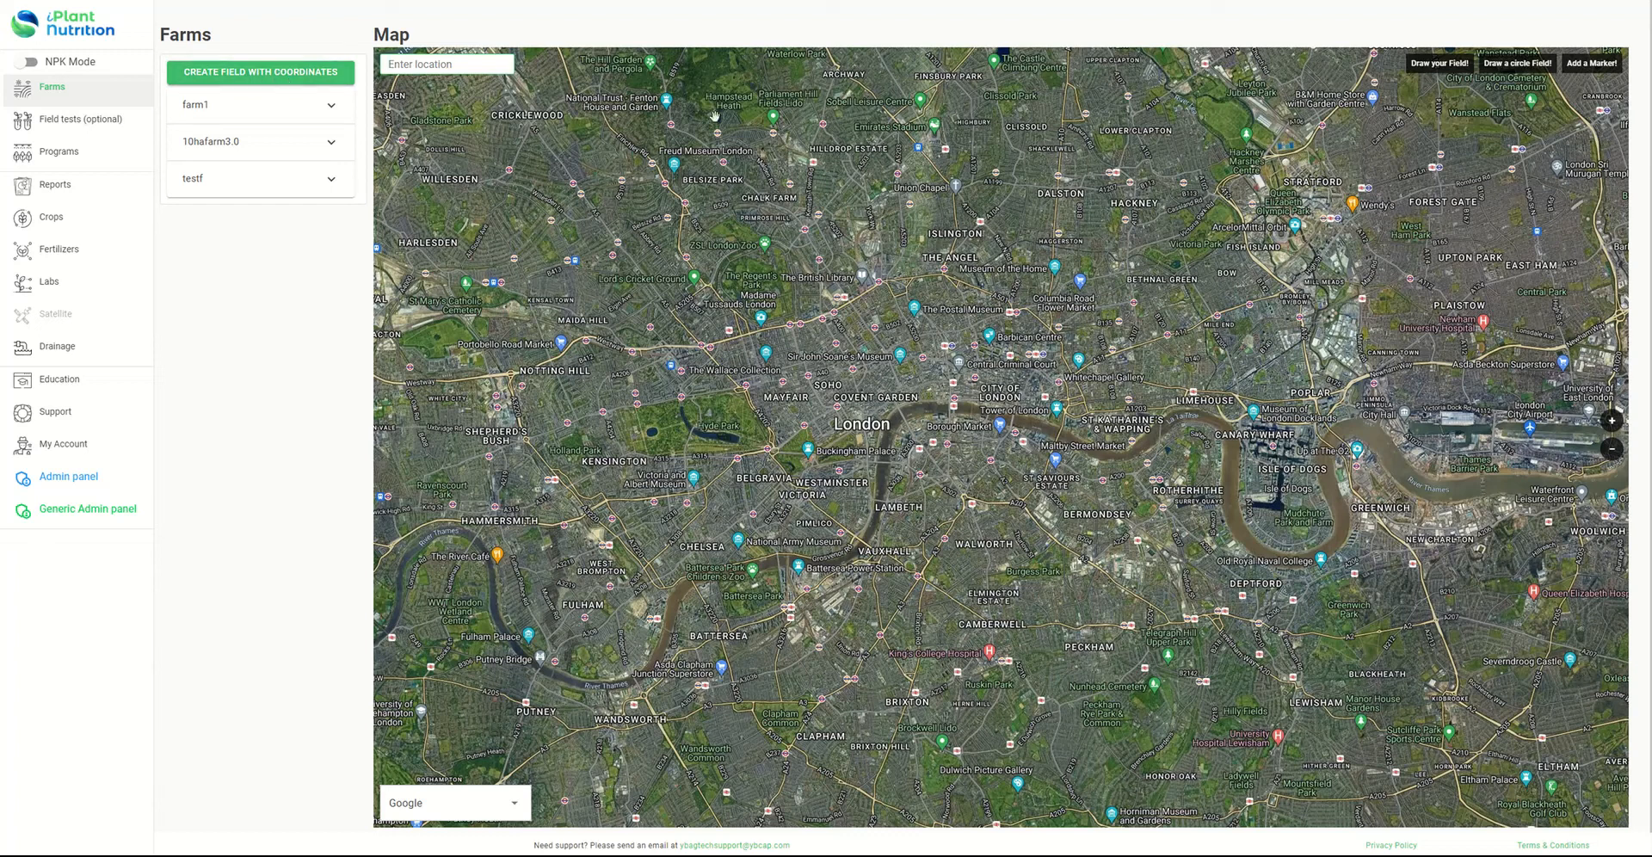
Step: Locate the farm area on the map by searching for its postcode and choosing the matching Caxton suggestion
text(c)
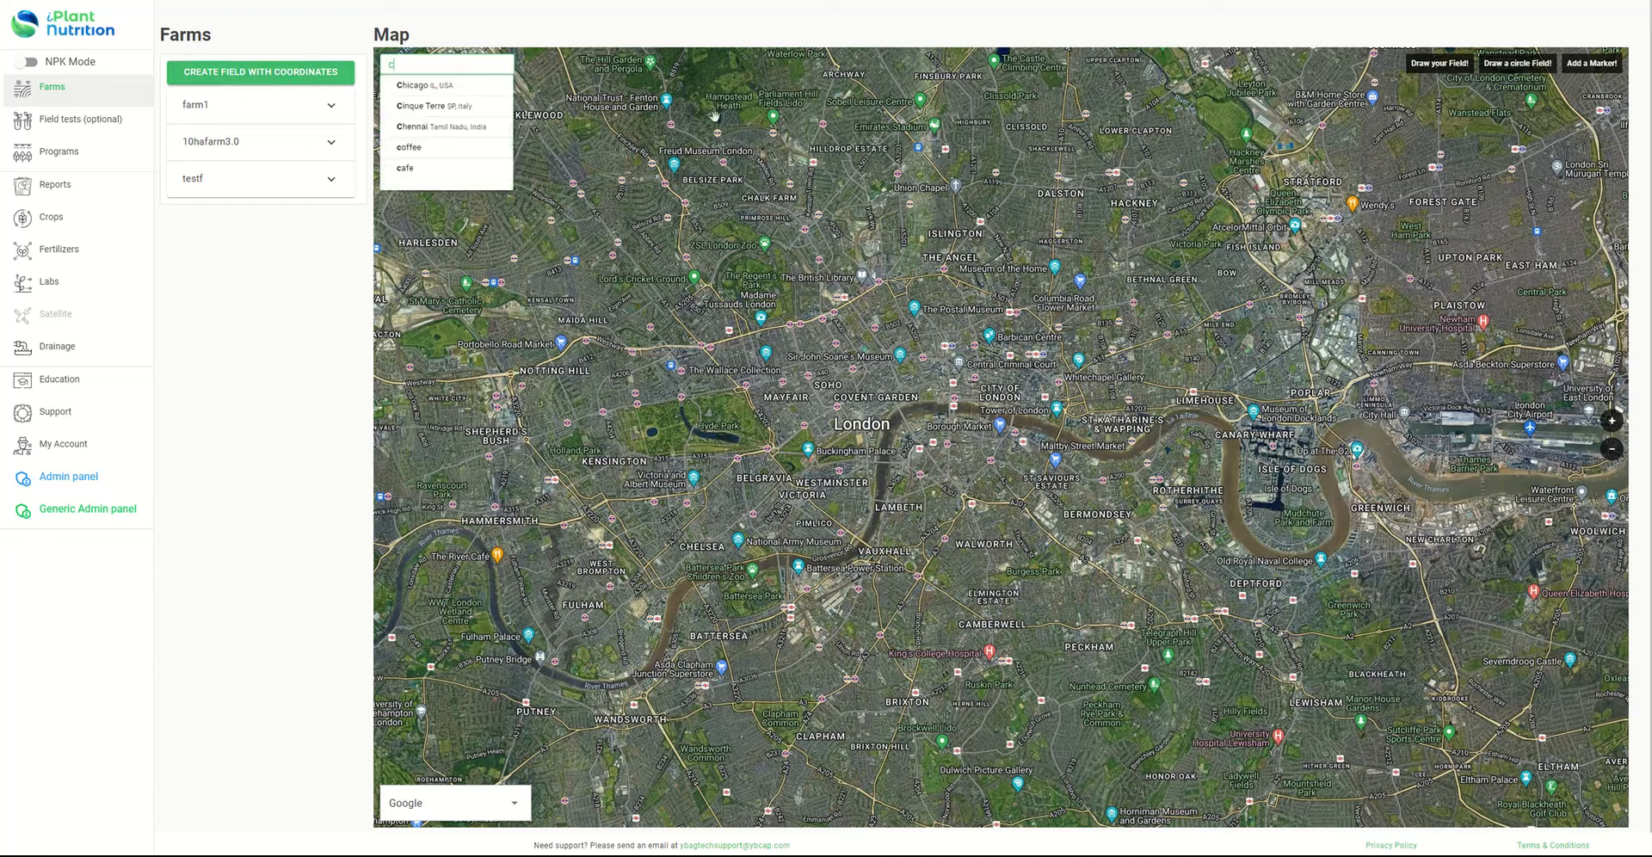
text(b233px)
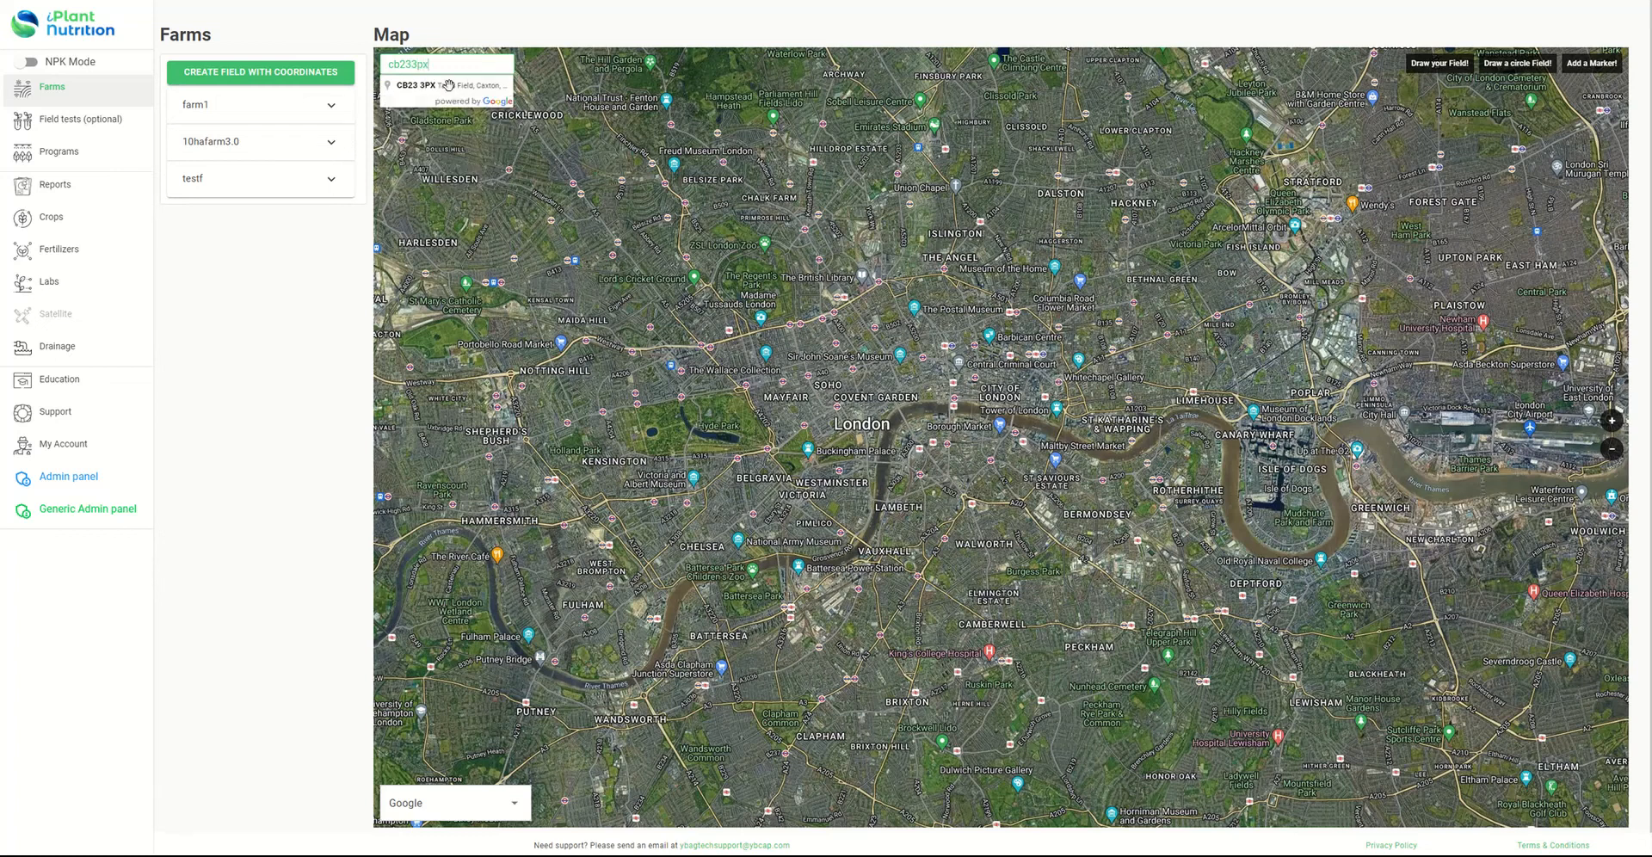
click(449, 85)
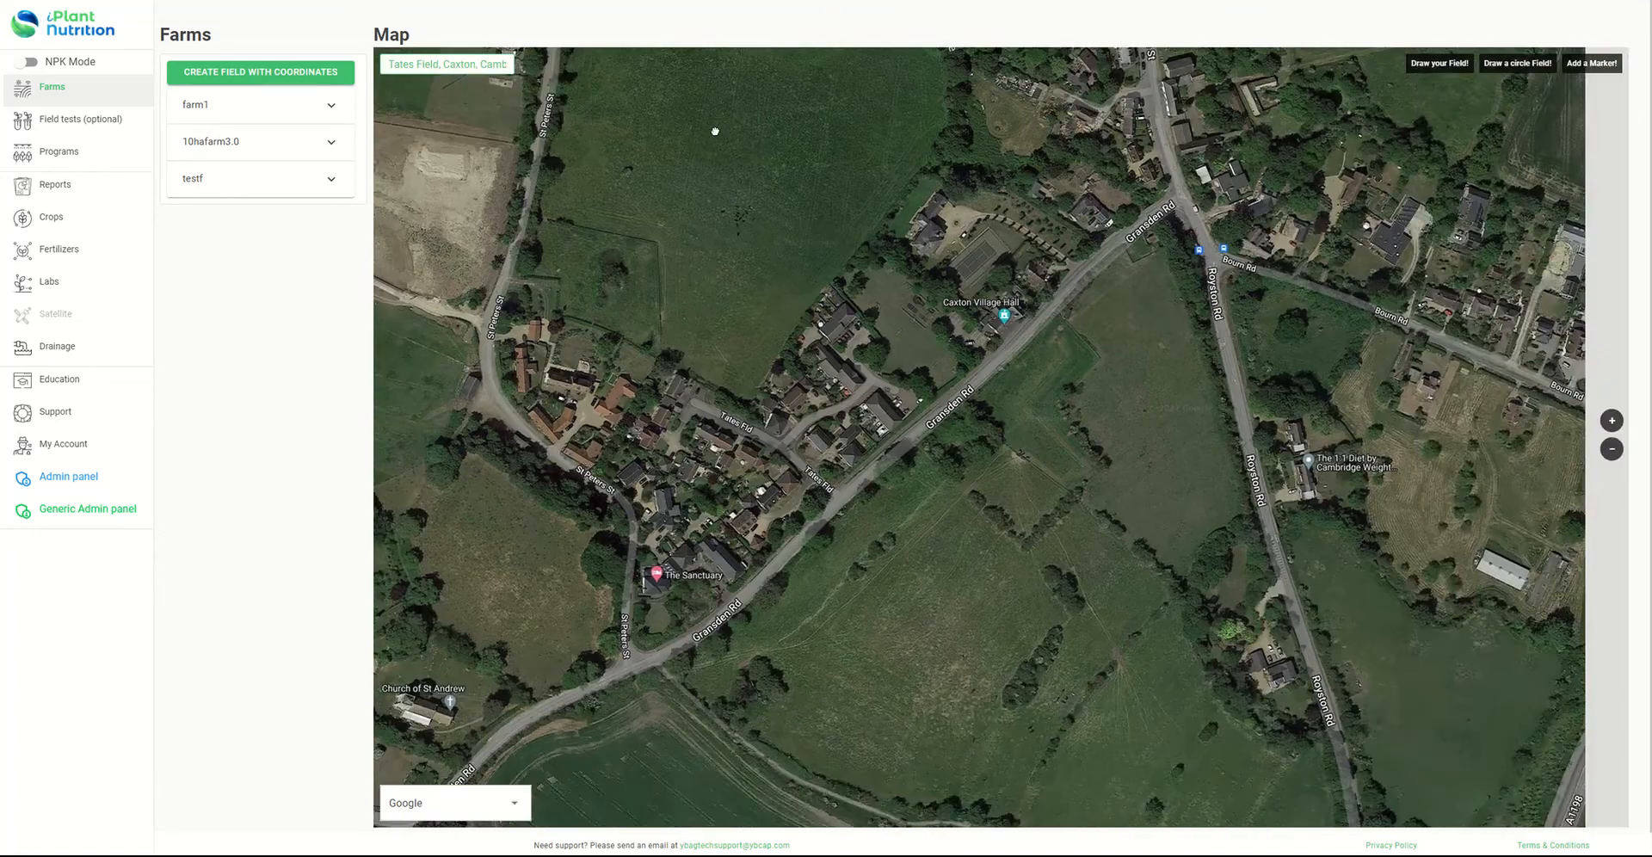
Step: Draw a closed five-point boundary of about 13.5 ha around the large field south of Haydean, between the track and the hedgerow
drag(715, 132, 701, 115)
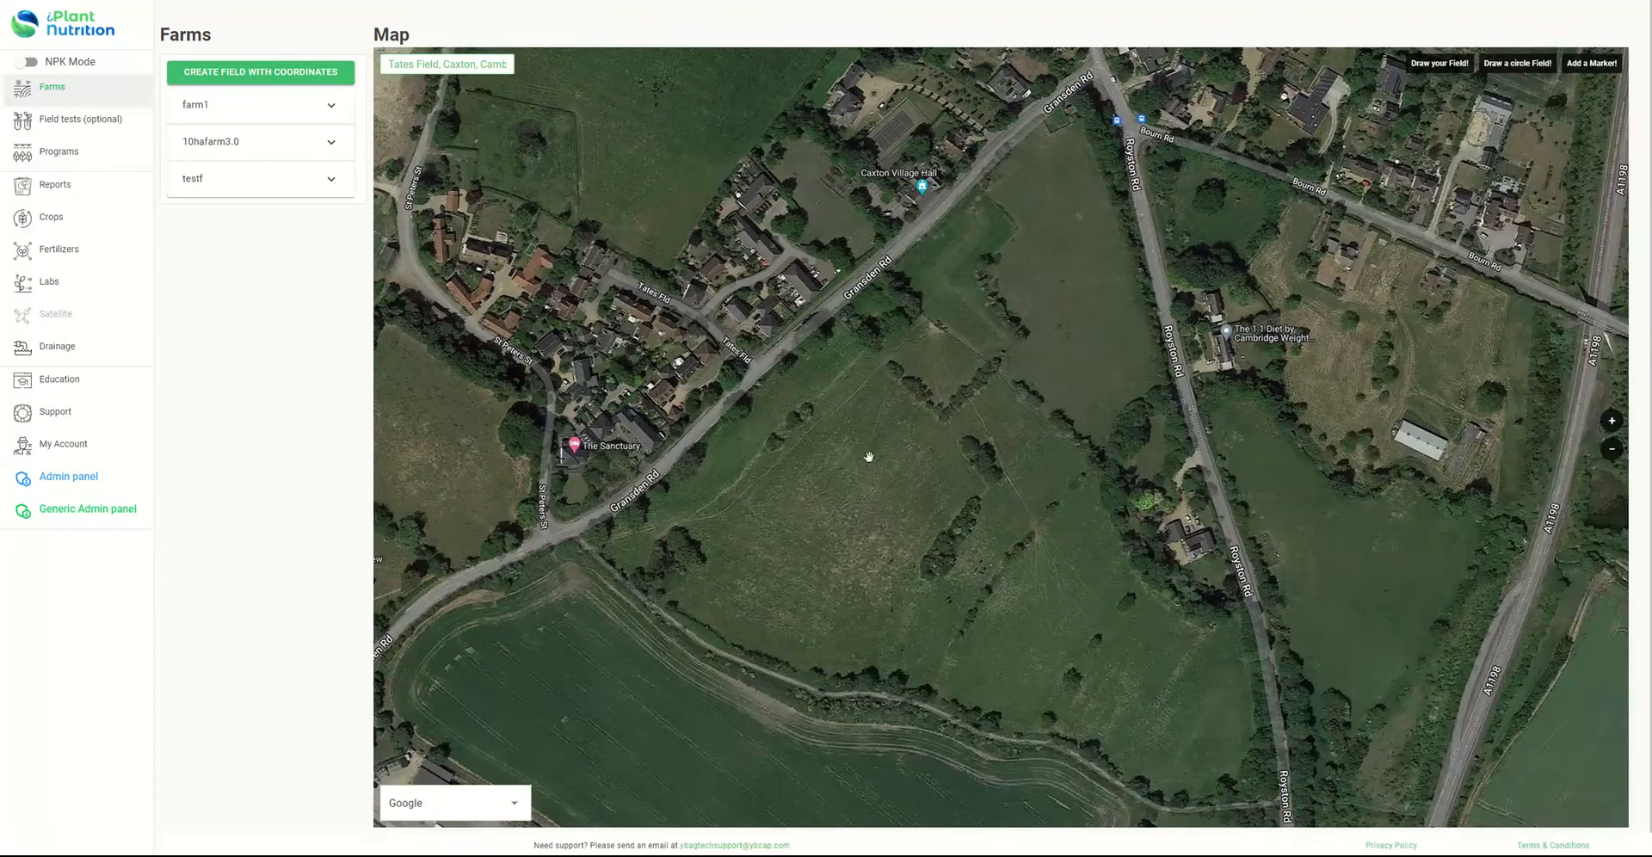
drag(870, 457, 1311, 321)
click(1610, 452)
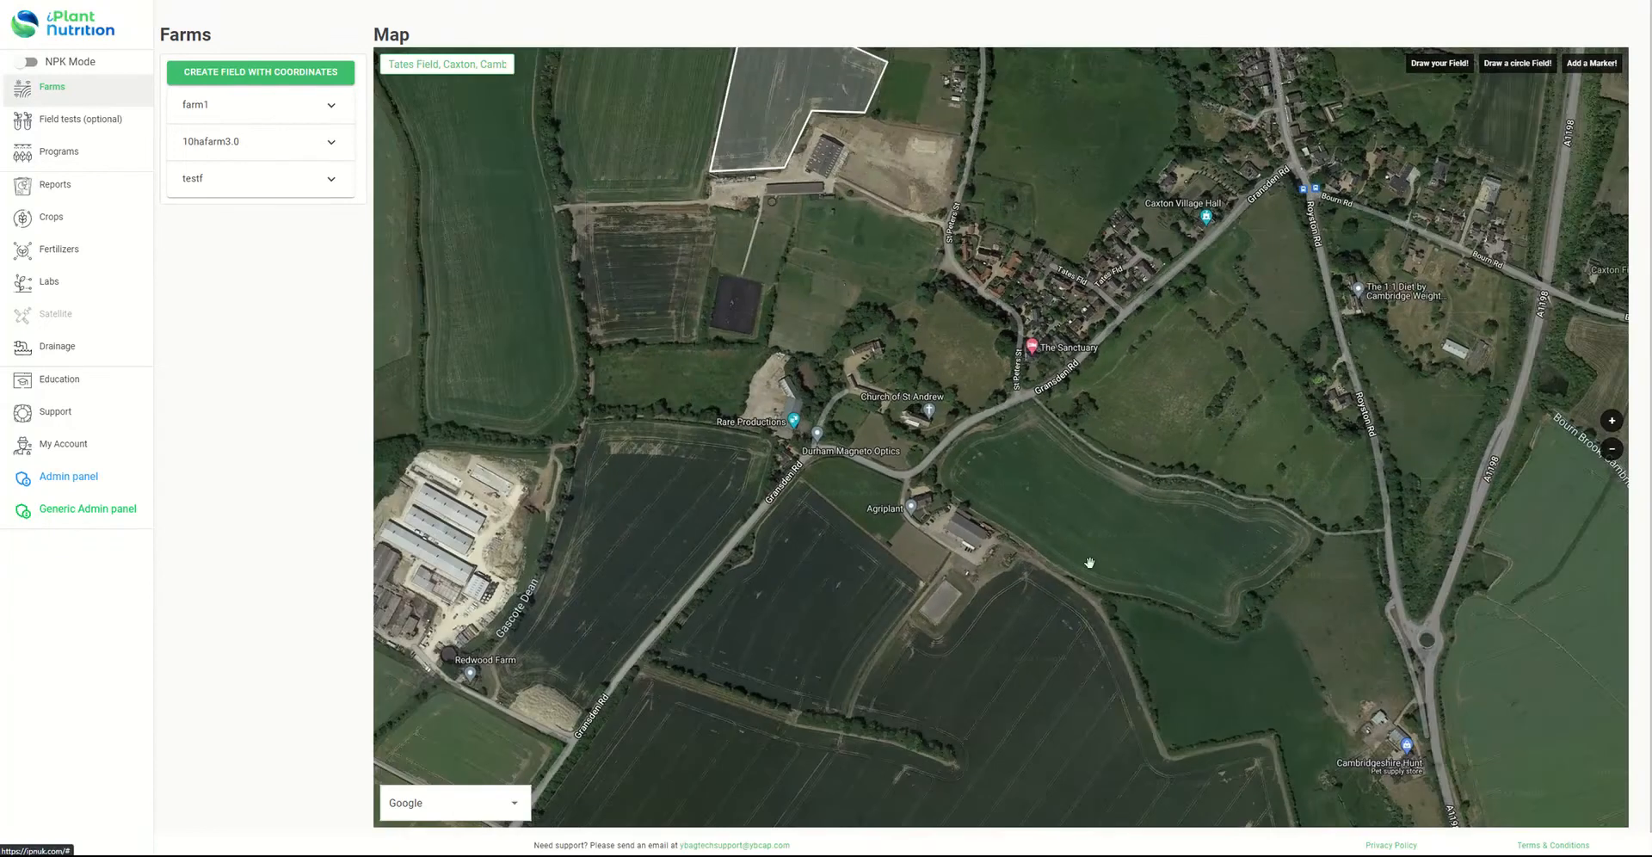
drag(1000, 616, 995, 351)
drag(749, 386, 1189, 721)
drag(843, 355, 932, 406)
drag(645, 382, 943, 367)
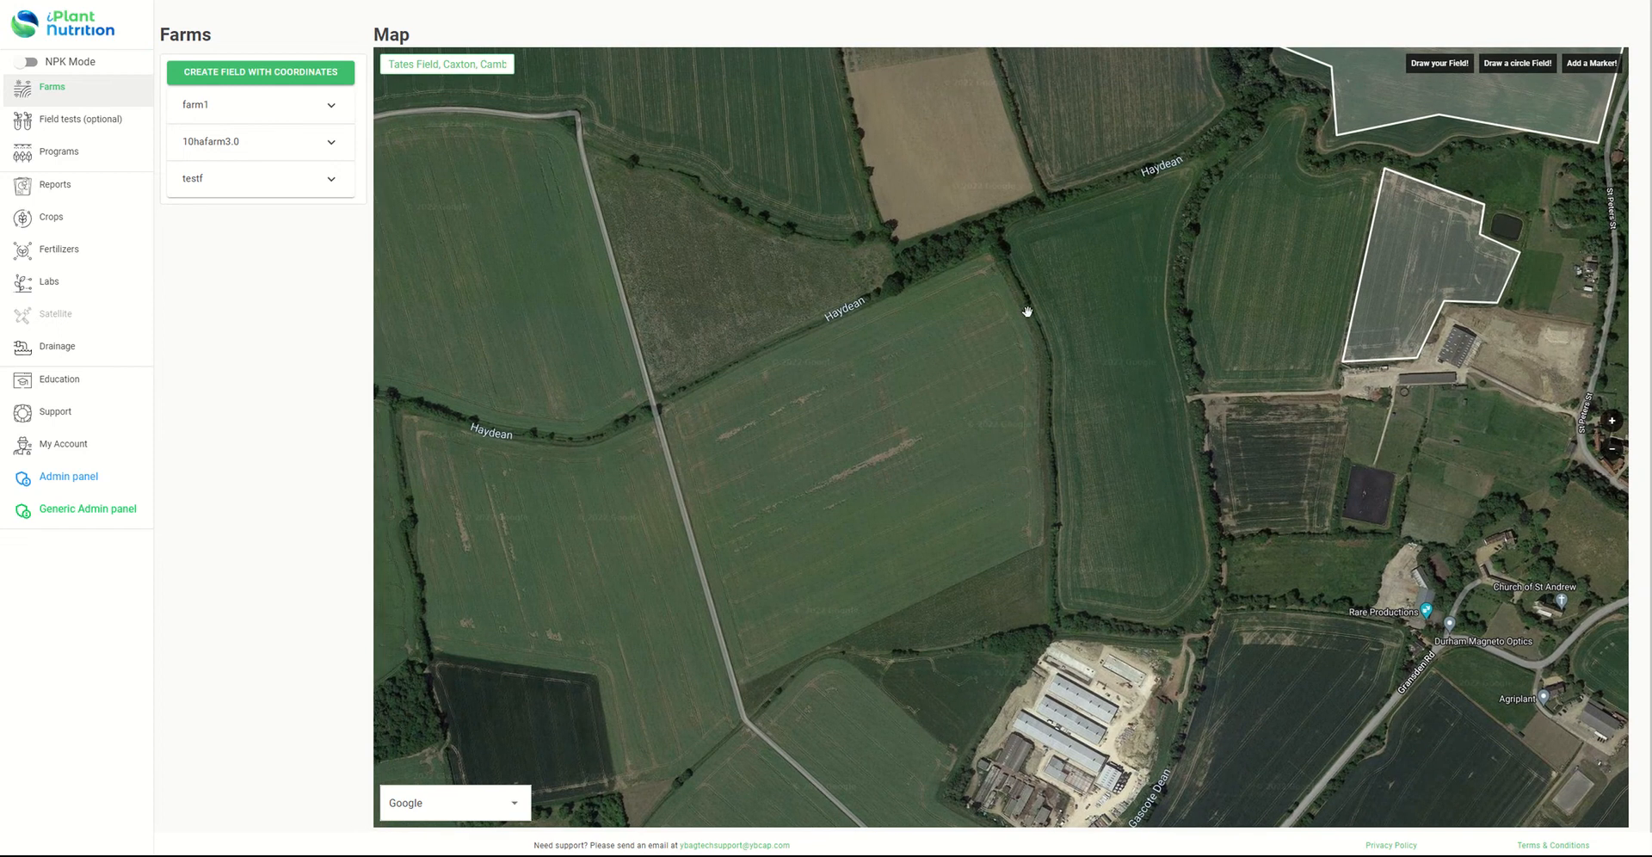
drag(1121, 232, 835, 406)
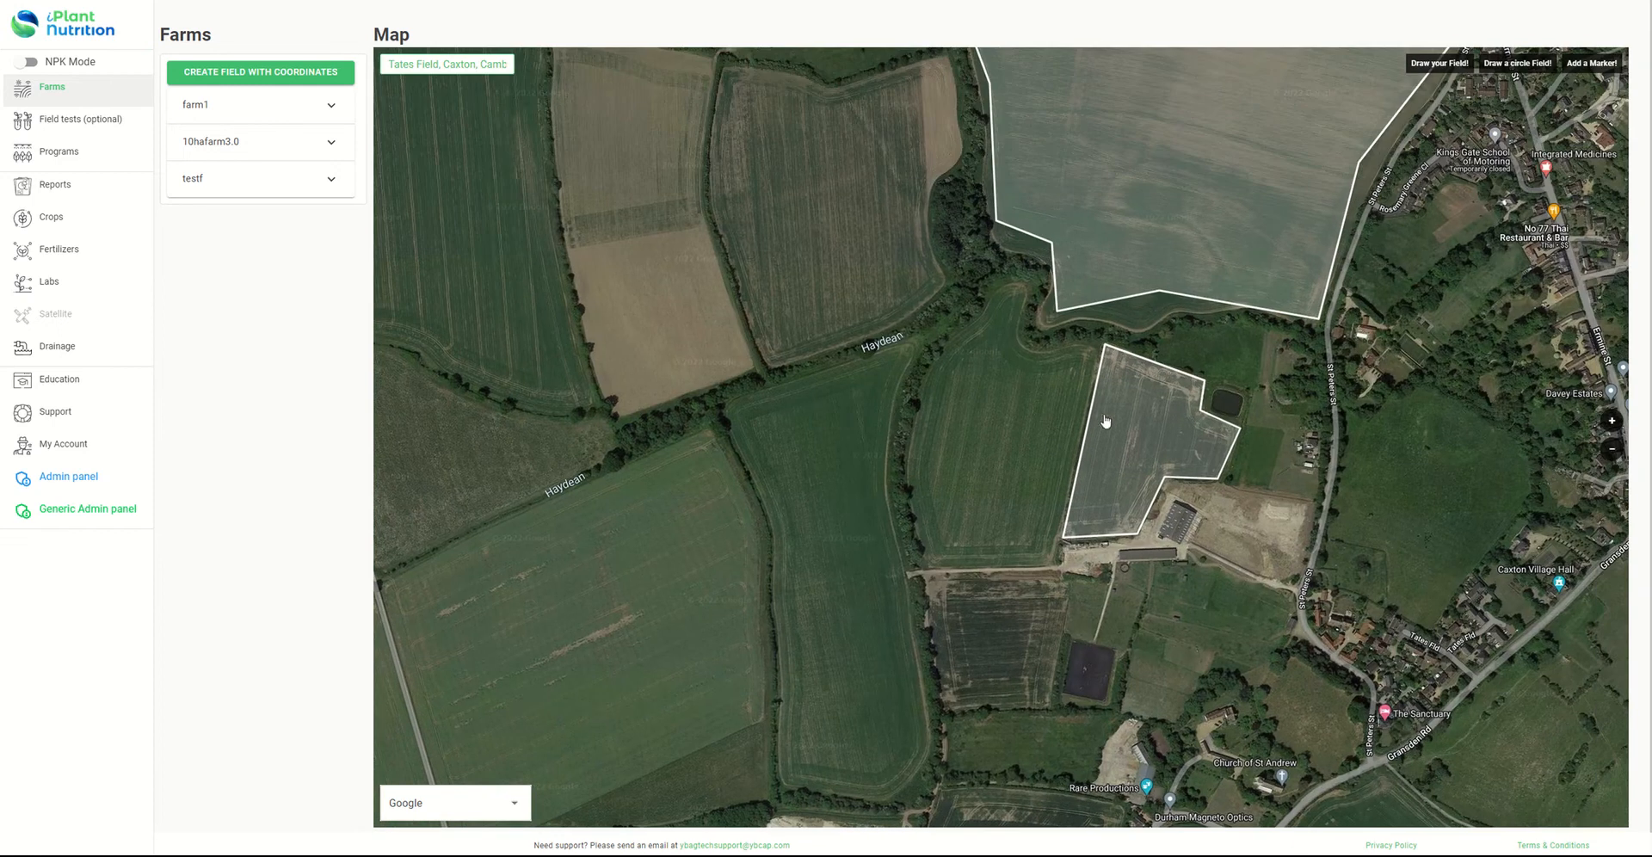
drag(919, 443, 1199, 259)
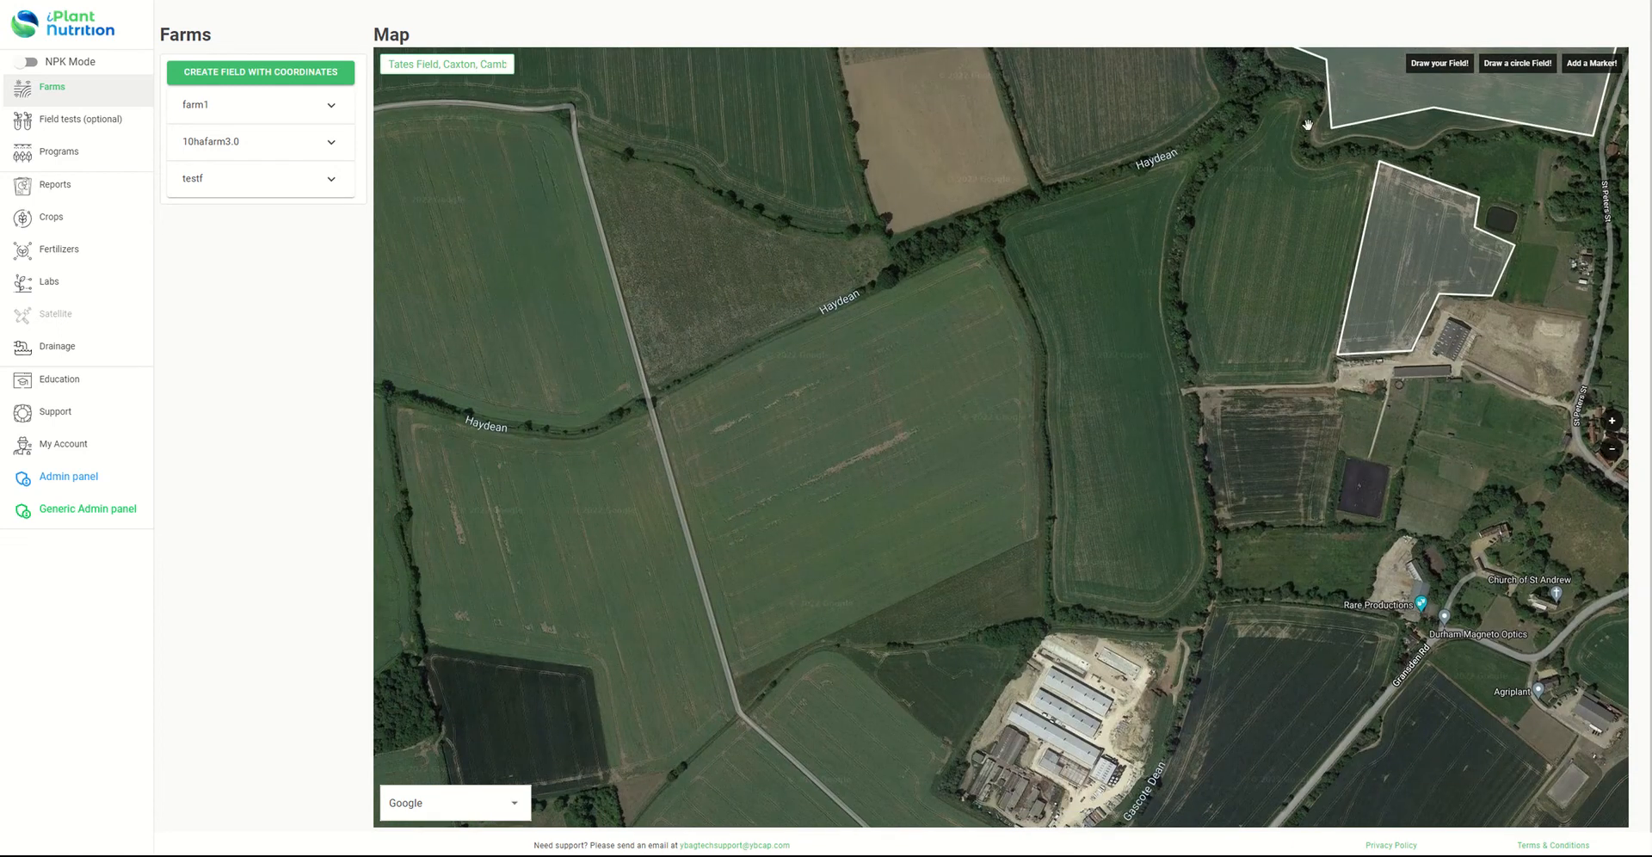
click(1437, 65)
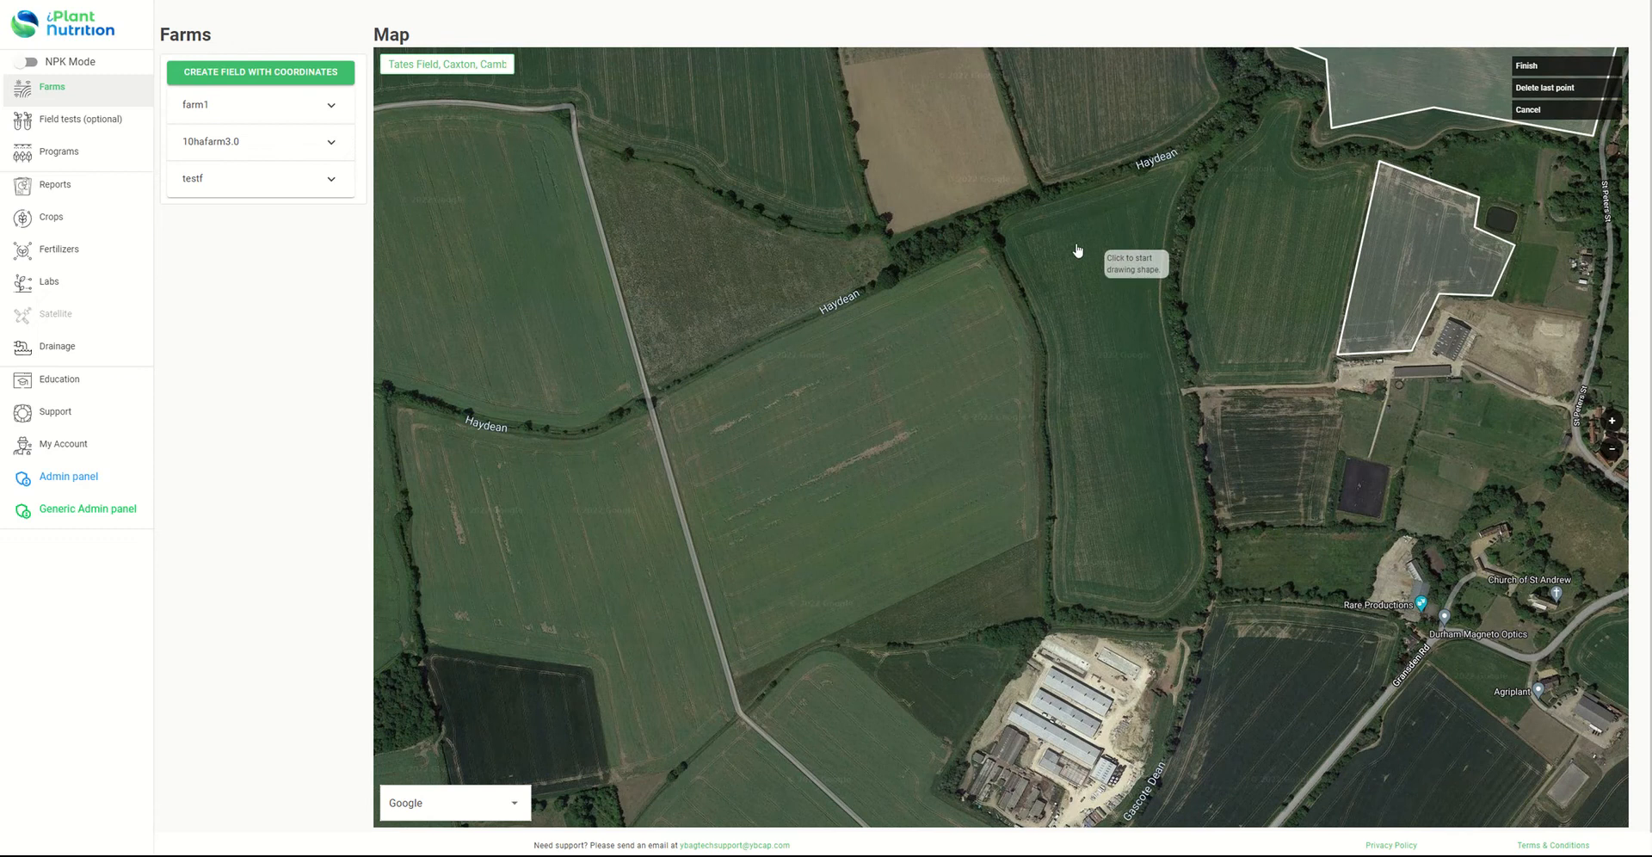
click(655, 398)
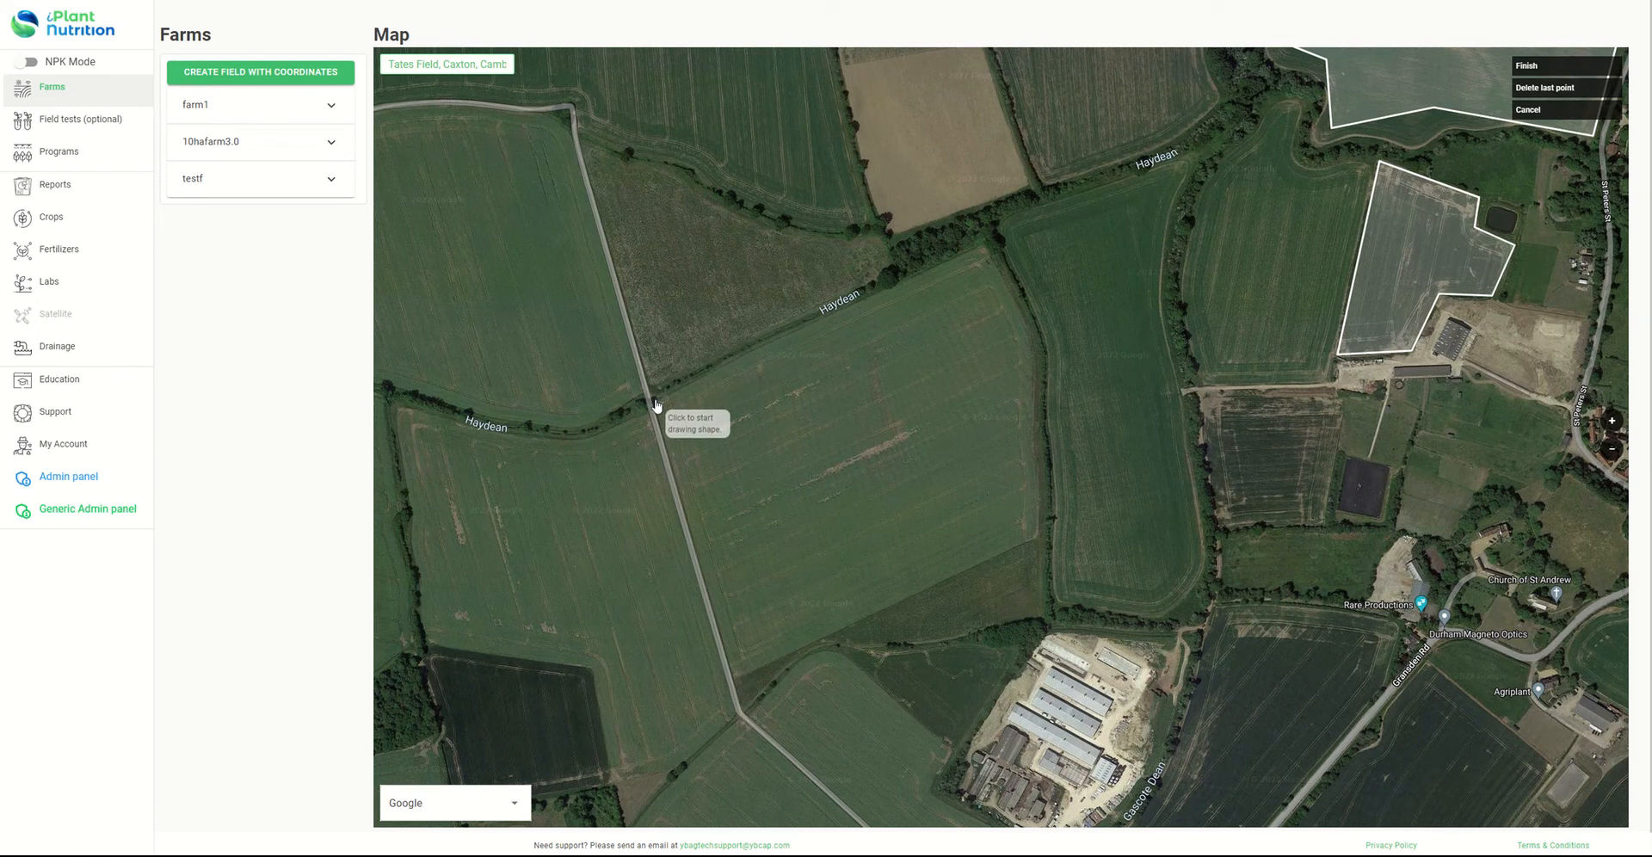
click(984, 245)
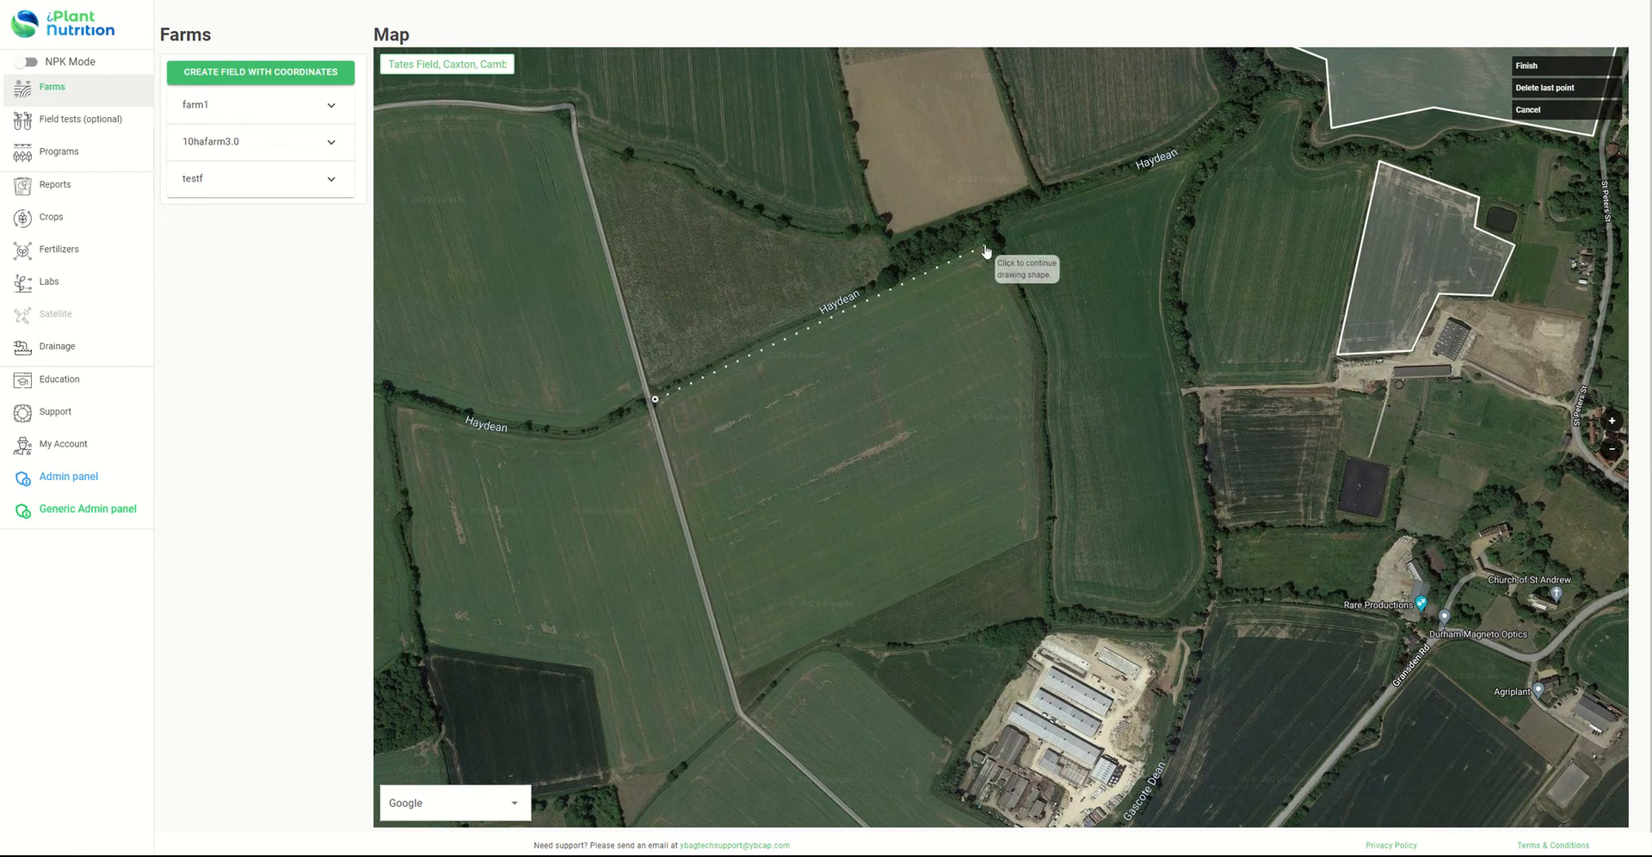
click(1037, 355)
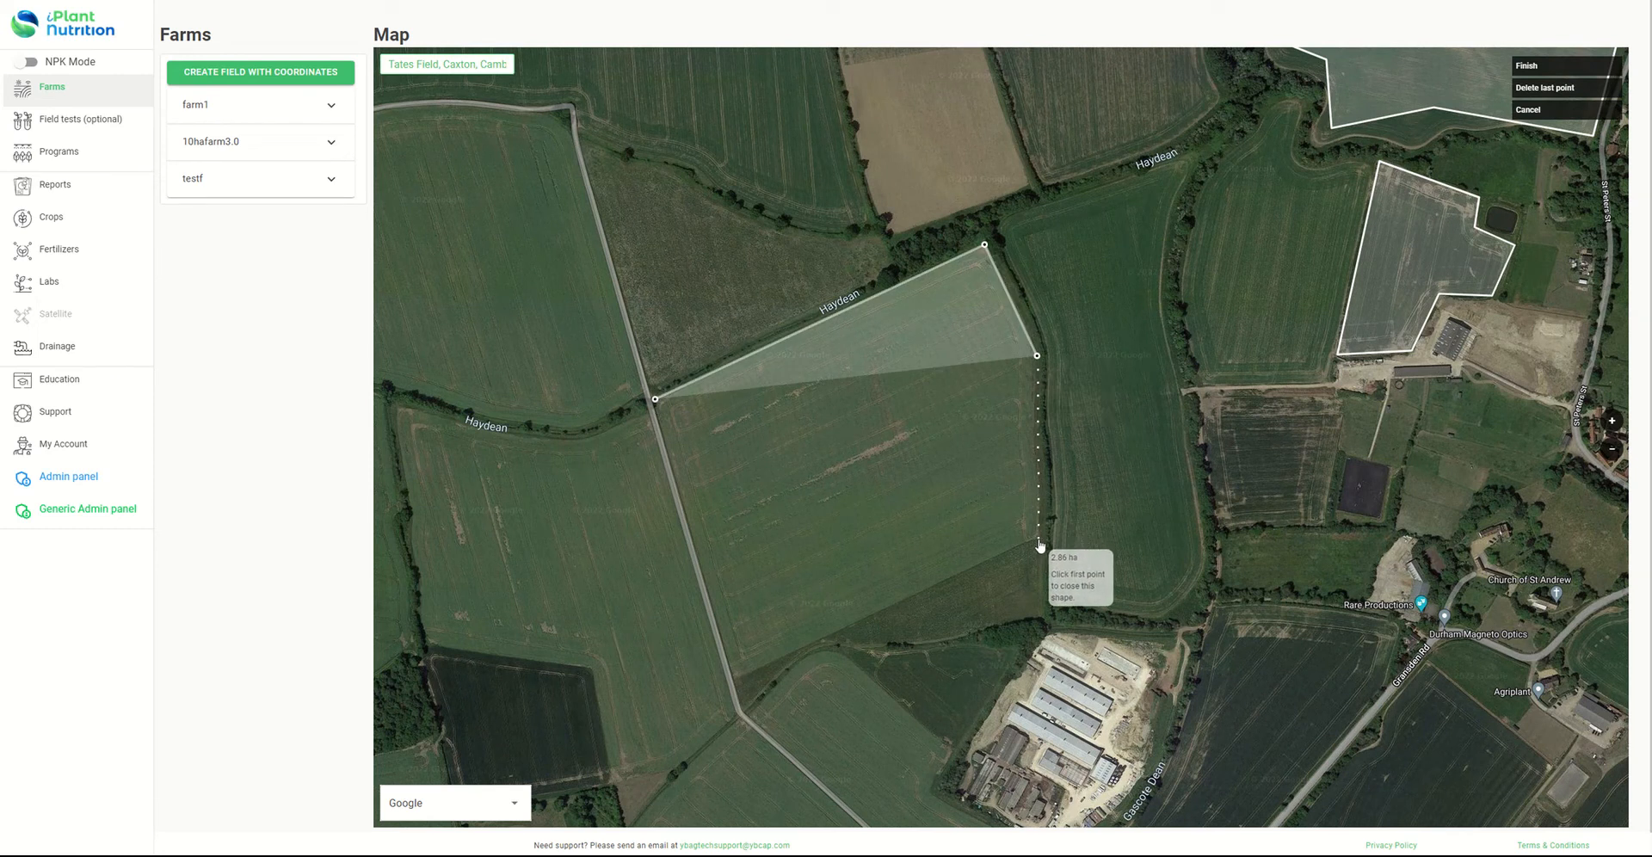
click(1039, 539)
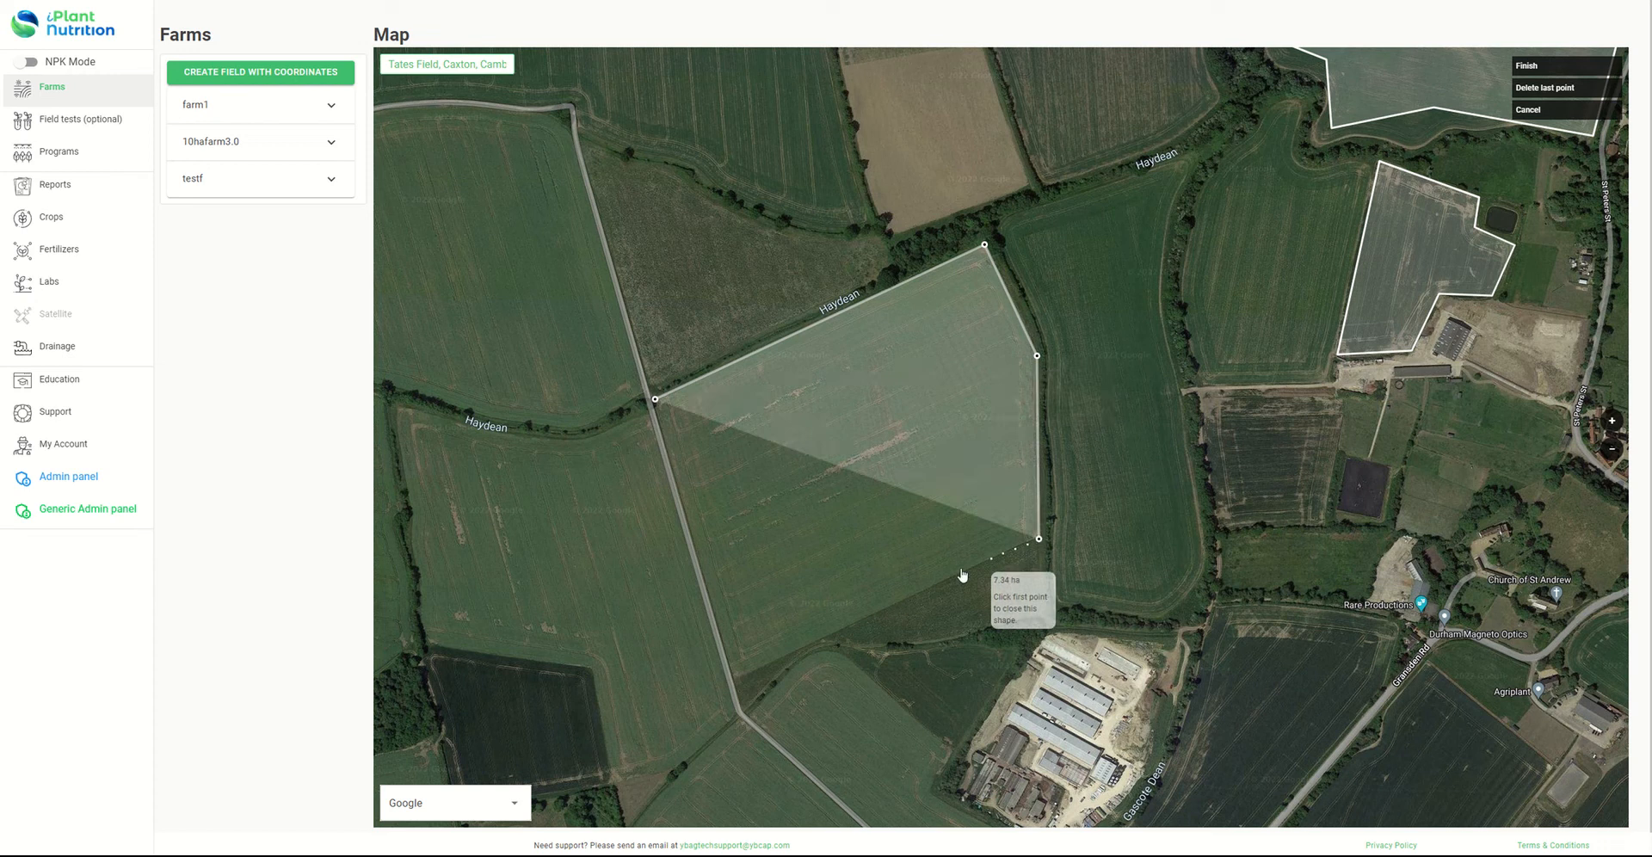
click(732, 684)
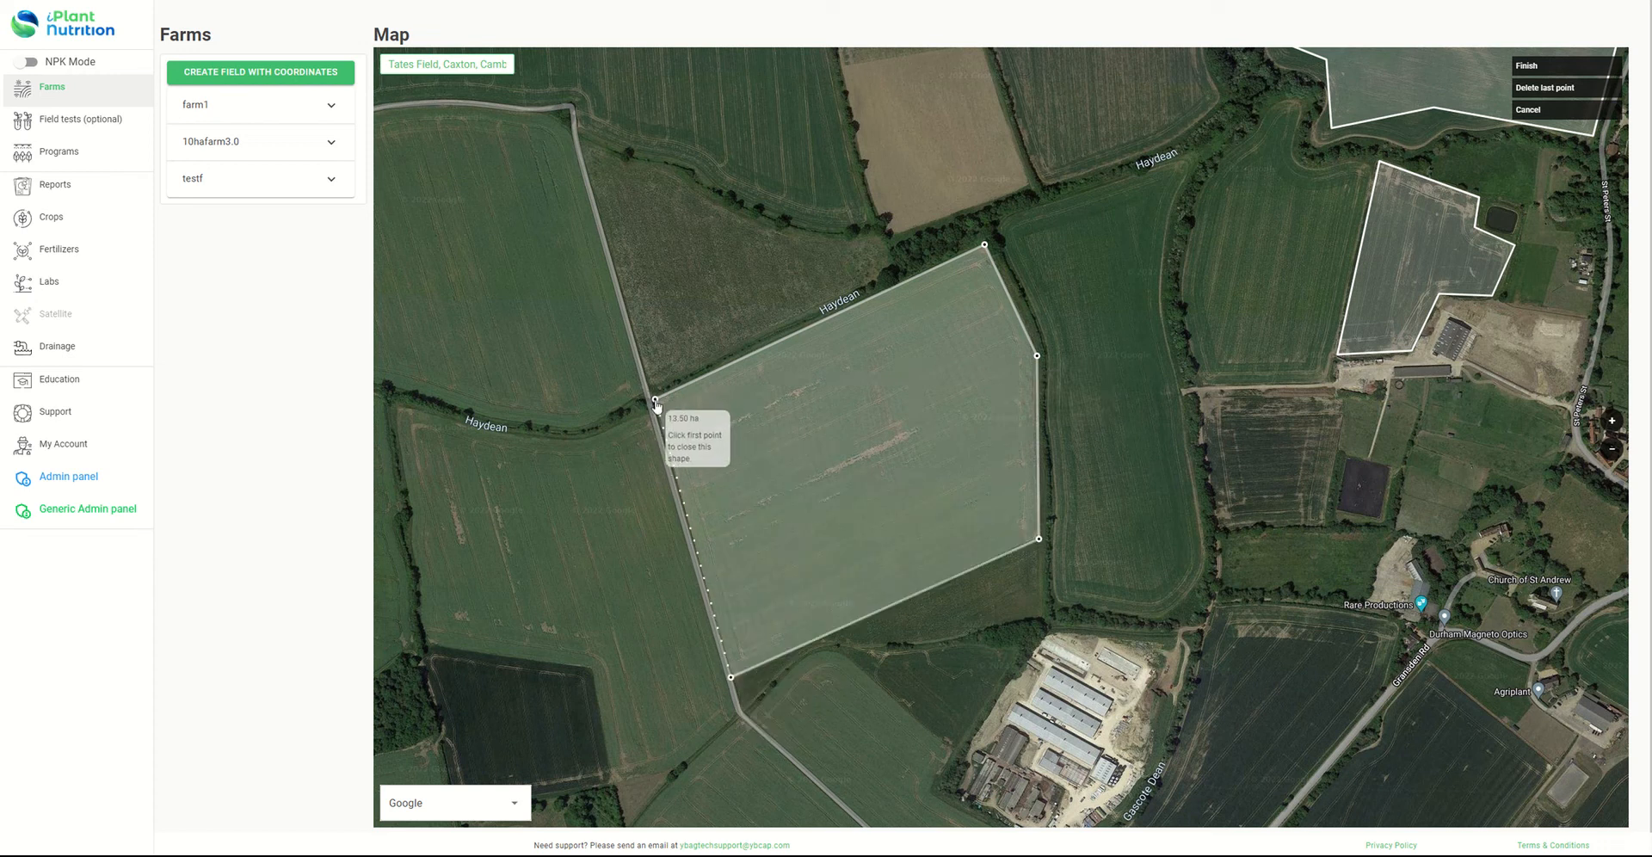
click(655, 399)
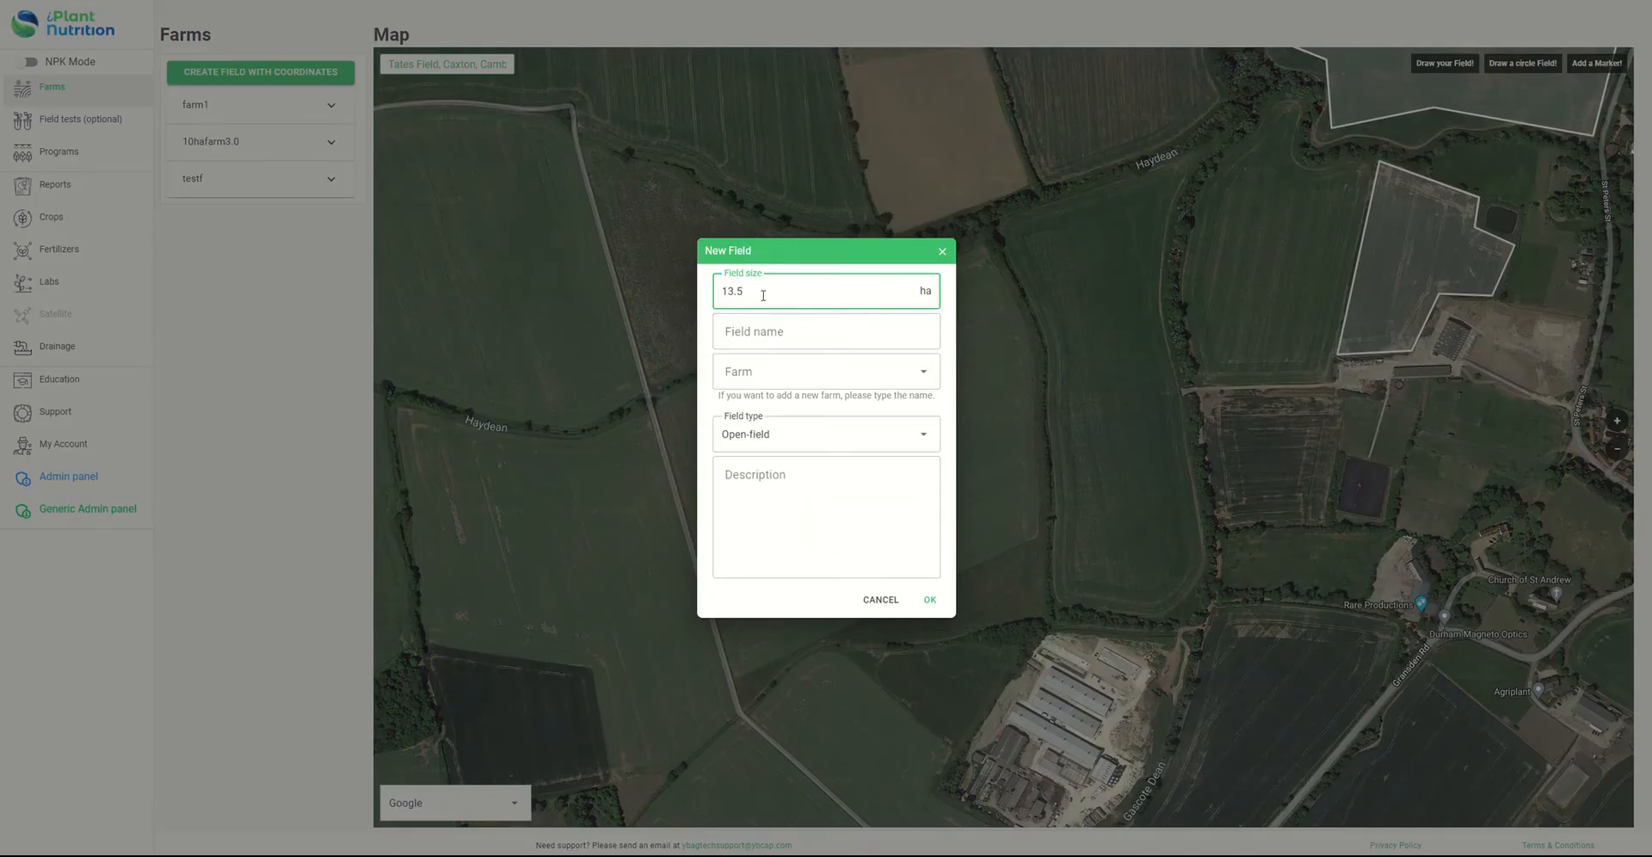
Step: Save the new field as "my field" under a new farm called "my farm", with the Open-field type
drag(764, 292, 703, 298)
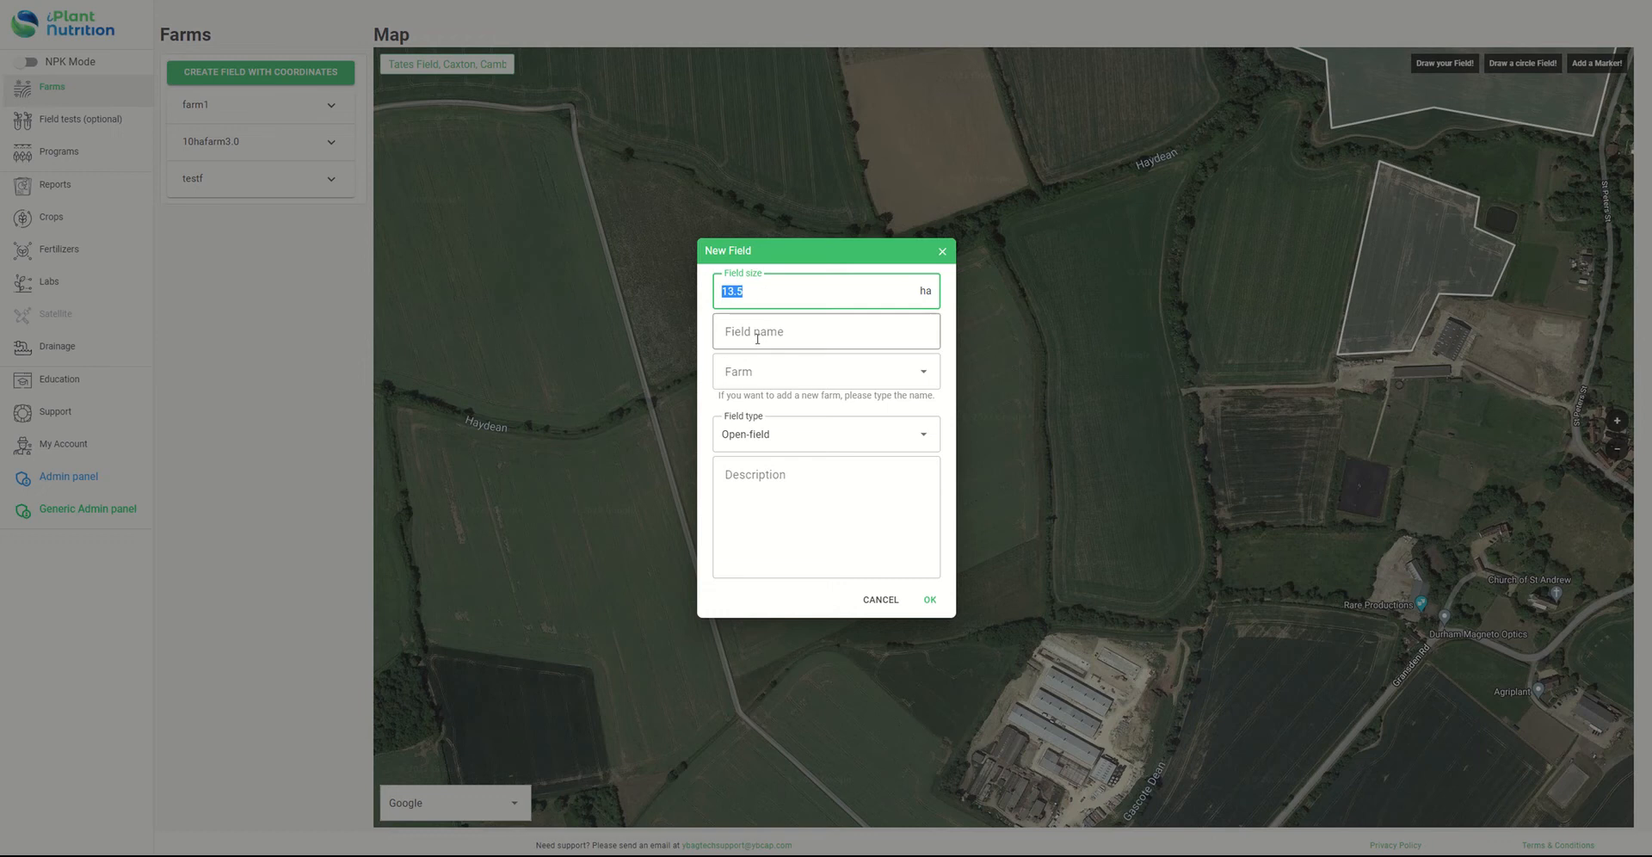
click(762, 333)
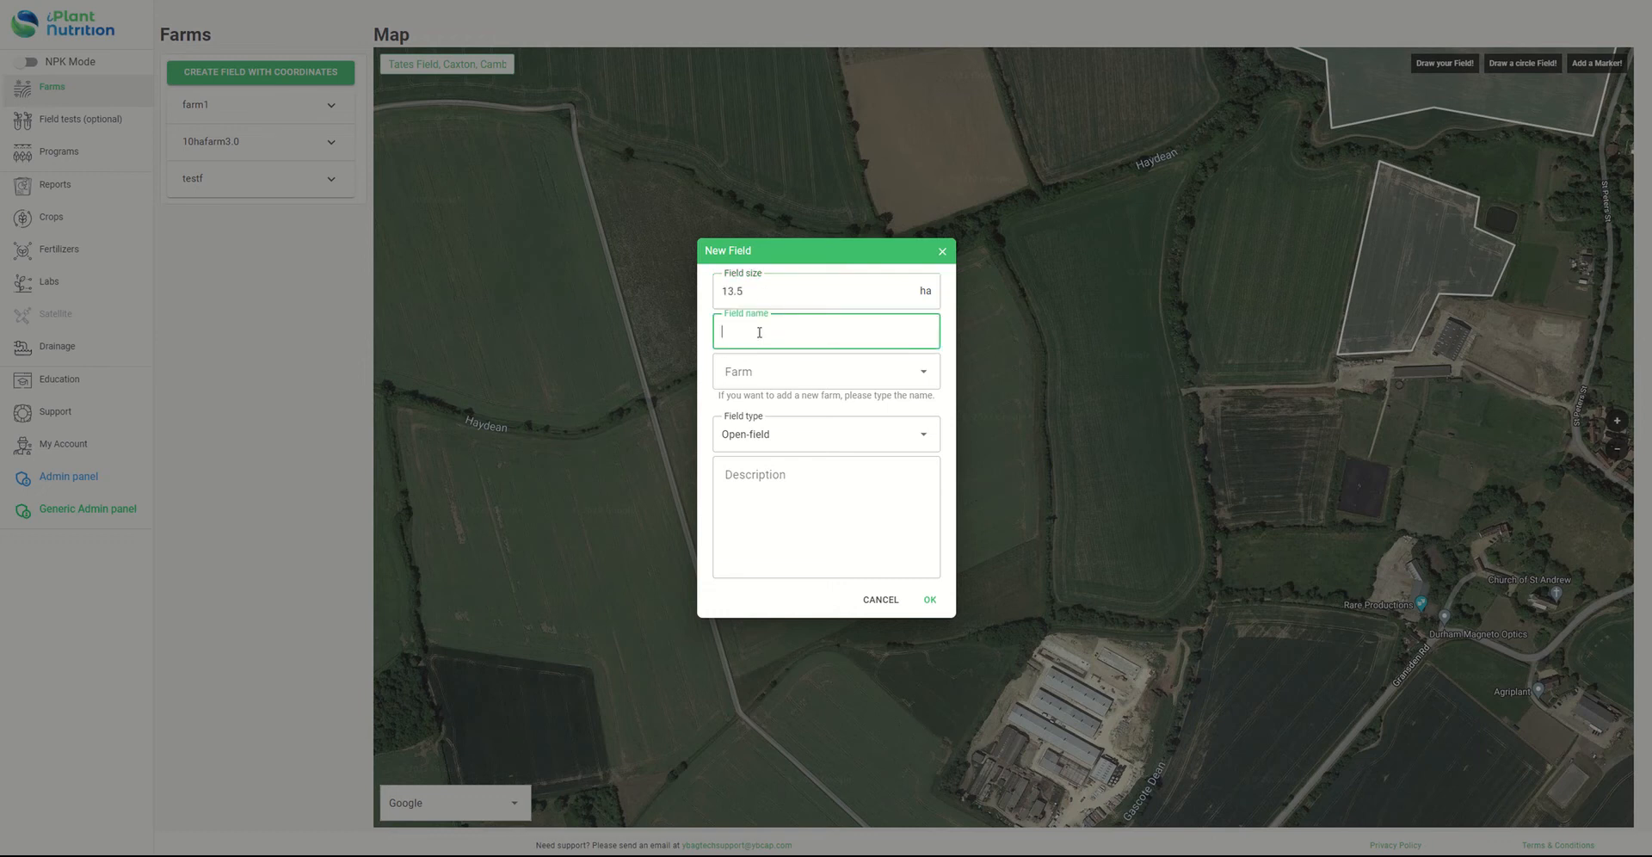
click(761, 375)
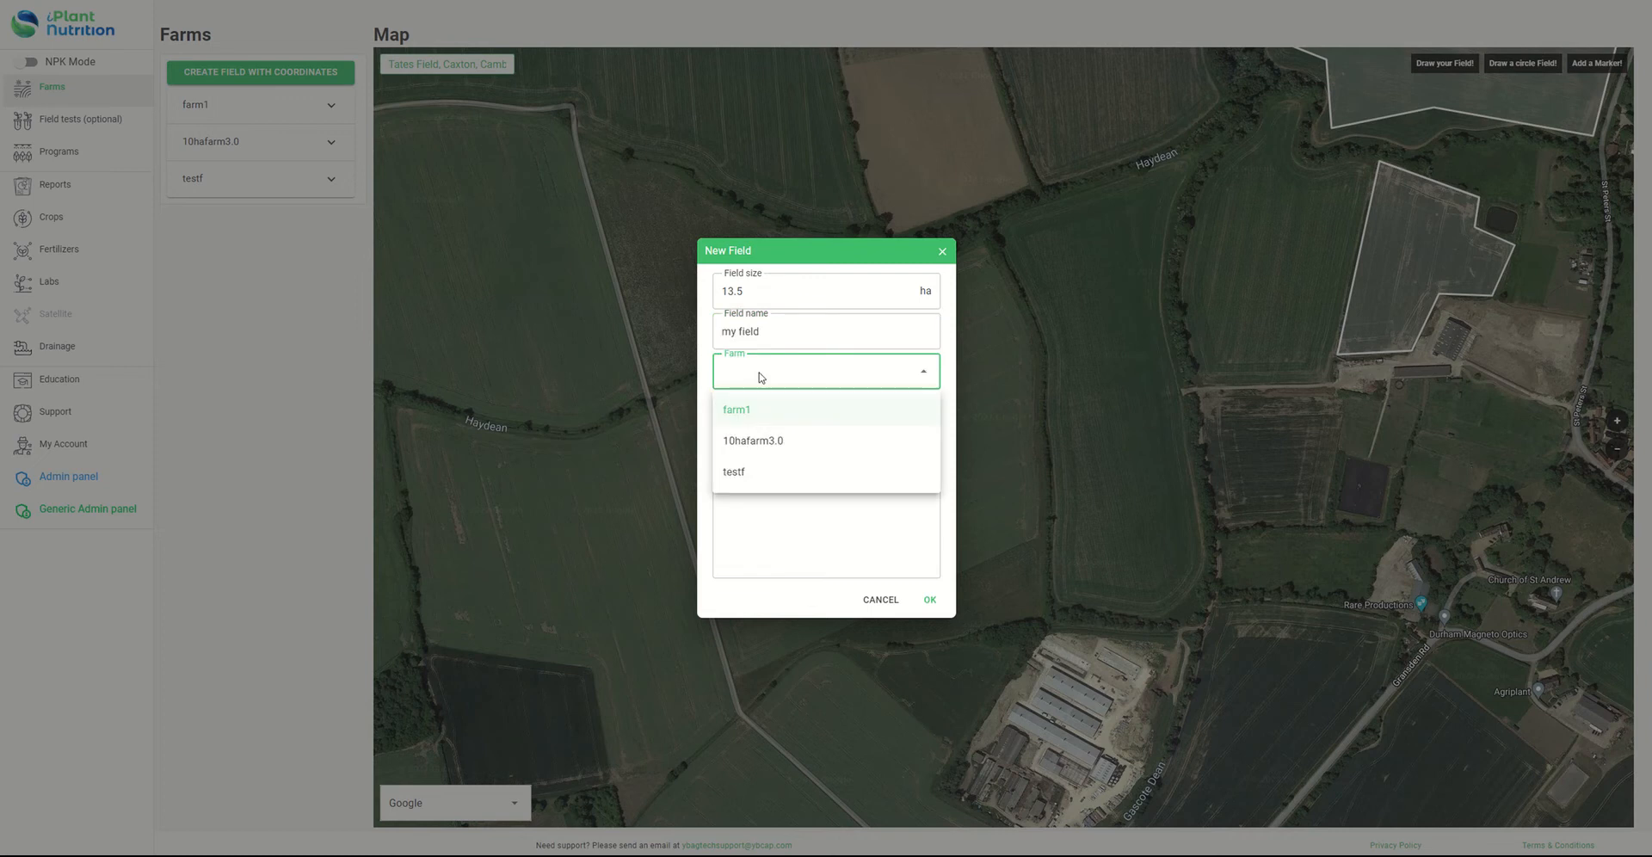
text(my farm)
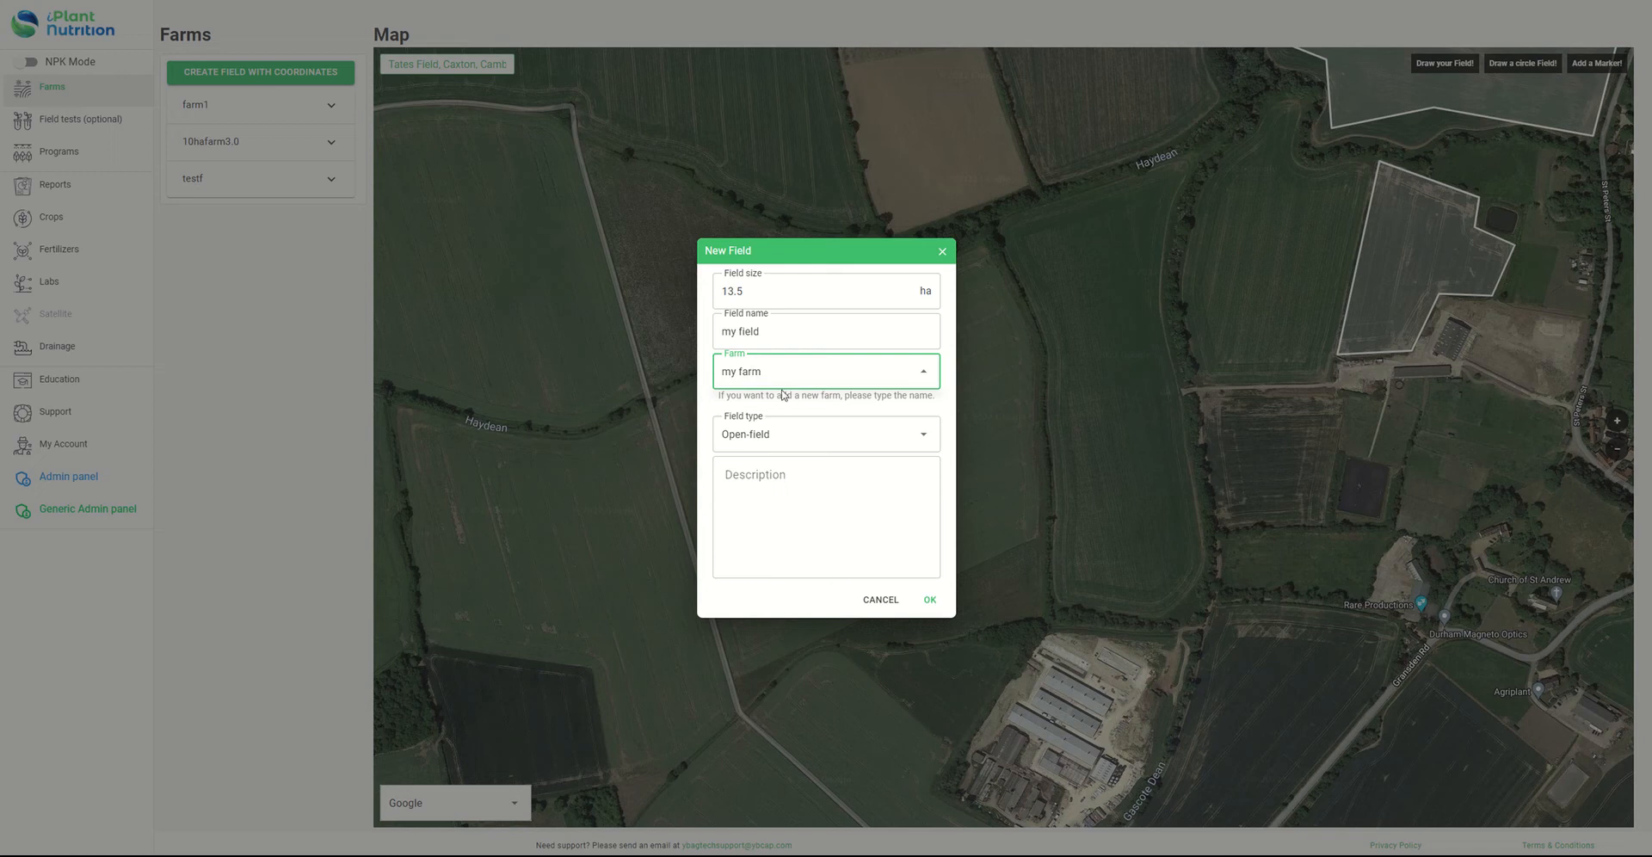
click(792, 437)
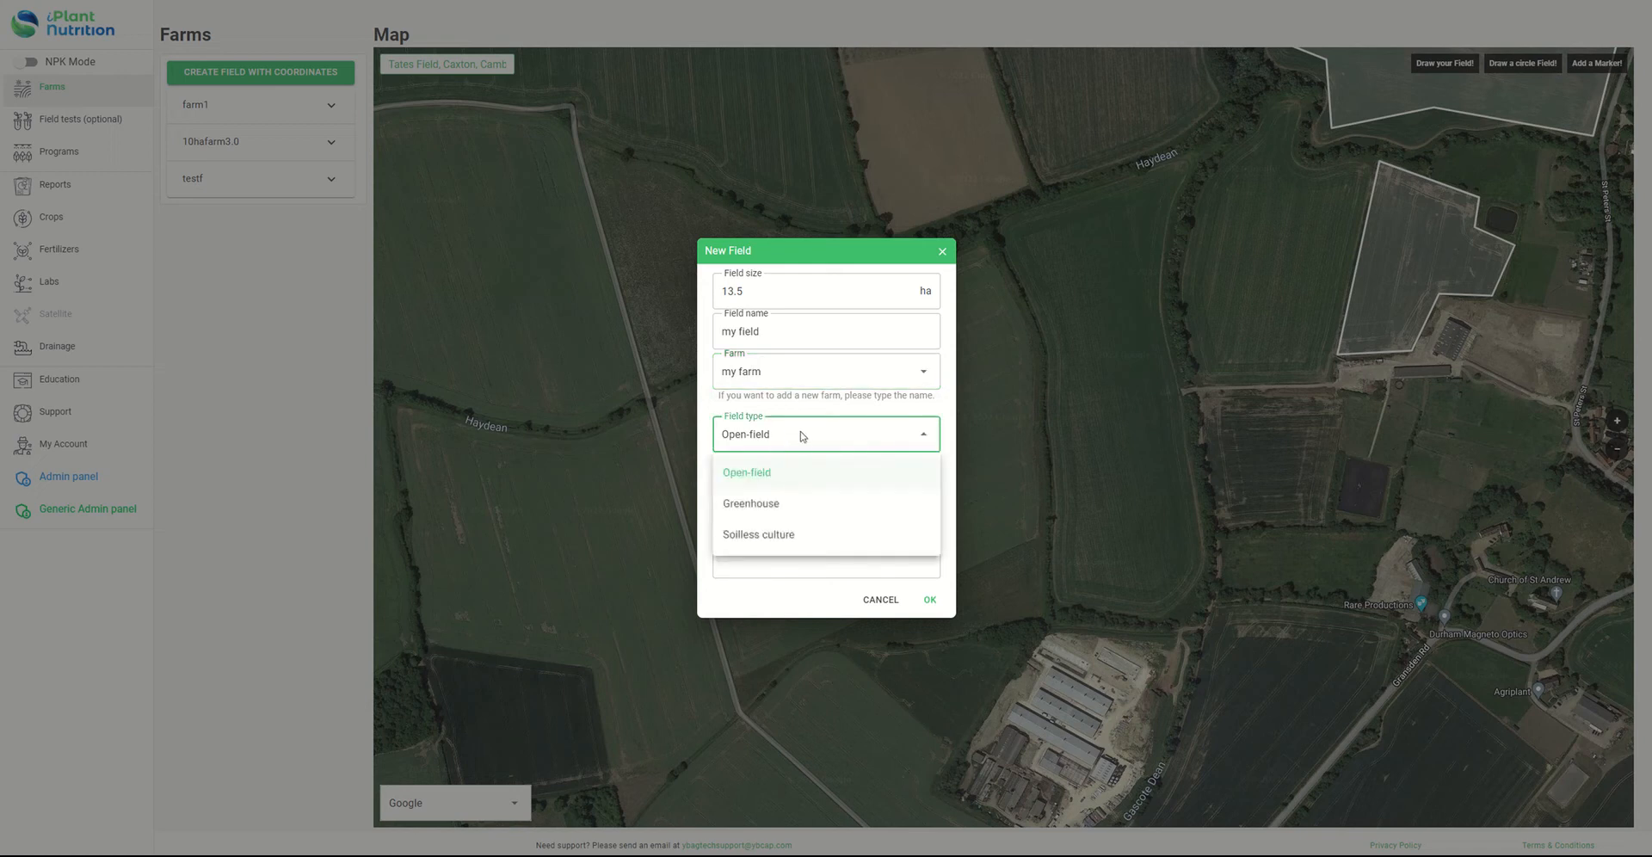
click(849, 436)
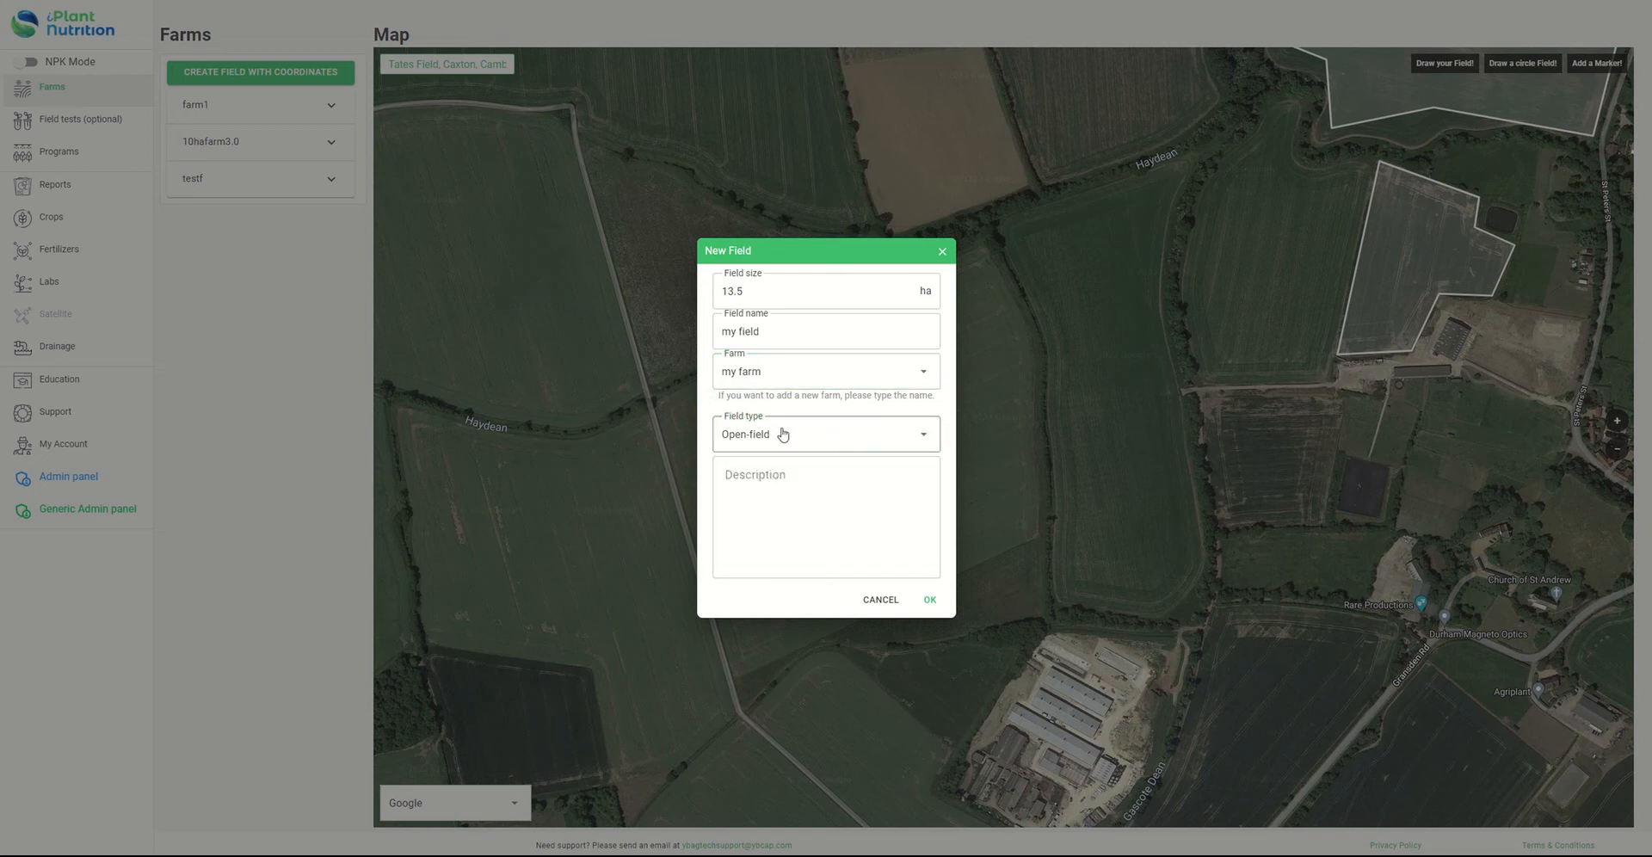
click(931, 602)
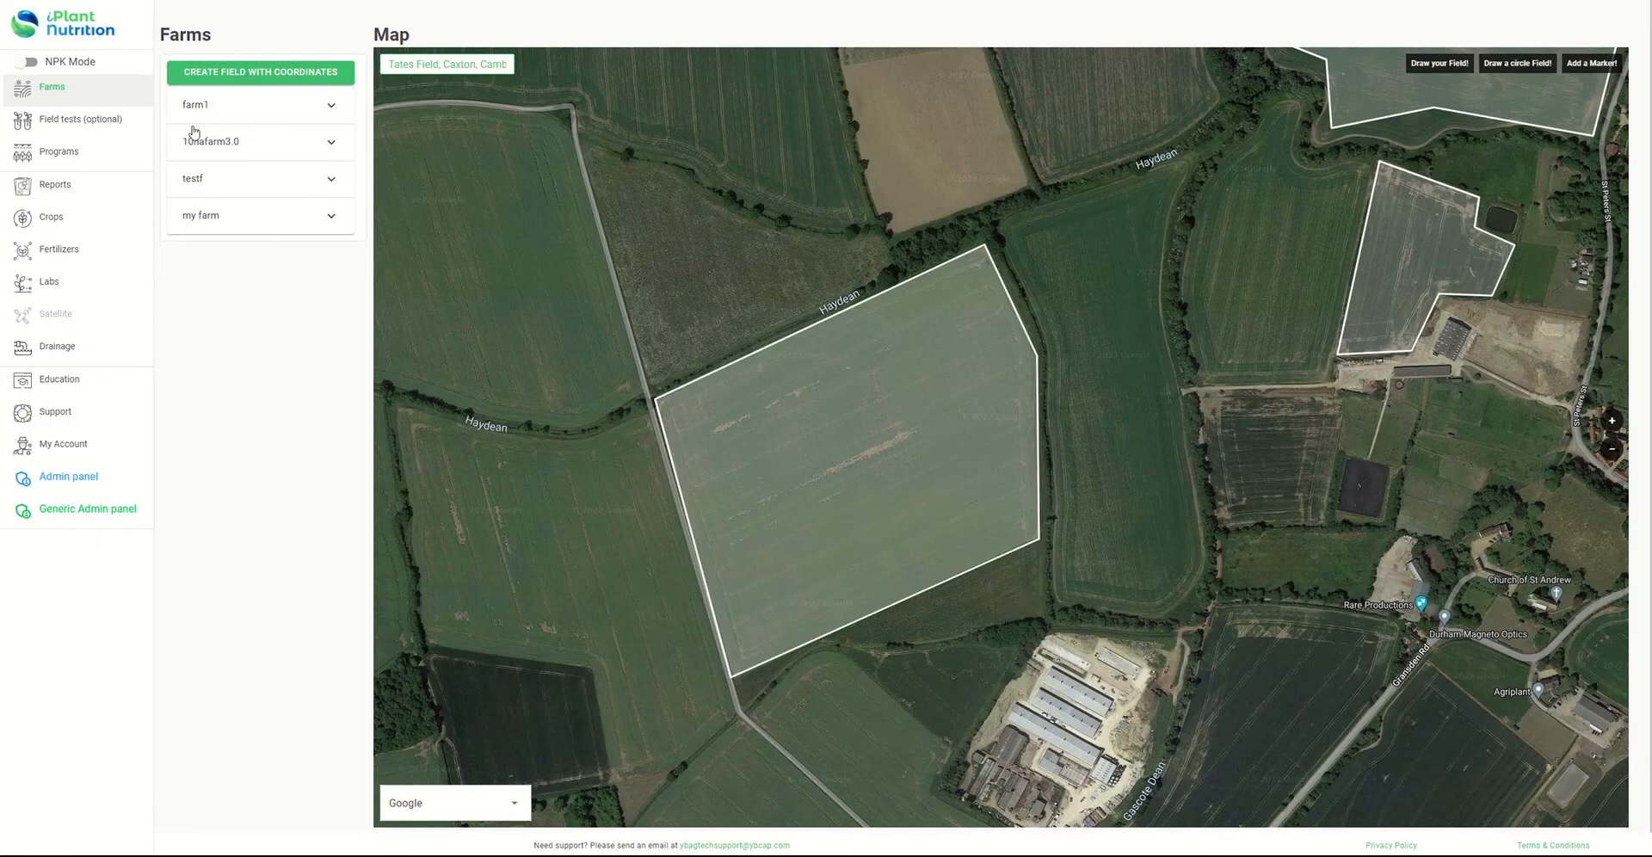
Step: Add a new field test of the soil analysis type
click(66, 127)
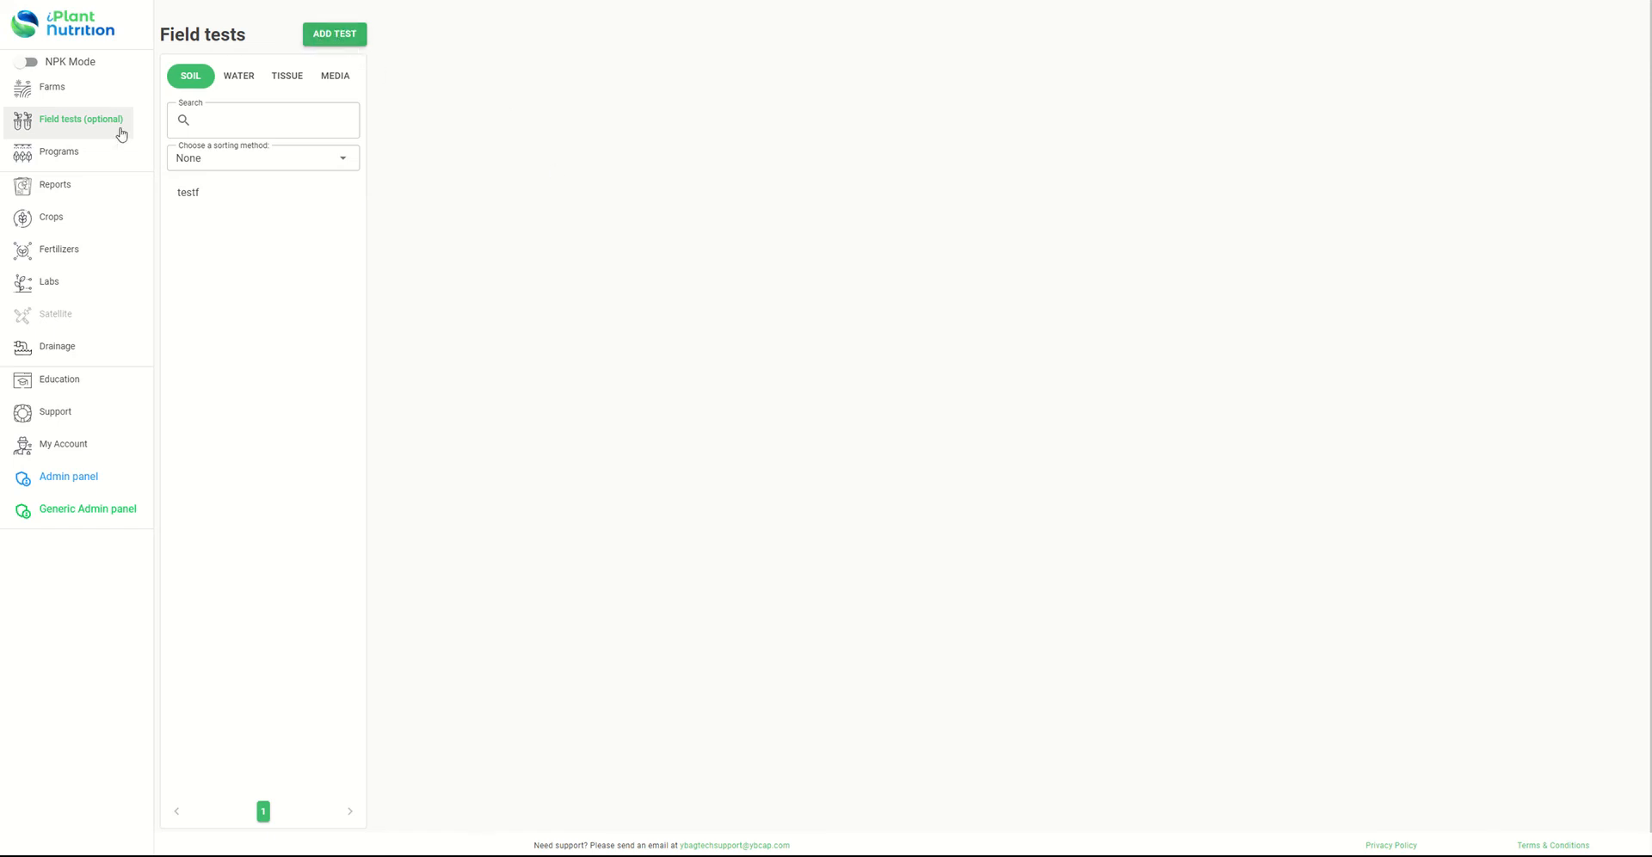
click(332, 40)
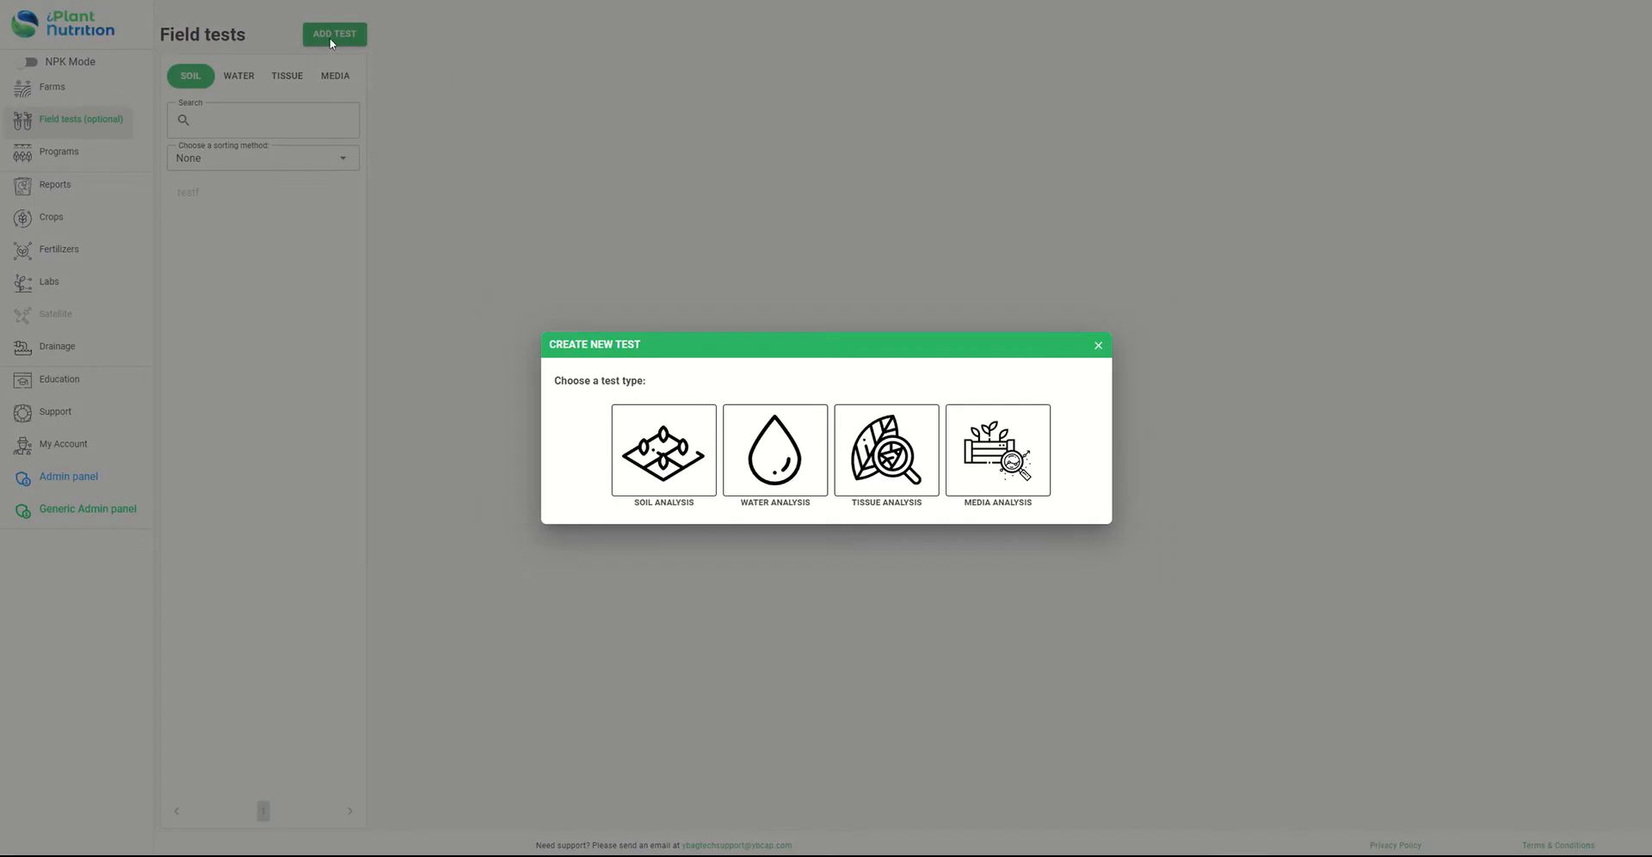
click(669, 458)
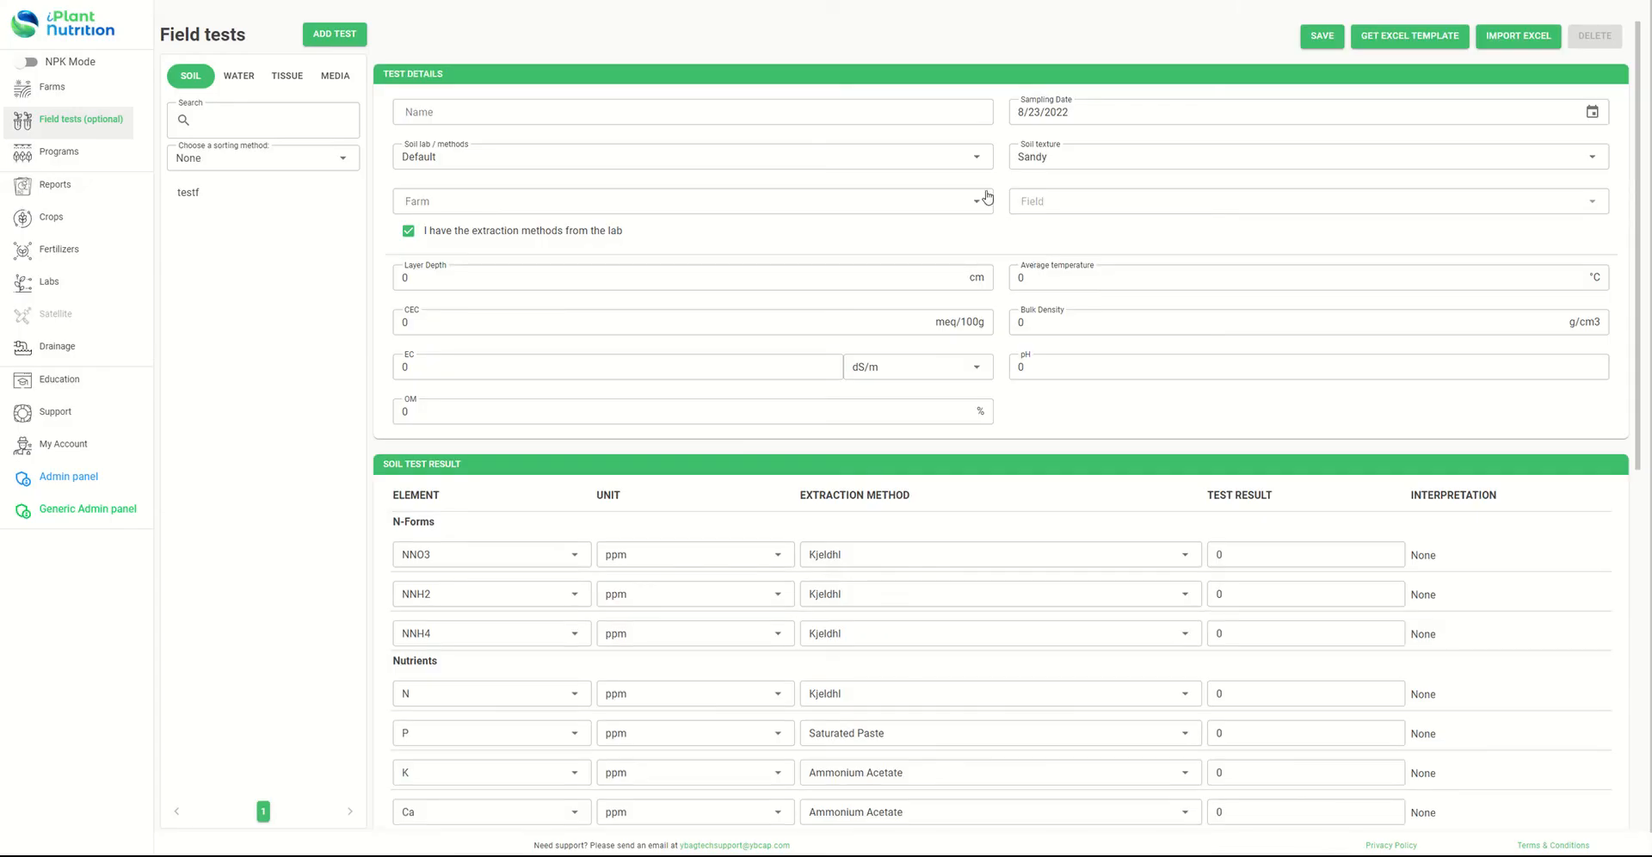
Step: Review the soil test form's details, element units, extraction methods, test results and interpretation chart
scroll(1270, 258, down, 4)
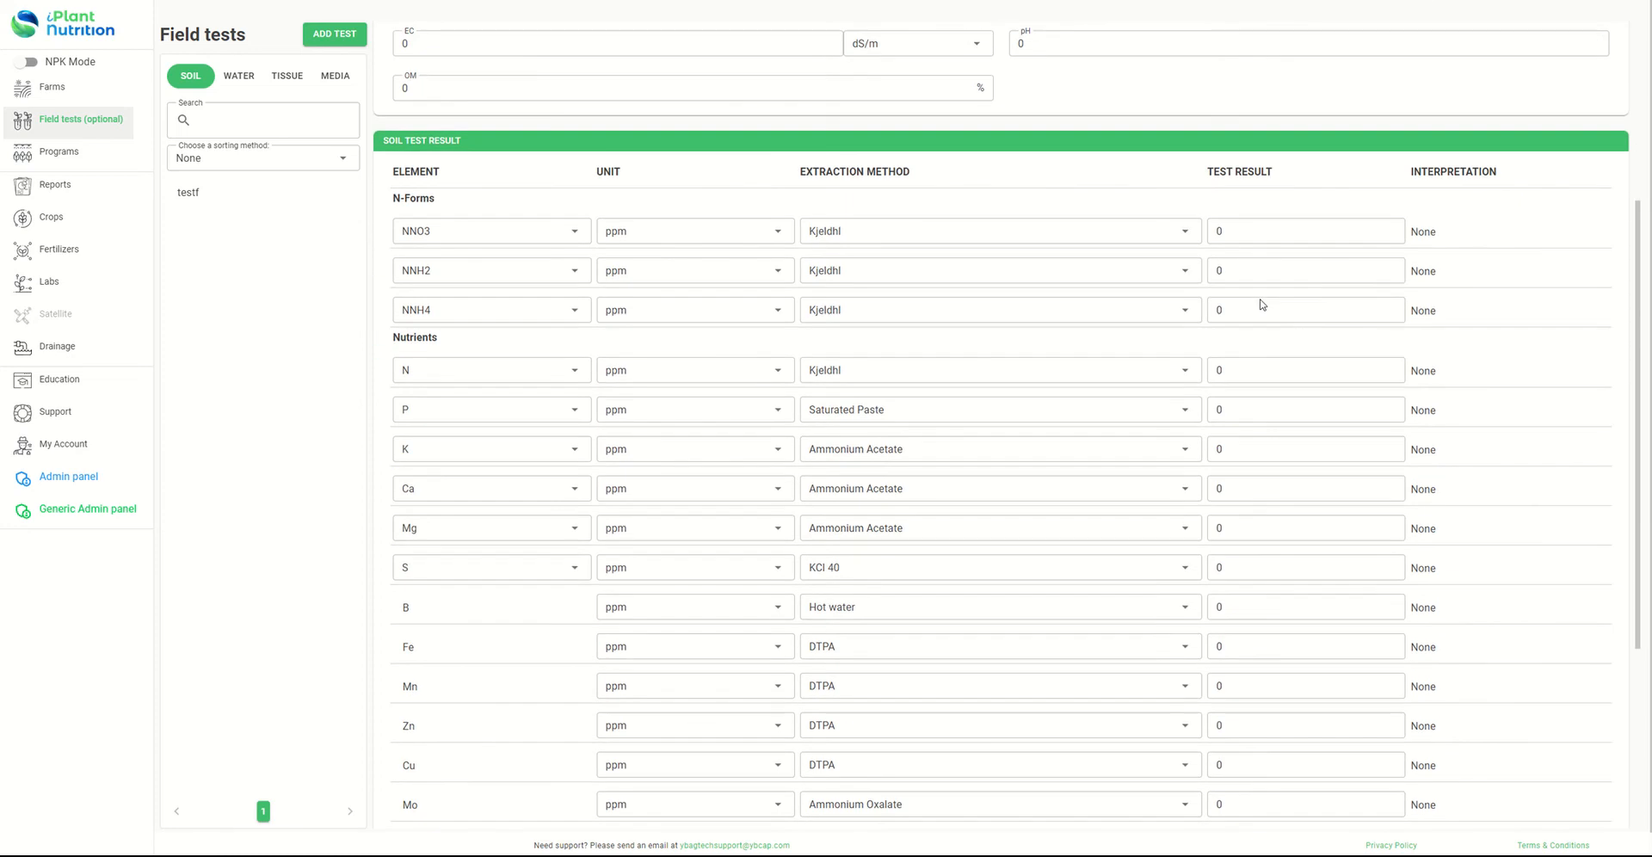
scroll(1420, 443, down, 3)
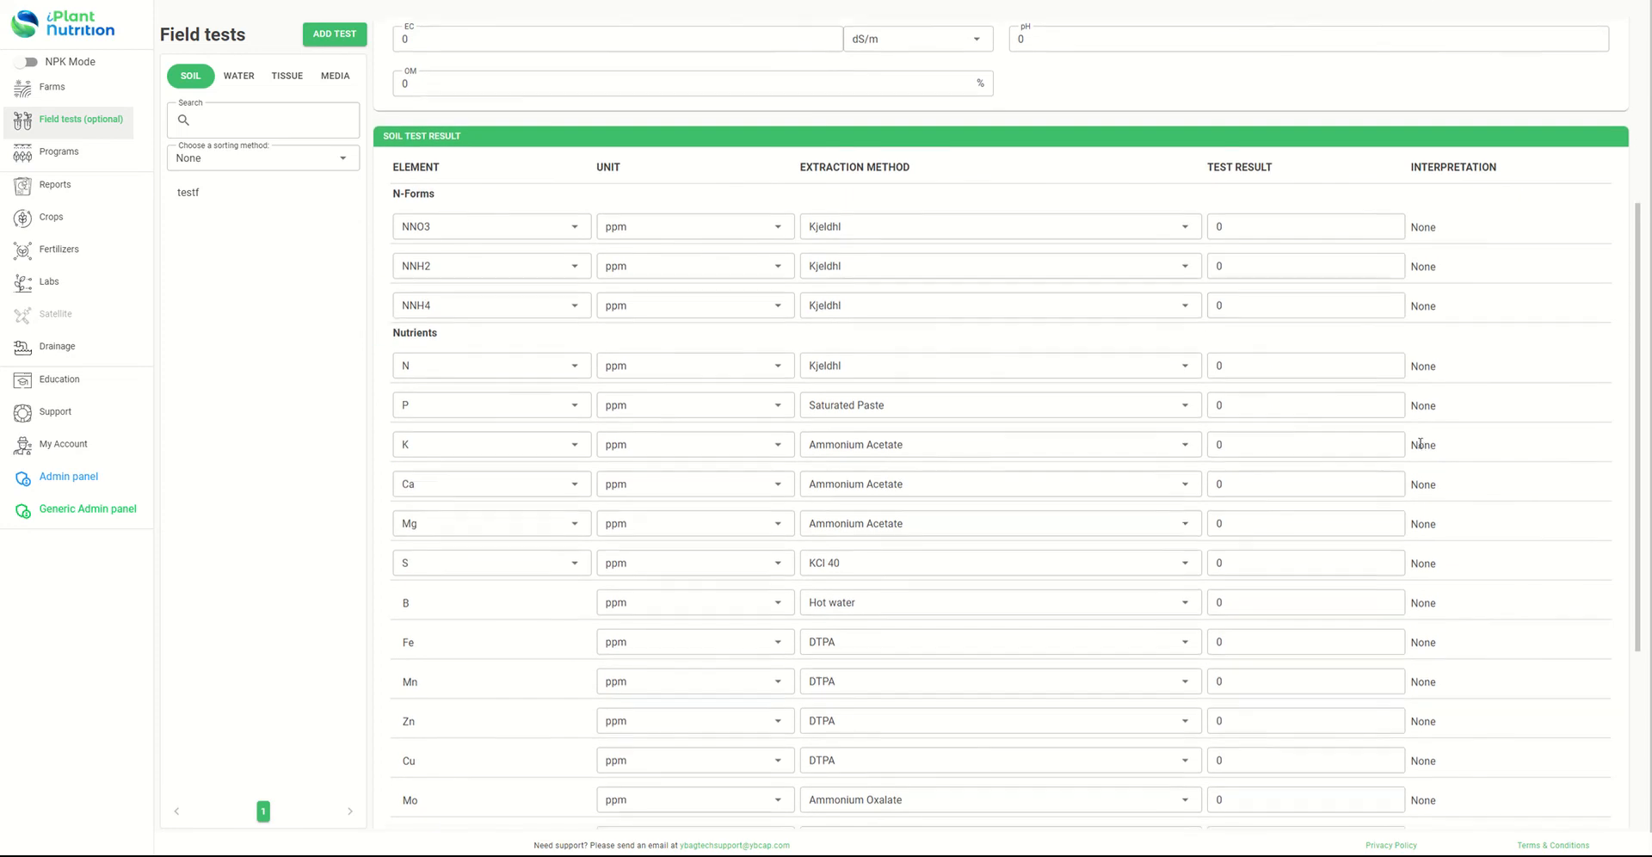
scroll(1452, 463, down, 2)
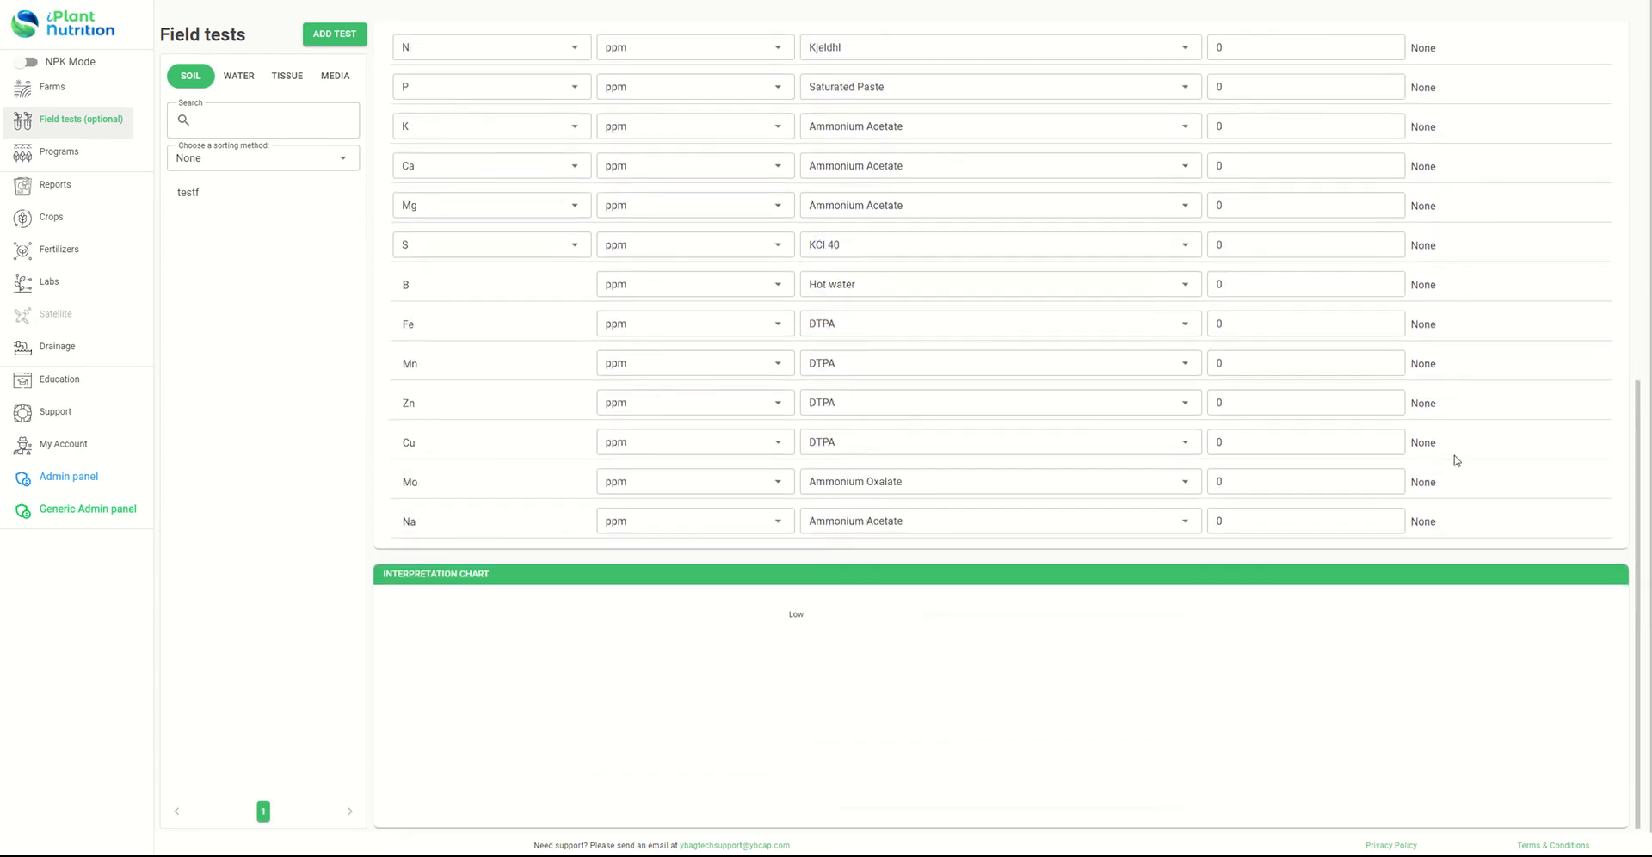
scroll(1470, 469, up, 8)
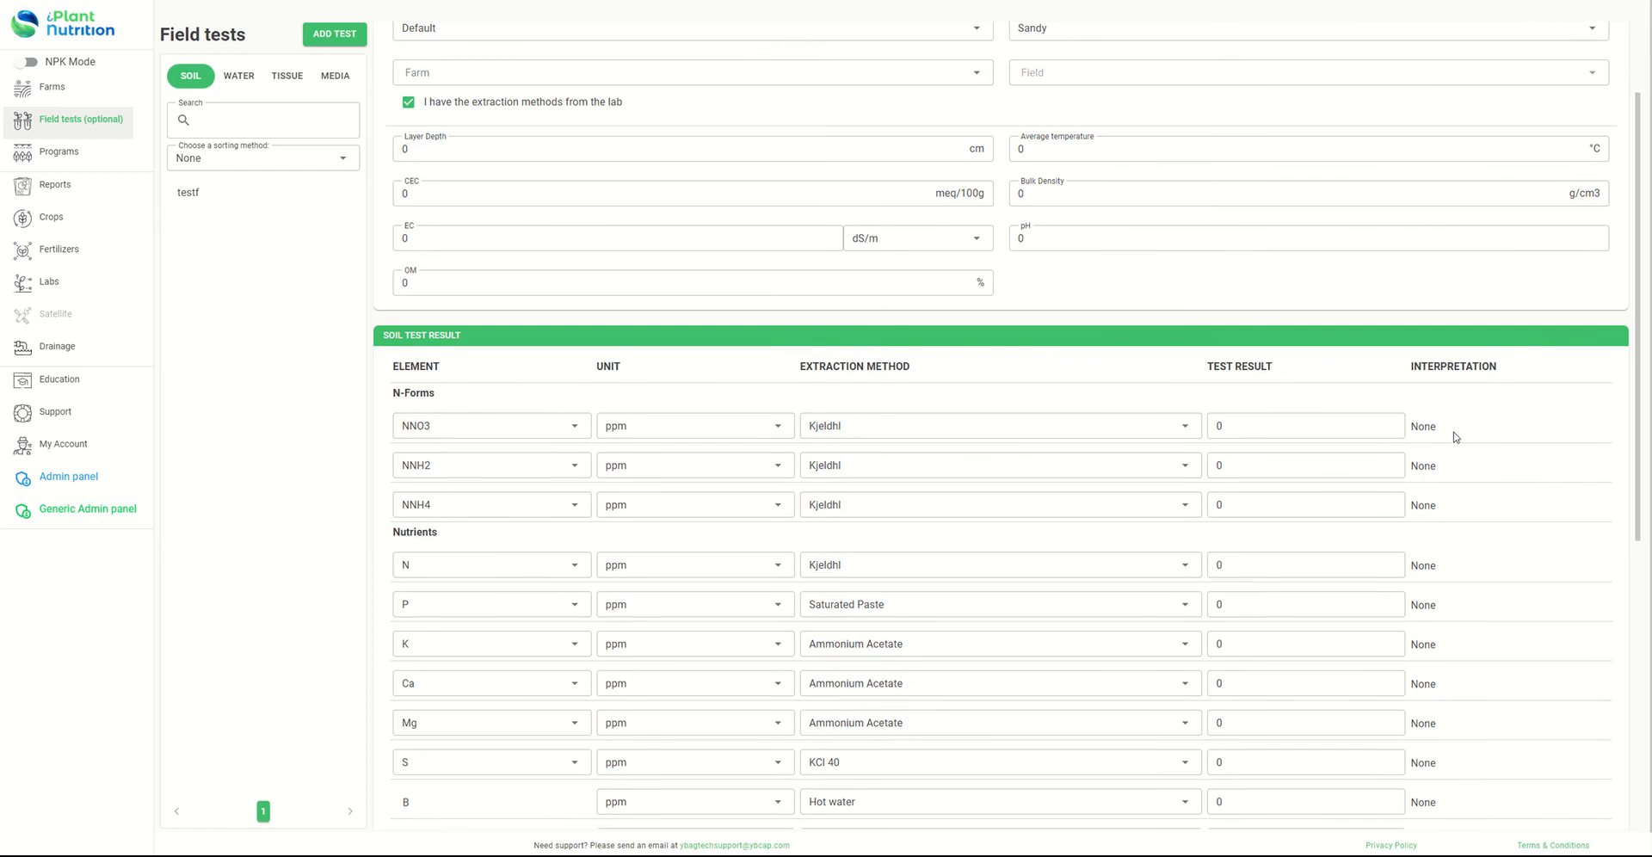
scroll(1243, 418, up, 2)
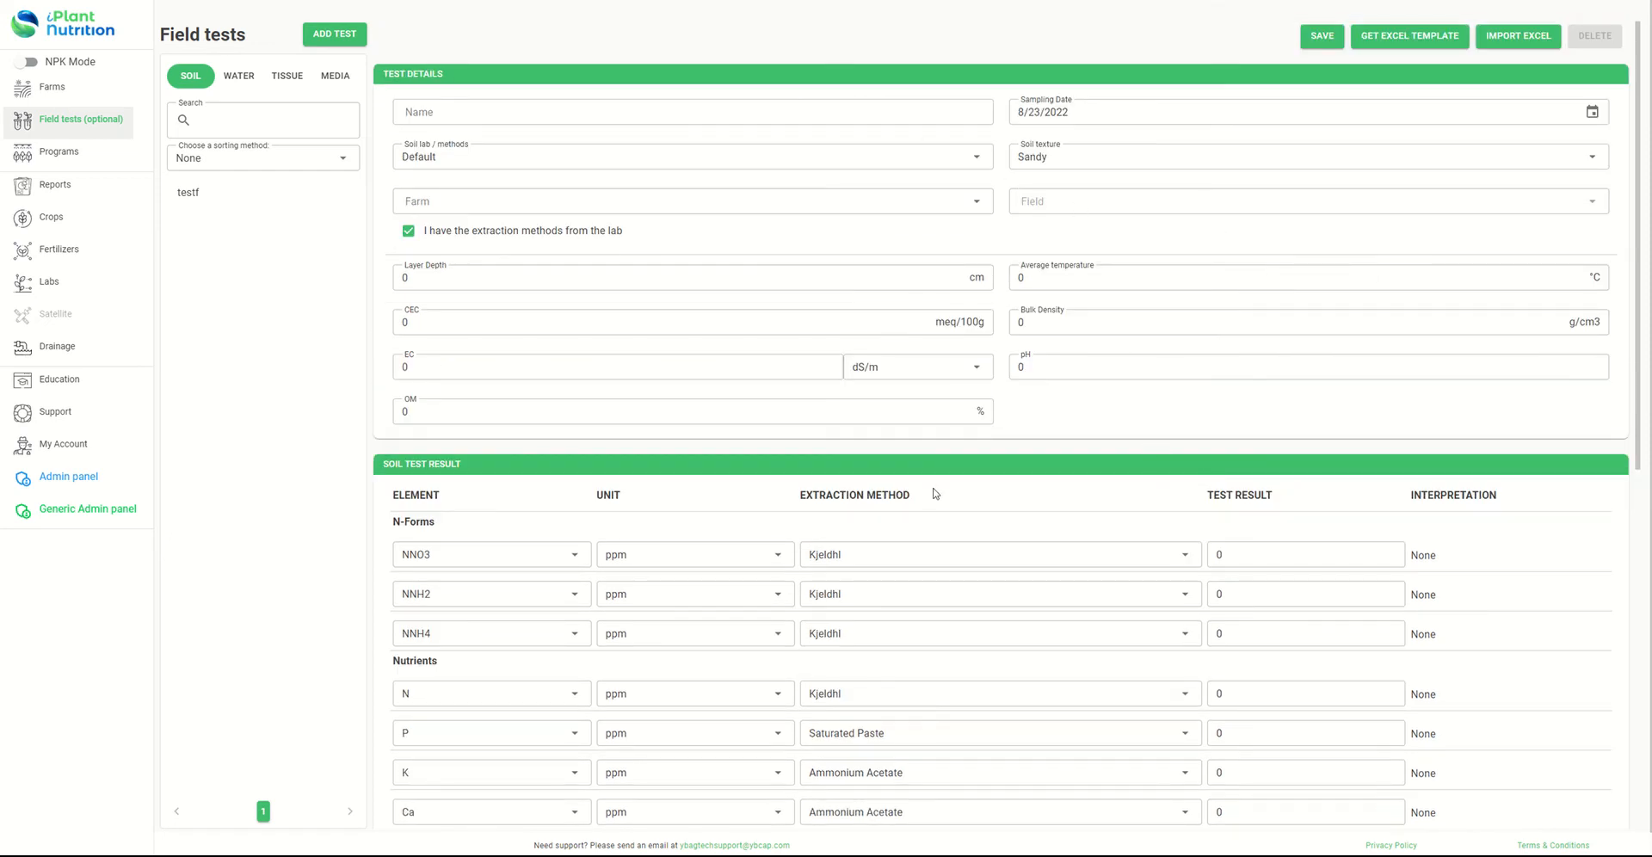
scroll(936, 493, down, 2)
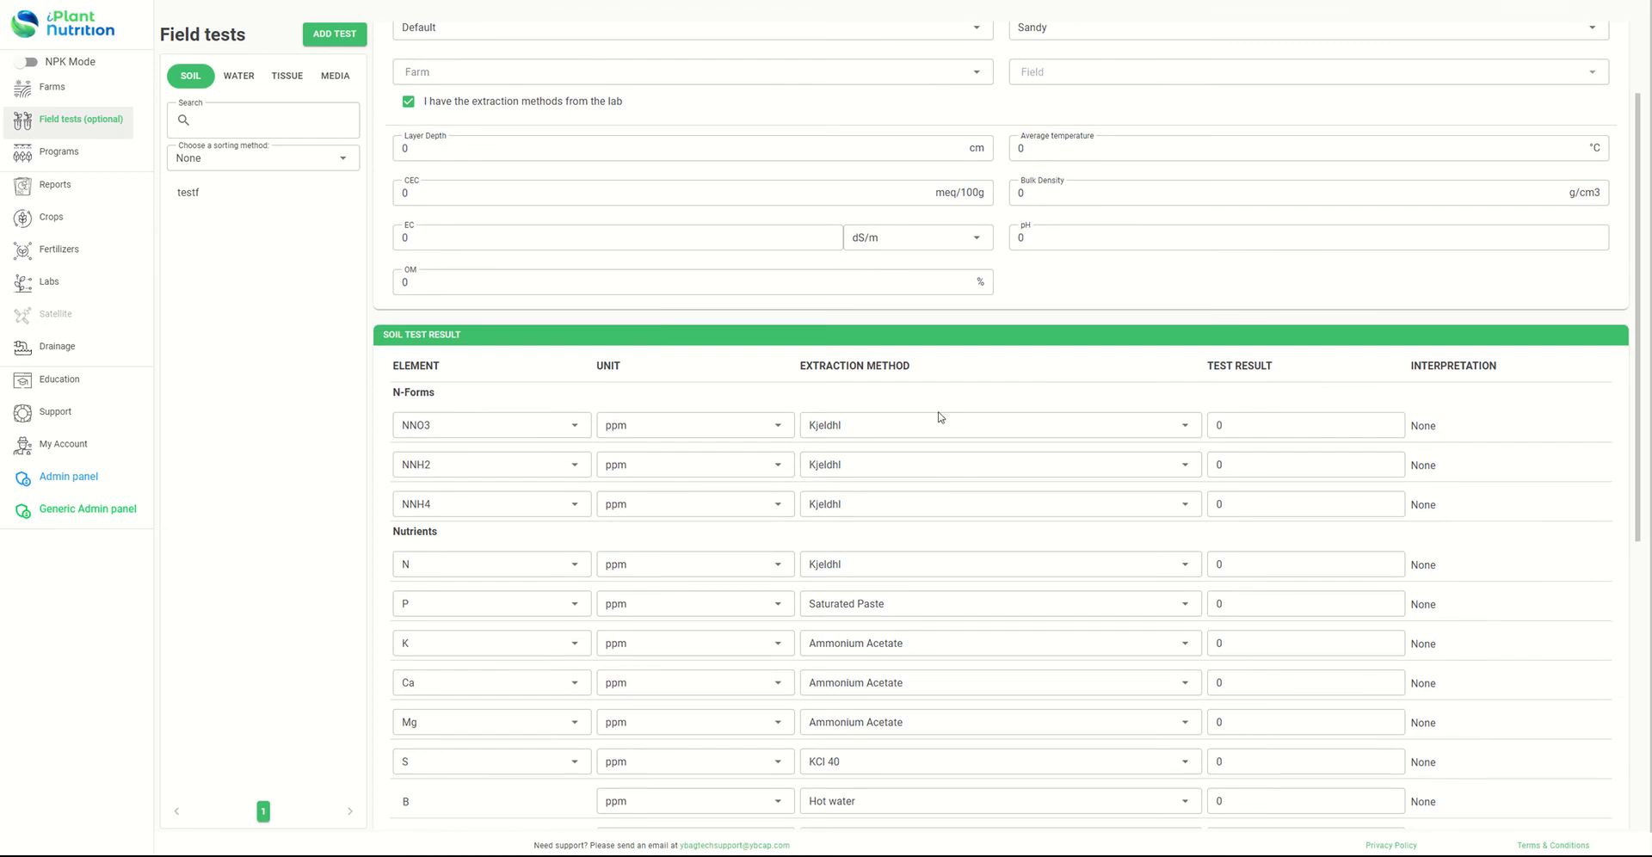
scroll(926, 434, down, 2)
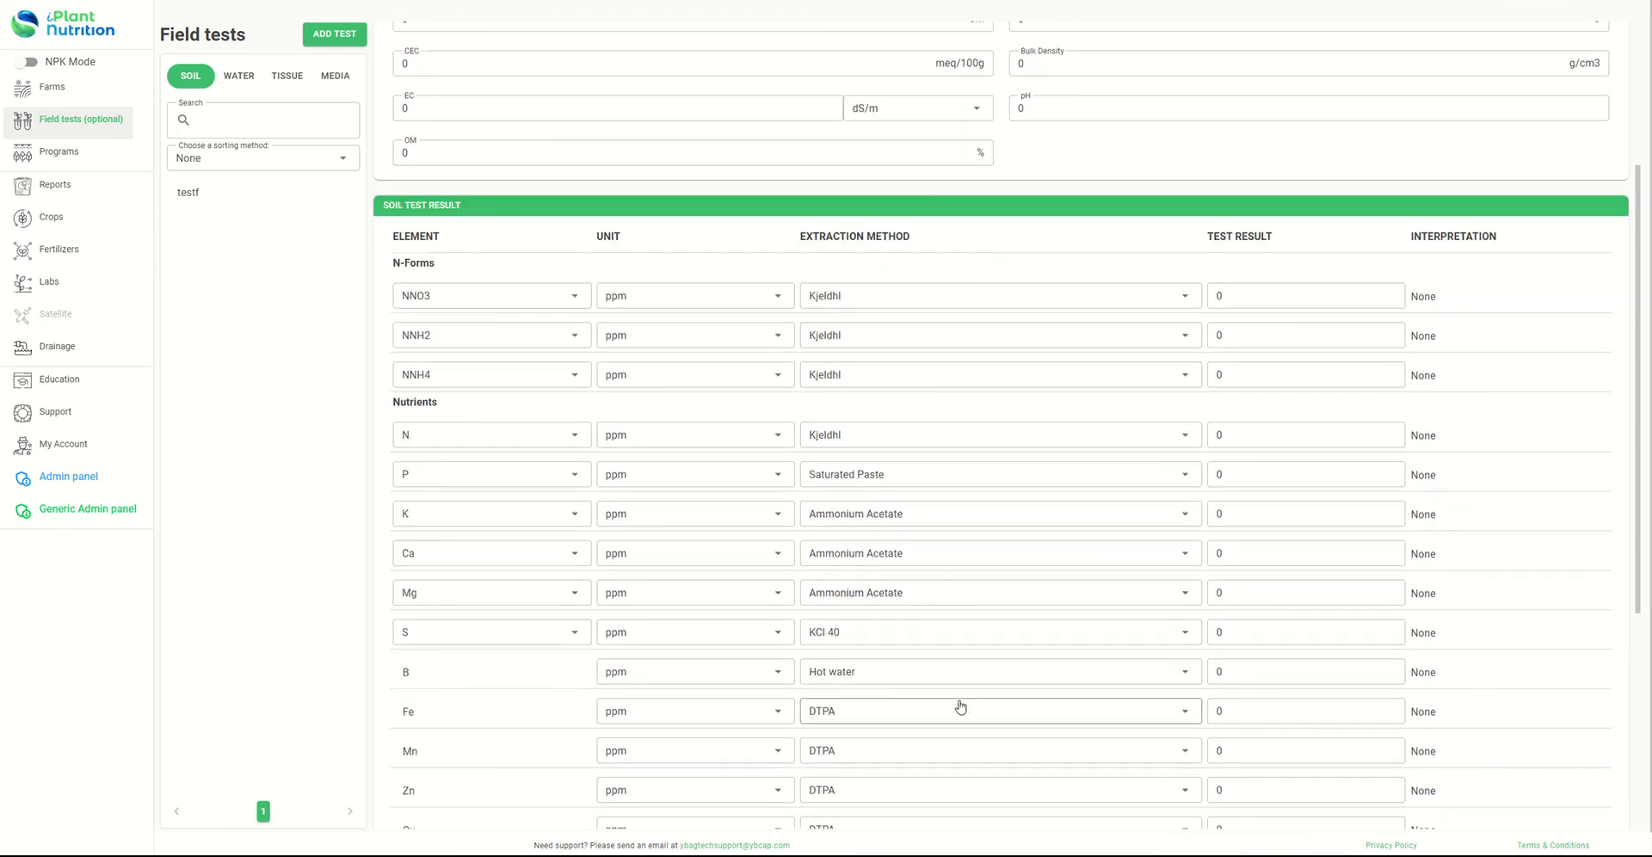
Step: Turn off the option for having the lab's extraction methods, so soil results are entered by interpretation
scroll(688, 344, up, 2)
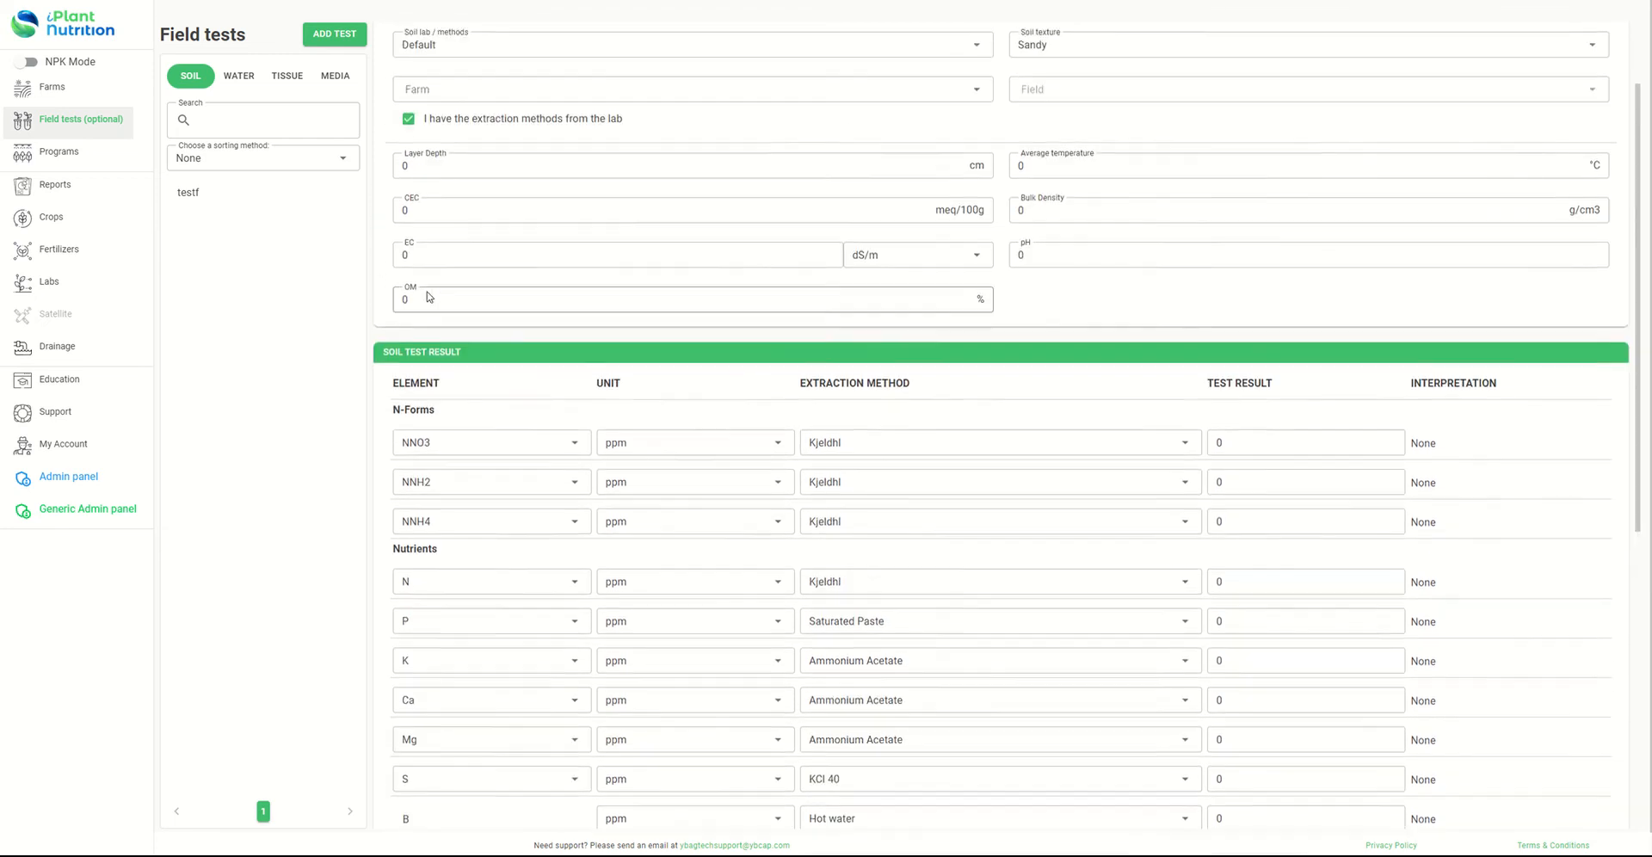
click(409, 166)
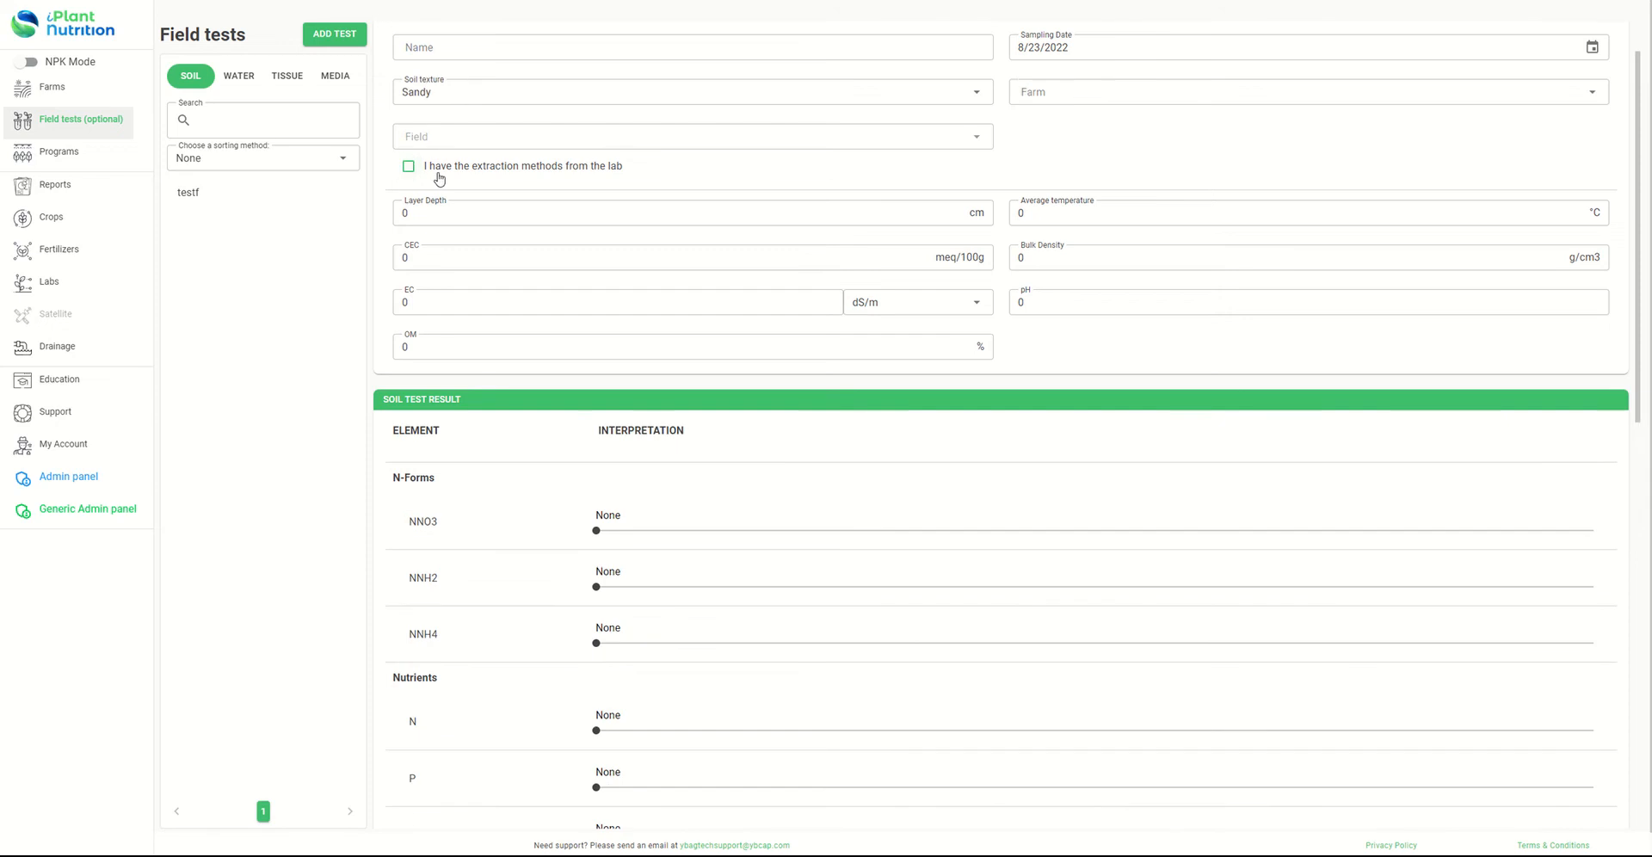
scroll(818, 417, down, 1)
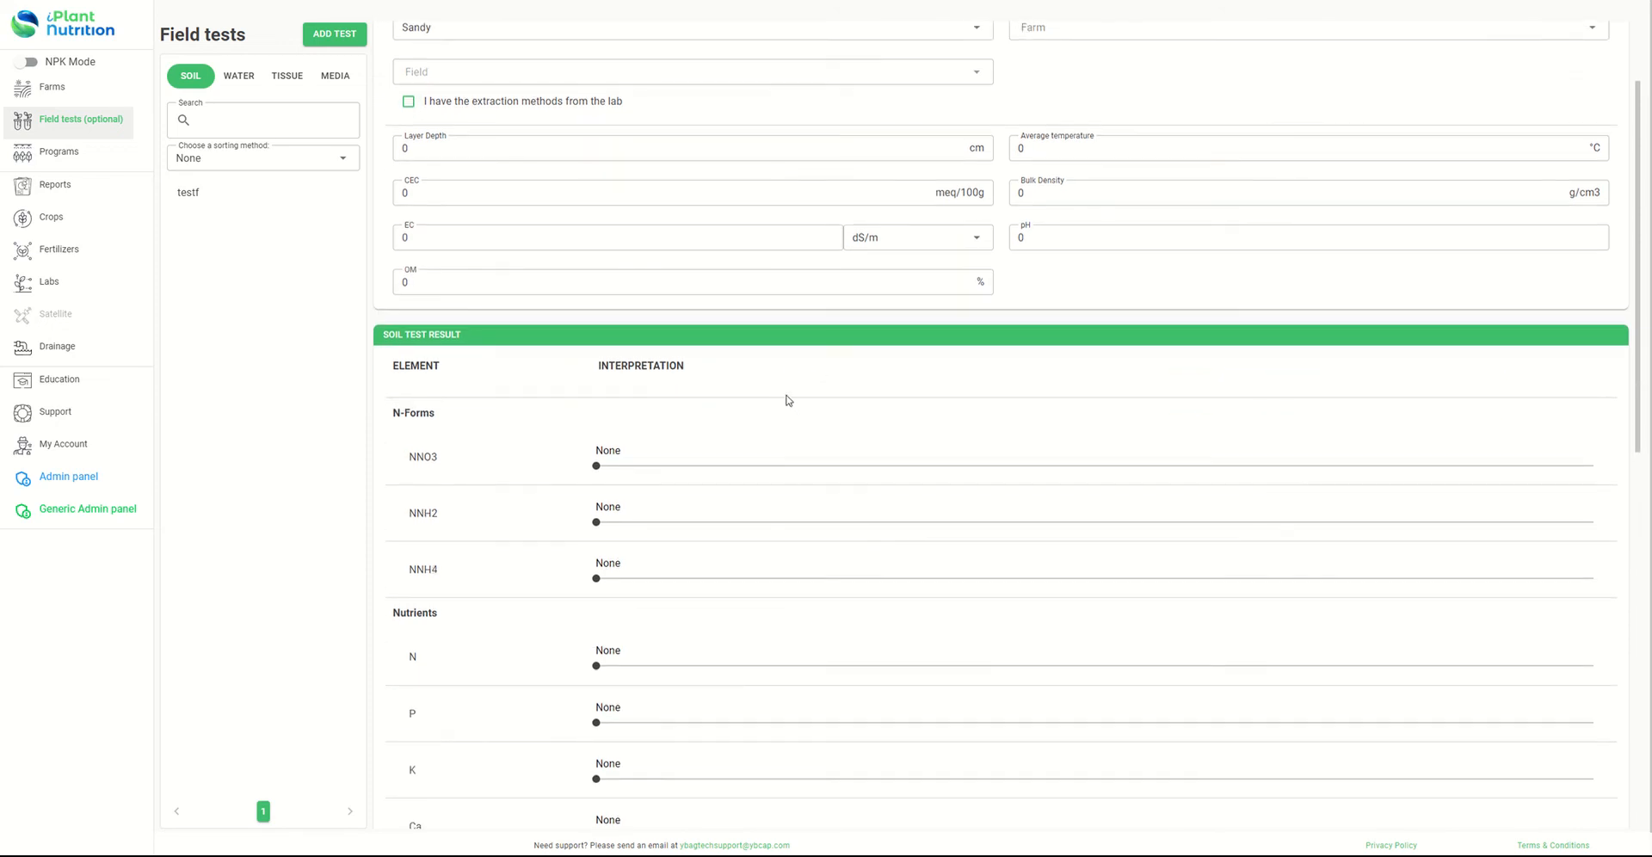
Step: Set the interpretations of N, P and K to Low in the soil test result
scroll(679, 412, down, 1)
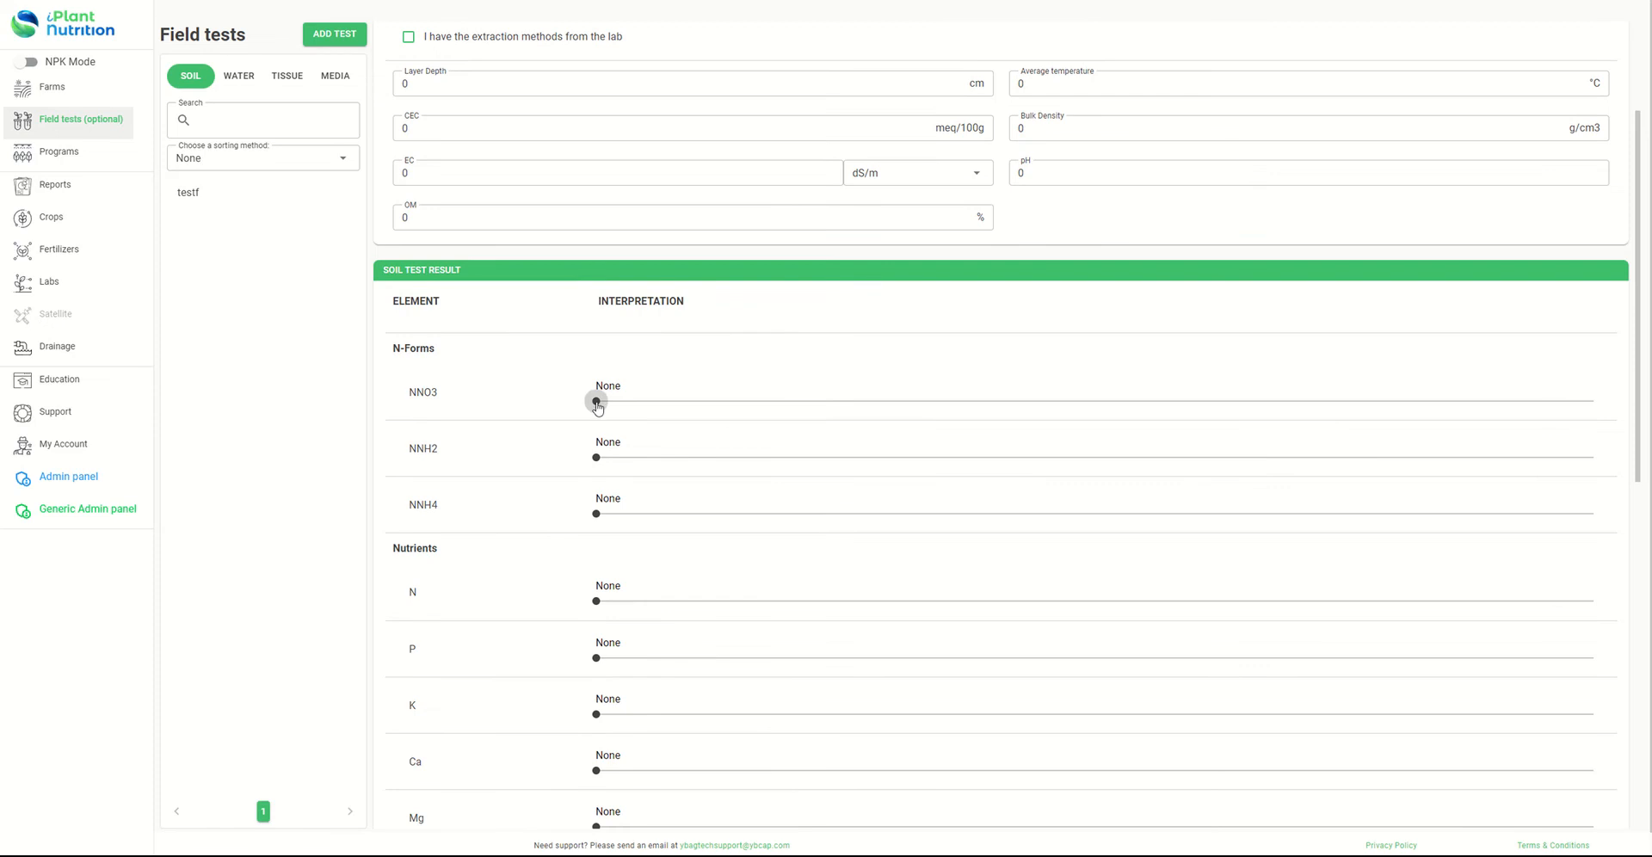
drag(598, 407, 620, 433)
drag(845, 600, 1047, 605)
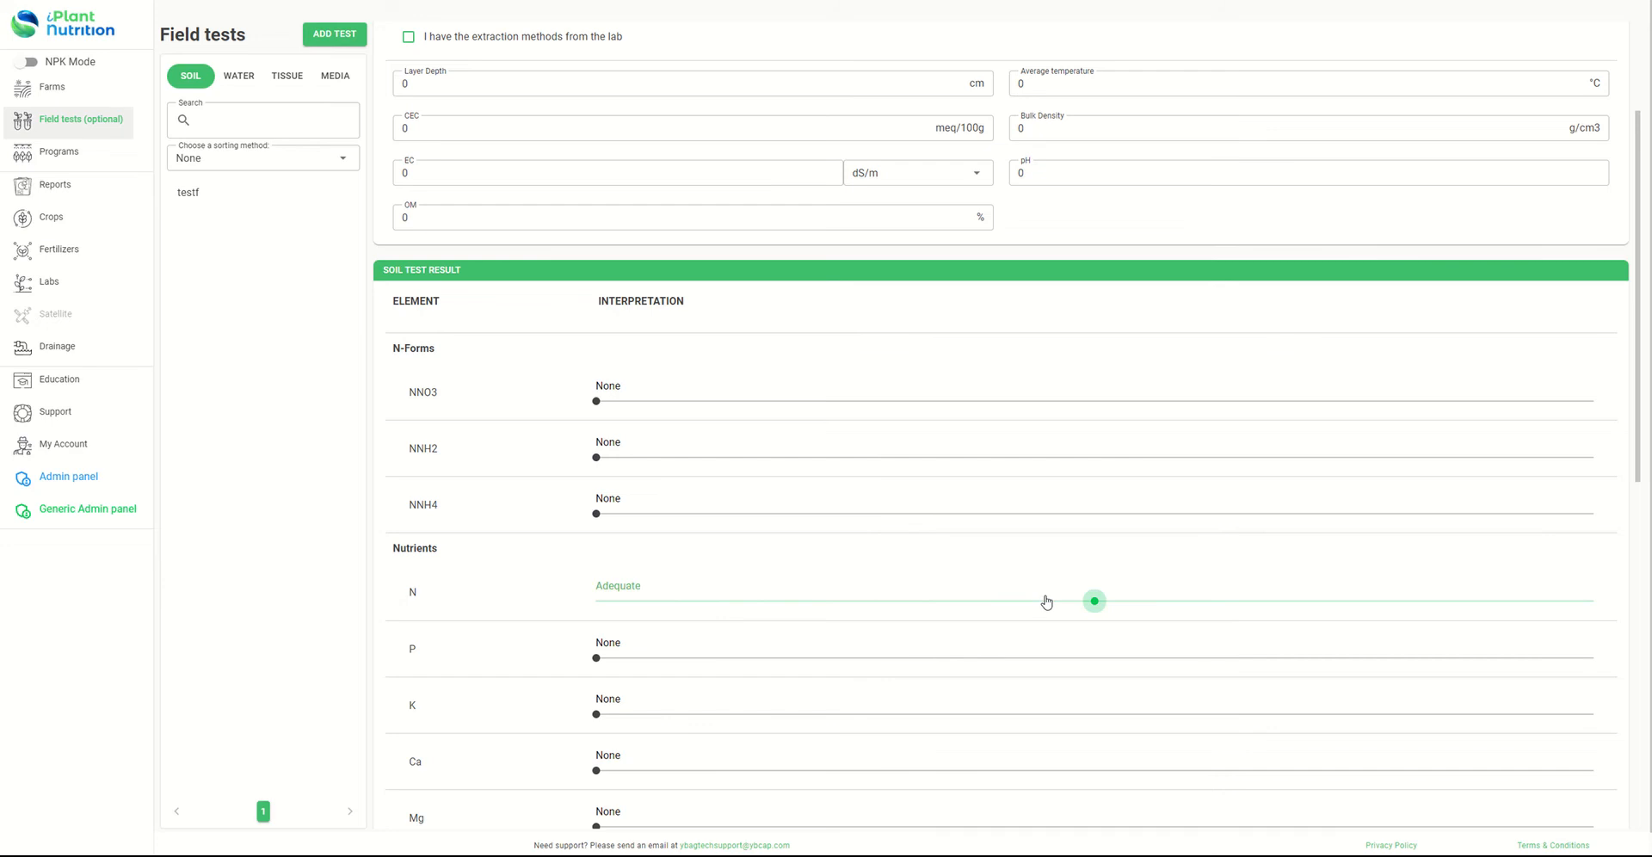
scroll(723, 641, down, 2)
drag(595, 463, 1028, 472)
drag(592, 525, 828, 518)
drag(1104, 466, 852, 469)
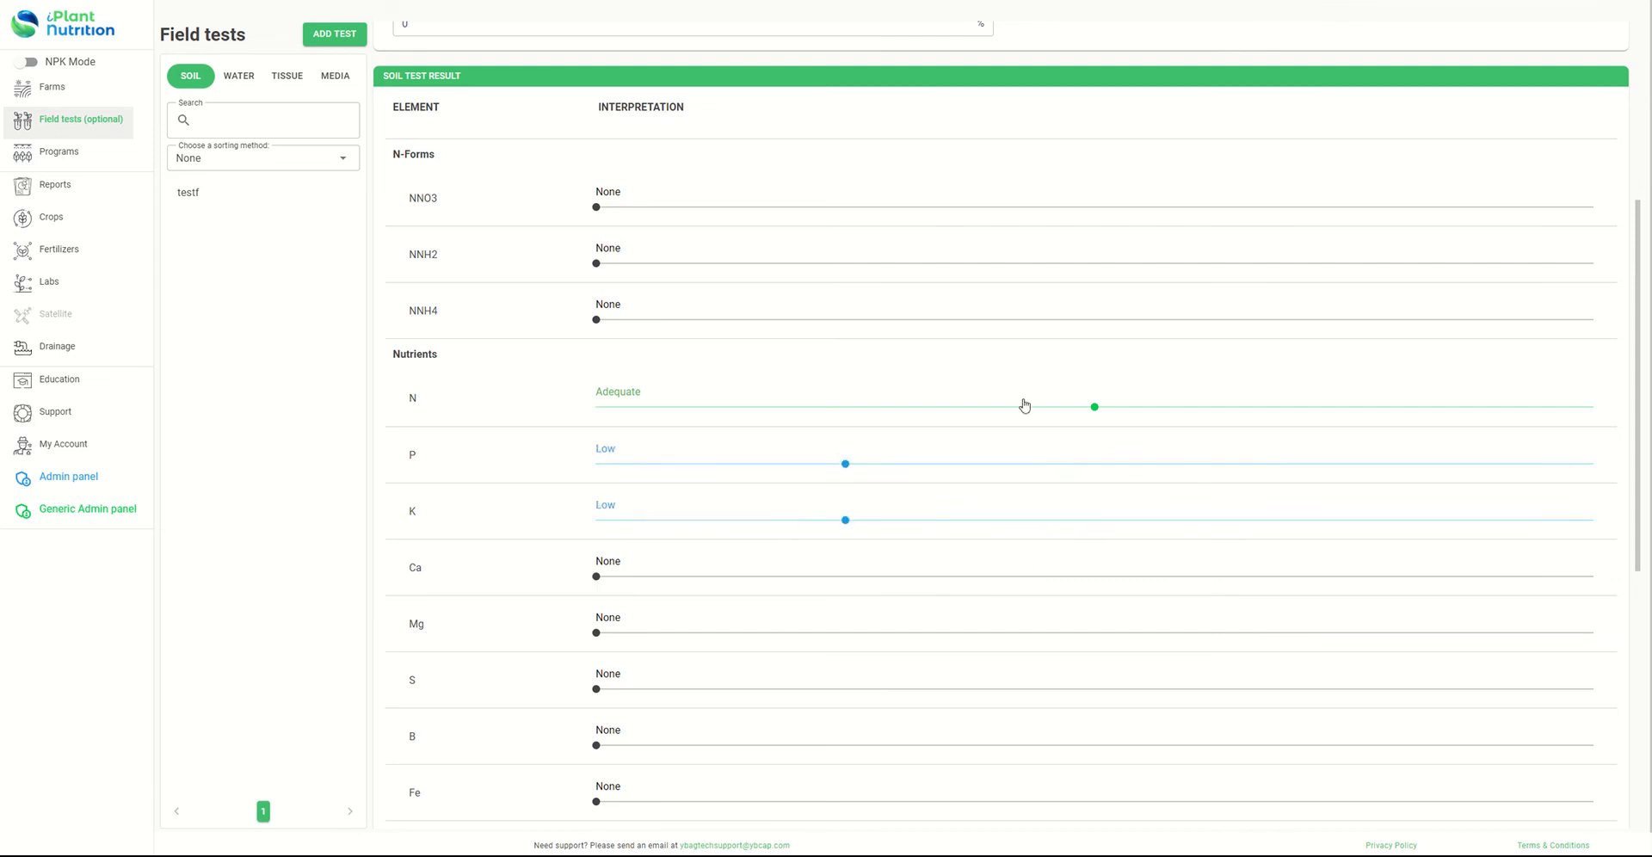
drag(1094, 408, 855, 435)
Step: Set the Mg interpretation to Excessive and check the interpretation chart
scroll(956, 502, down, 2)
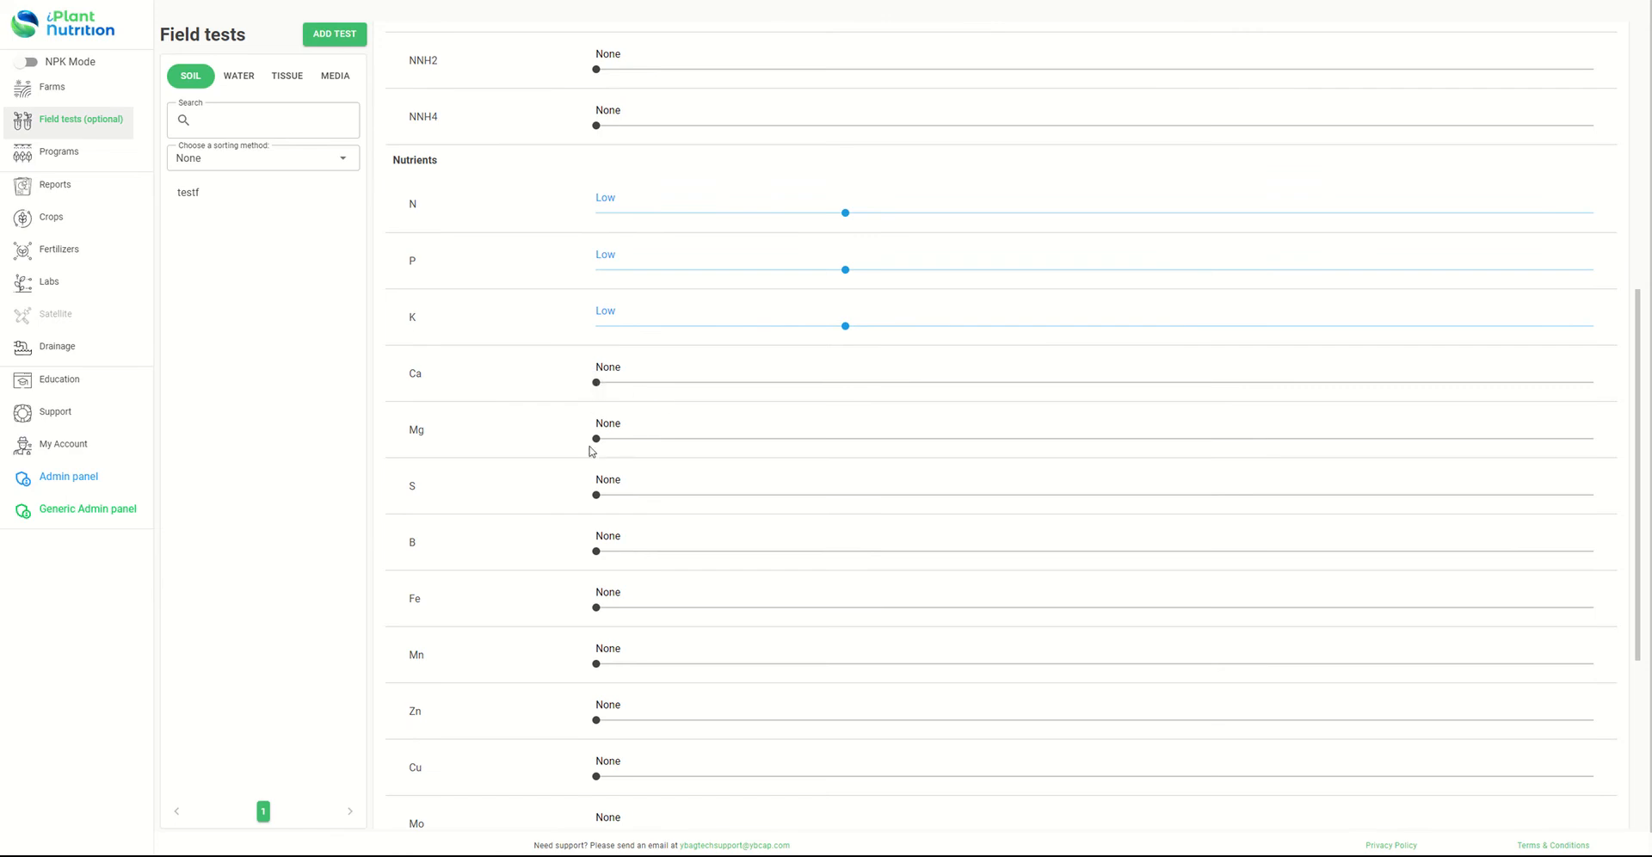
drag(598, 444, 1578, 448)
scroll(605, 449, down, 5)
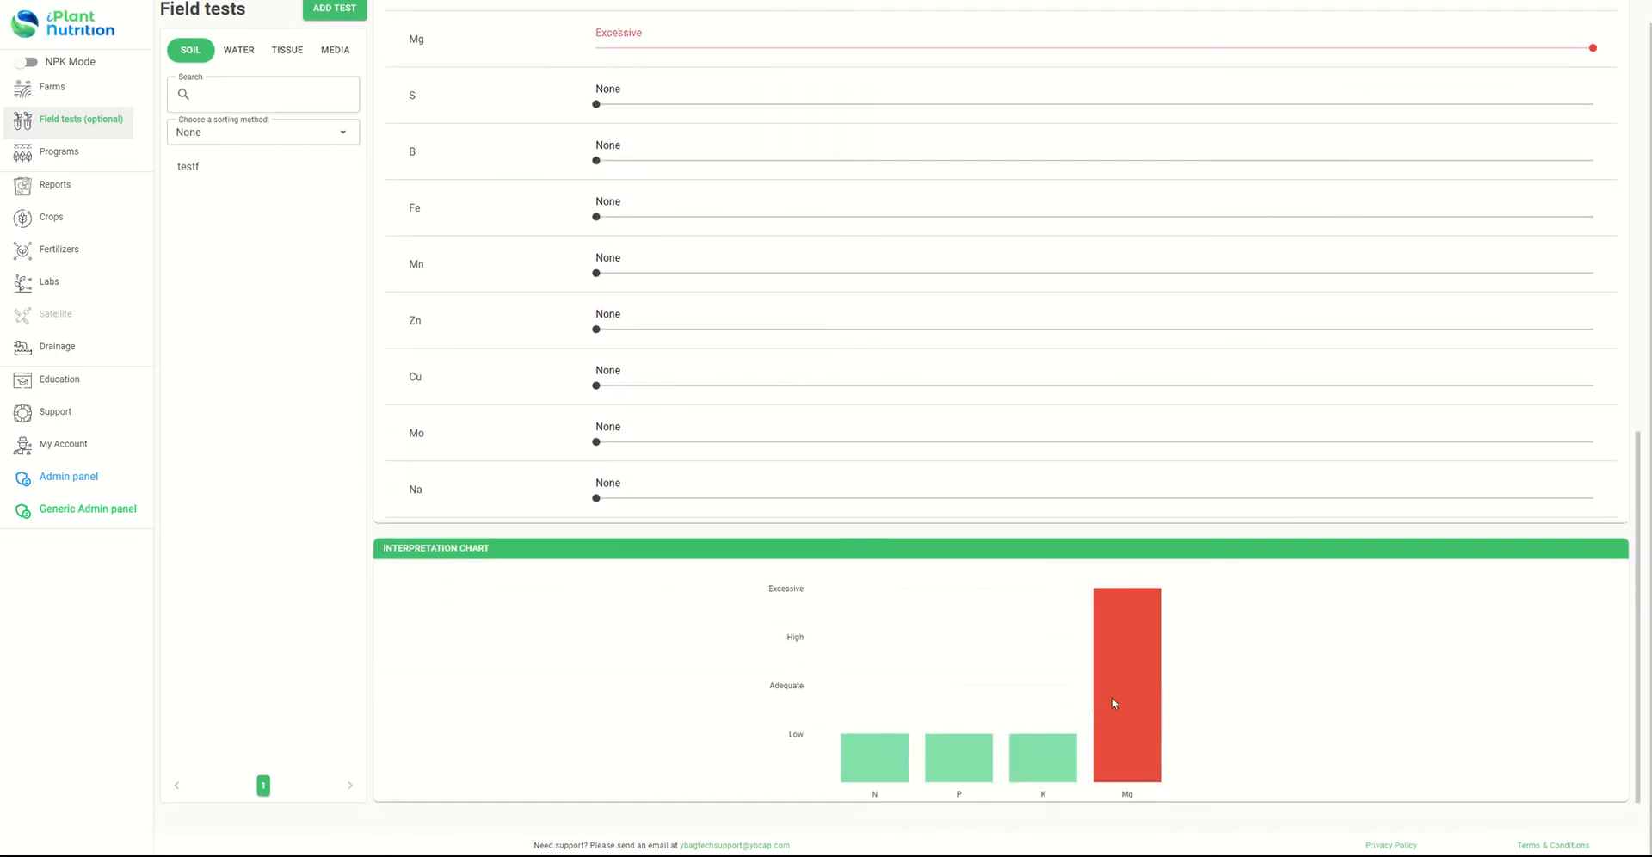
Step: Name the soil test "my field test" and set its sampling date to 8/22/2022
scroll(553, 668, up, 9)
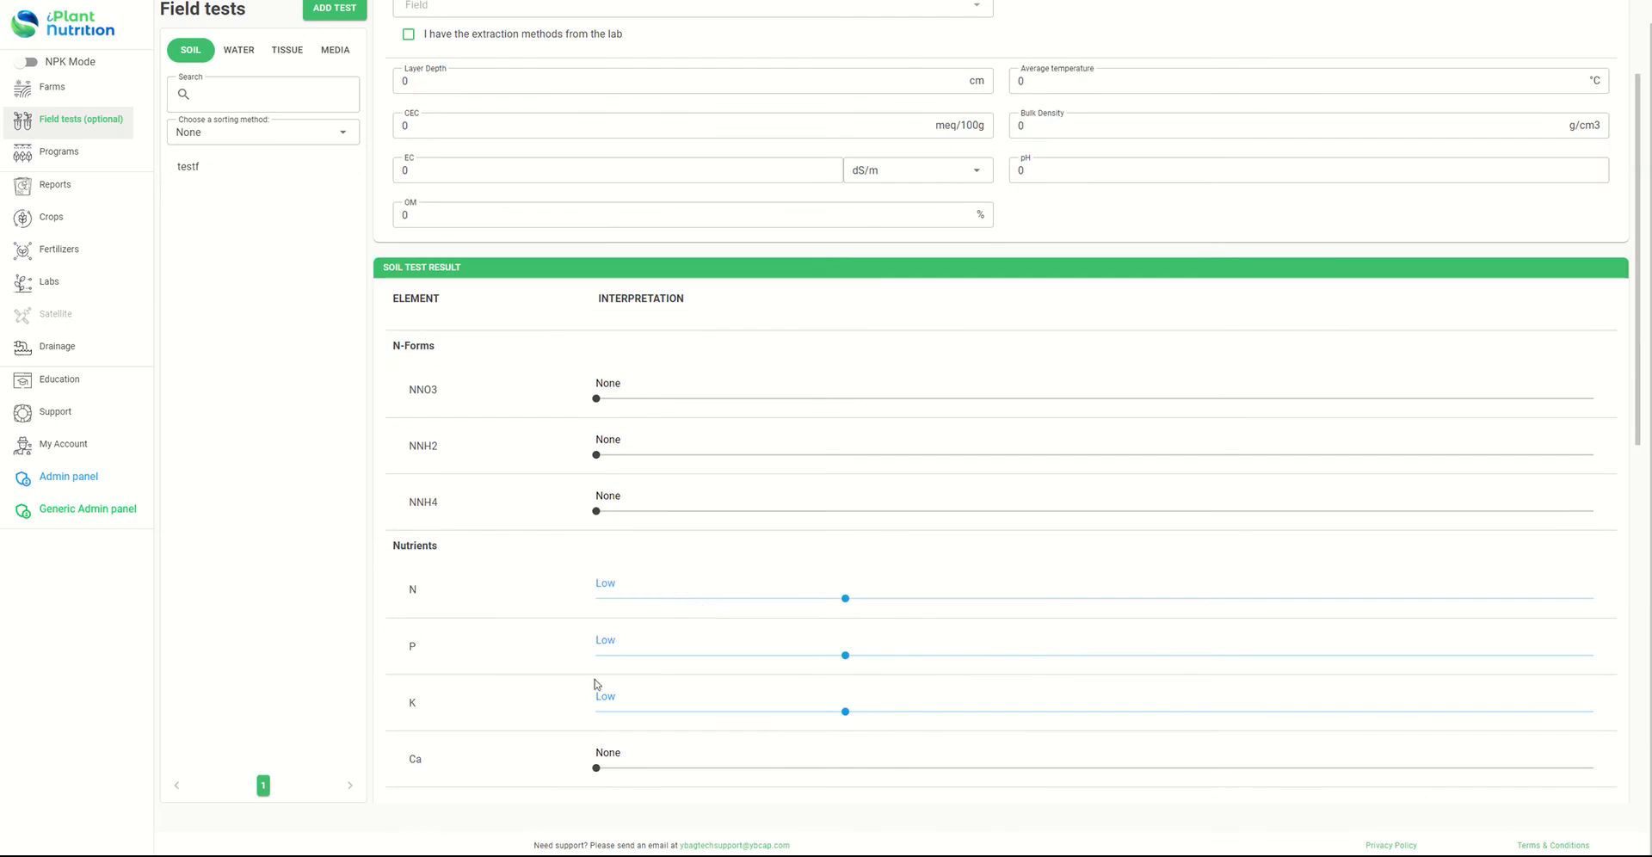
scroll(576, 576, up, 2)
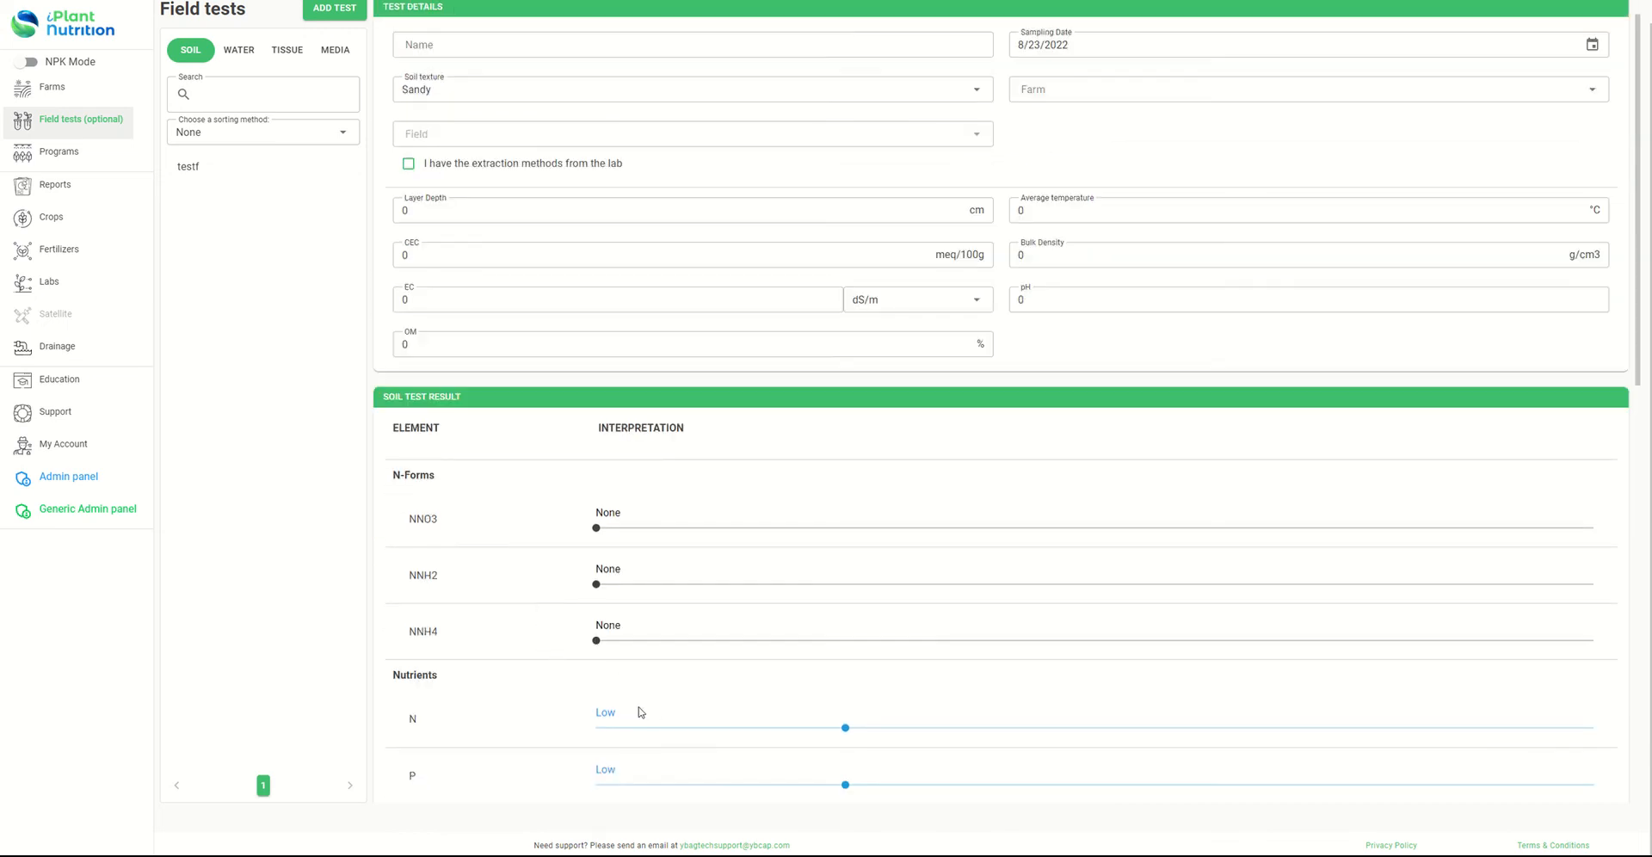
scroll(641, 712, up, 1)
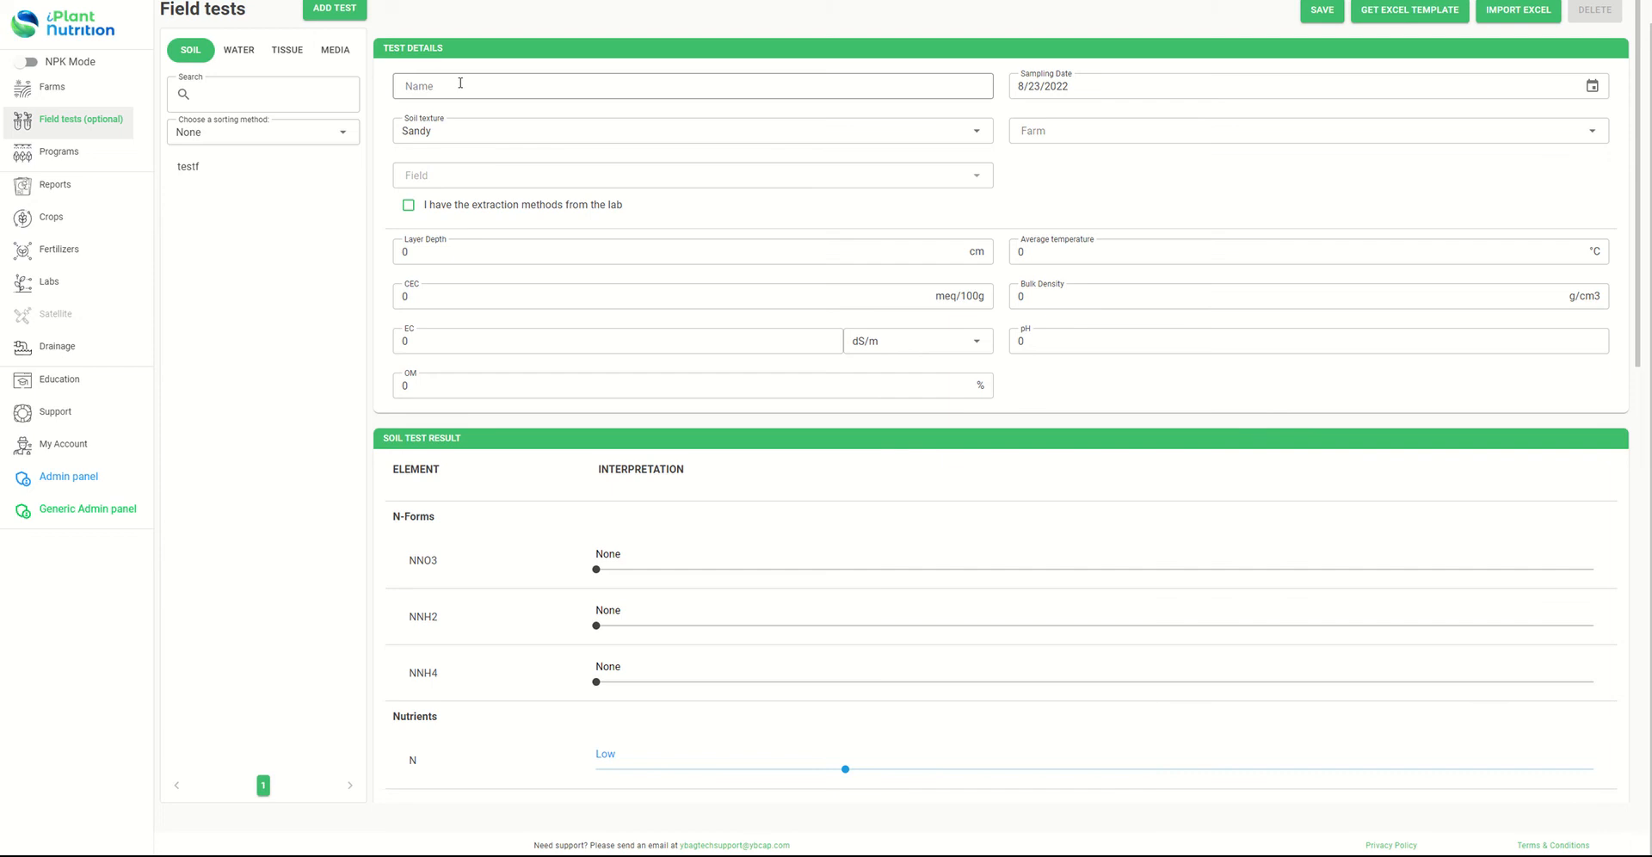
click(544, 79)
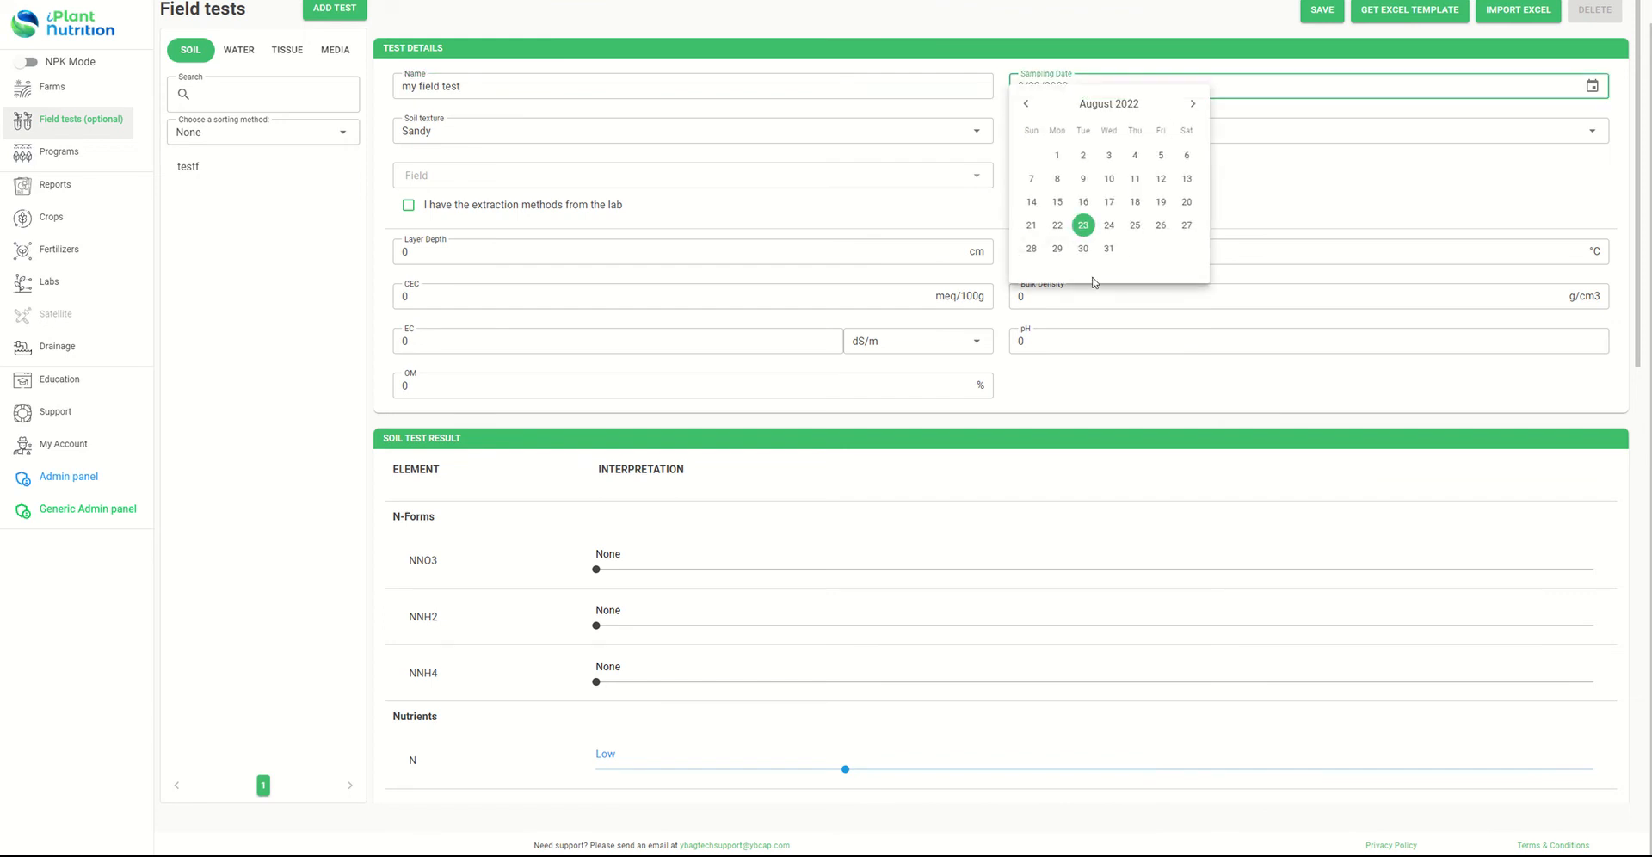
click(1058, 225)
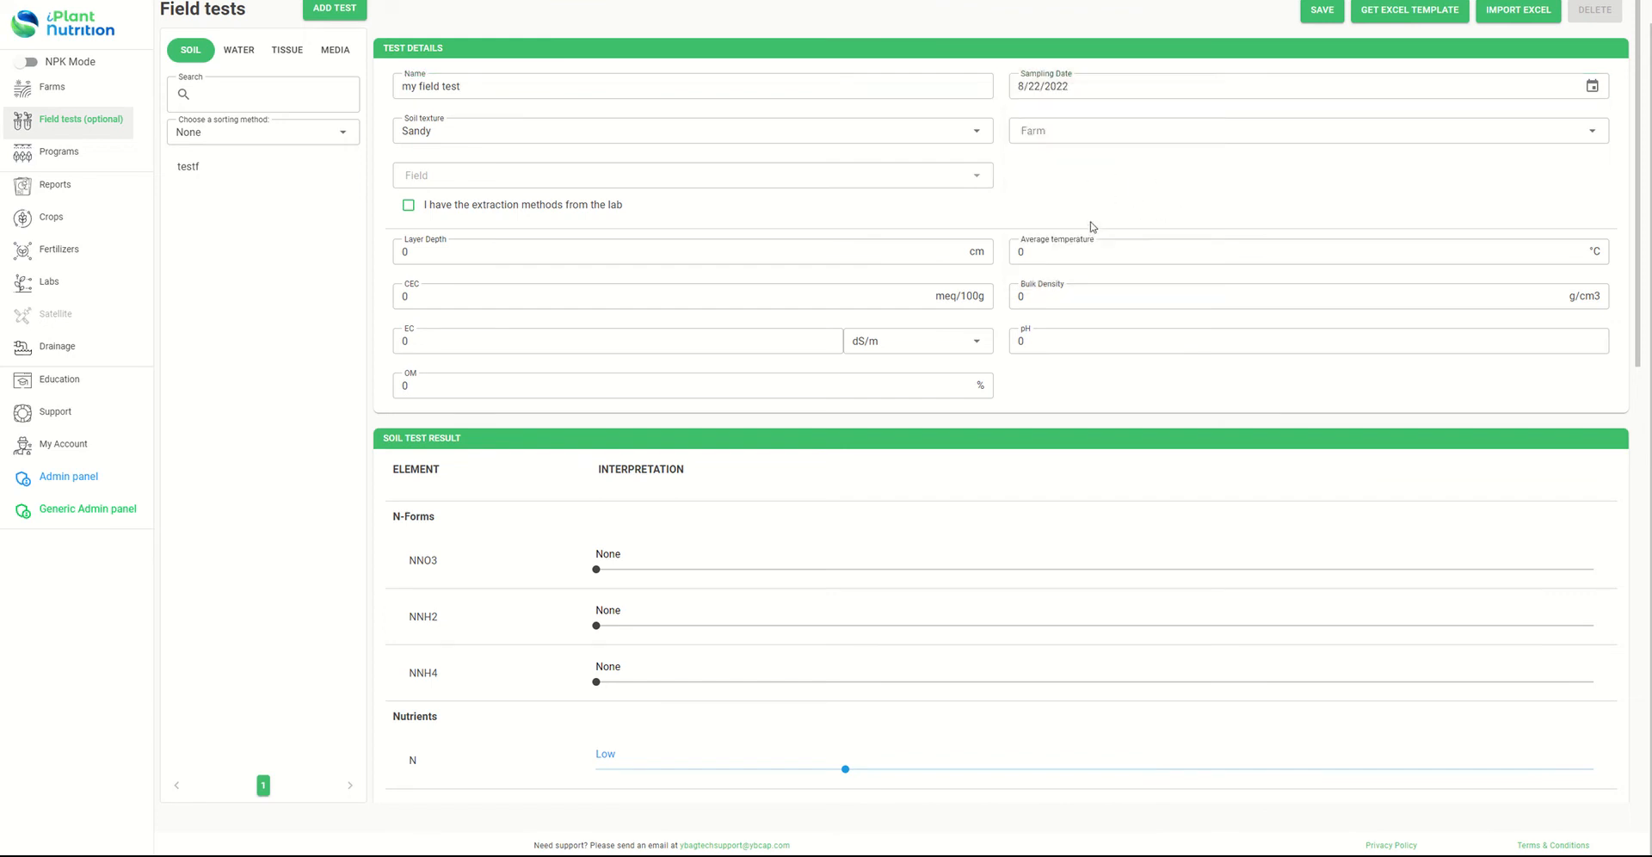
Step: Set the soil texture to Loam and assign the test to "my field" on "my farm"
click(649, 133)
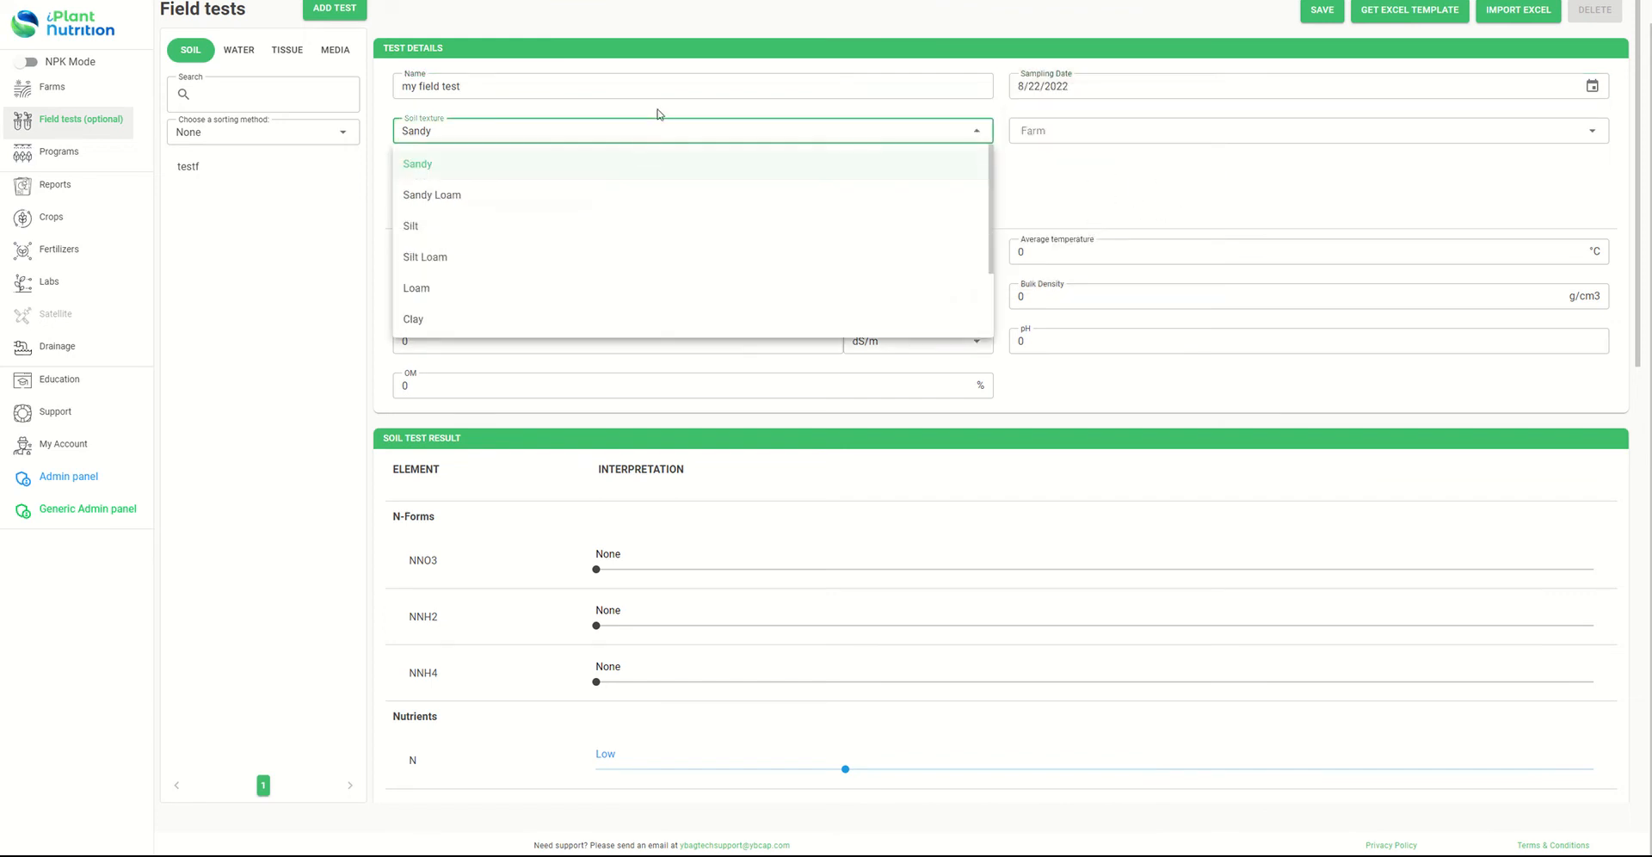
scroll(483, 258, down, 2)
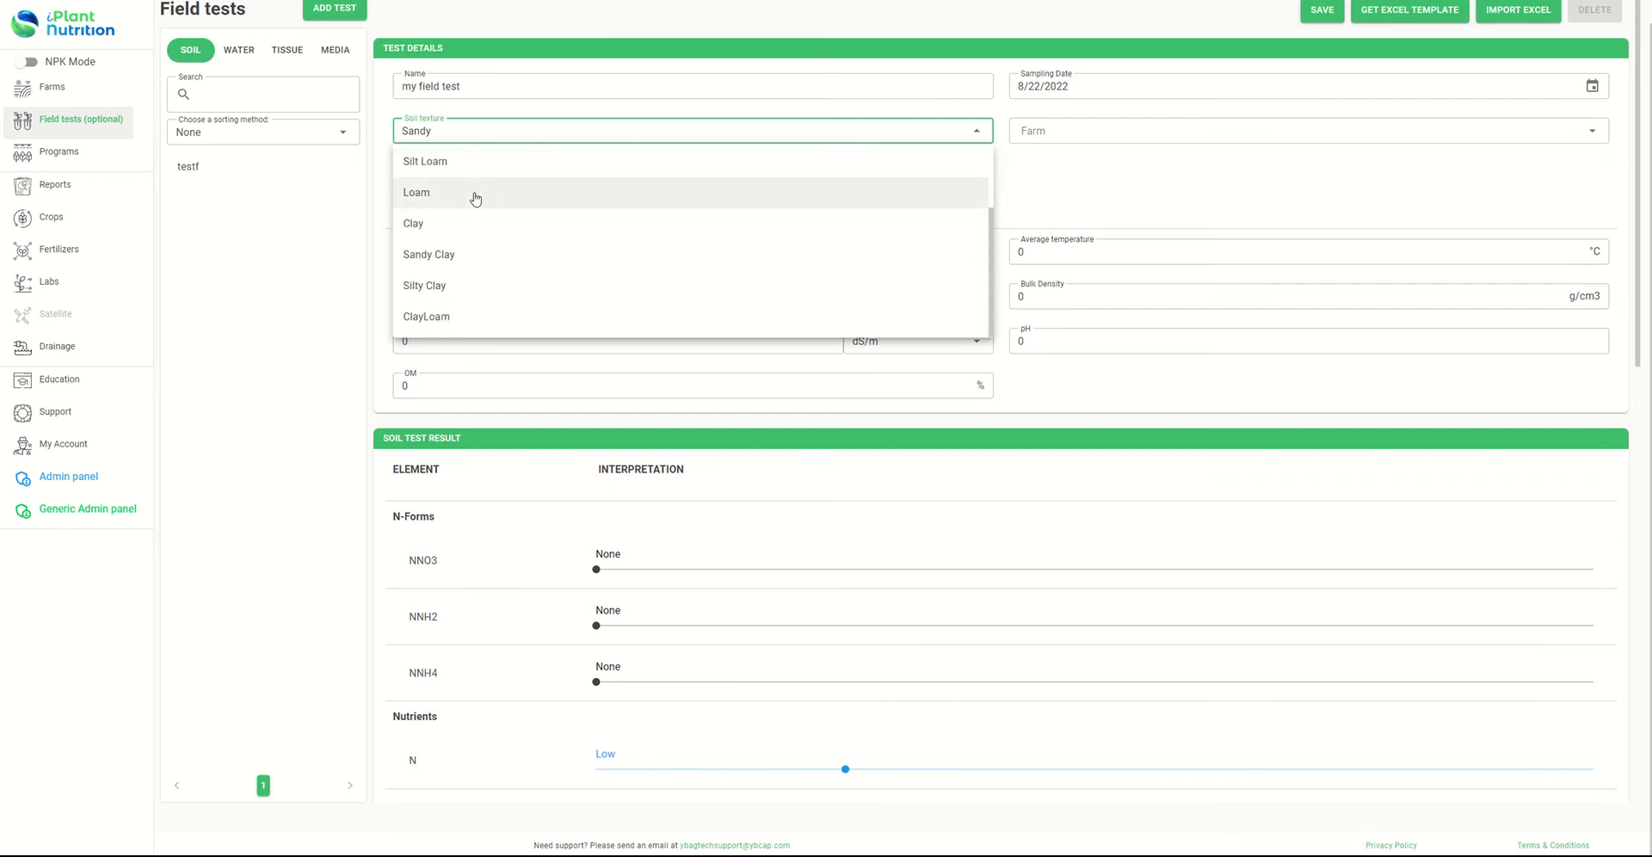
click(475, 194)
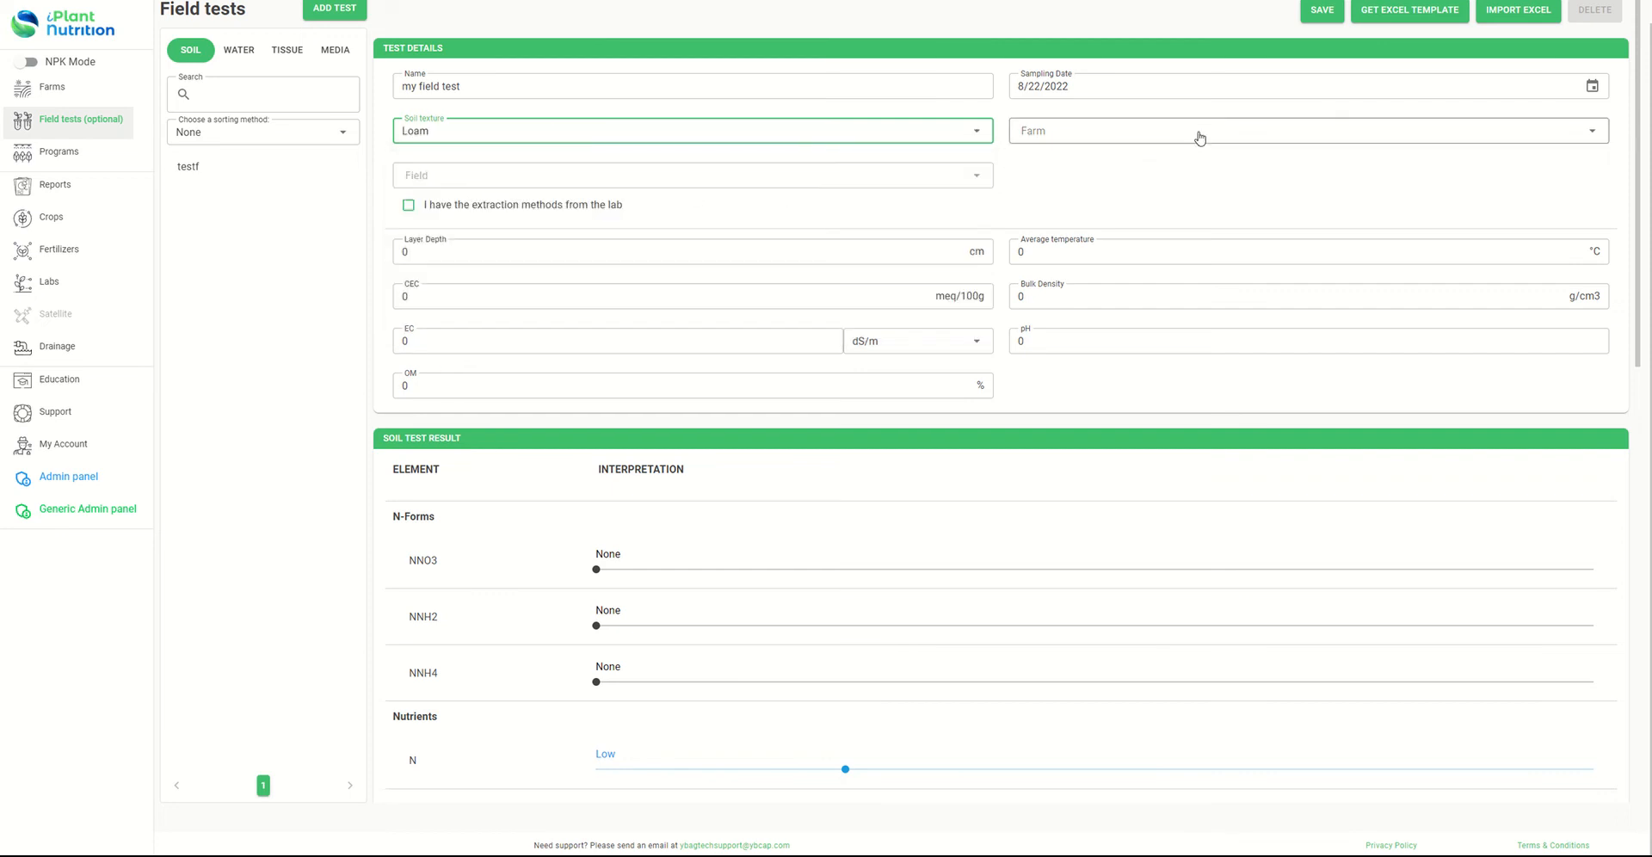
click(1129, 133)
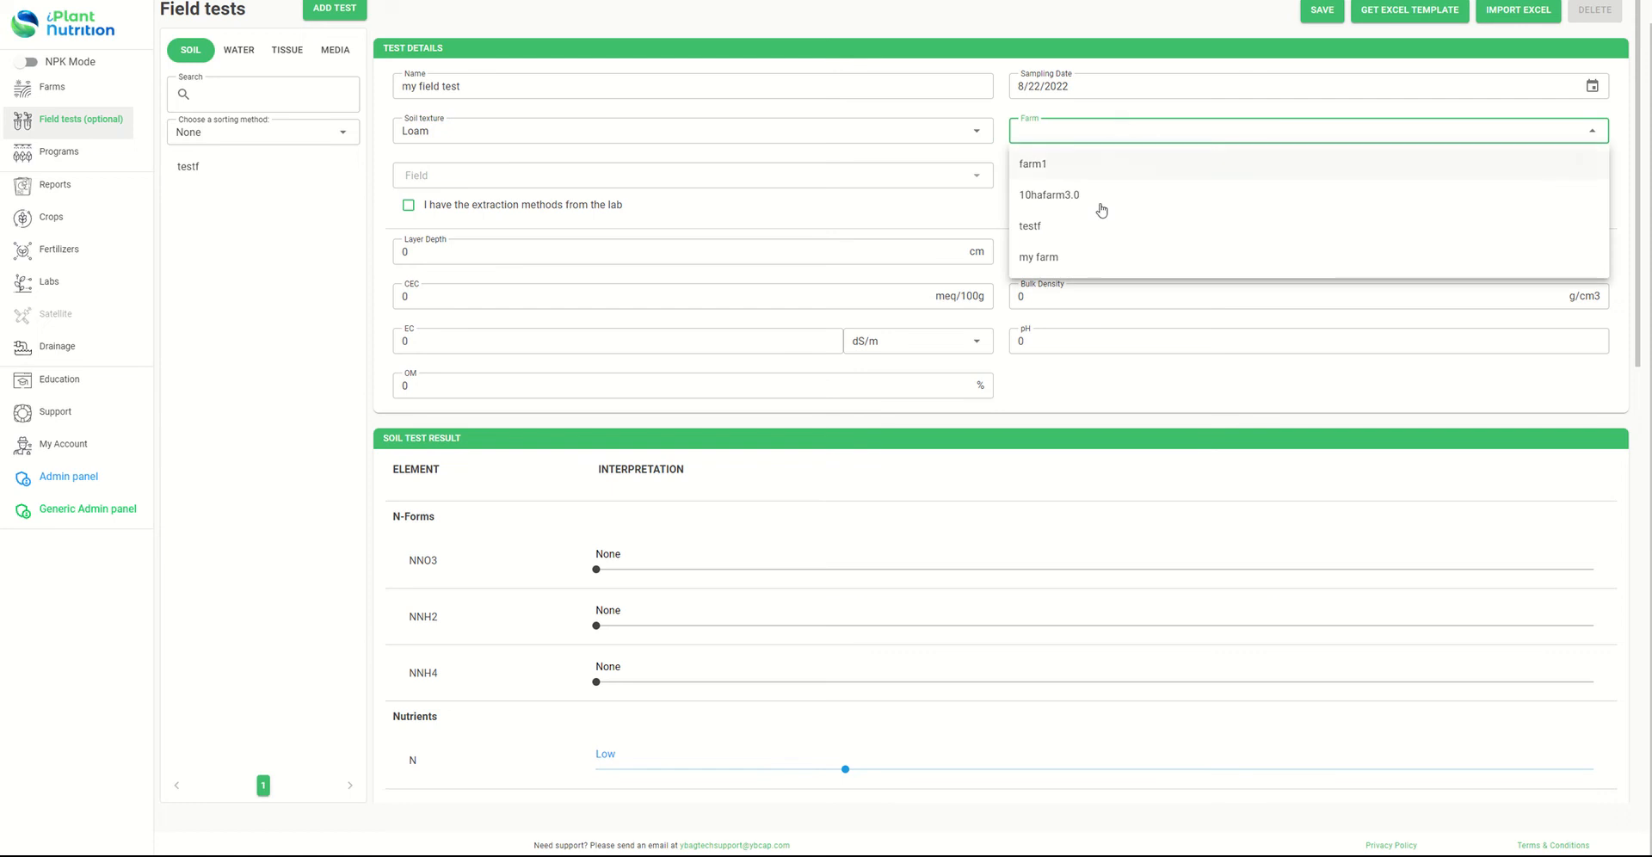
click(1068, 259)
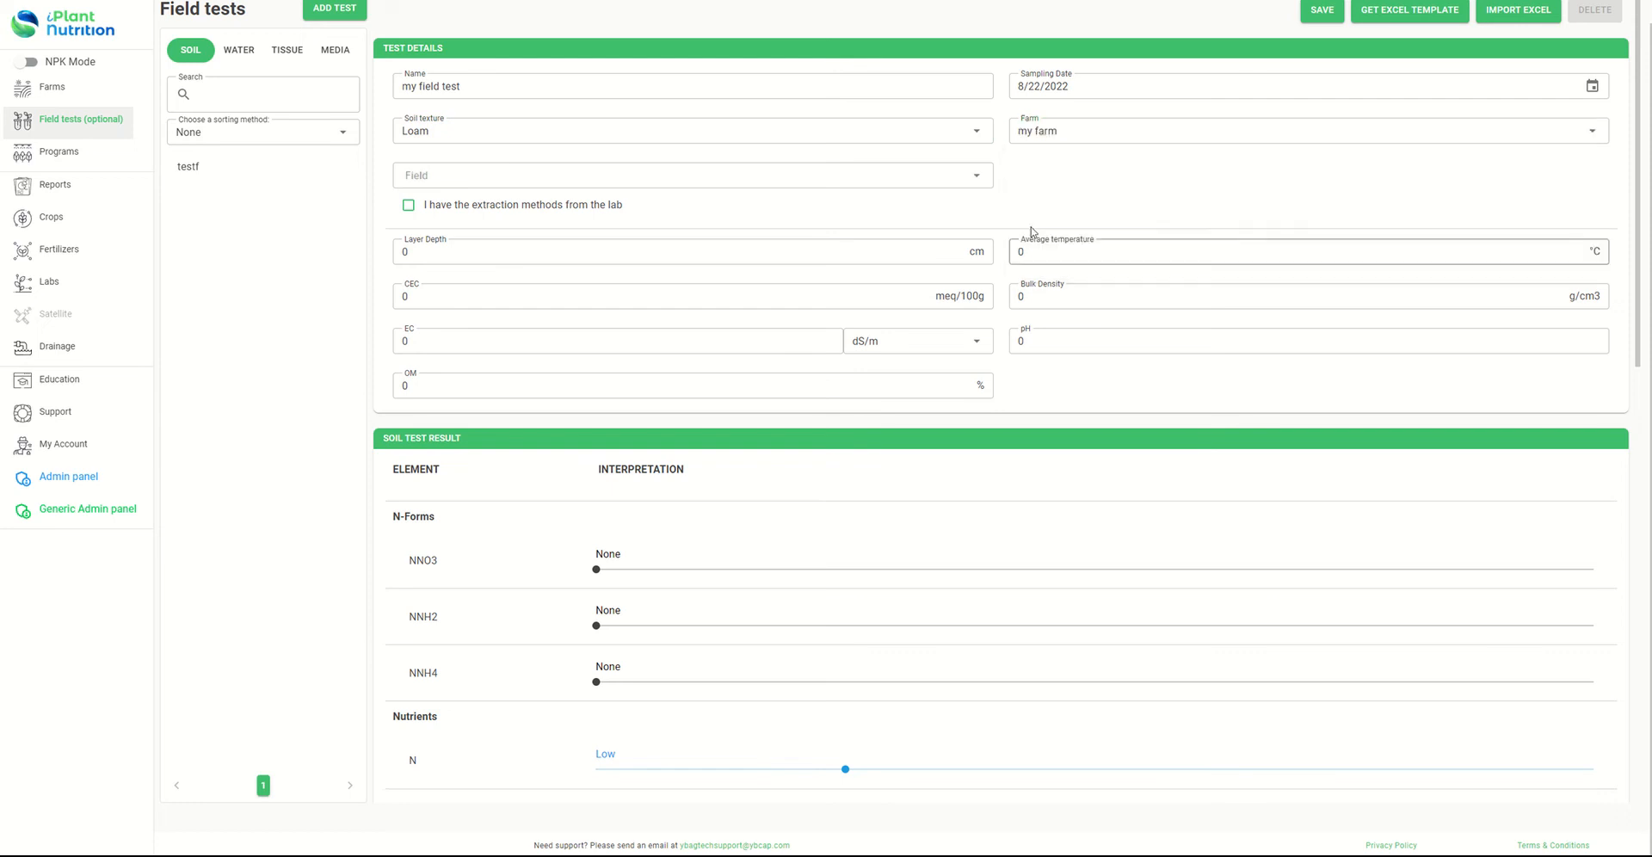
click(580, 175)
click(466, 217)
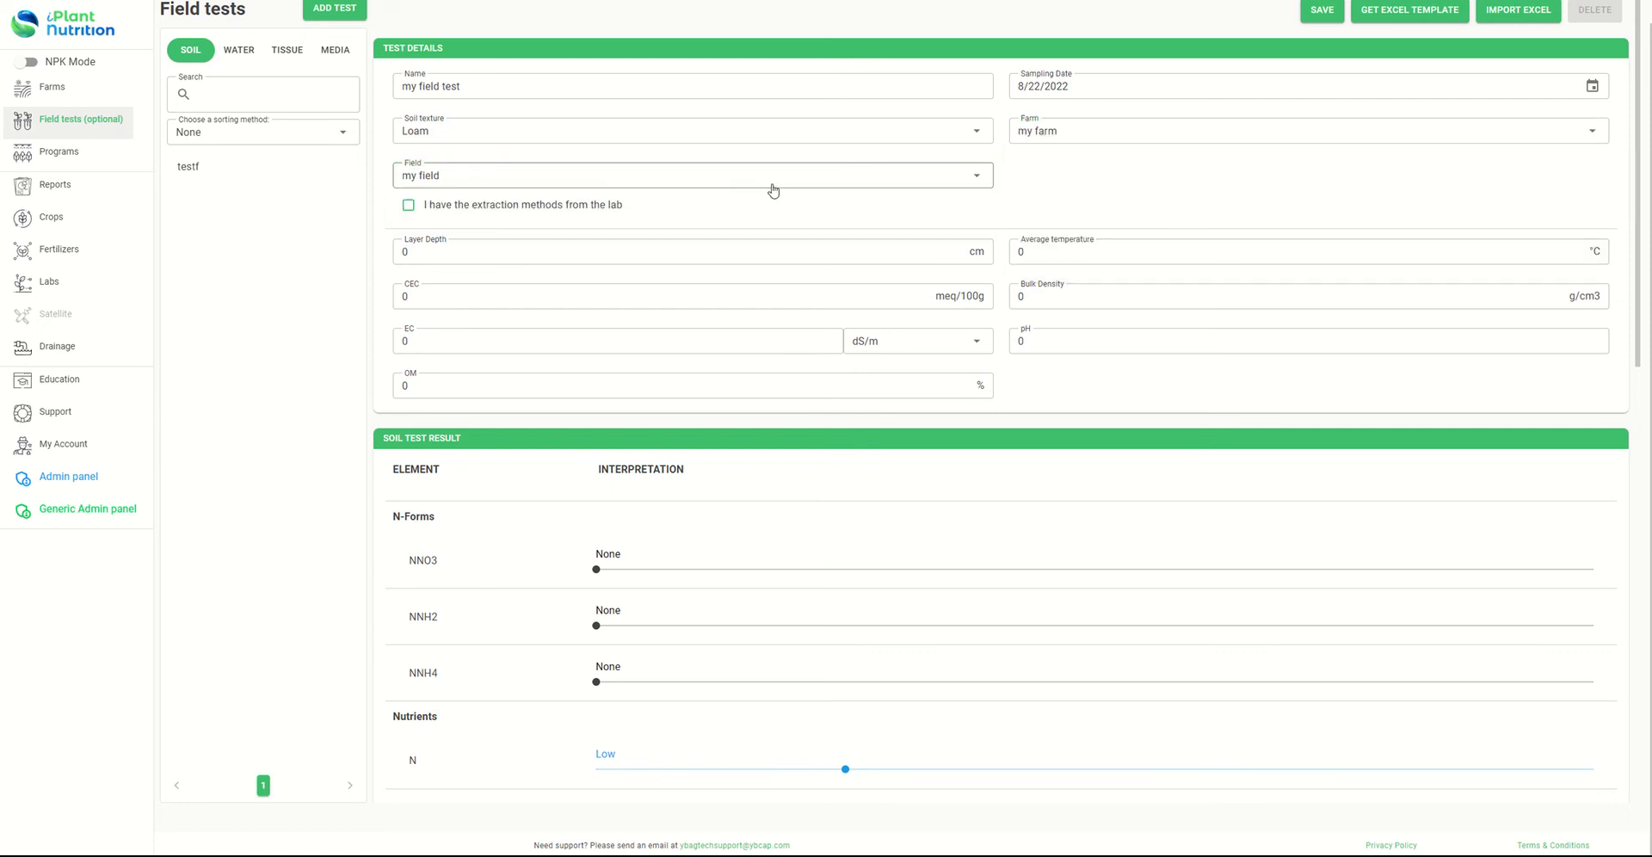
Step: Set the test's layer depth to 15 cm and the average temperature to 21 °C
click(462, 255)
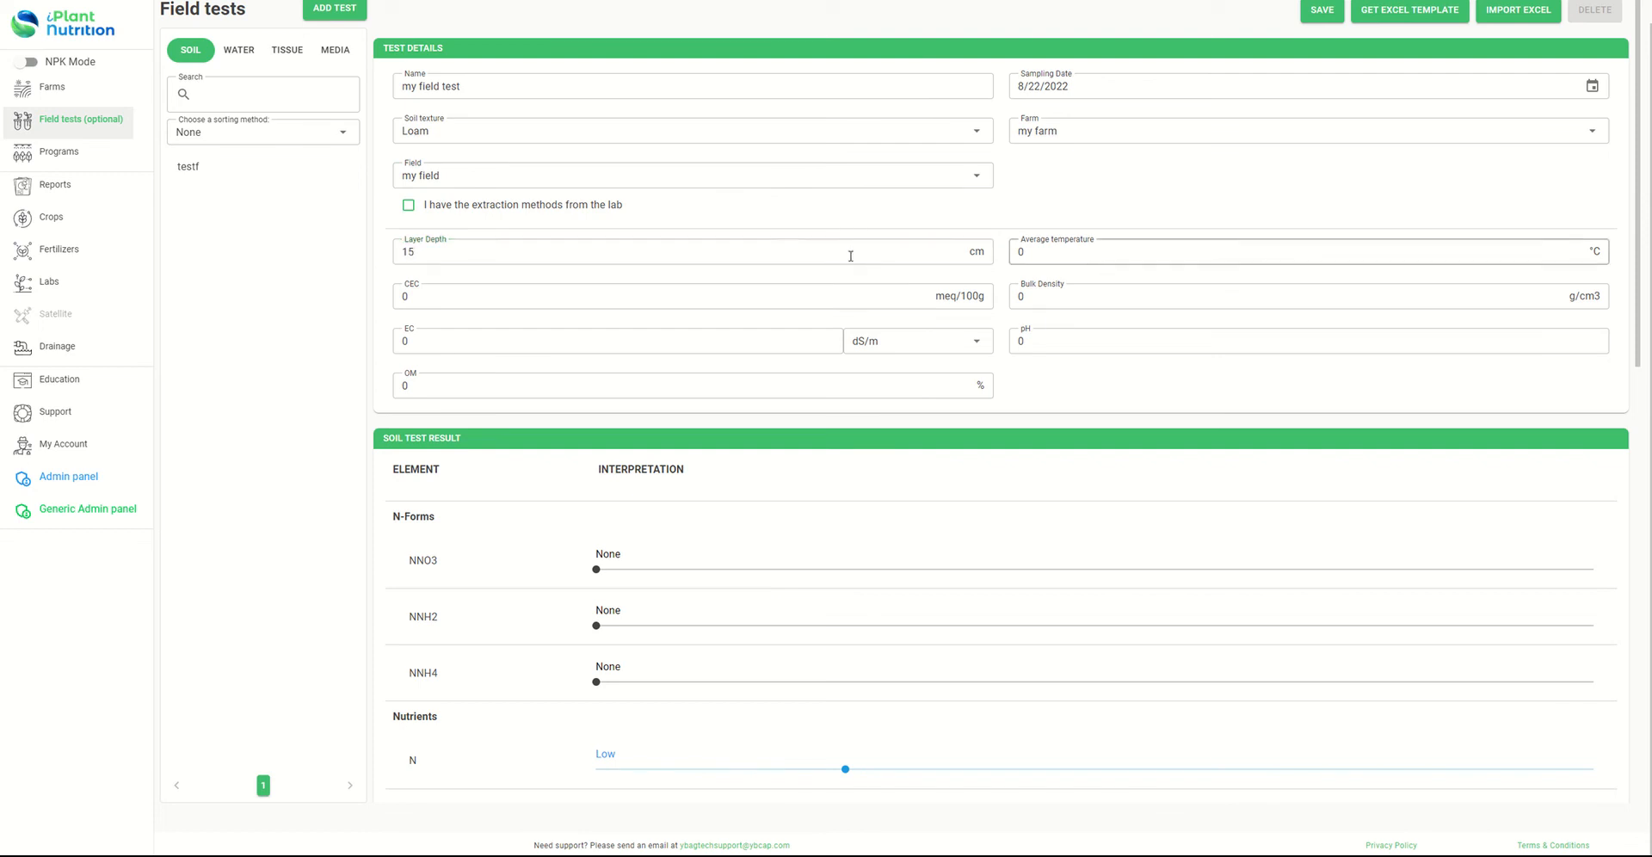
click(1077, 254)
click(1077, 254)
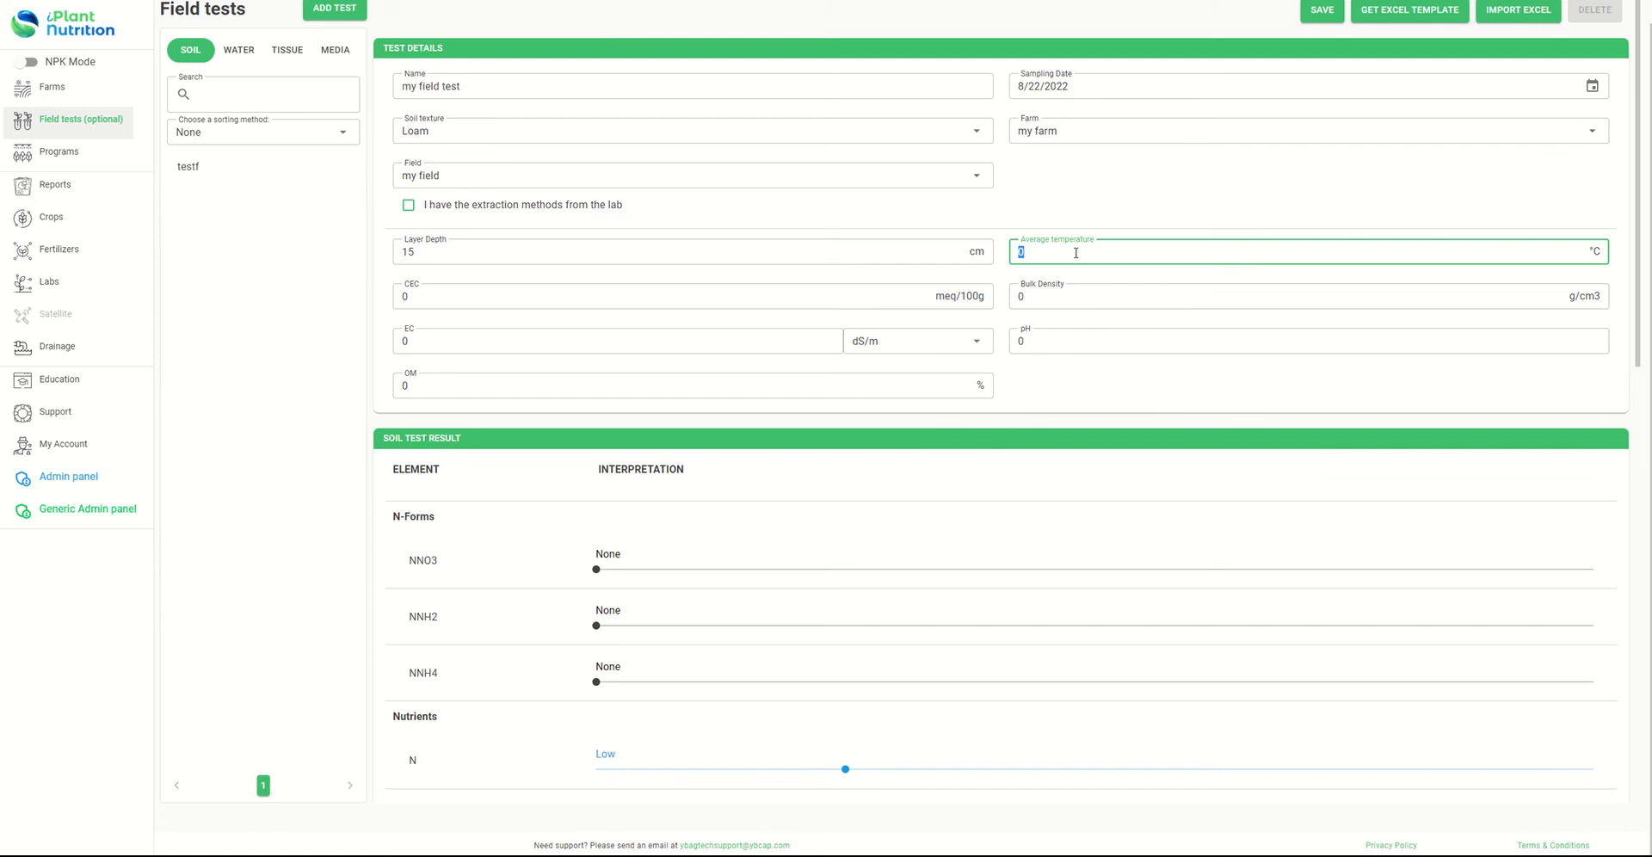
text(21)
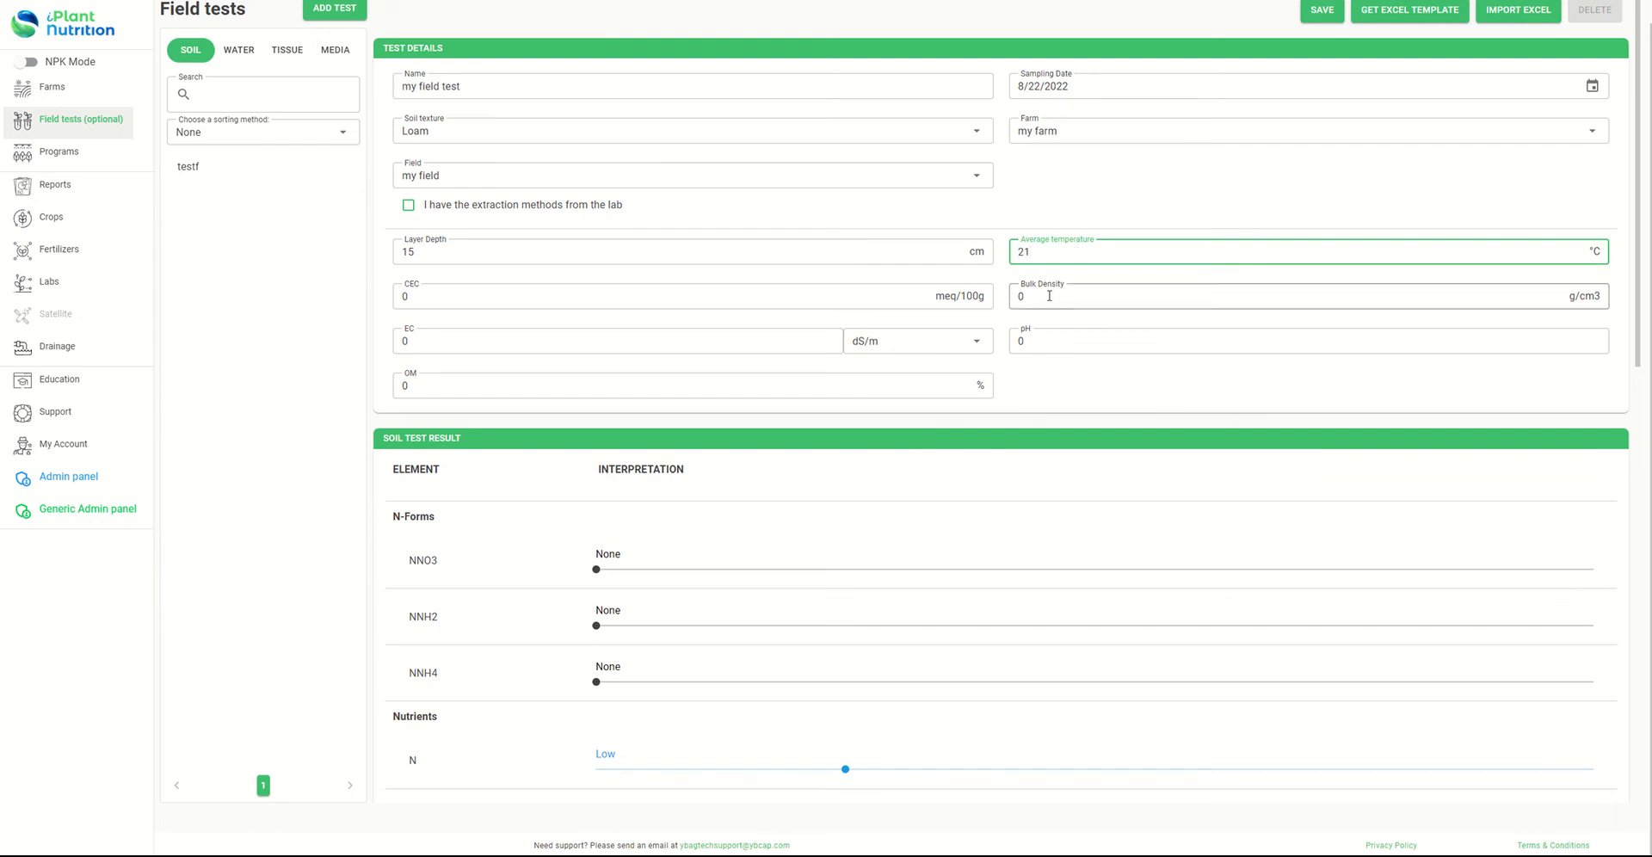
Step: Set the bulk density to 2 g/cm3 and the CEC to 1 meq/100g
click(1049, 295)
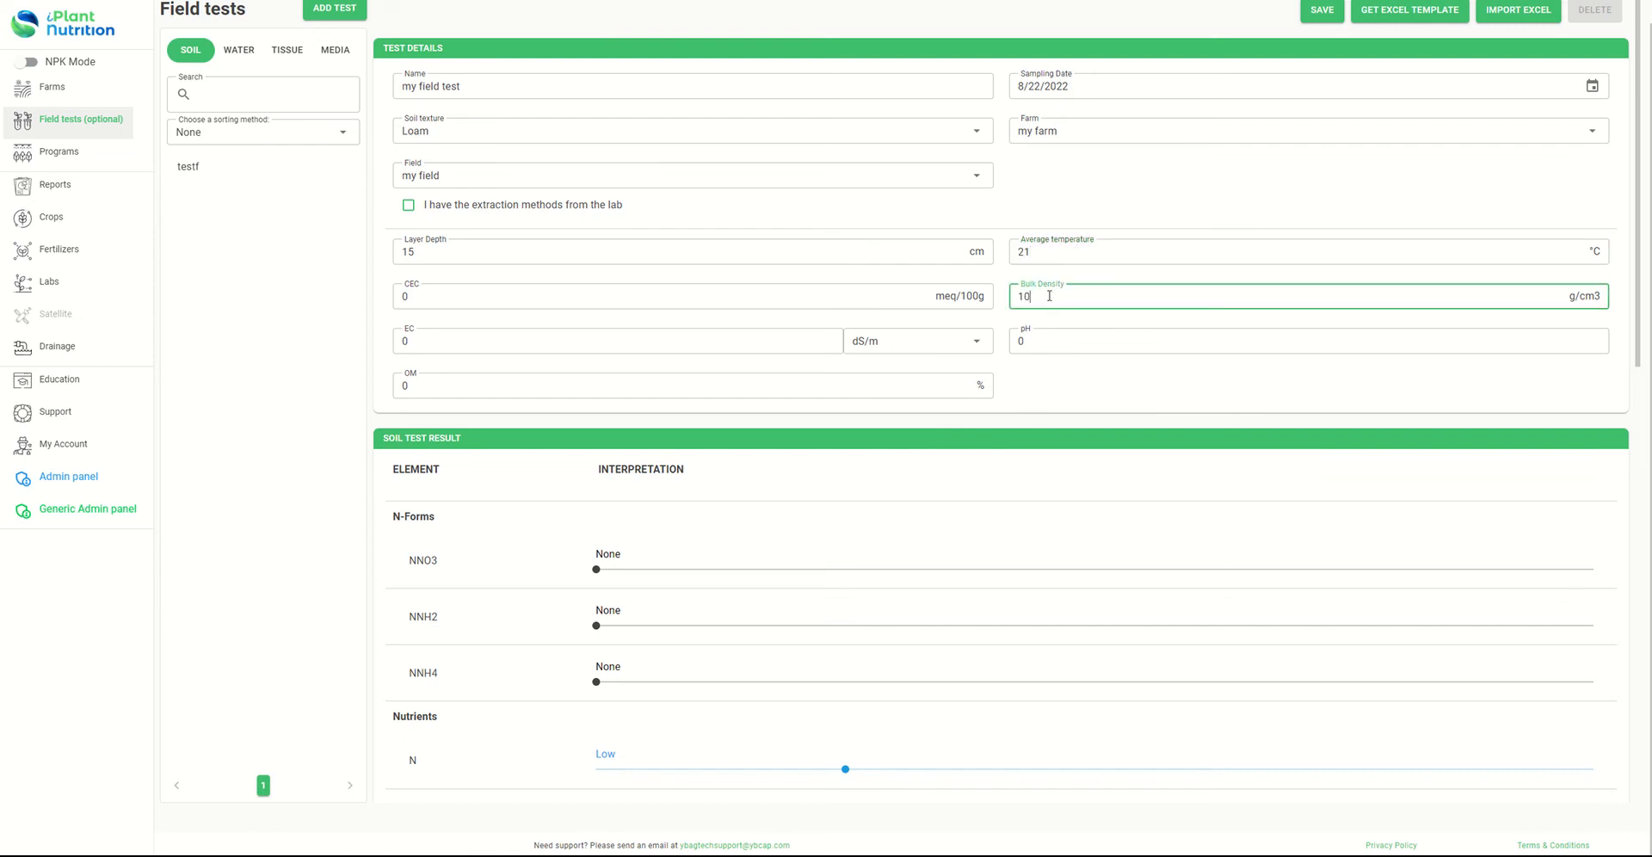
click(464, 296)
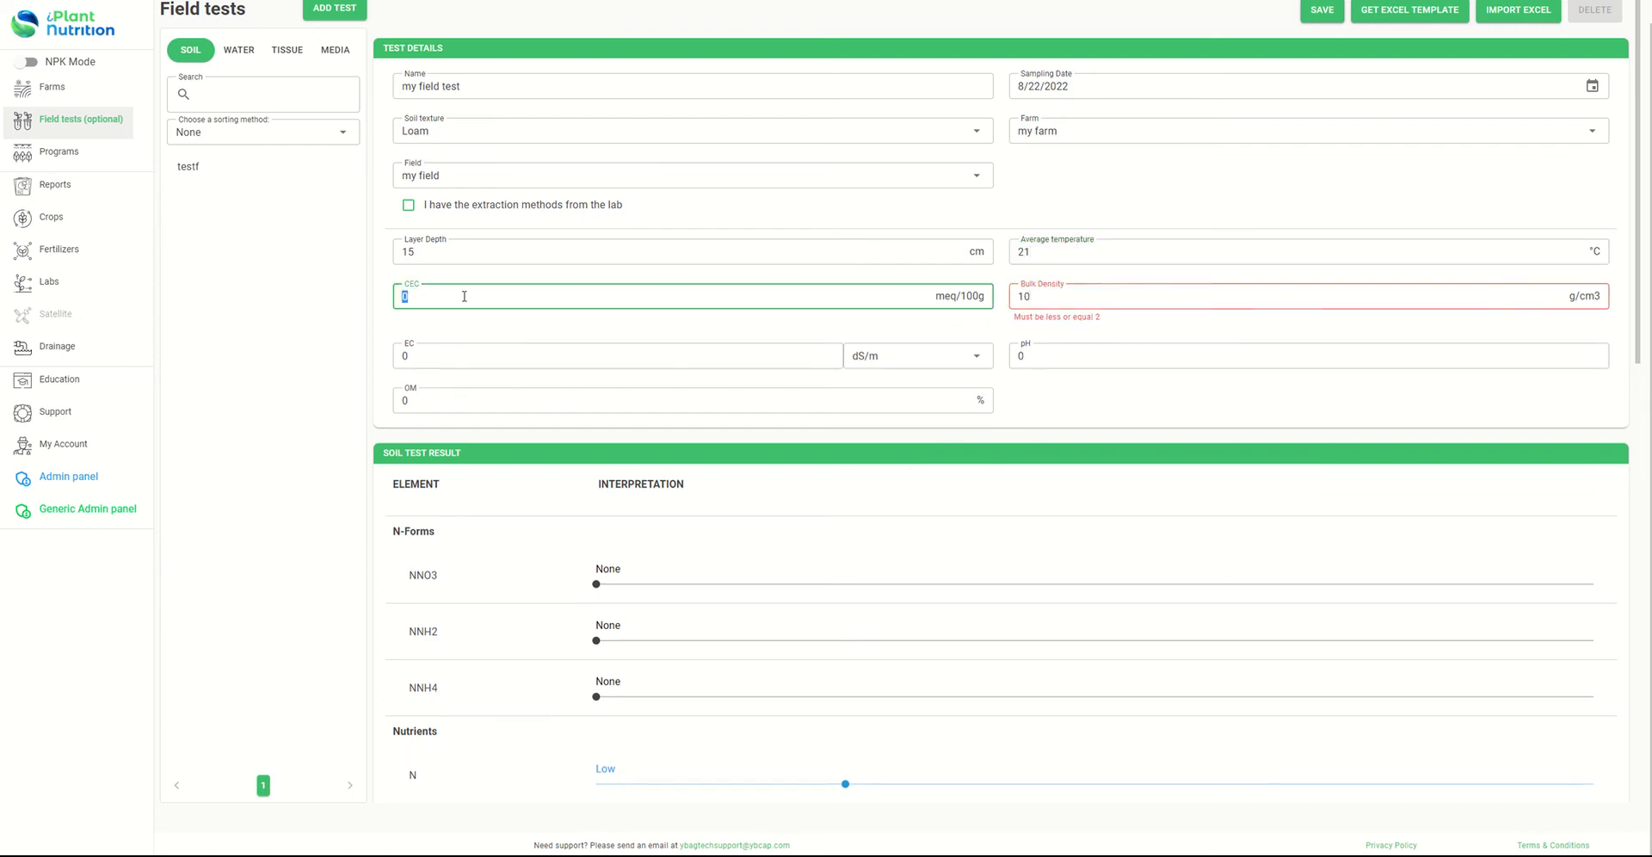
click(1088, 301)
text(2)
click(968, 332)
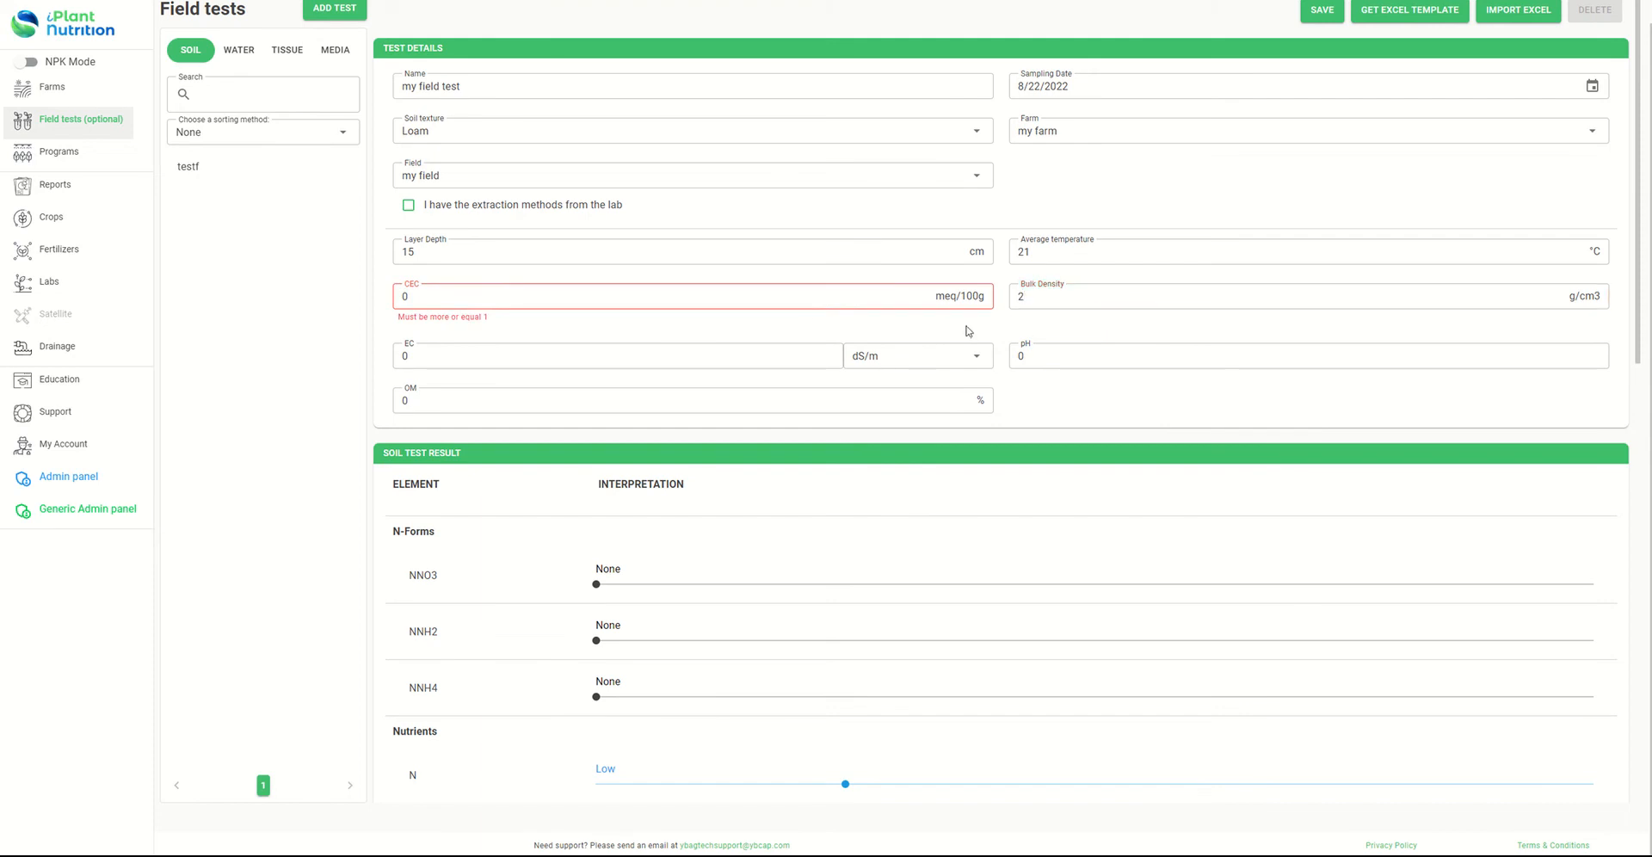
click(496, 298)
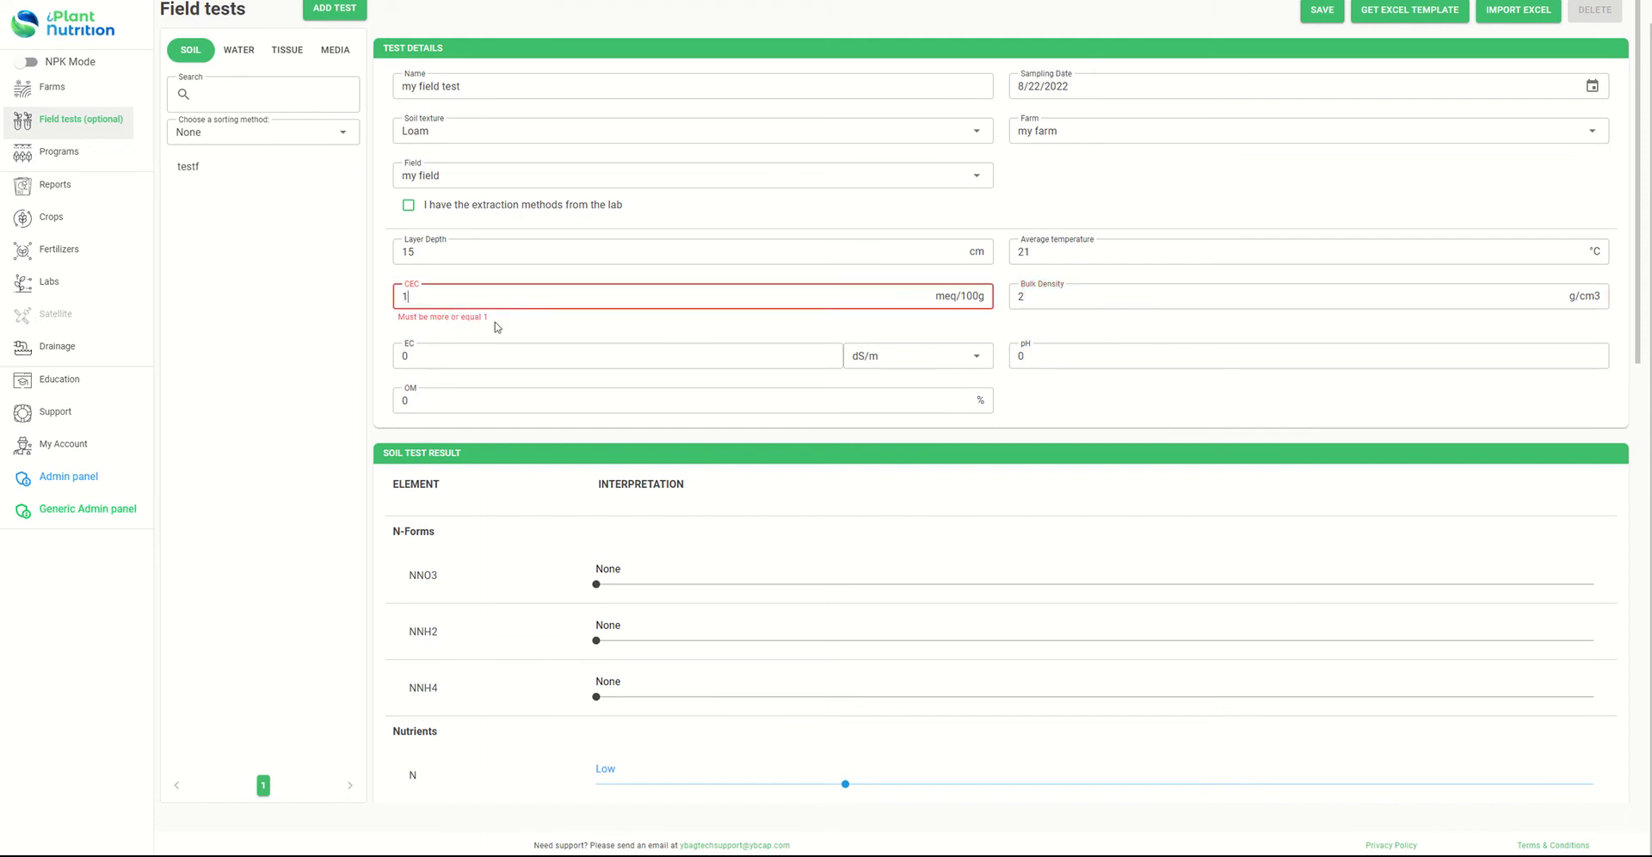
Step: Set the EC to 1 dS/m, the OM to 10 % and the pH to 7
click(453, 352)
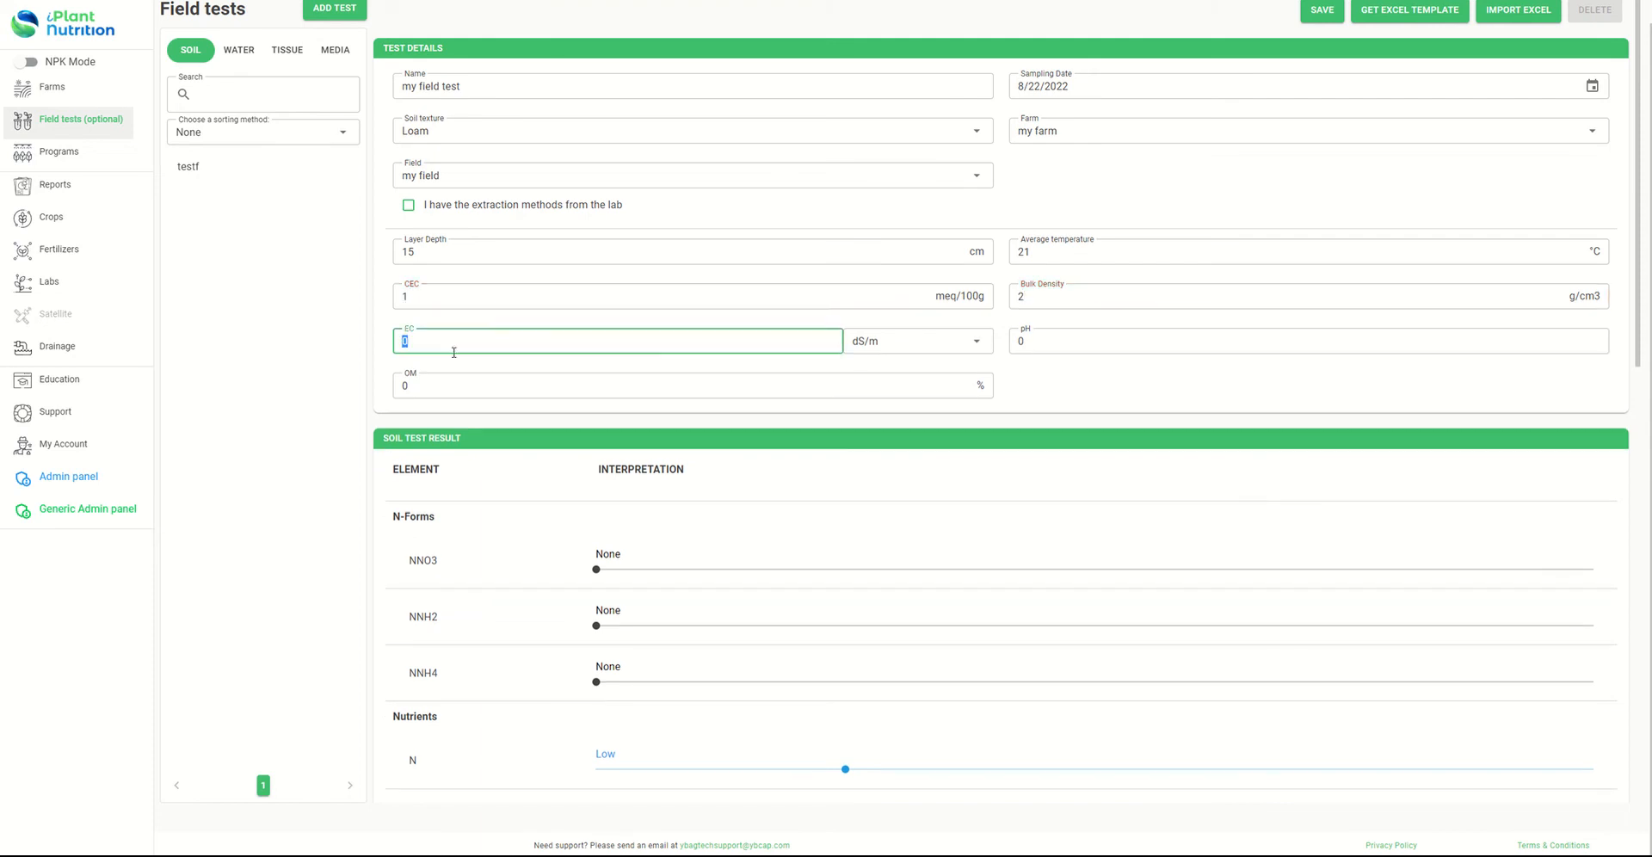
click(447, 376)
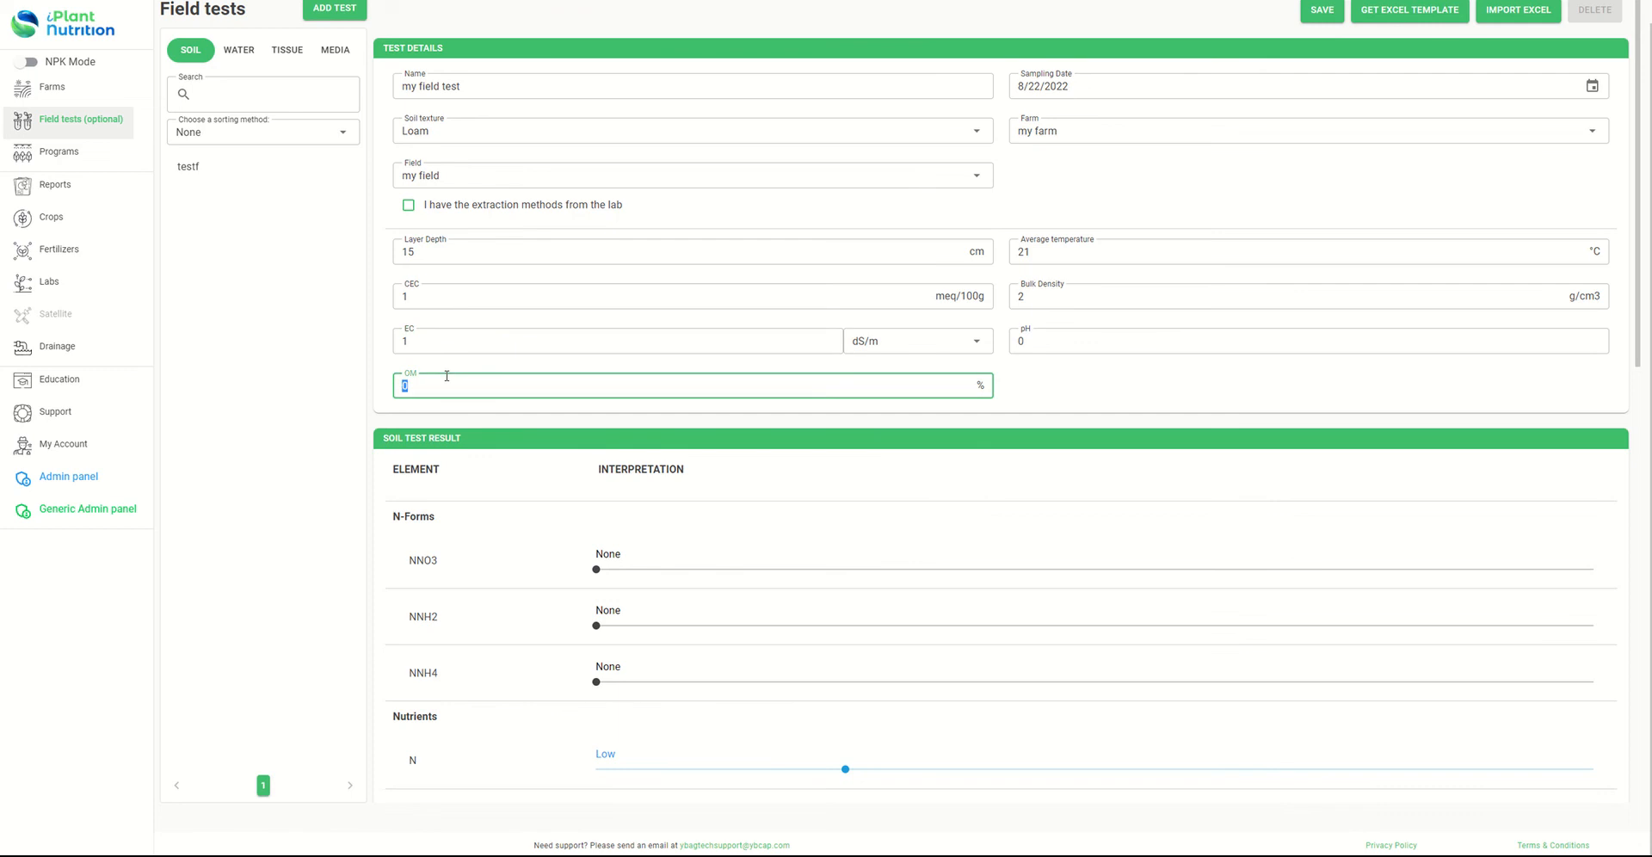
click(1049, 351)
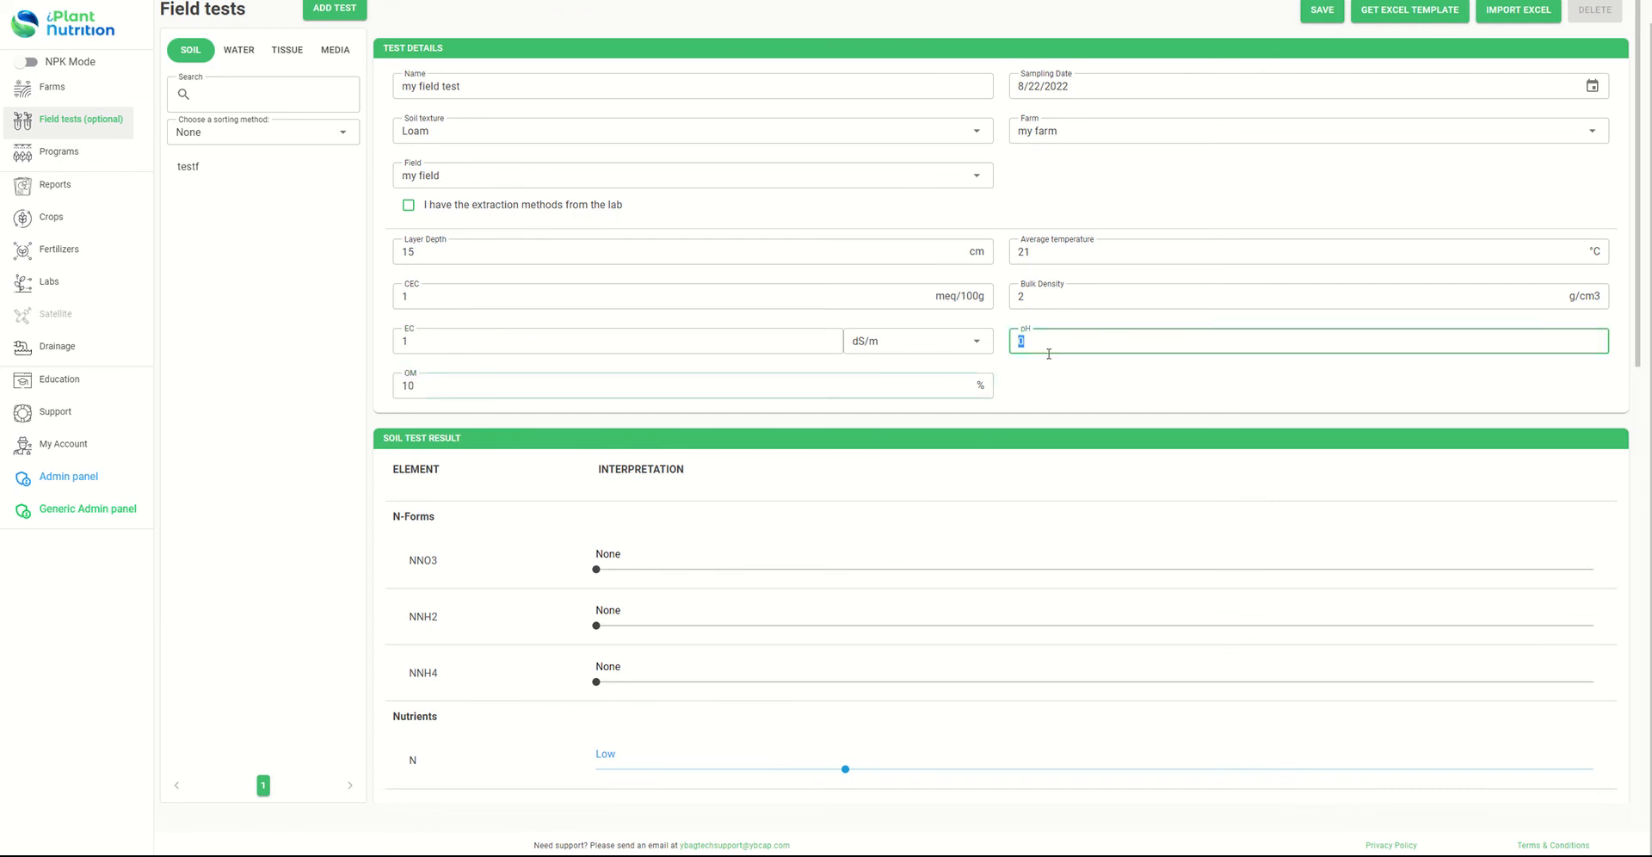
text(7)
click(1077, 393)
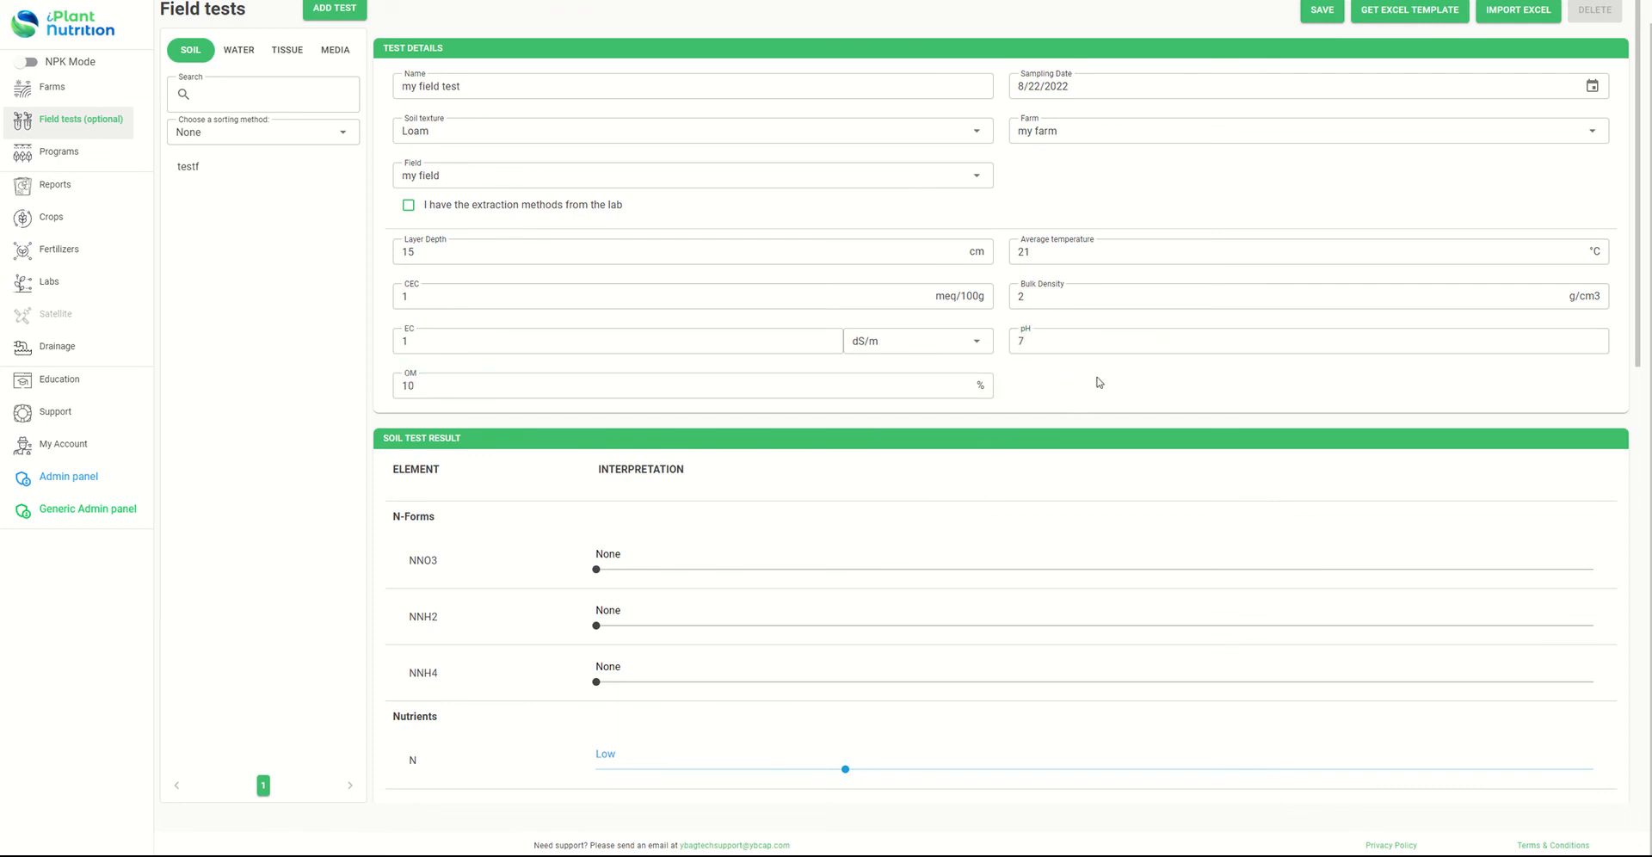
Step: Save the soil test and review its stored details and nutrient interpretations
scroll(1160, 377, up, 1)
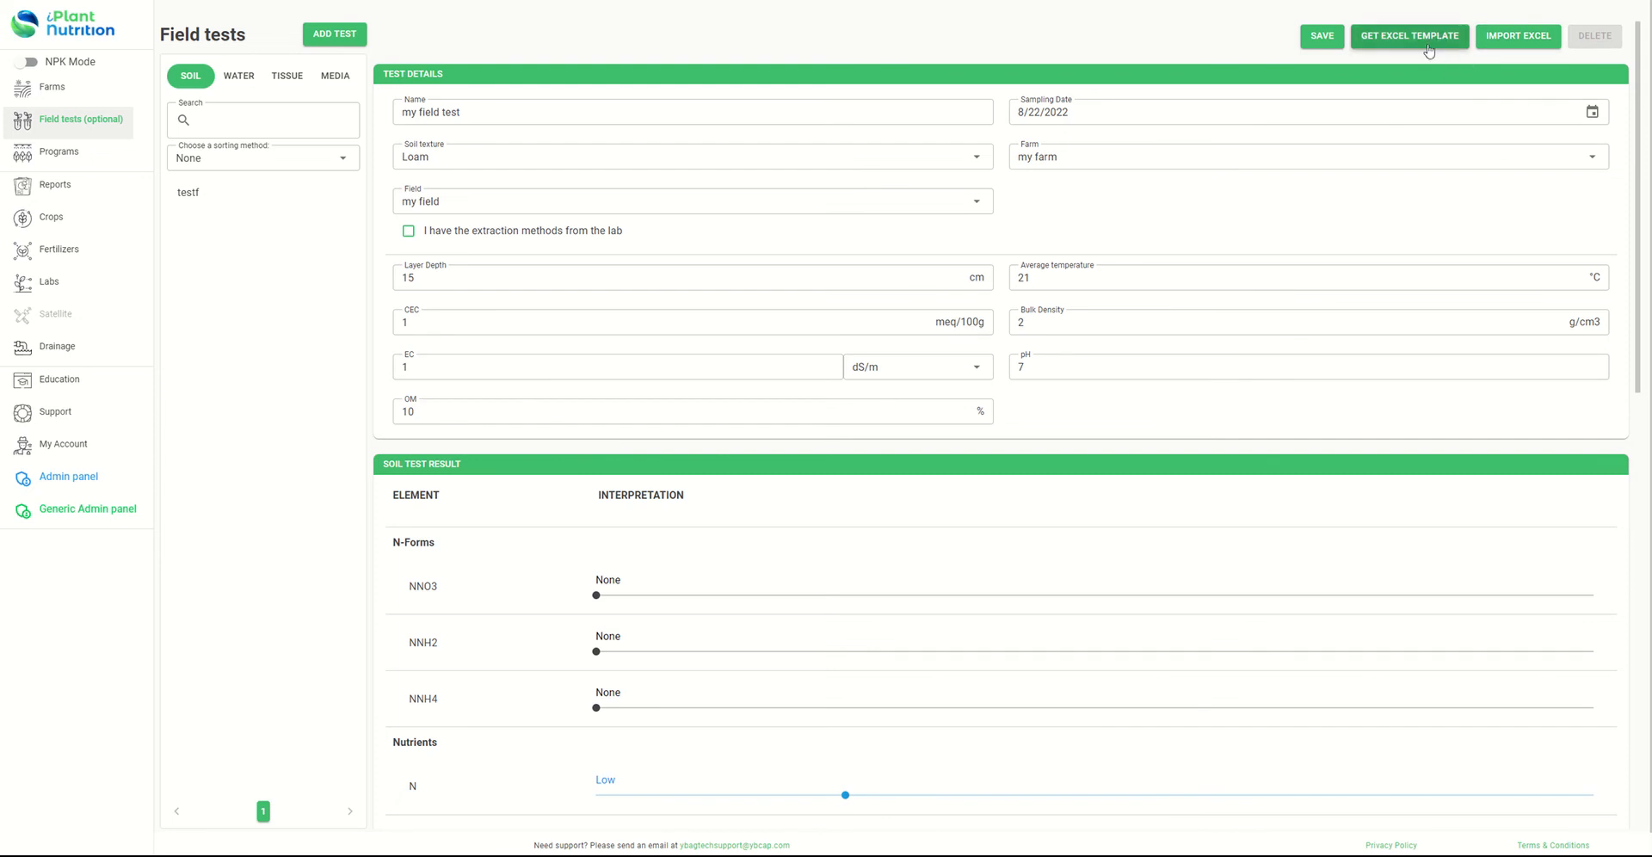
click(1318, 35)
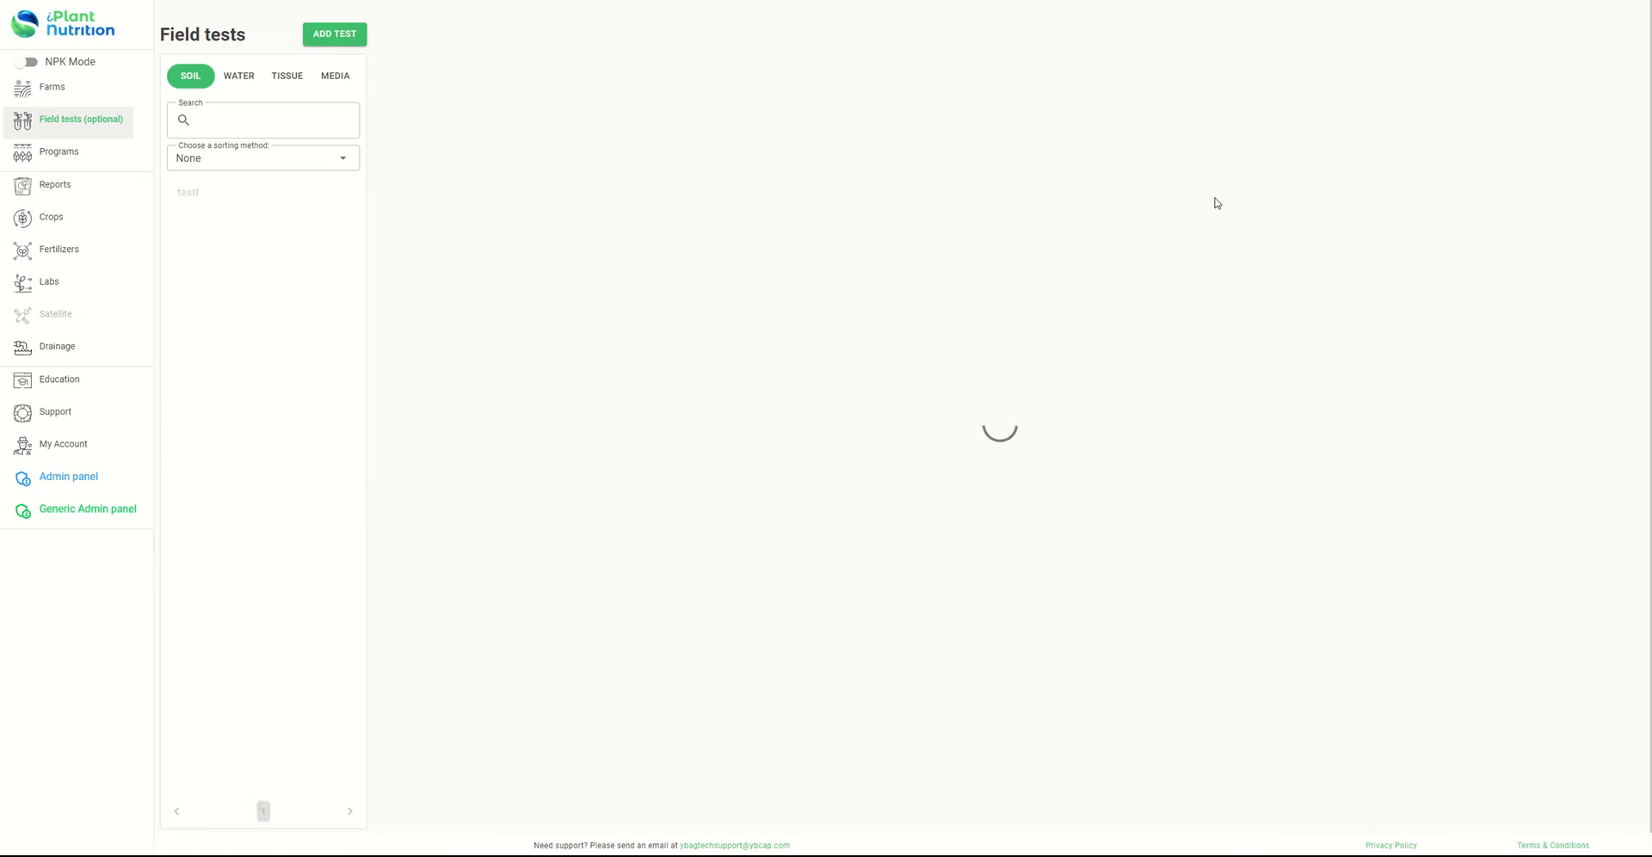
scroll(1130, 220, down, 10)
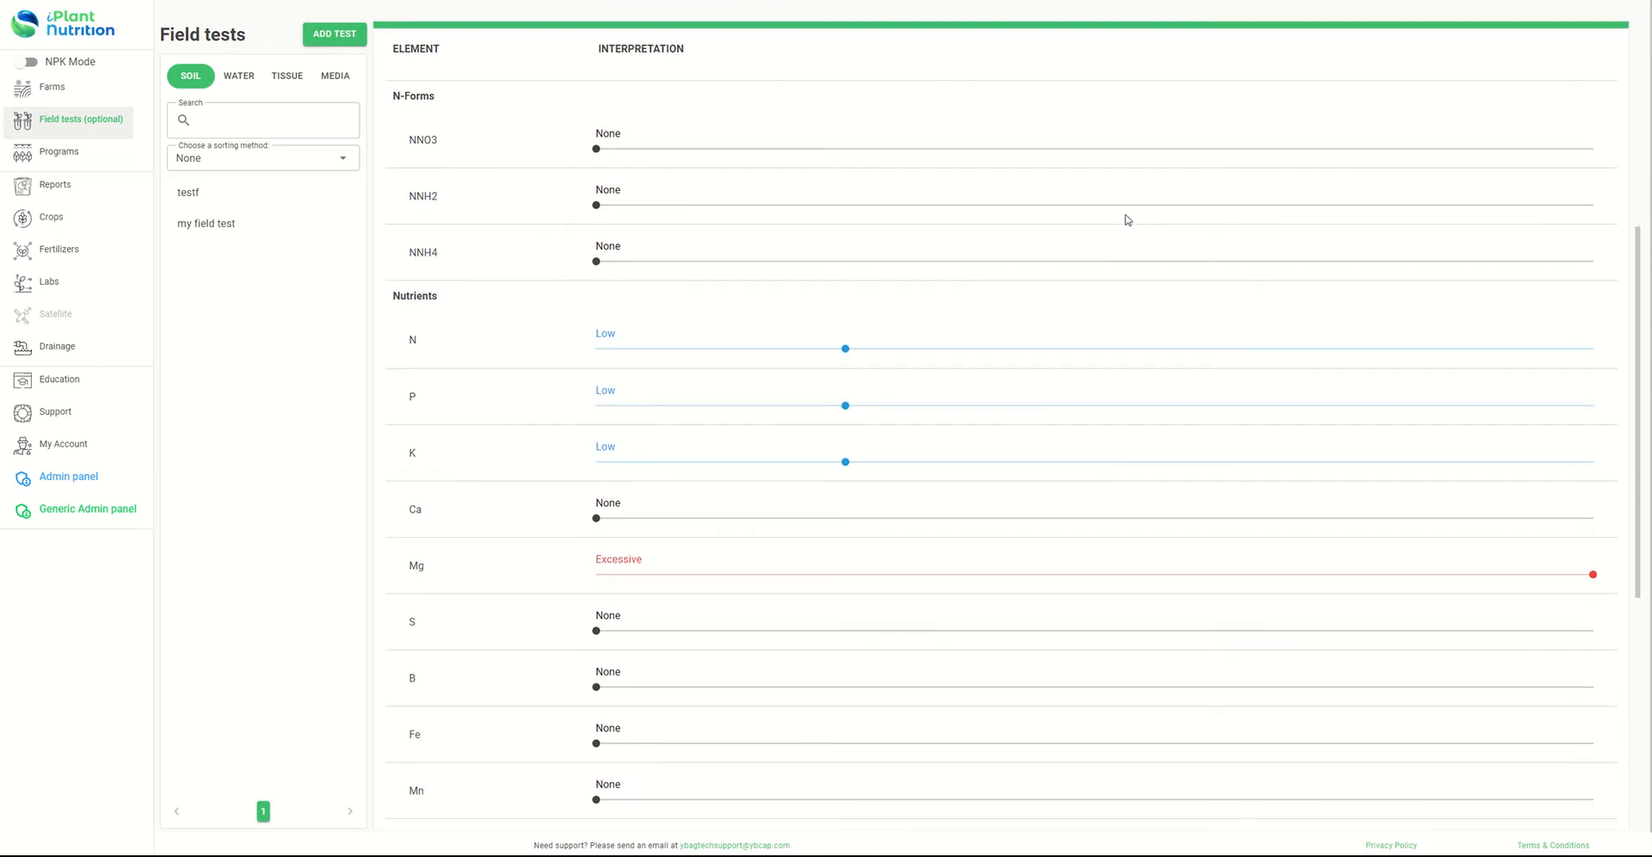
scroll(944, 241, up, 6)
scroll(944, 241, up, 4)
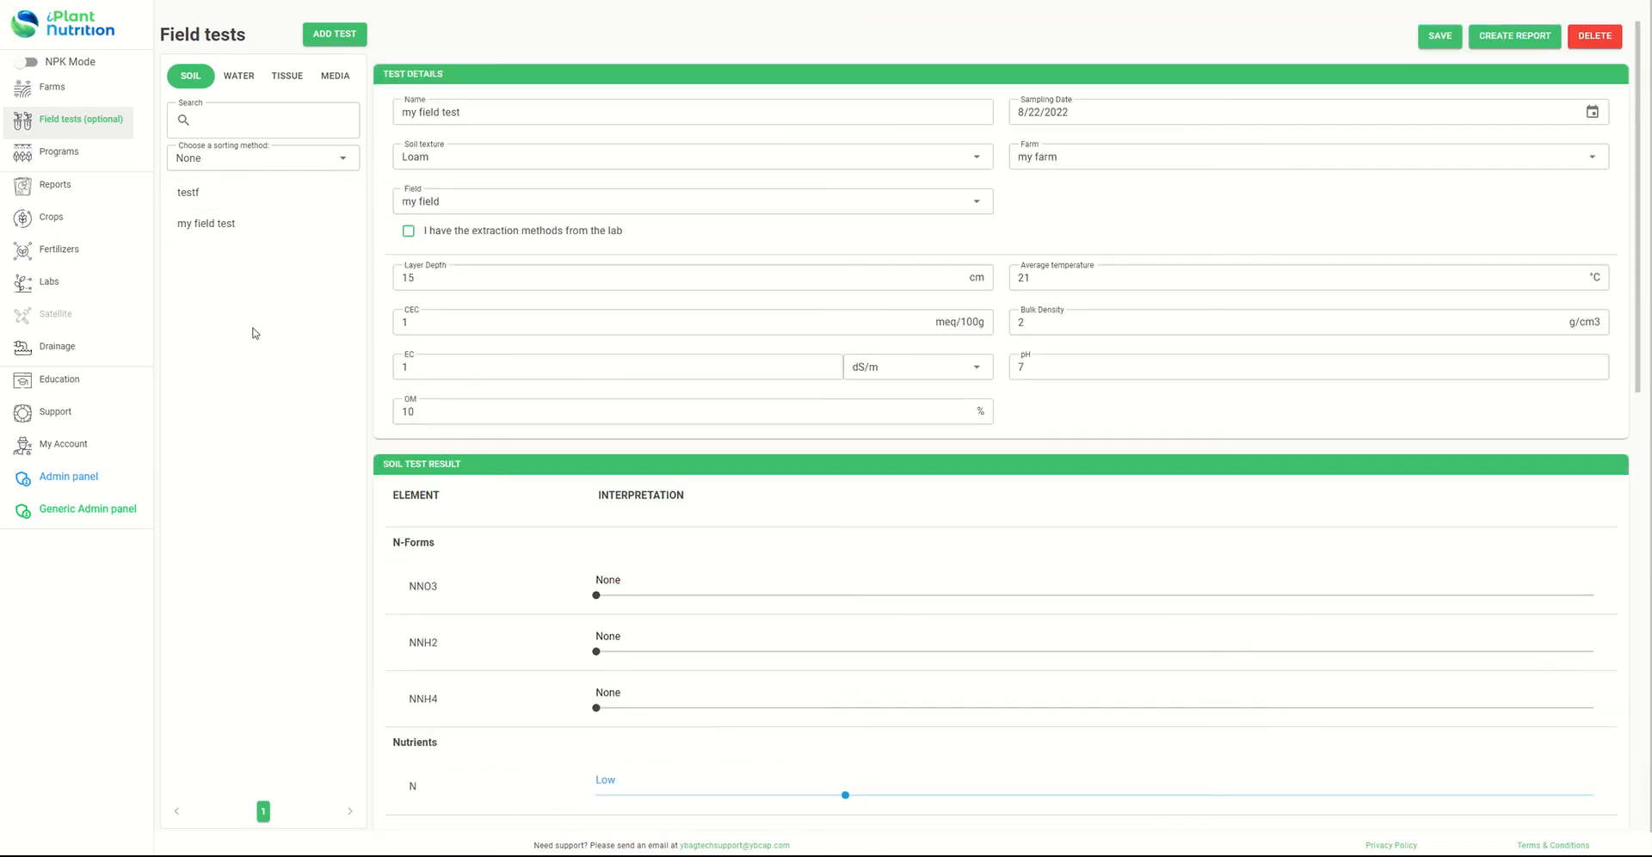
Step: View the programs list, then open the fertilizer library and show only the favourite fertilizers
click(84, 161)
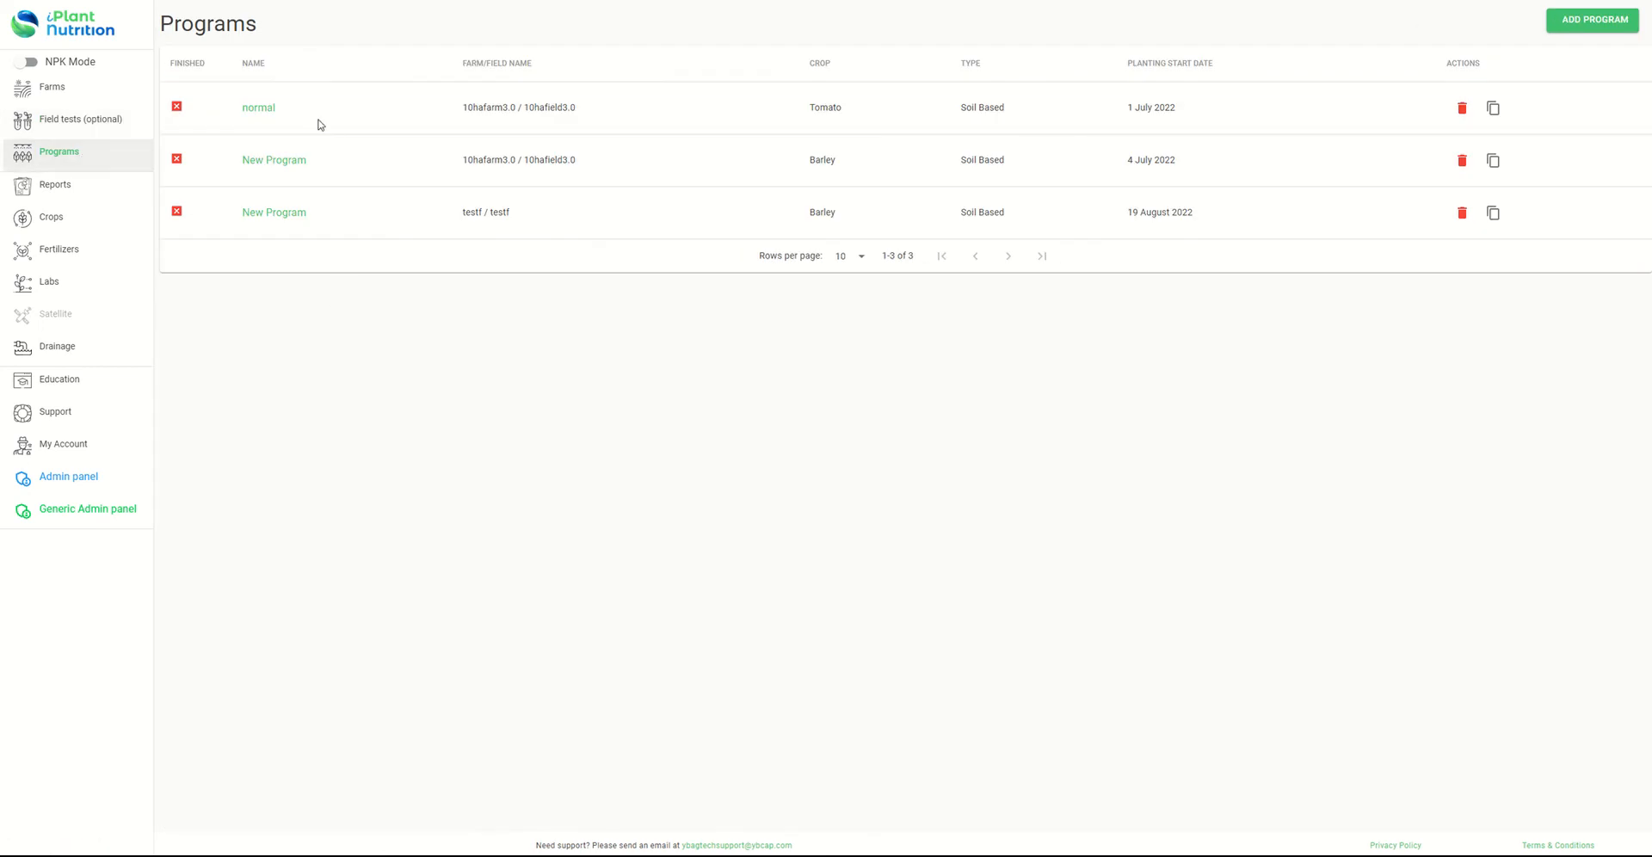
click(67, 258)
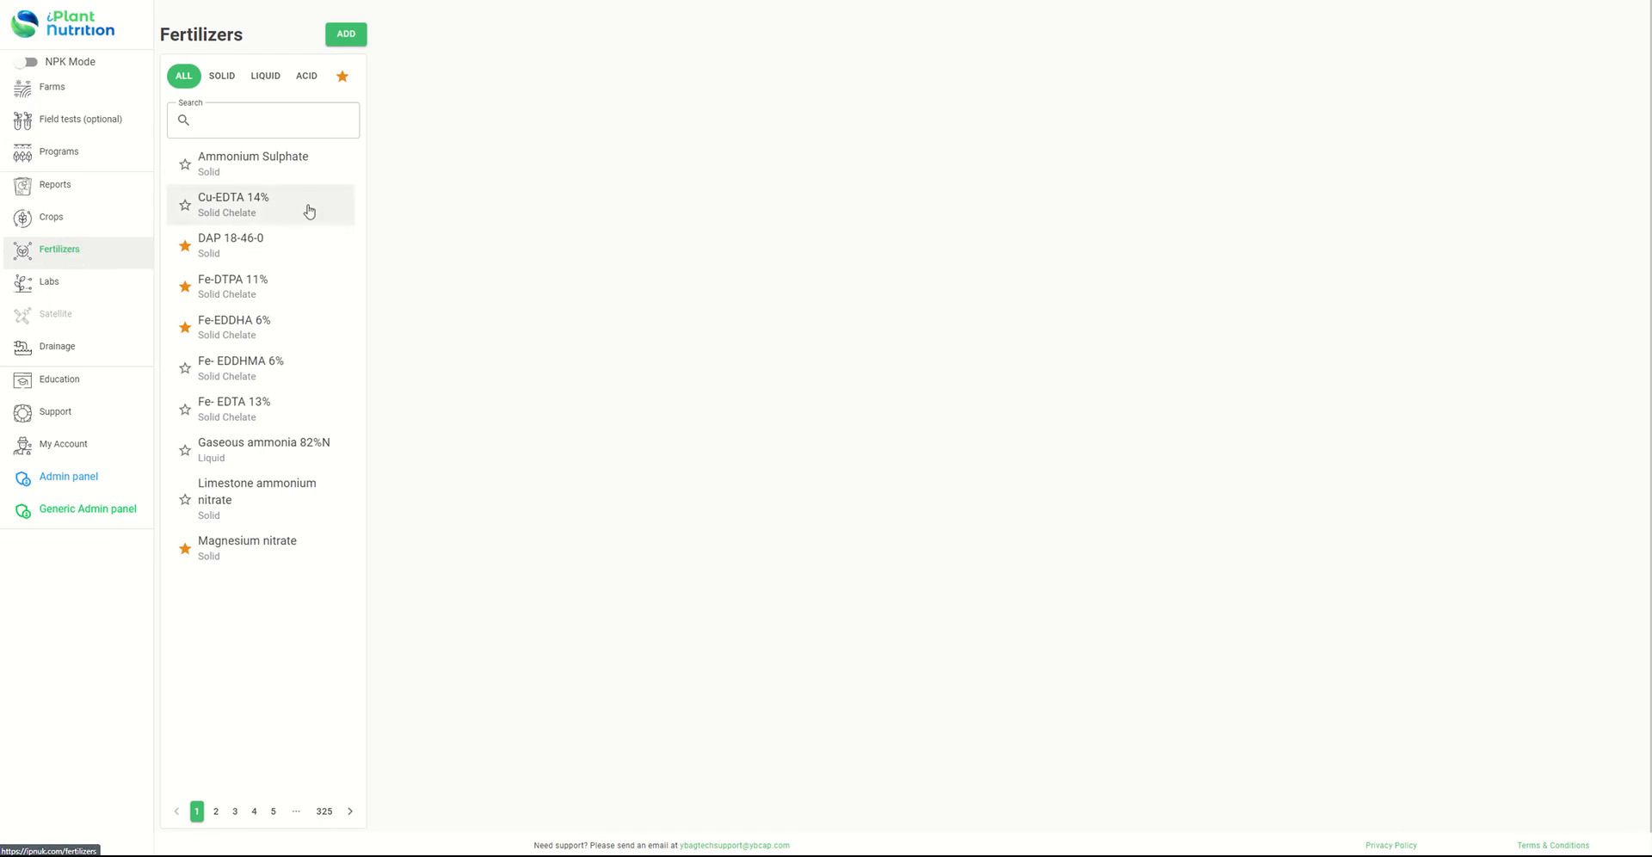
click(249, 125)
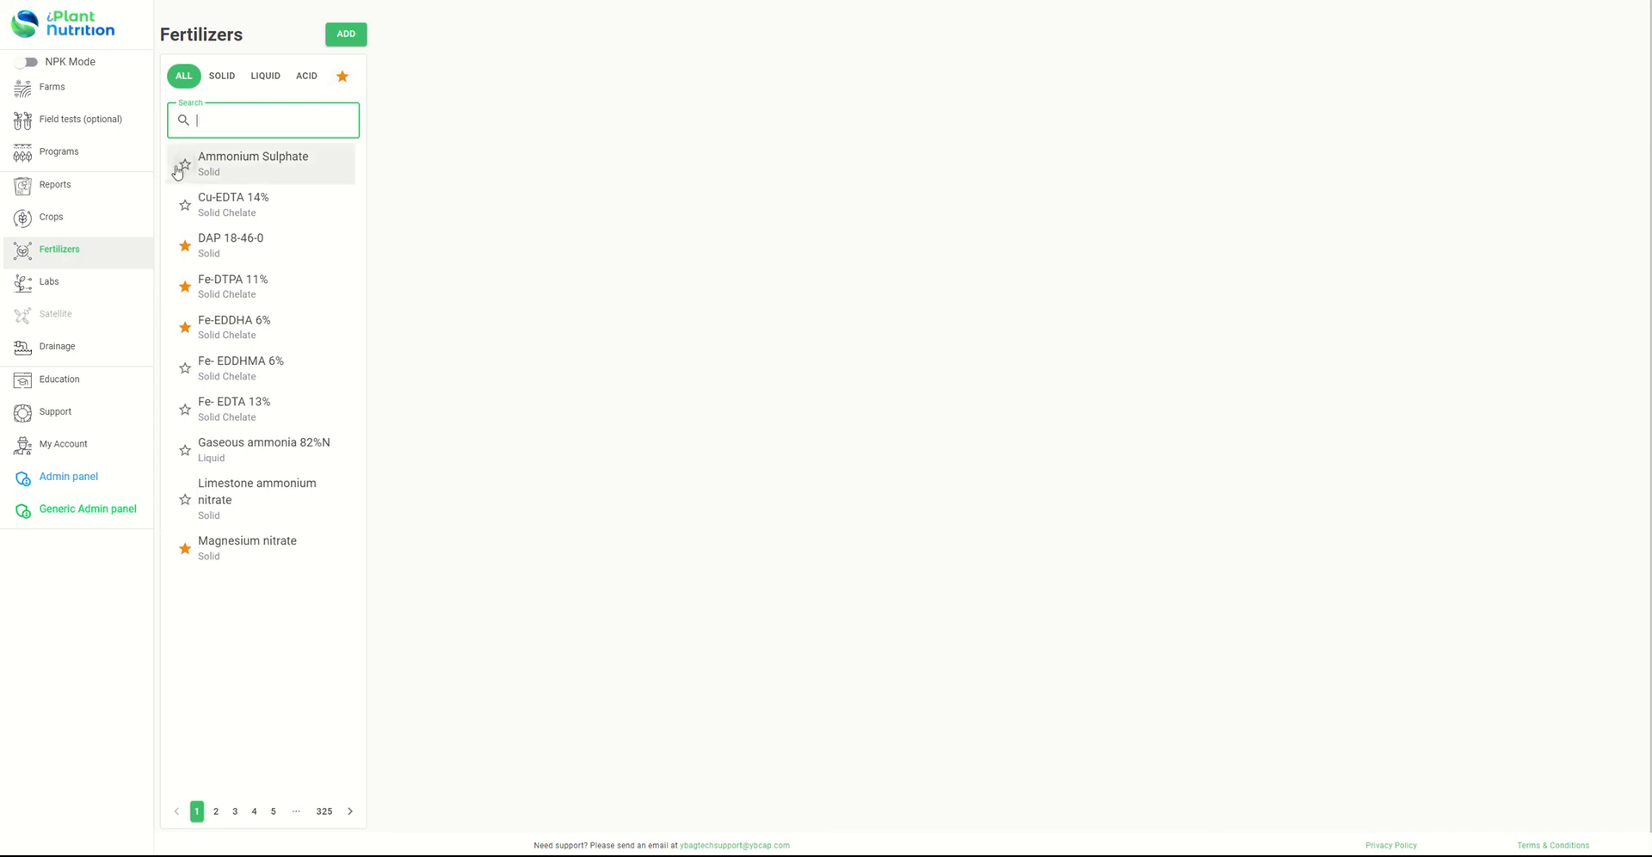
click(341, 76)
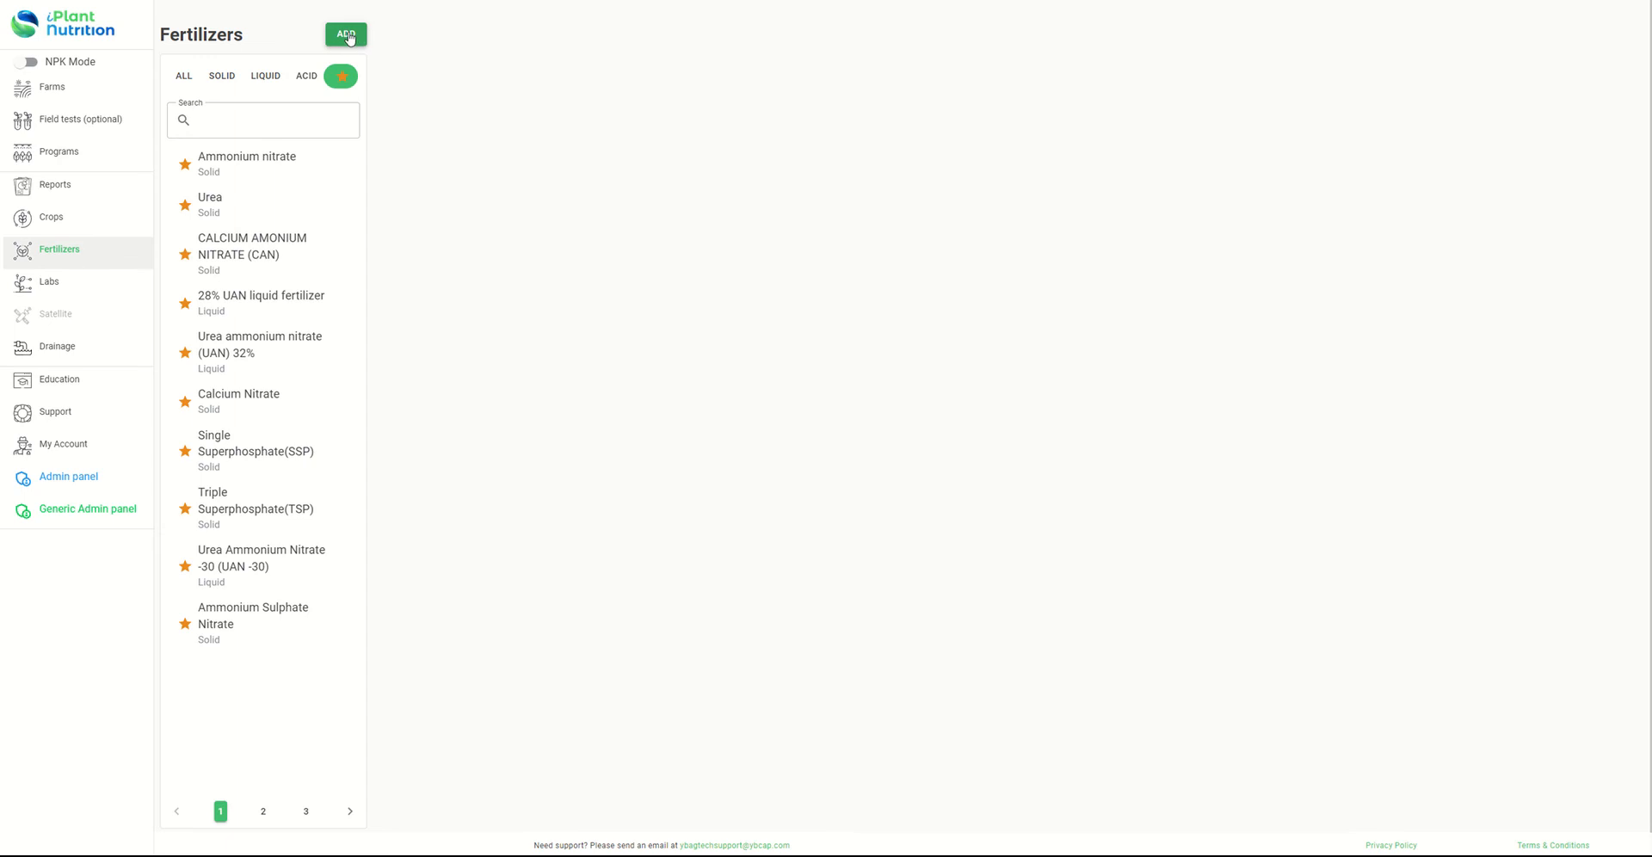
Step: Review the price, solubility and nutrient content details of the Ammonium nitrate, Calcium Nitrate and Single Superphosphate(SSP) fertilizers
click(270, 176)
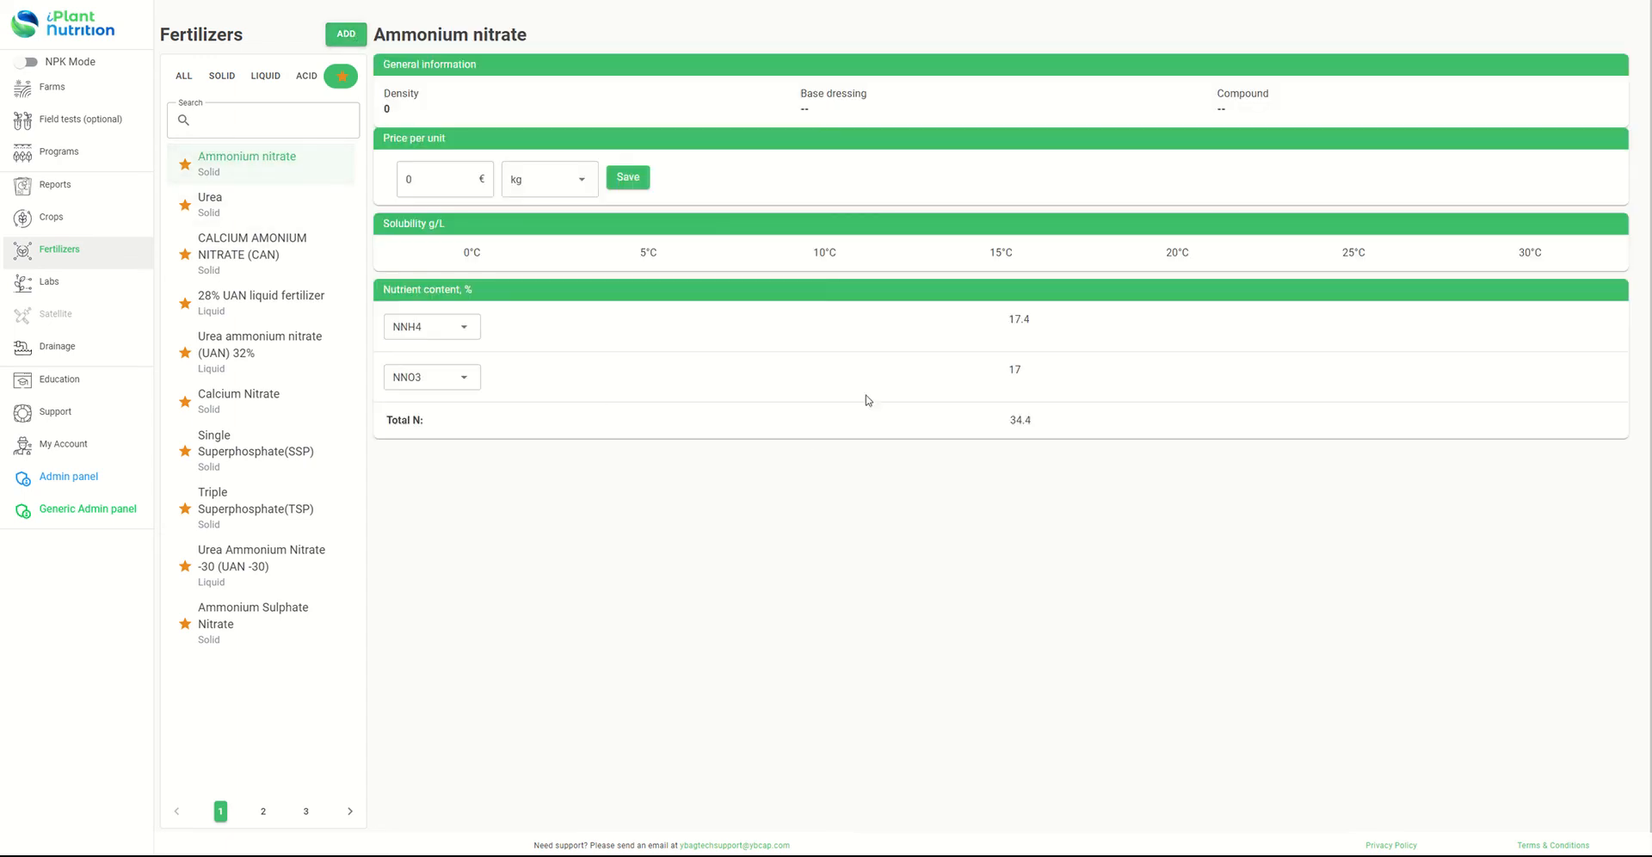
click(254, 401)
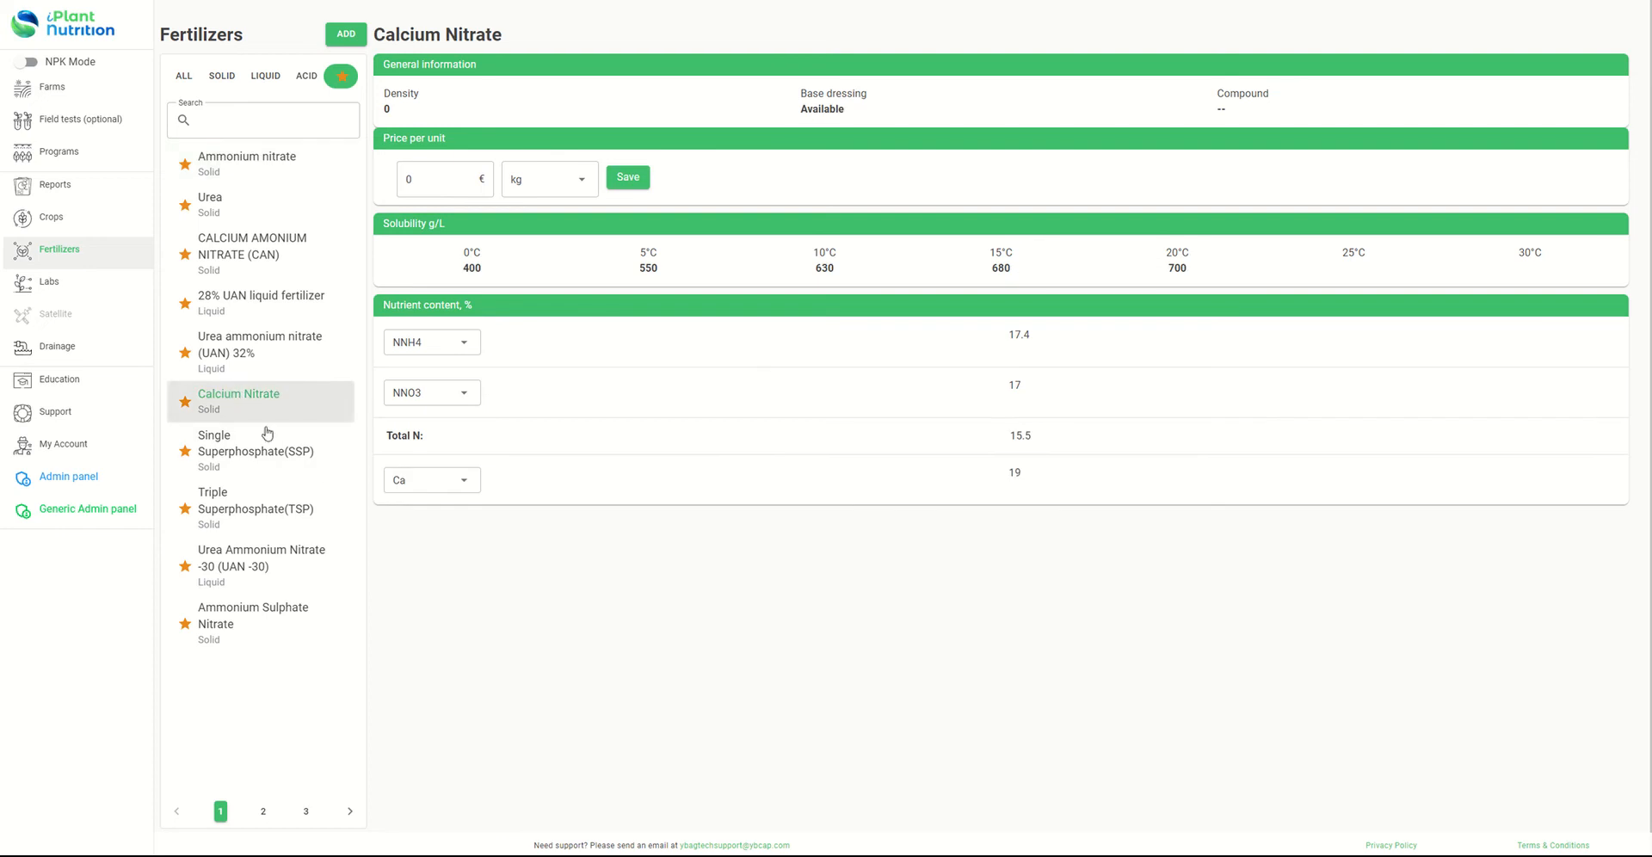
click(236, 464)
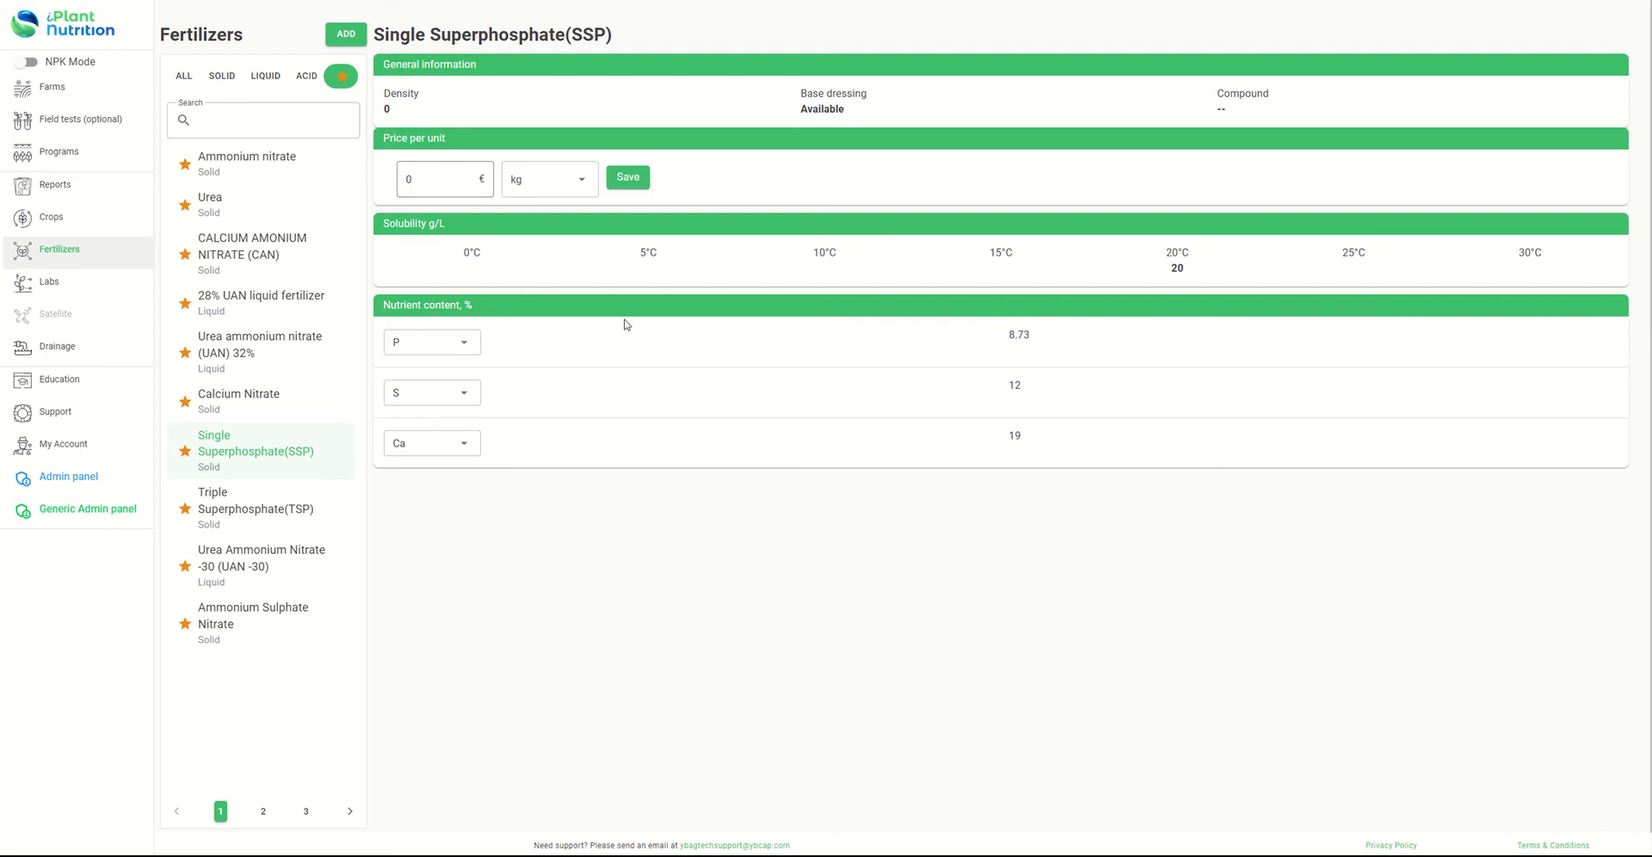
click(445, 179)
Step: Add a new soil-based program to the programs list
click(77, 96)
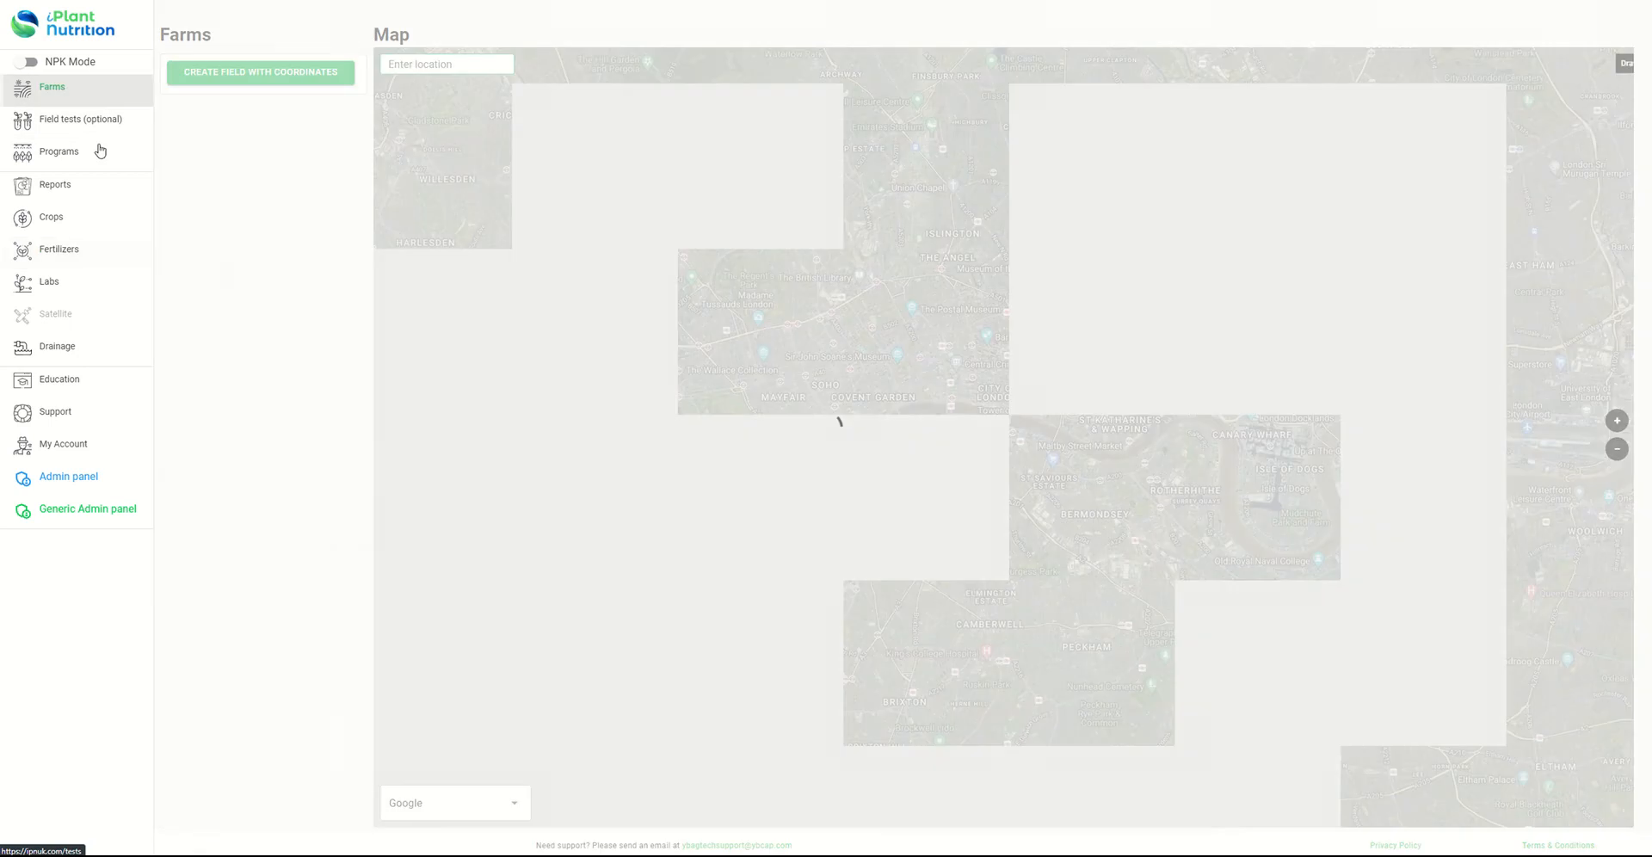
click(127, 153)
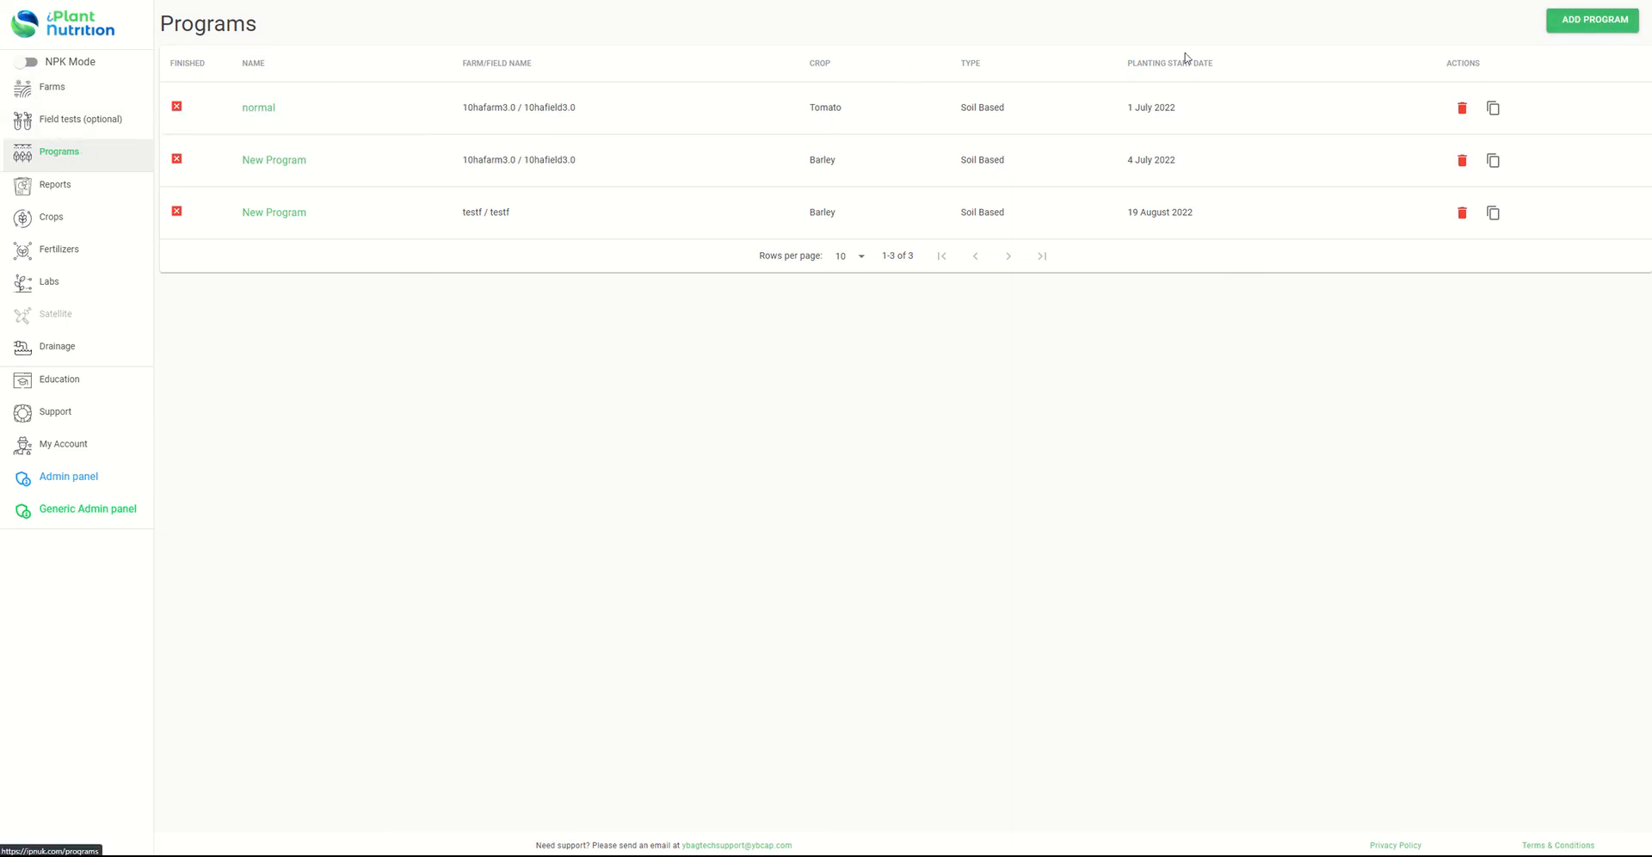
click(1591, 22)
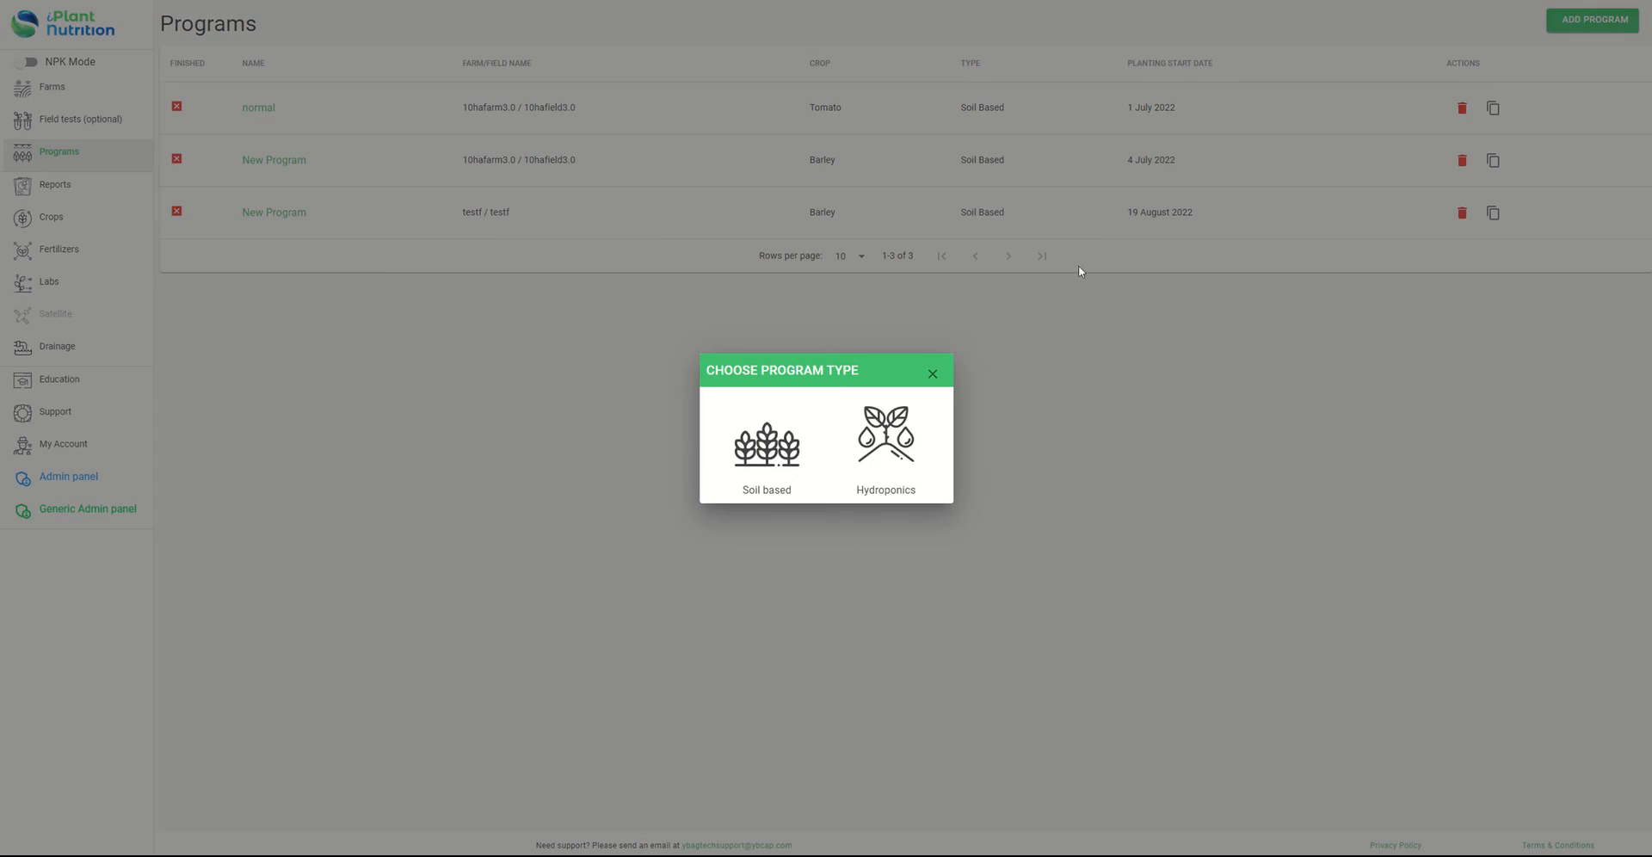
click(765, 443)
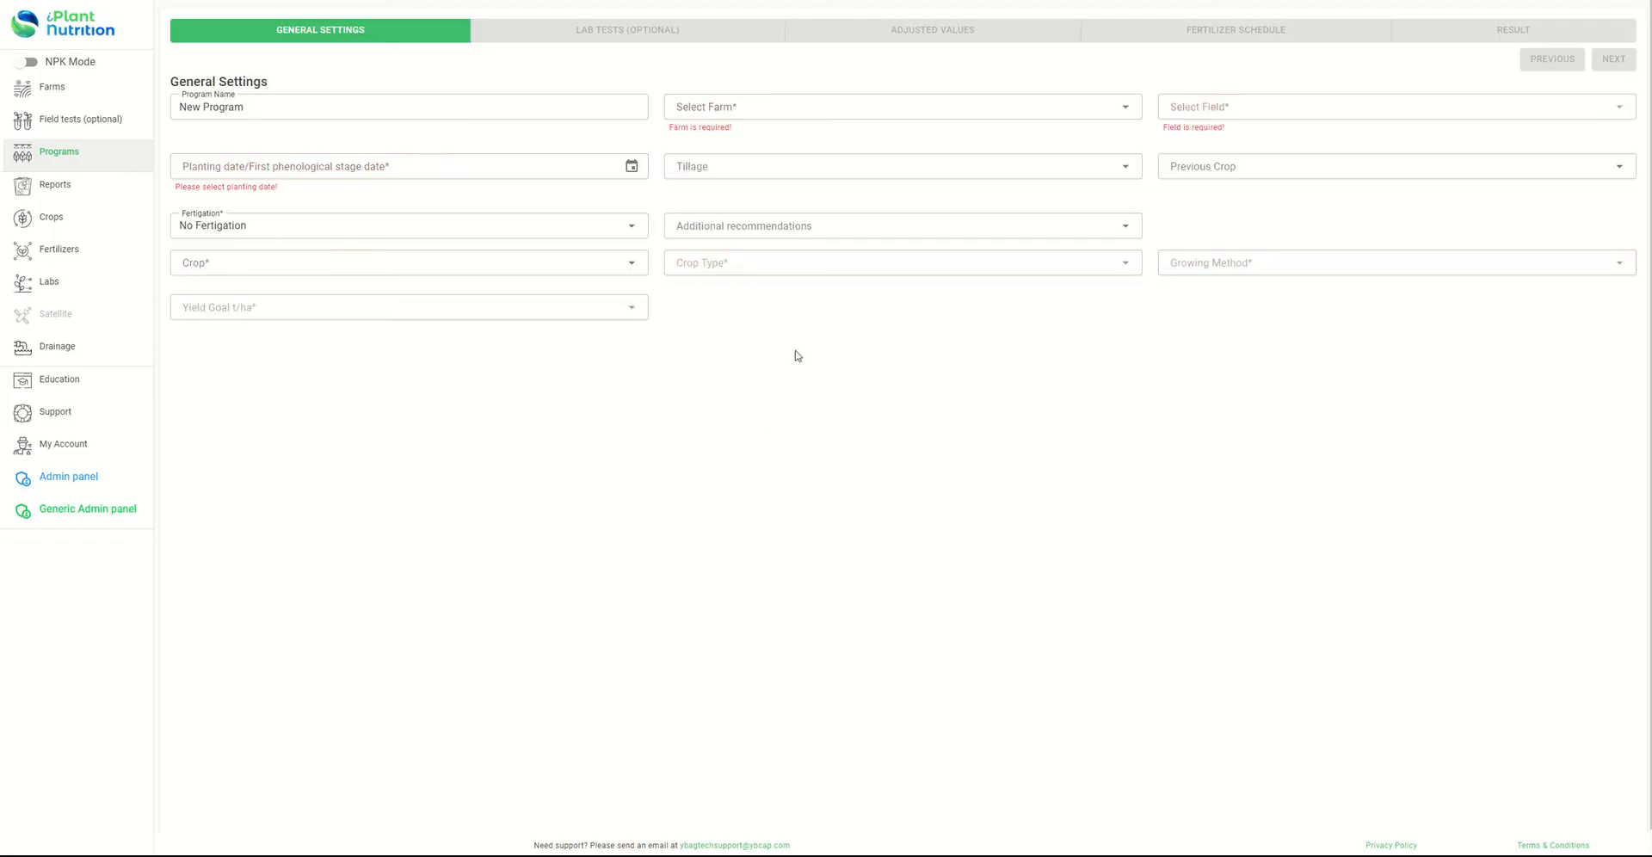
Step: Assign the new program to the farm "my farm" and the field "my field"
double_click(319, 108)
click(344, 144)
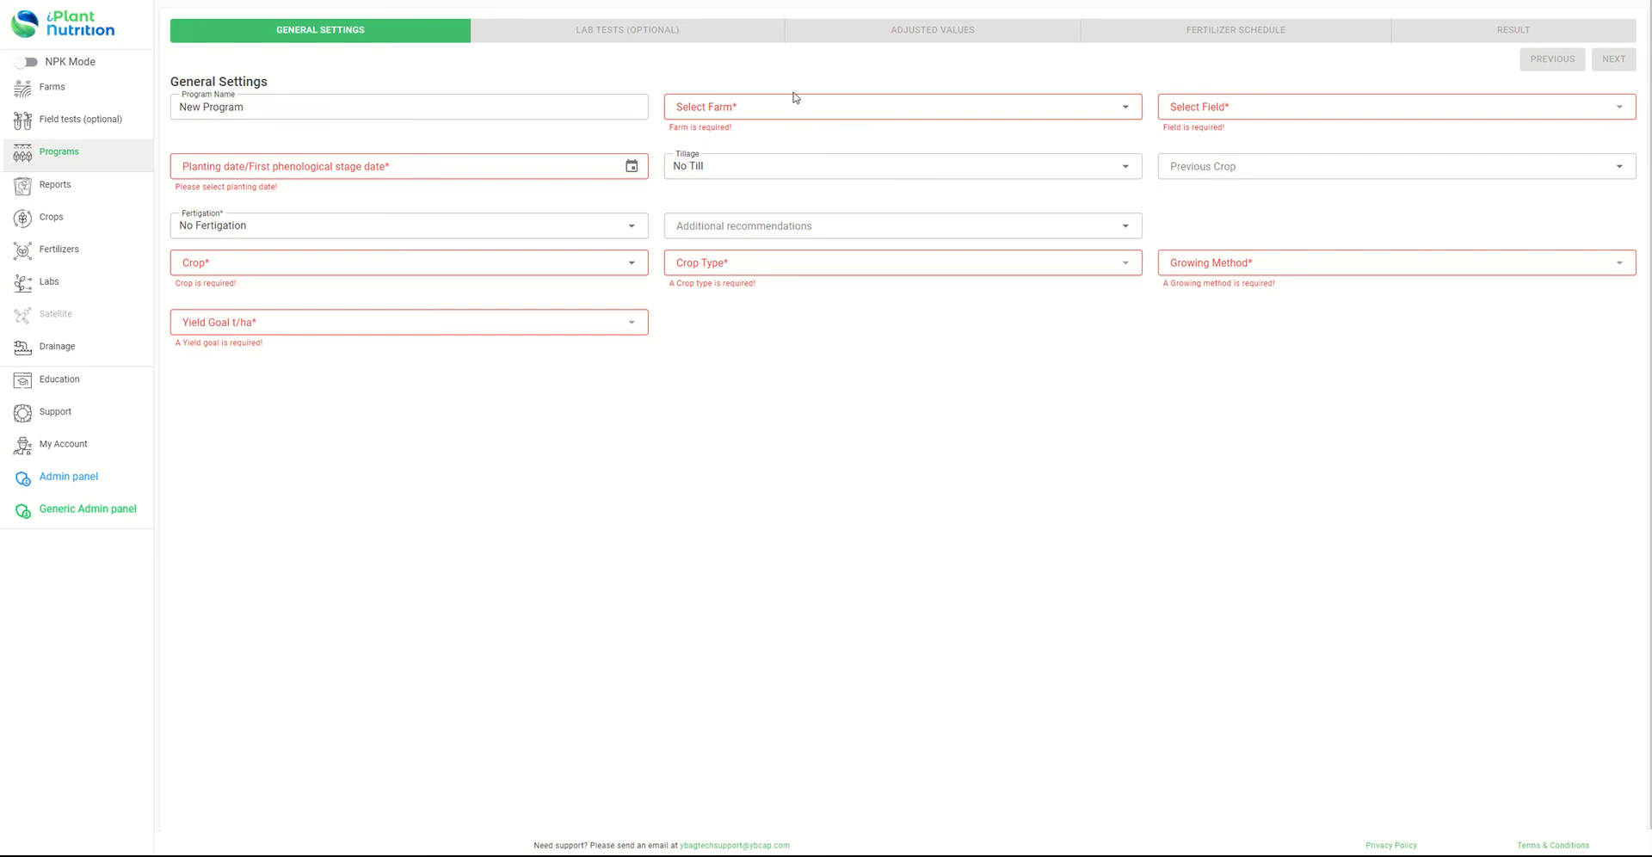
click(794, 112)
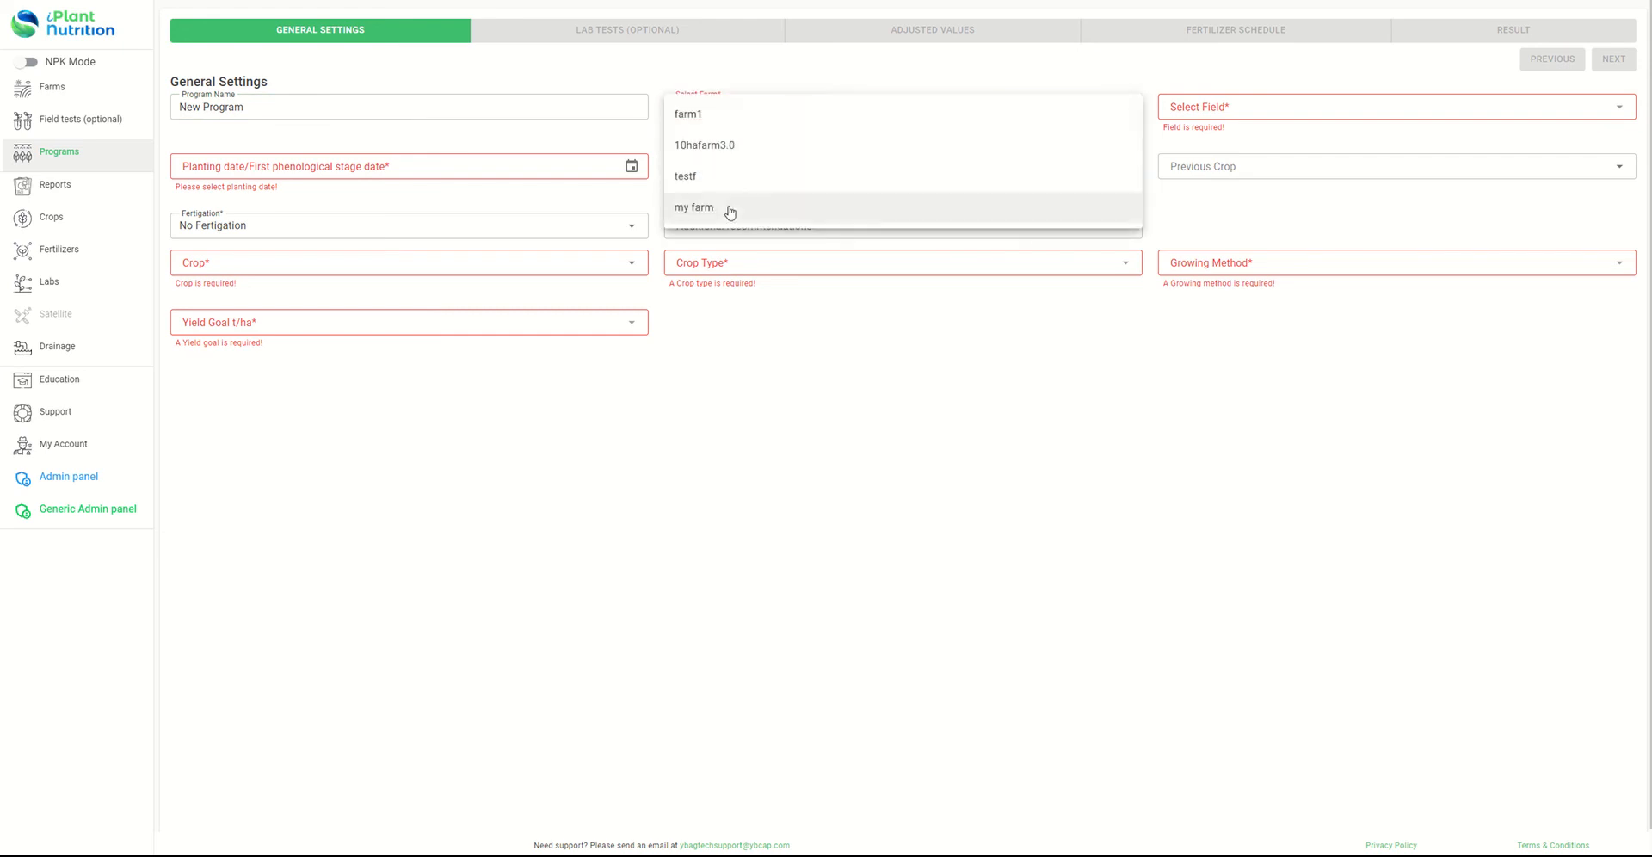
click(730, 211)
click(1231, 107)
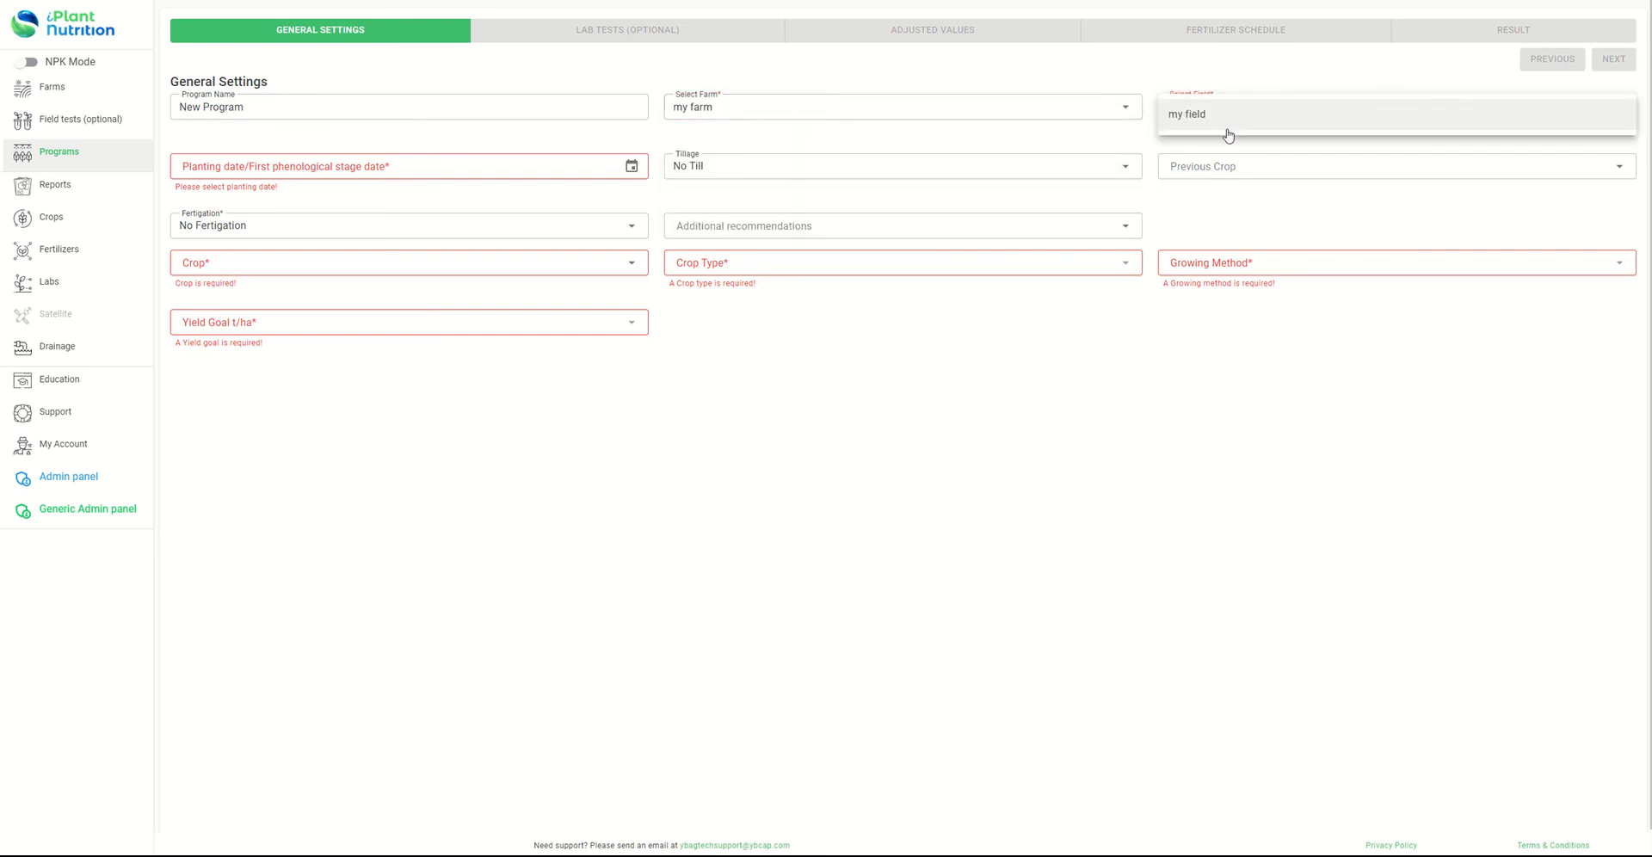
click(1219, 127)
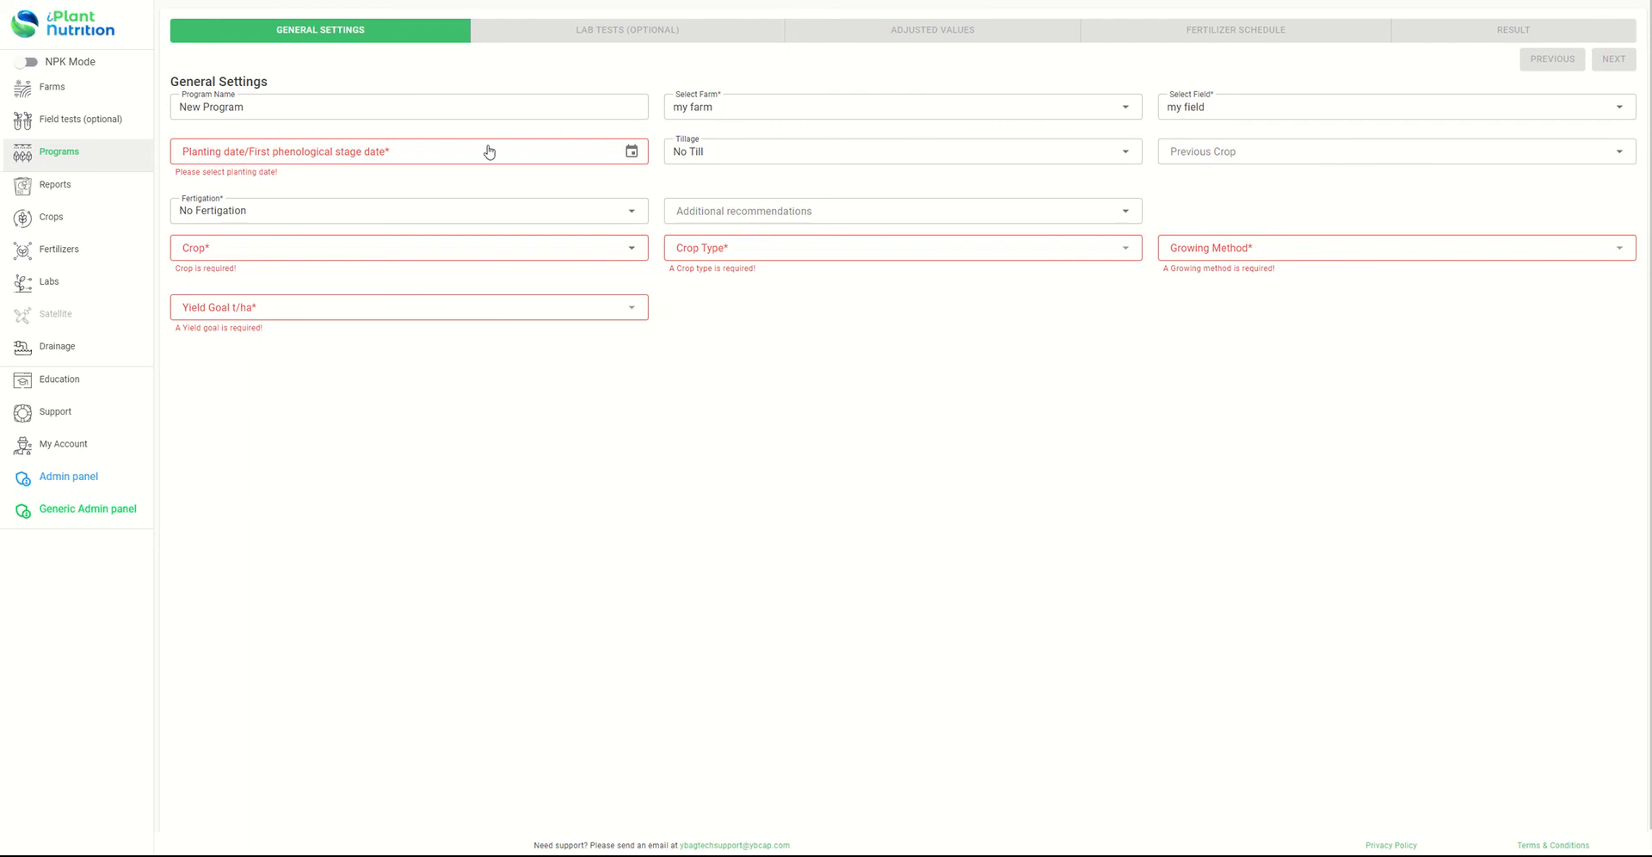
Step: Set the program's crop to Barley and its crop type to Winter Barley - Dry Matter
click(297, 250)
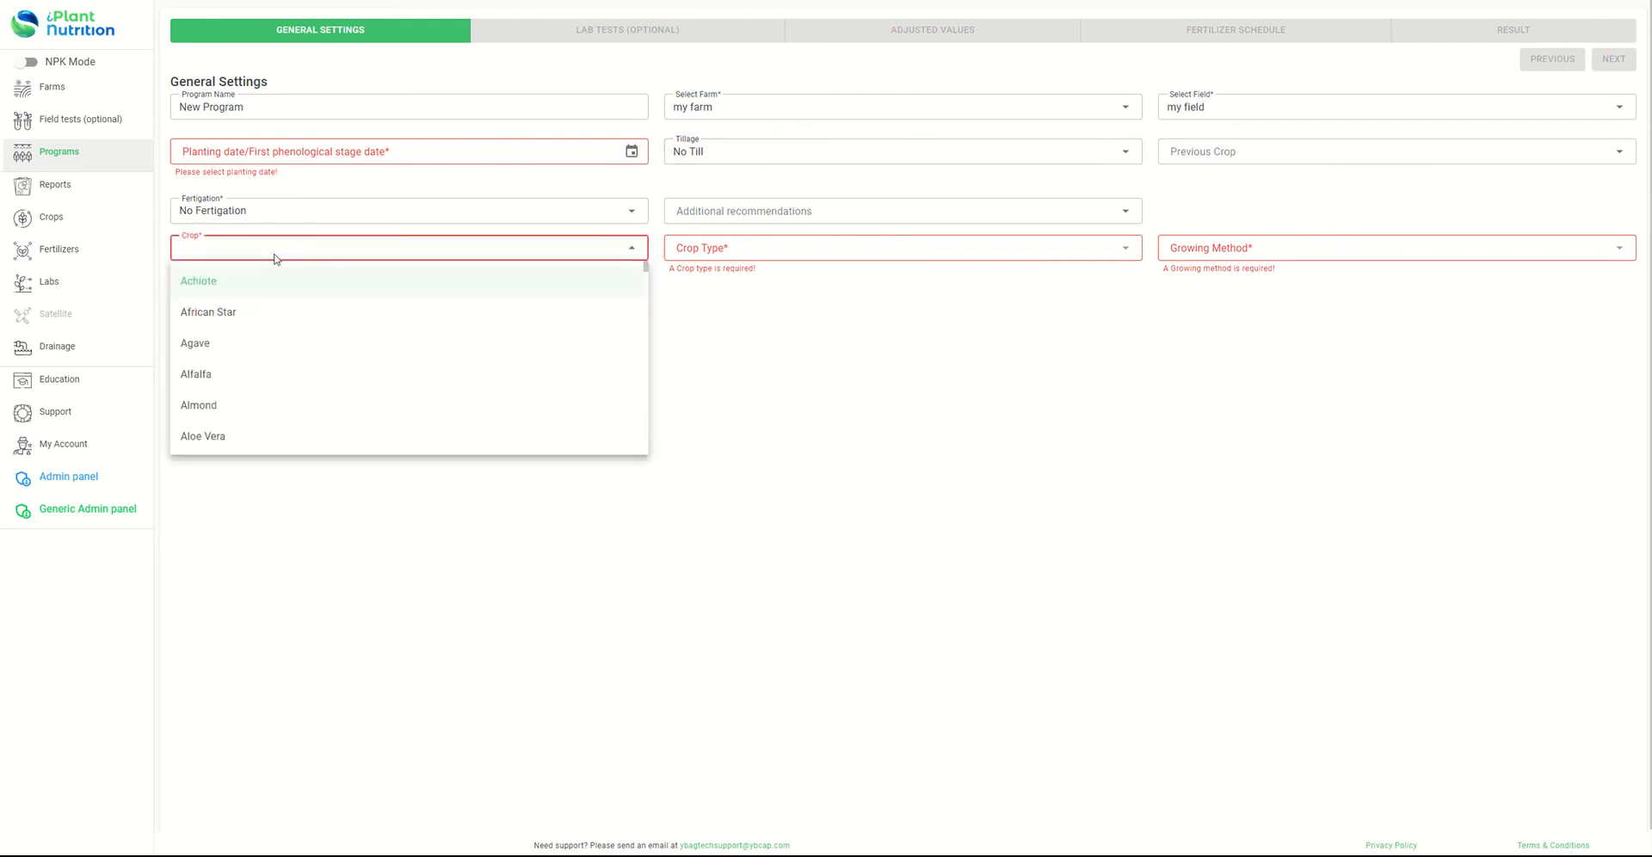
text(bar)
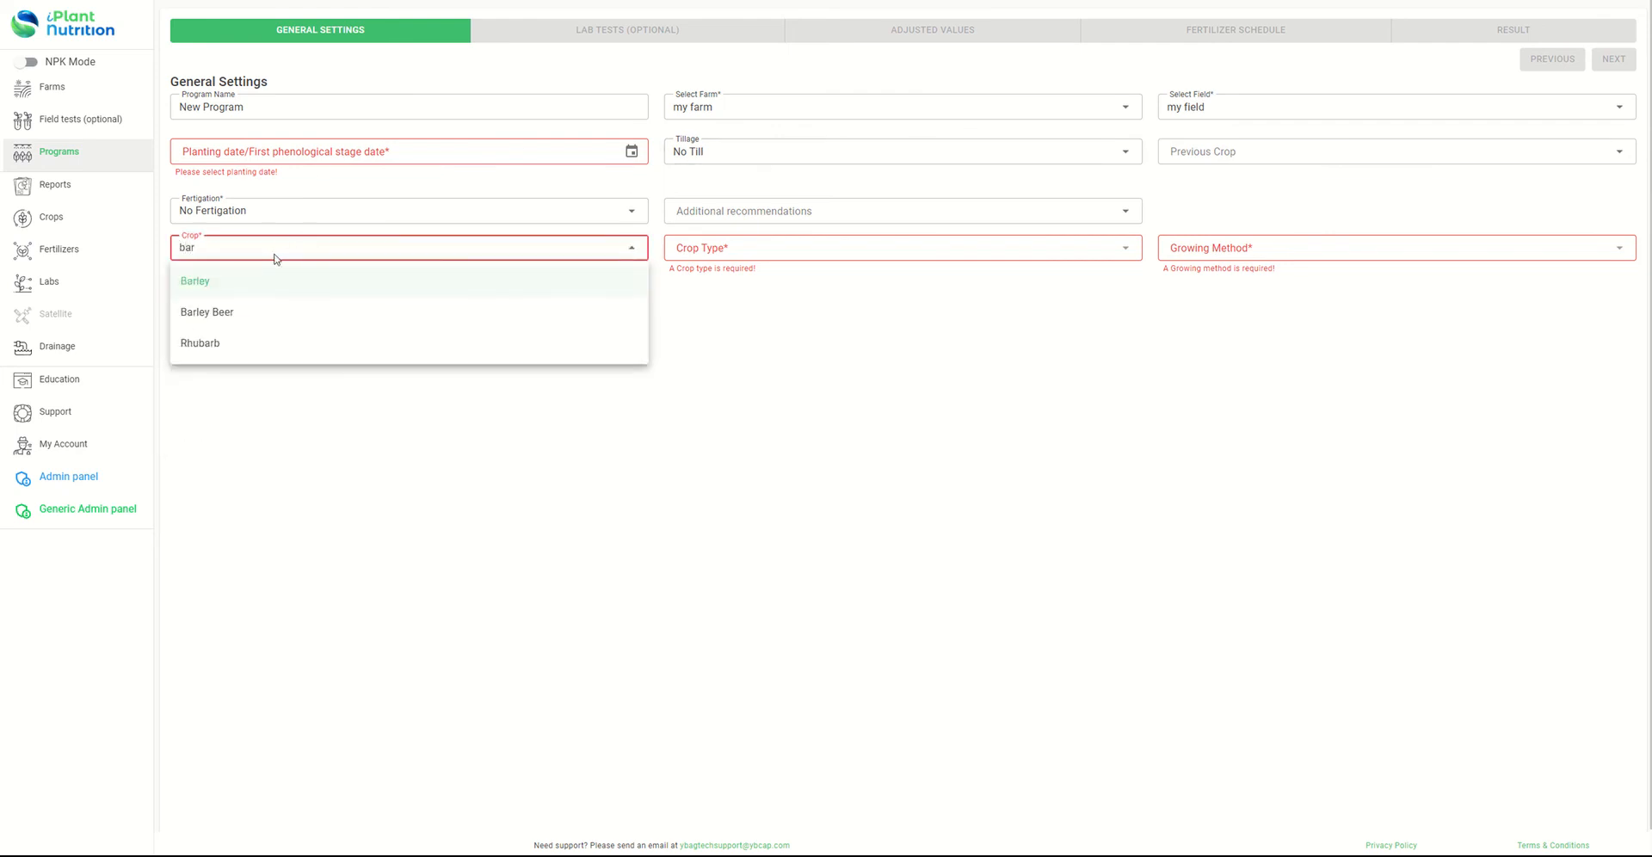
click(218, 284)
click(752, 251)
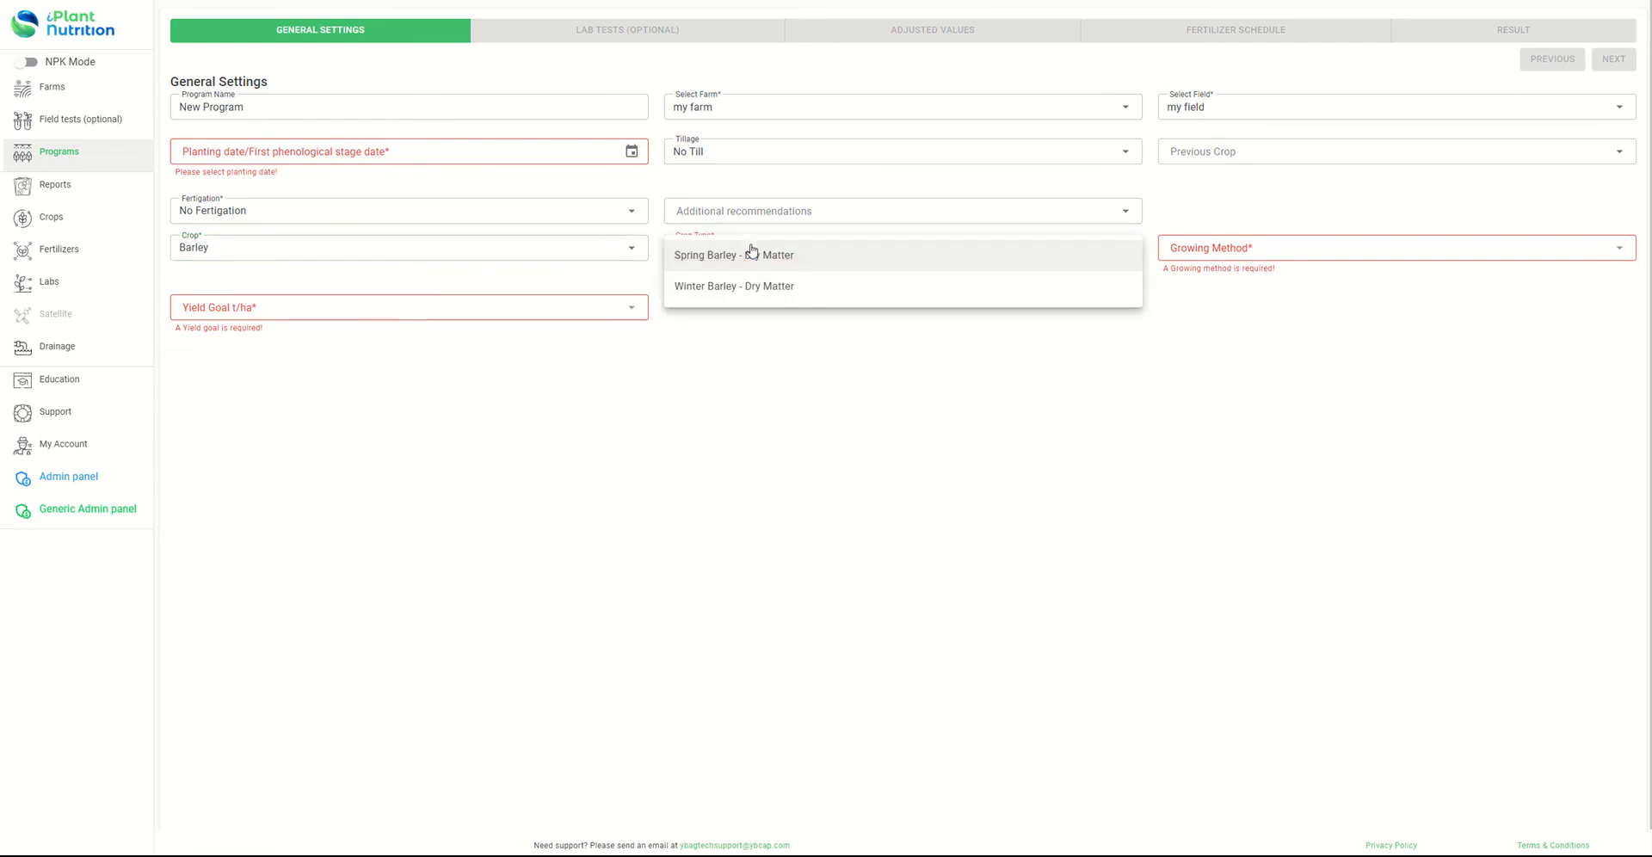
click(781, 290)
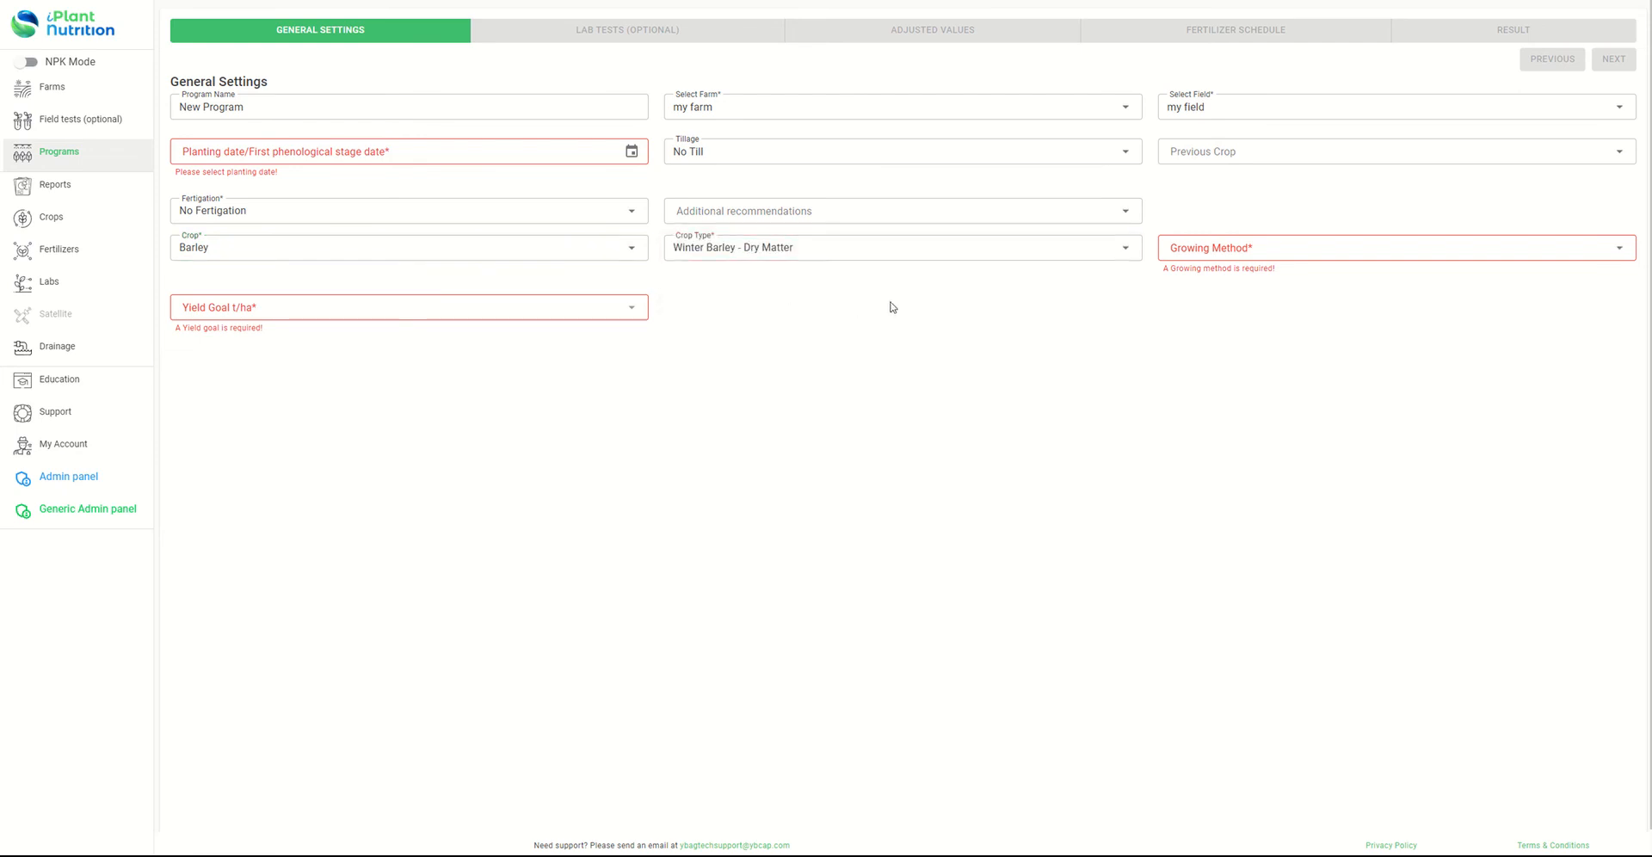
Step: Set the growing method to General and the yield goal to 10 t/ha
click(1258, 254)
click(1247, 271)
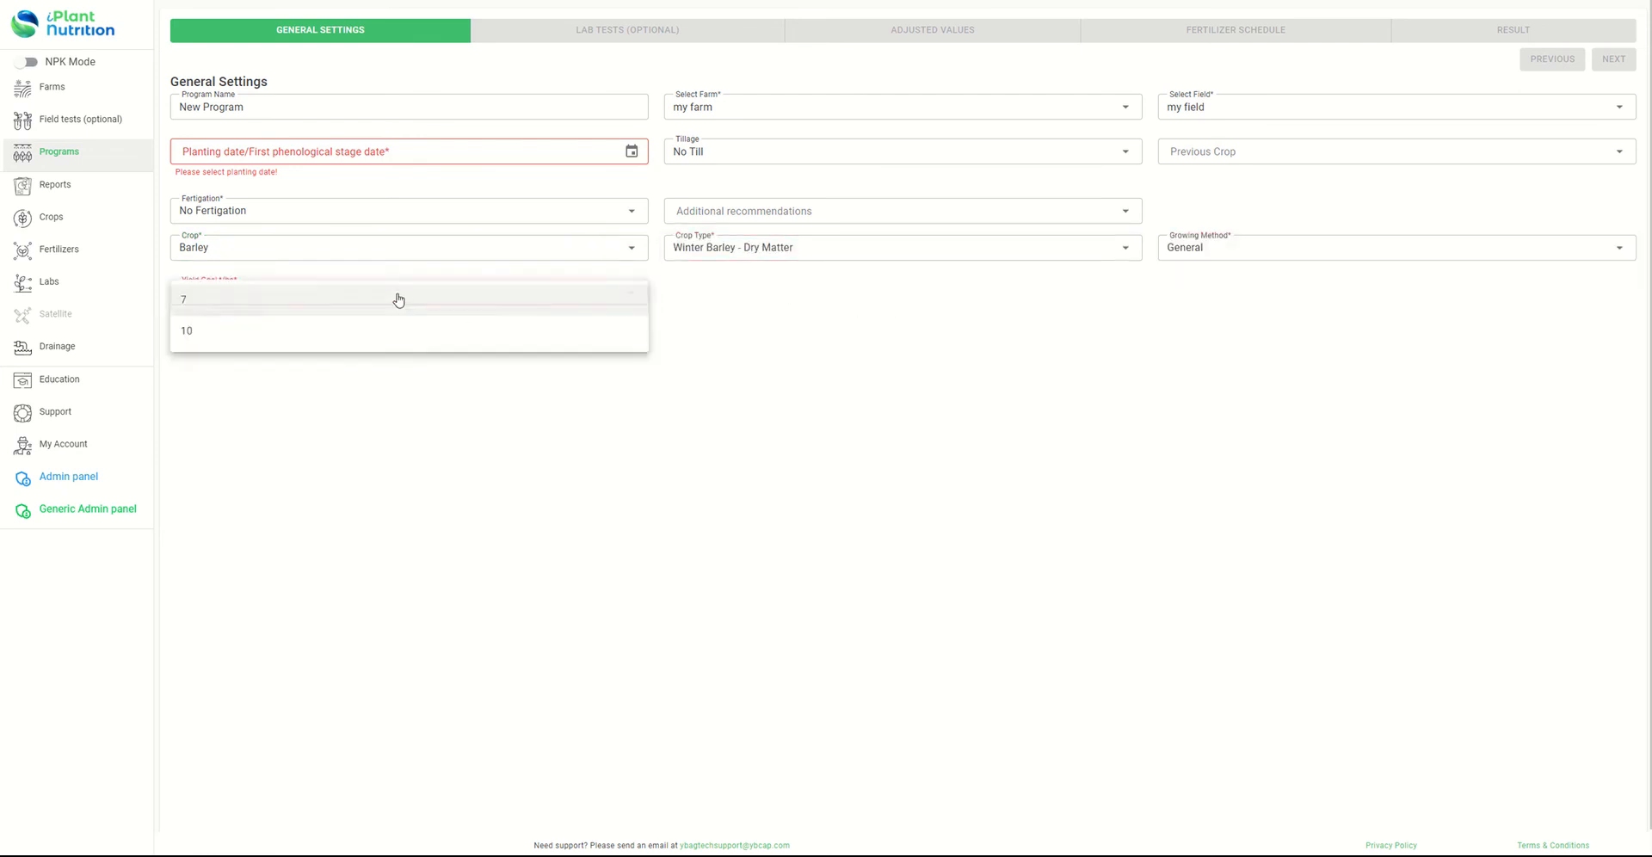
click(400, 305)
click(317, 346)
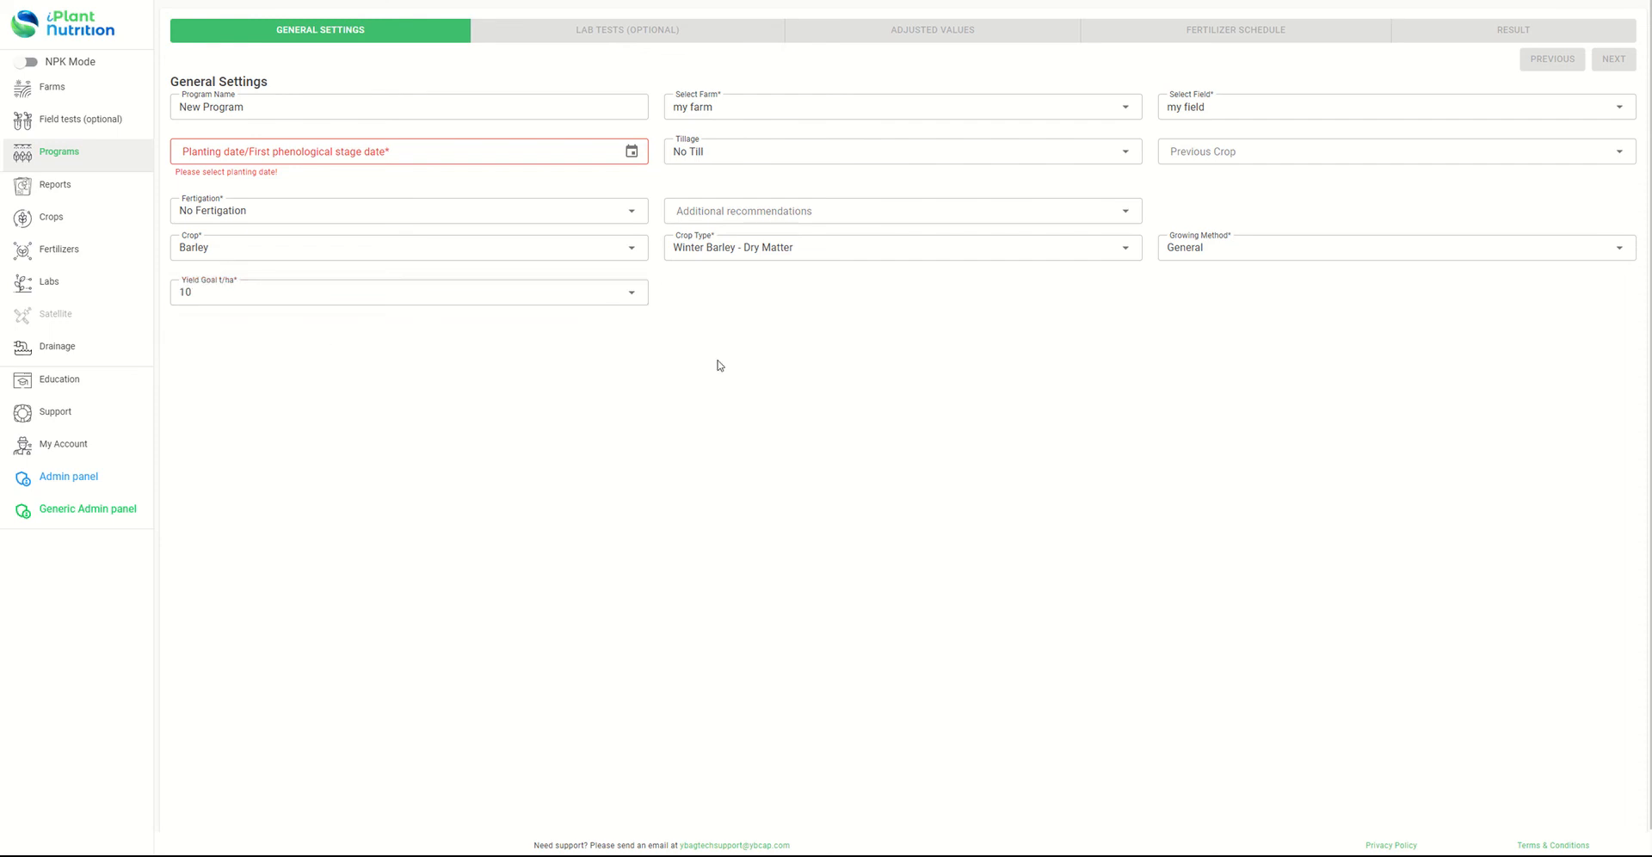
Step: Set the planting date to 8/1/2022 and the tillage to Till
click(458, 153)
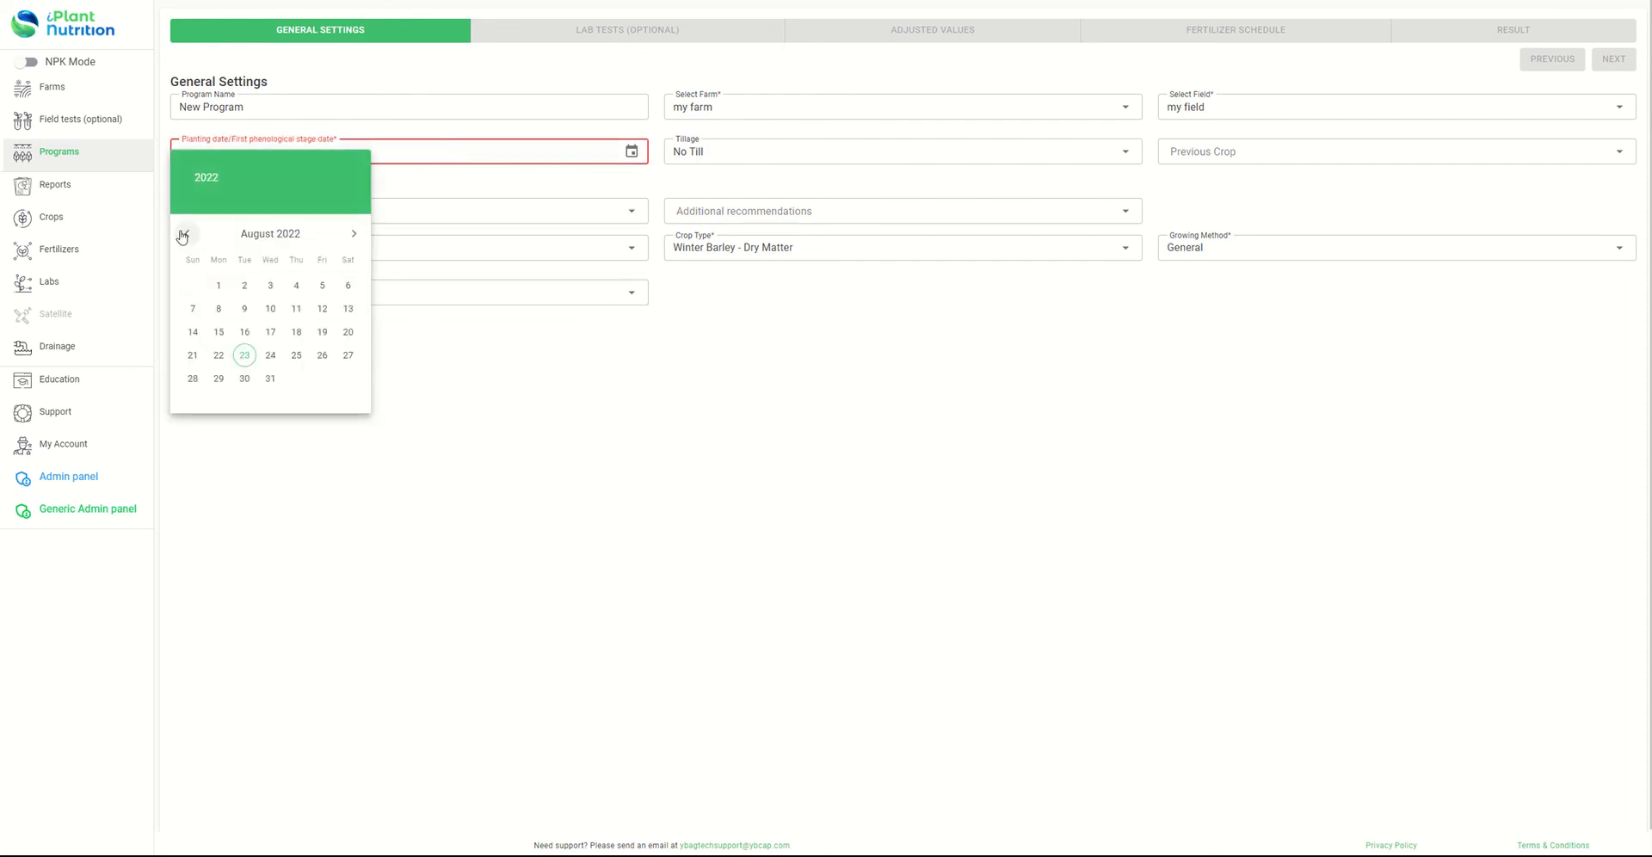
click(219, 285)
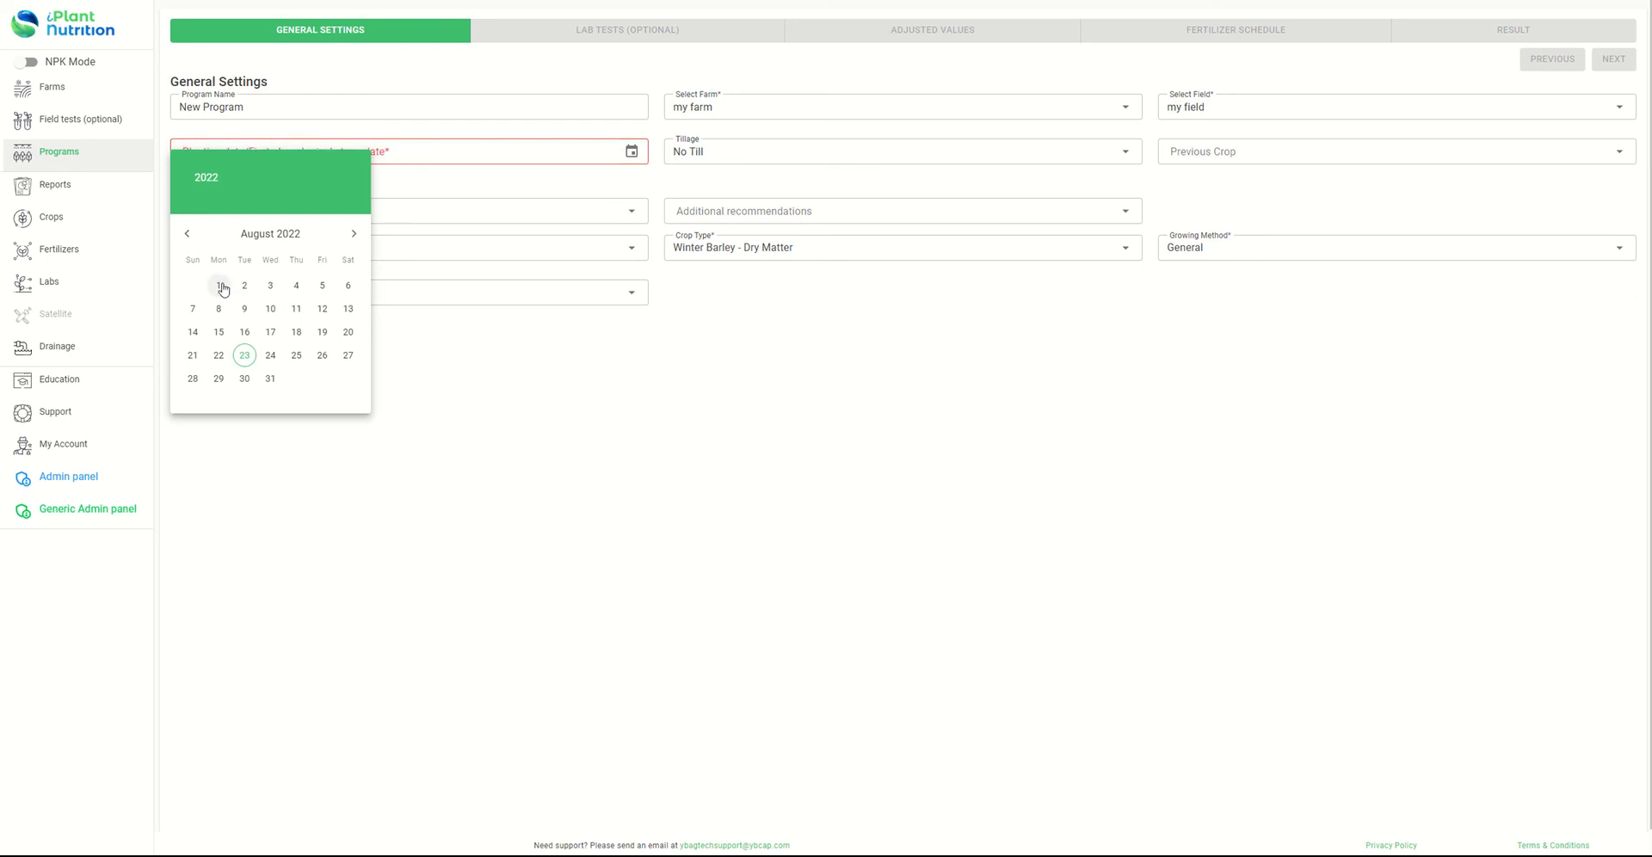
click(736, 153)
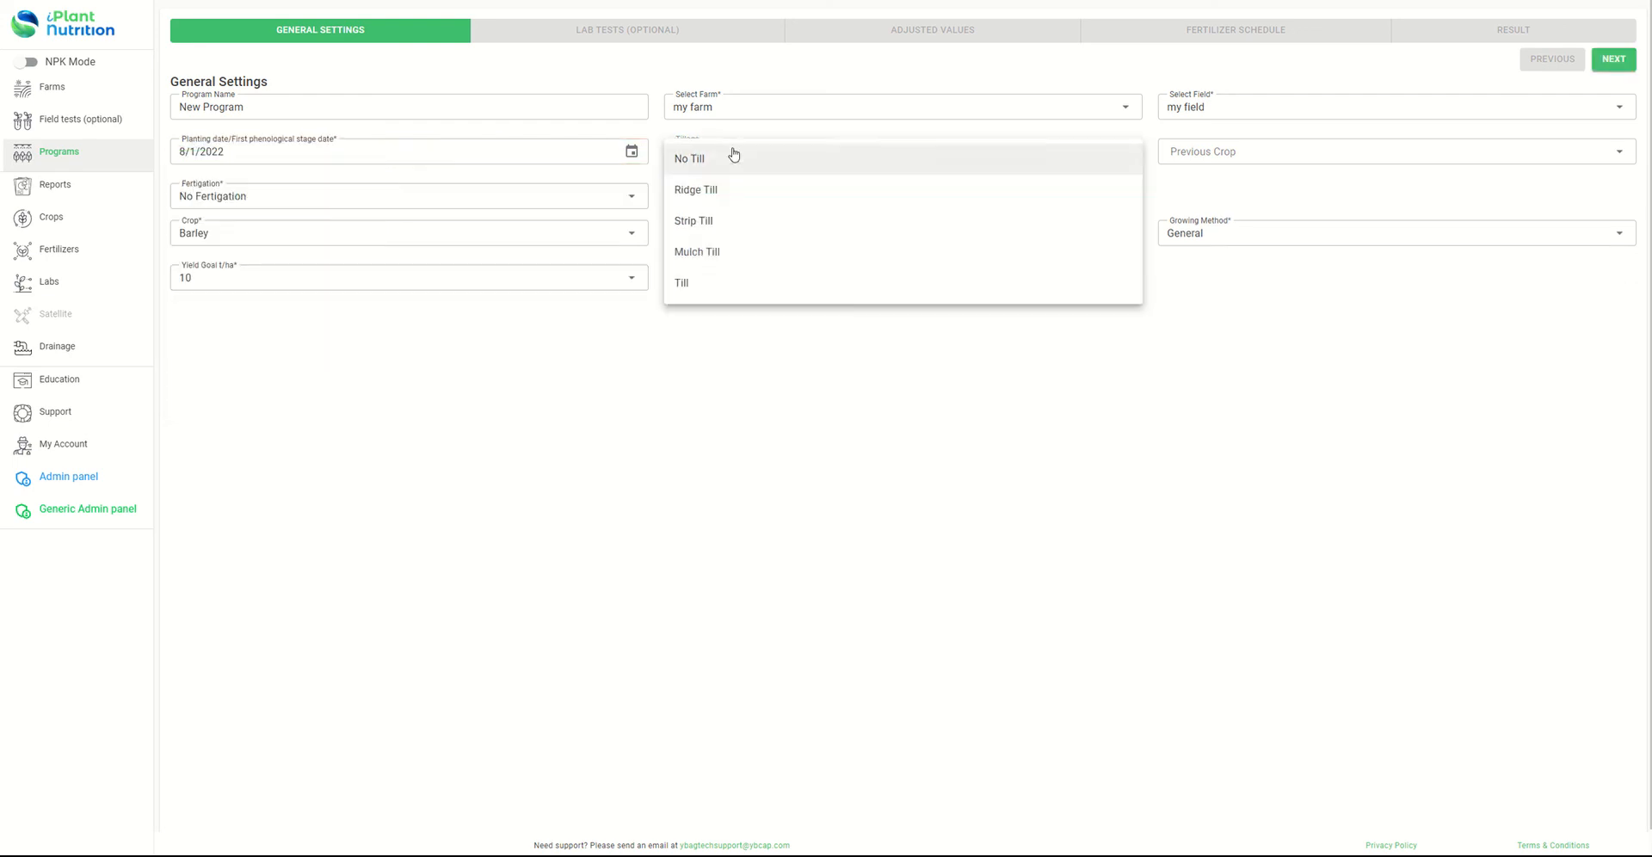
click(740, 284)
Step: Look through the available previous crops and additional recommendations without choosing any
click(1246, 158)
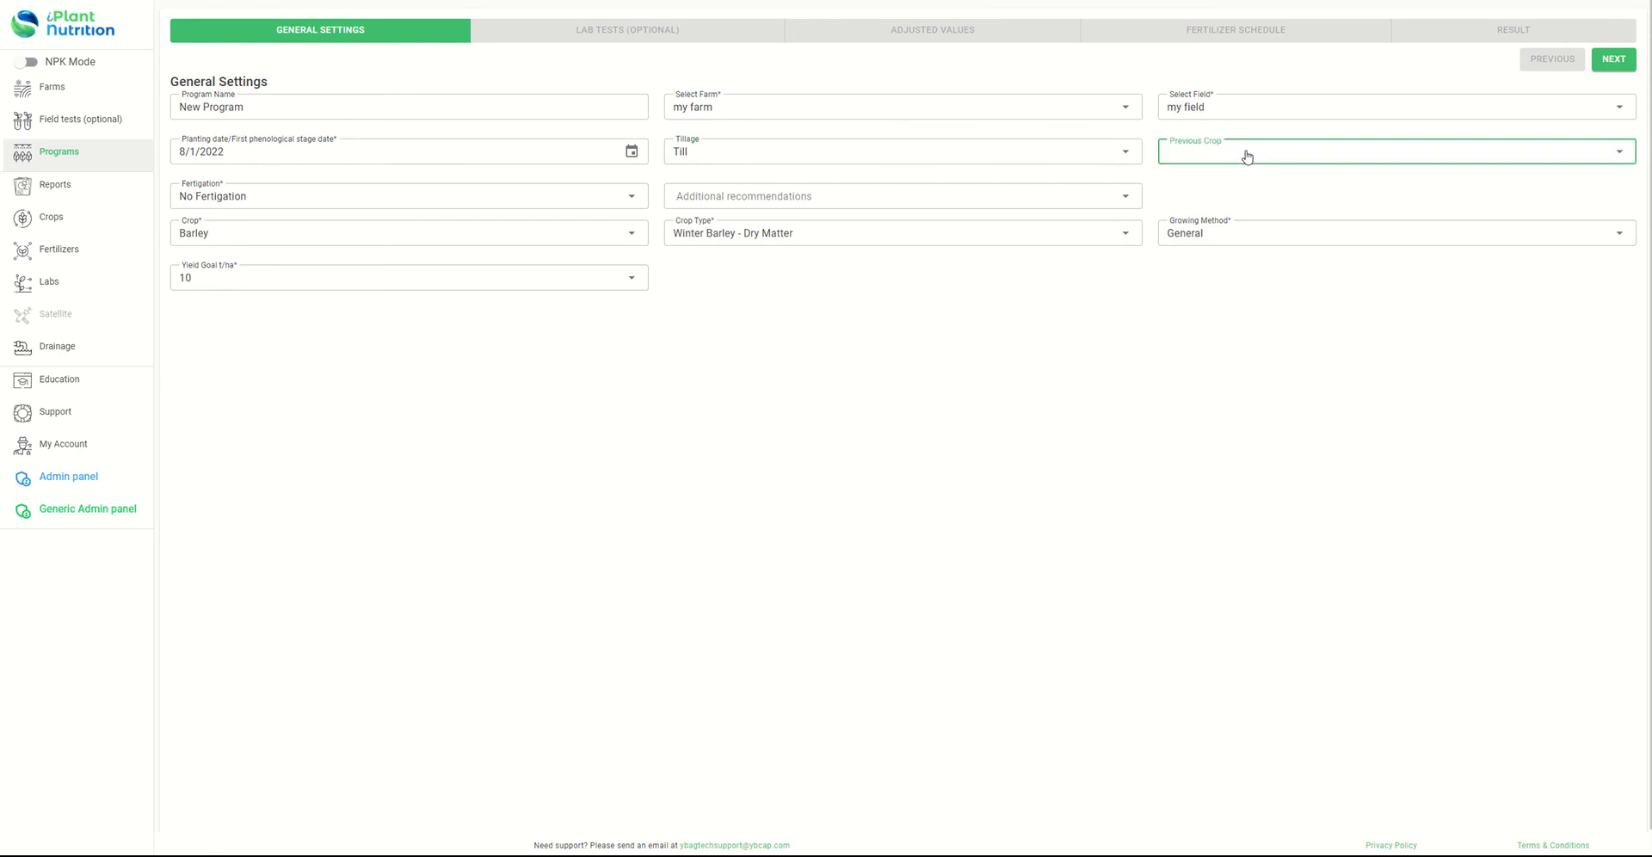
scroll(1258, 184, down, 6)
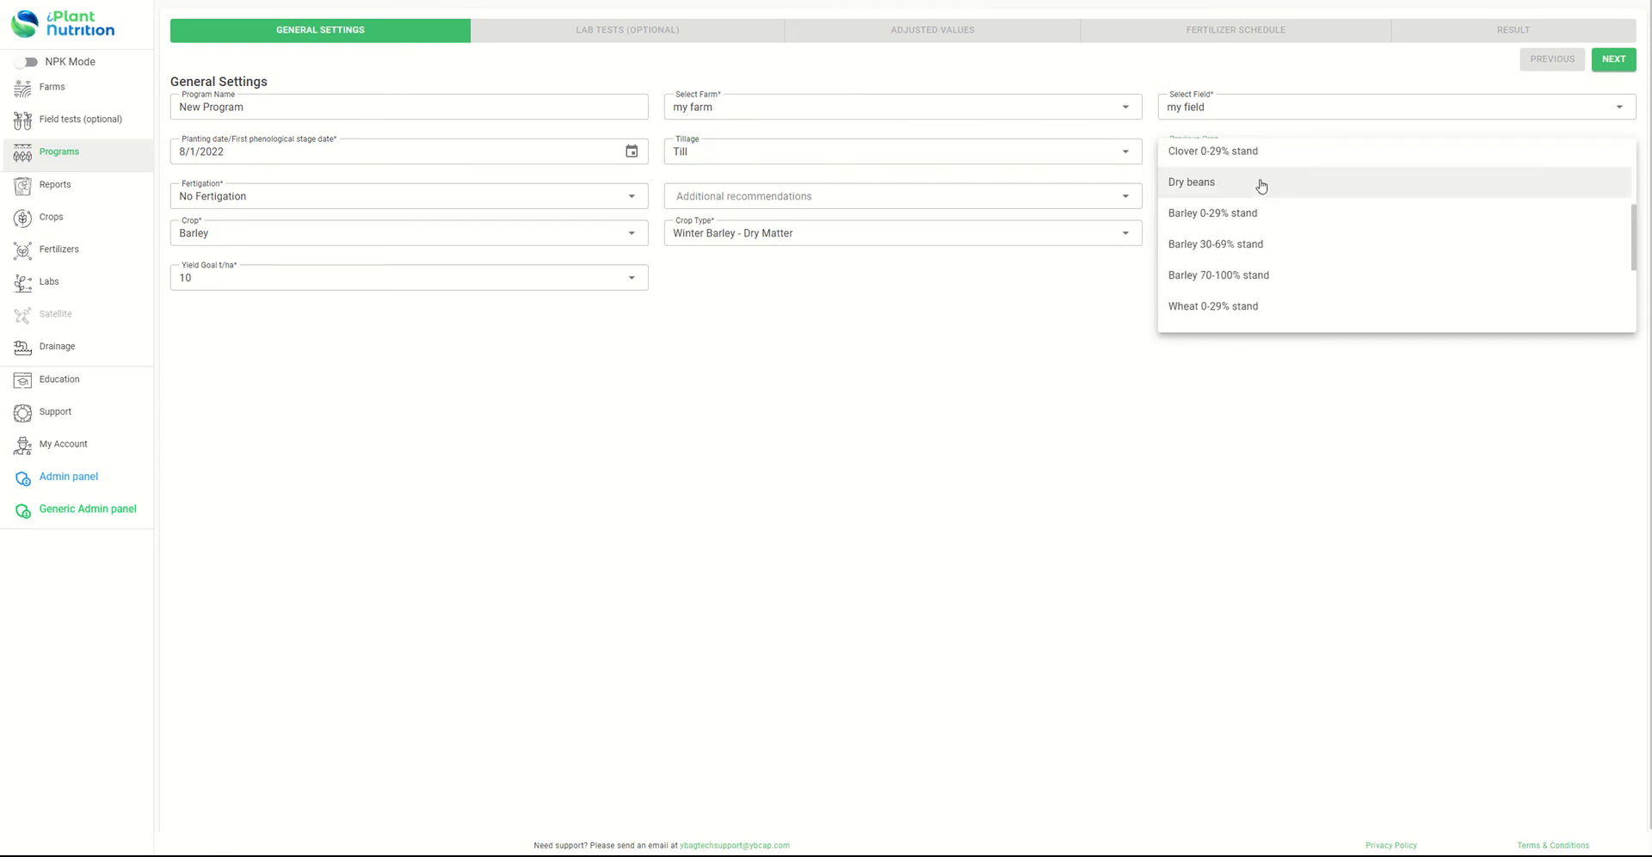
scroll(1241, 297, down, 1)
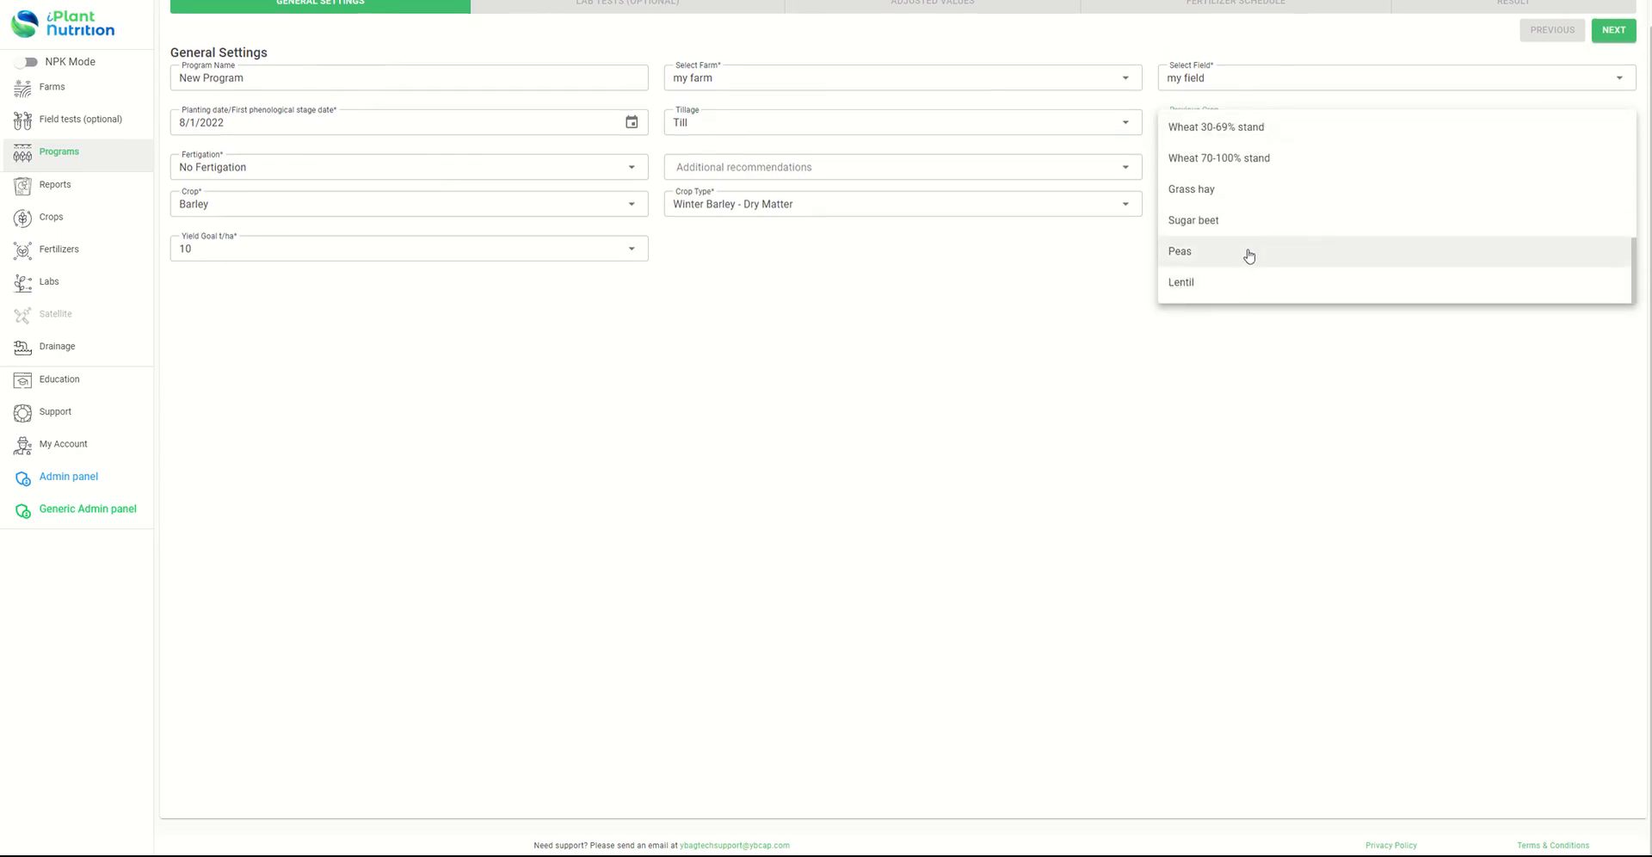
scroll(1247, 255, up, 7)
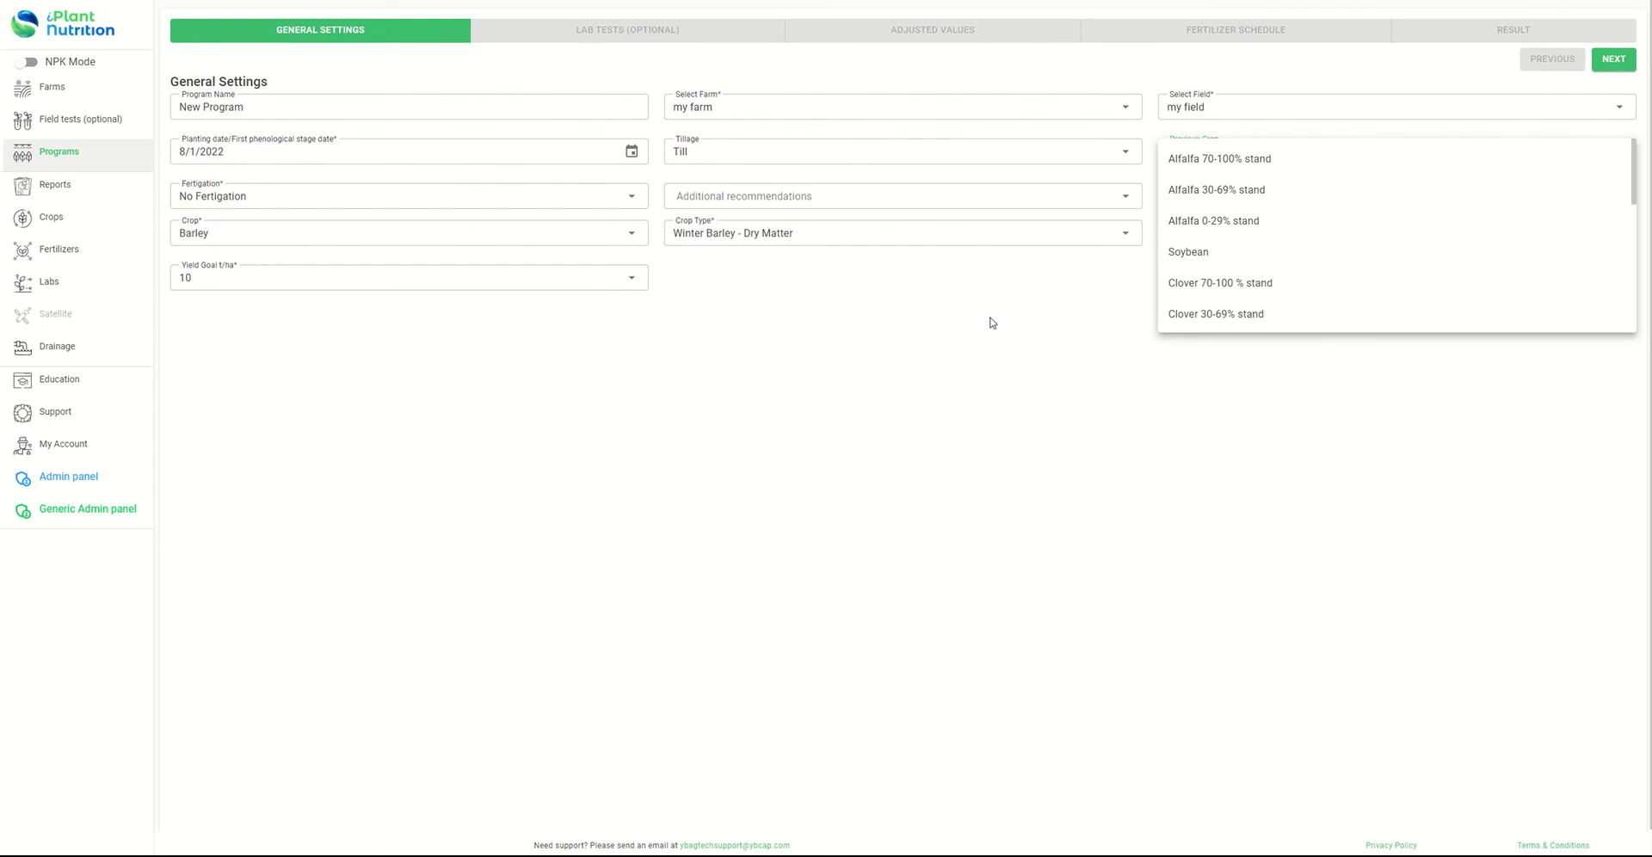
click(1070, 347)
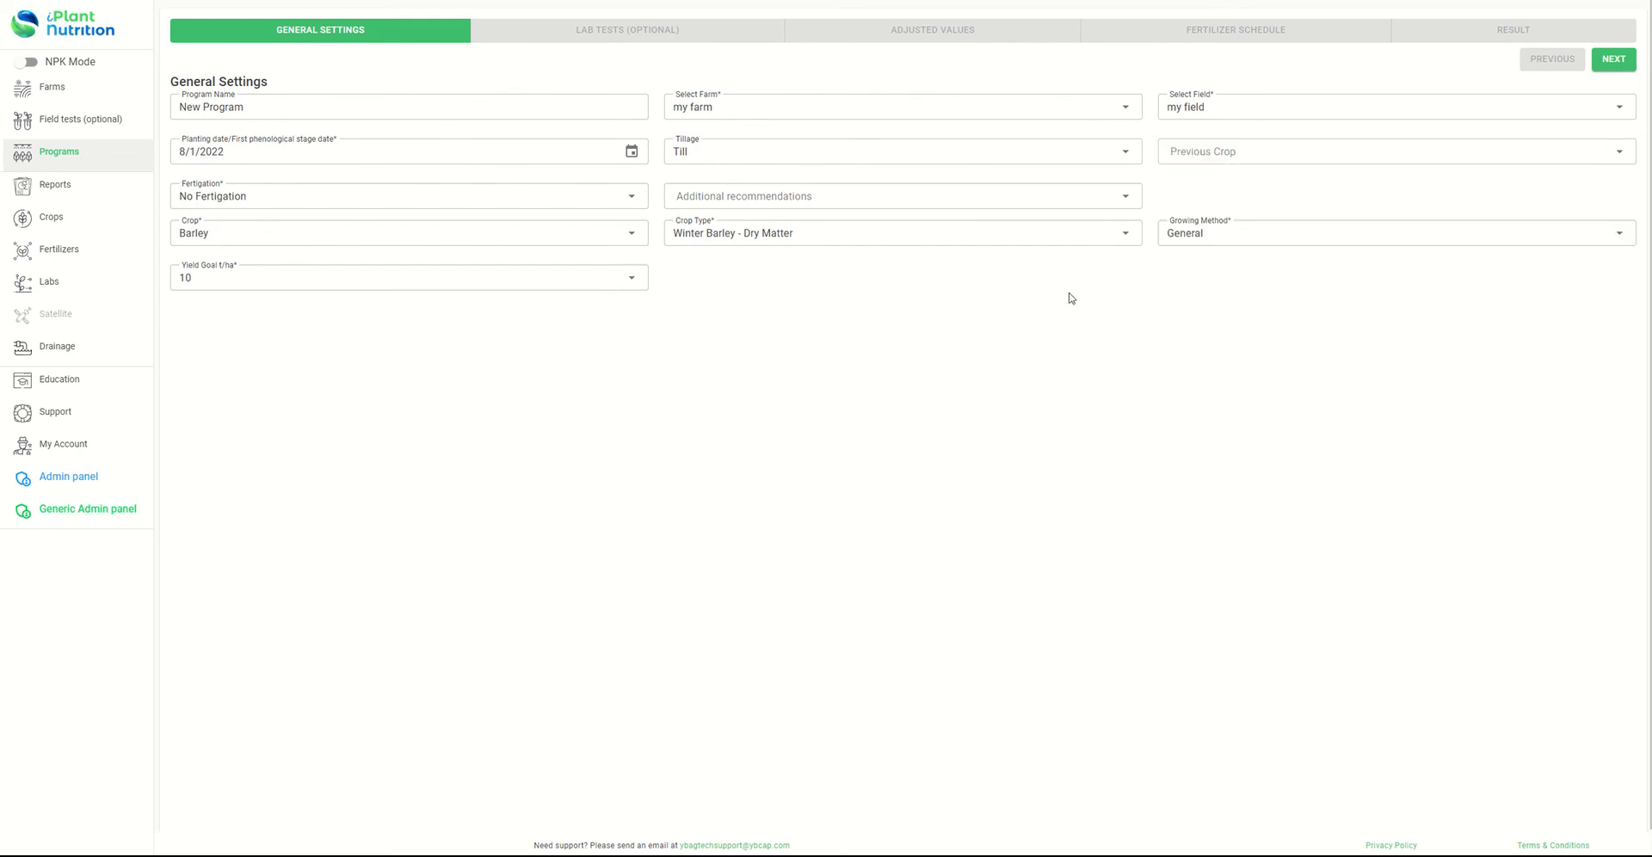
click(1077, 203)
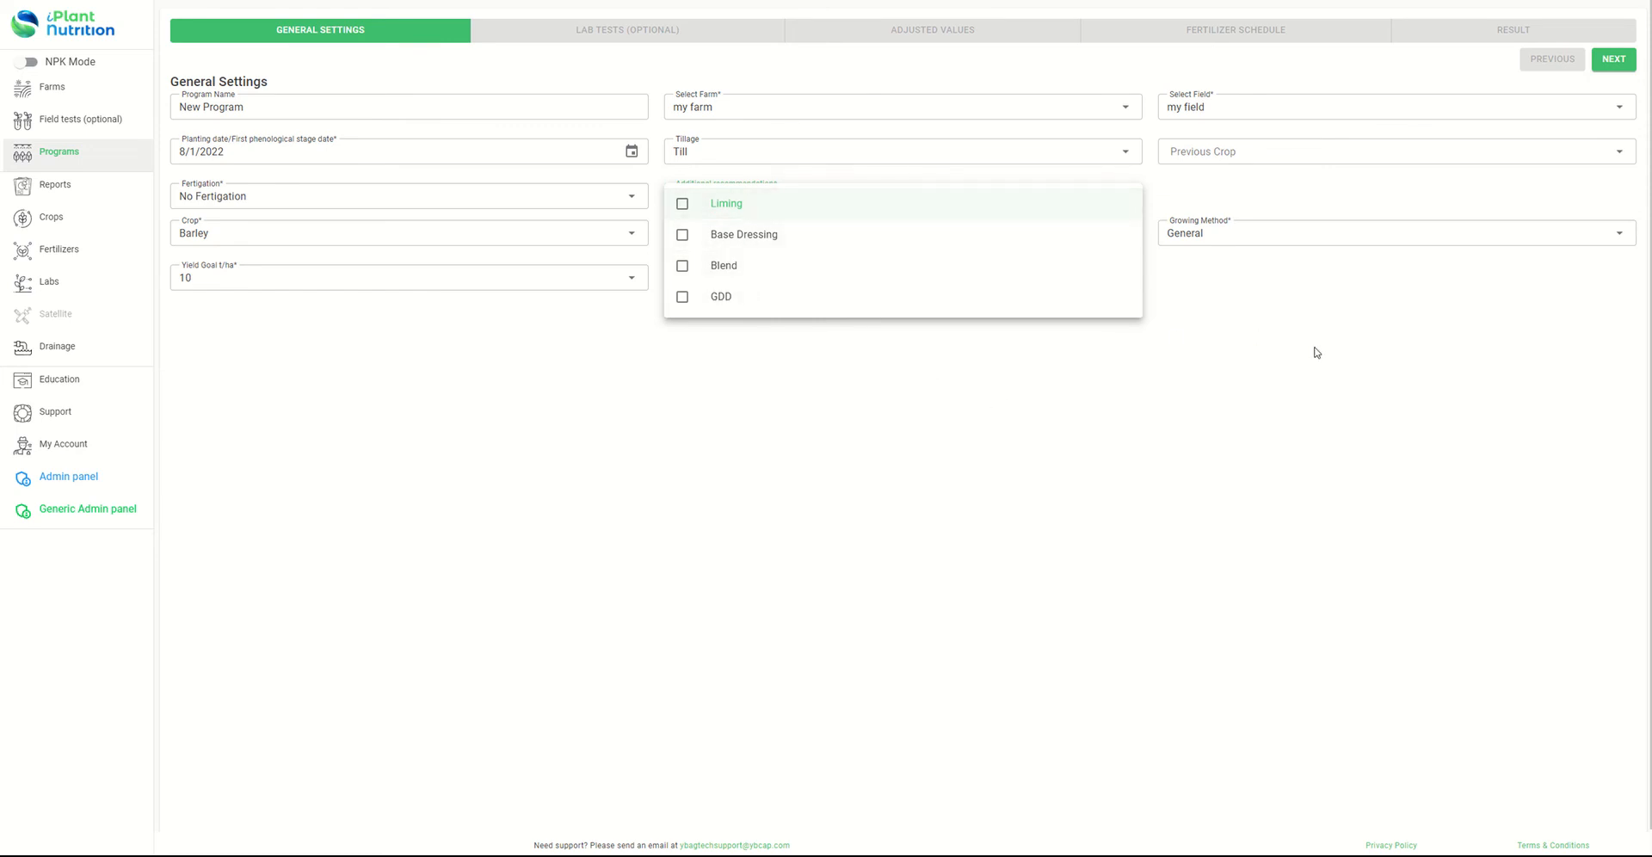
click(1341, 331)
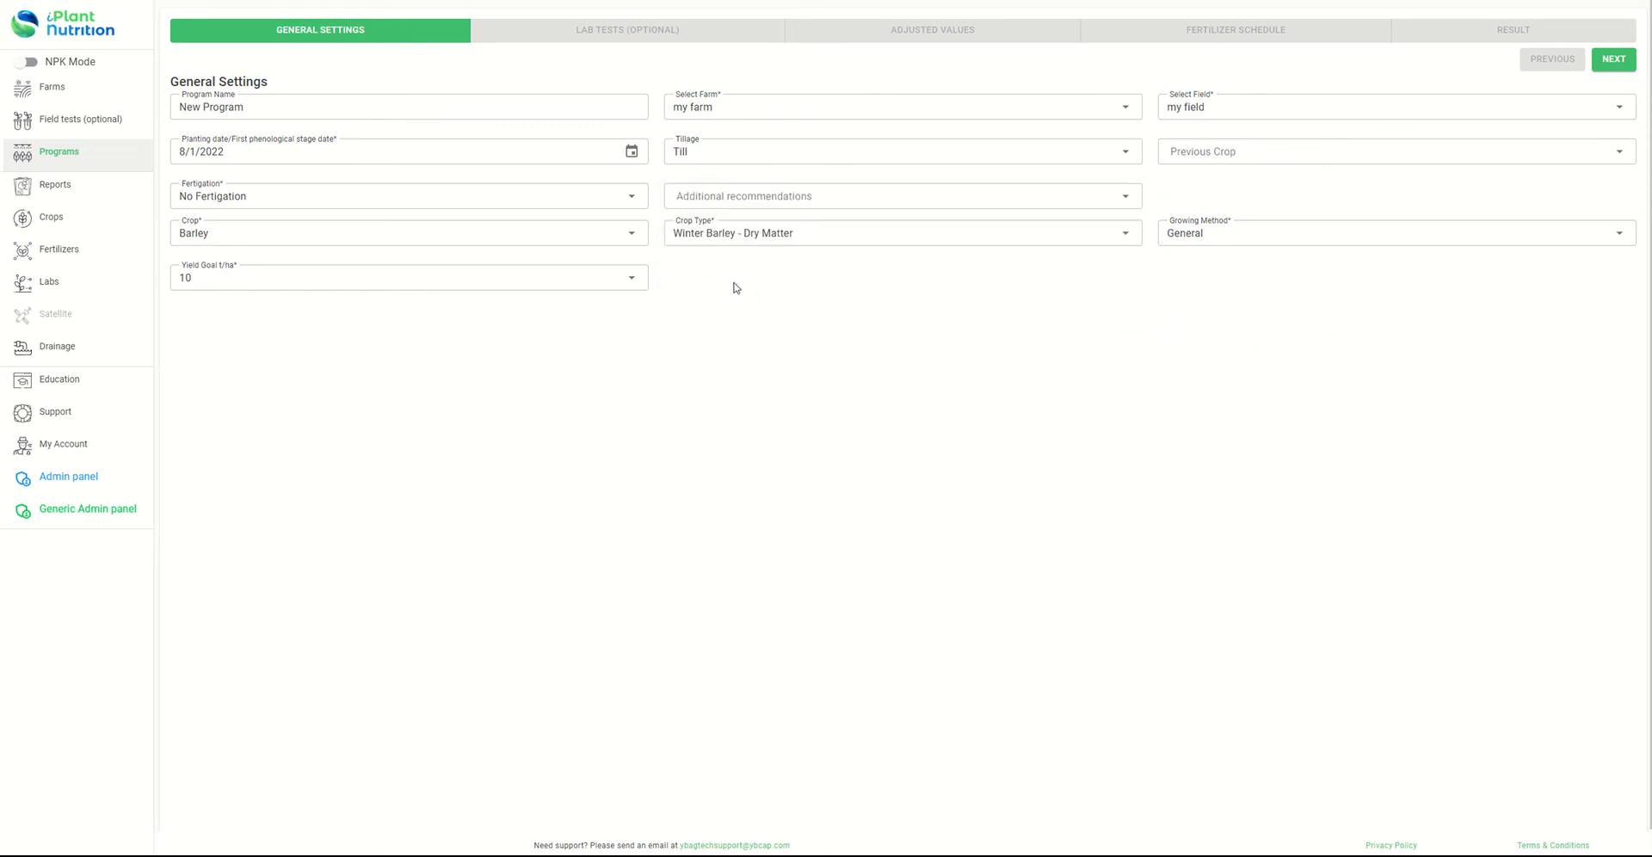
Step: Set the fertigation to Quantitative Fertigation and attach the soil test "my field test" to the program
click(296, 200)
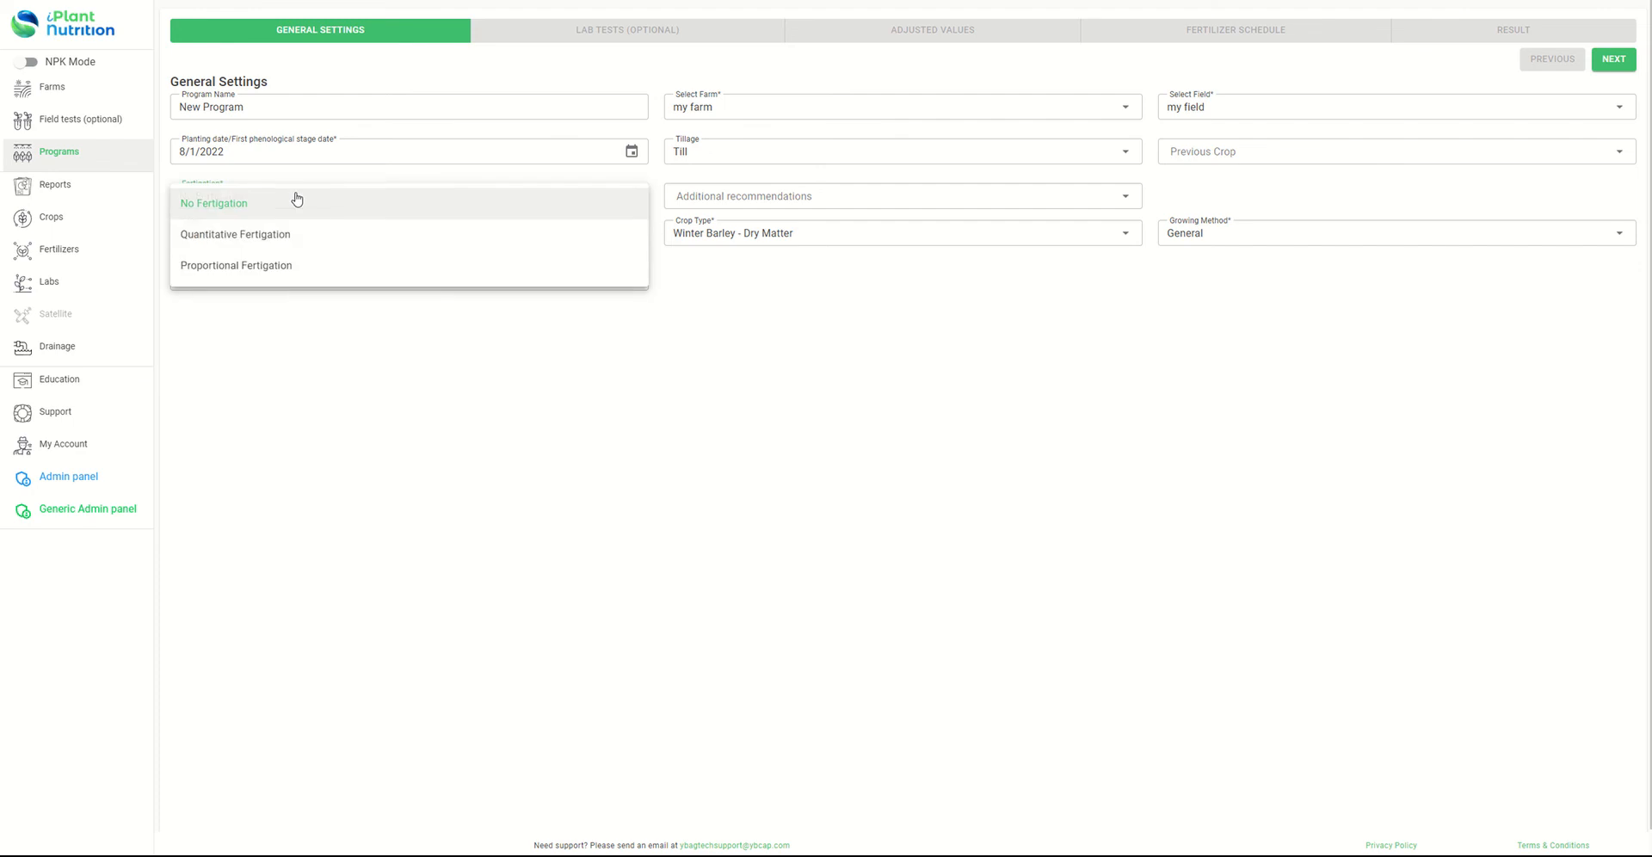
click(321, 241)
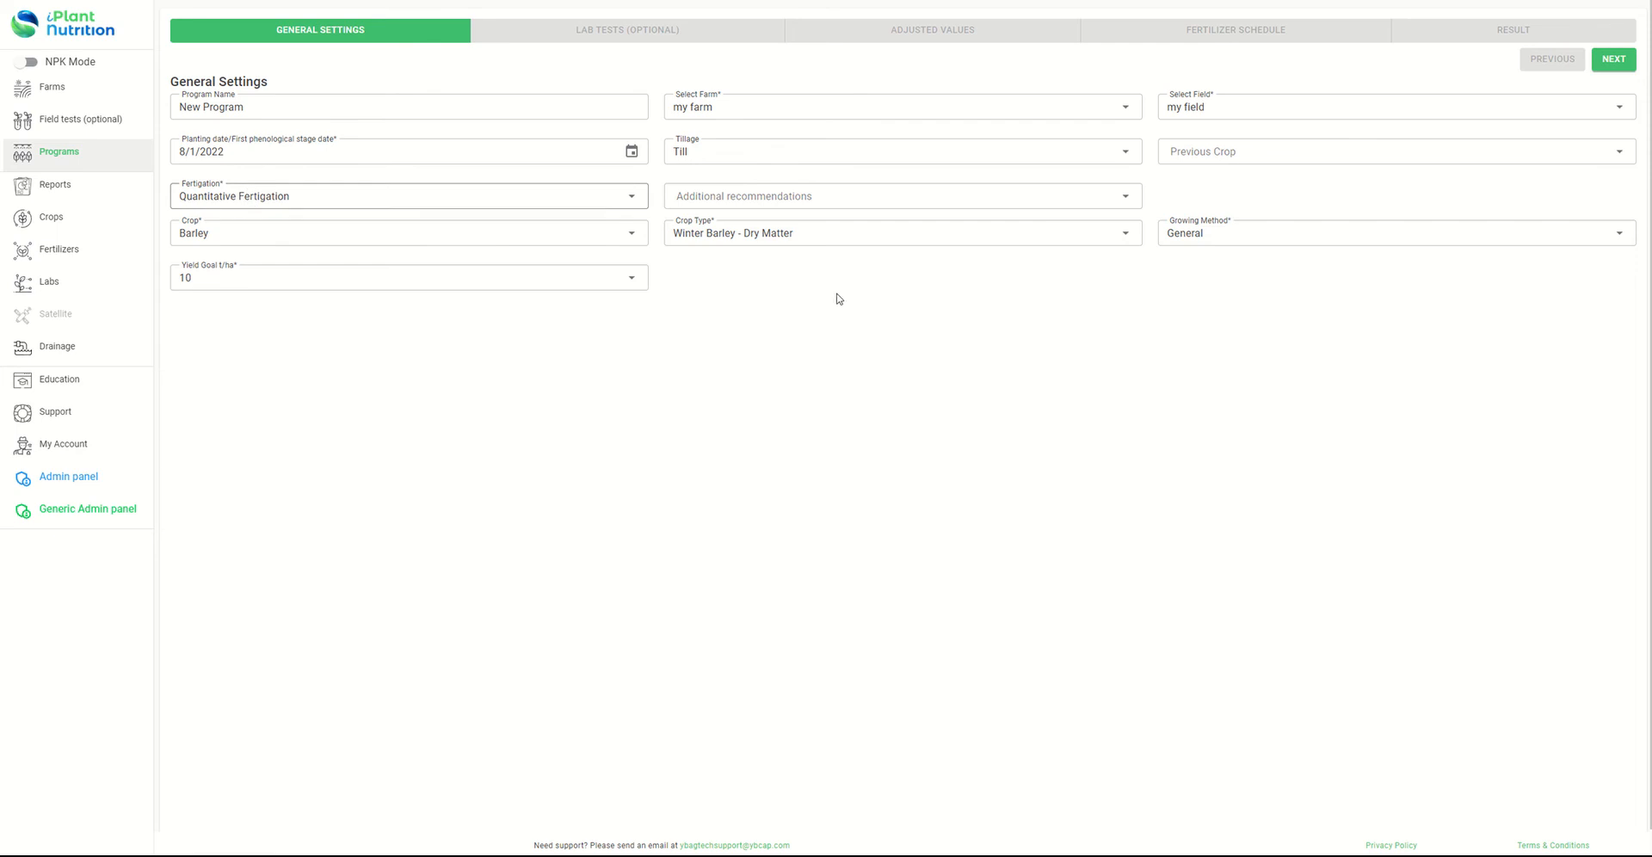
click(1608, 67)
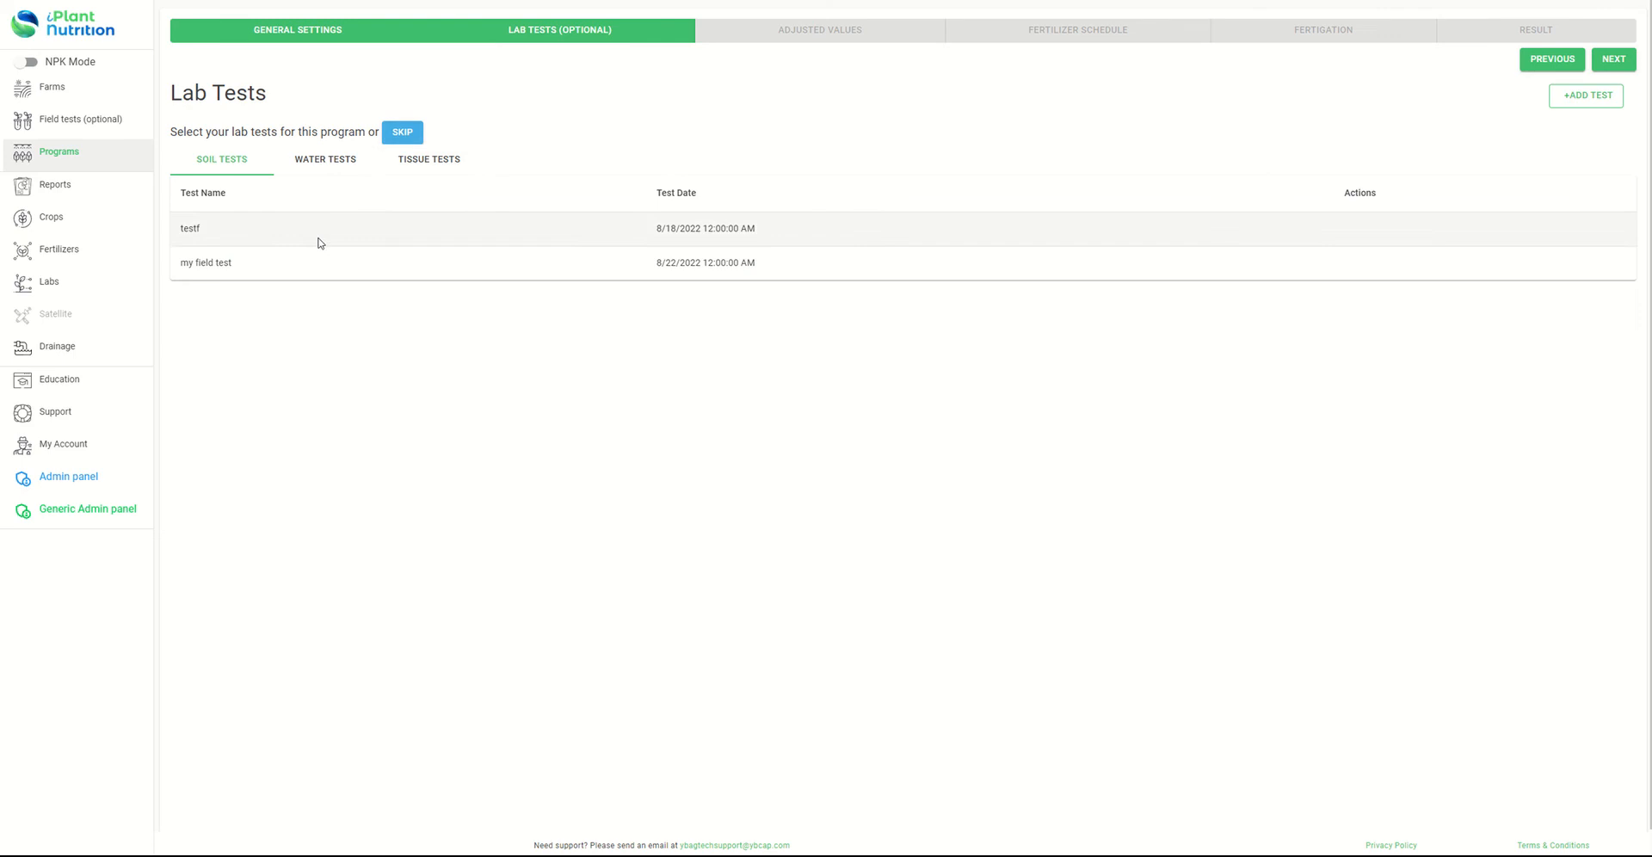
click(457, 270)
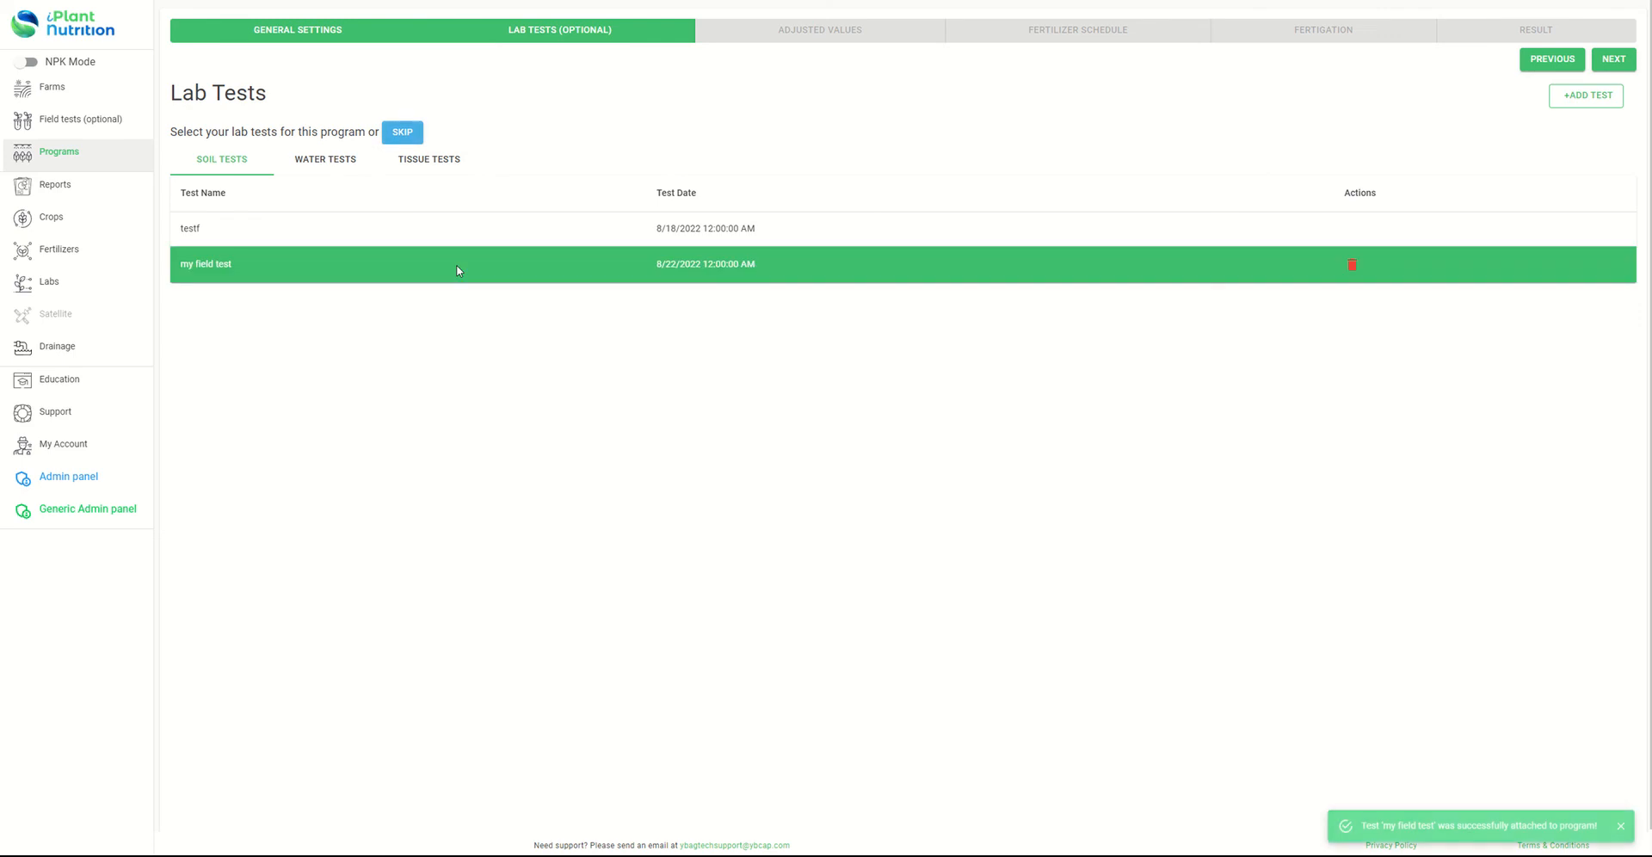
Step: Proceed to the field's adjusted requirements and examine the values of all nutrients for each barley growth stage
click(1612, 60)
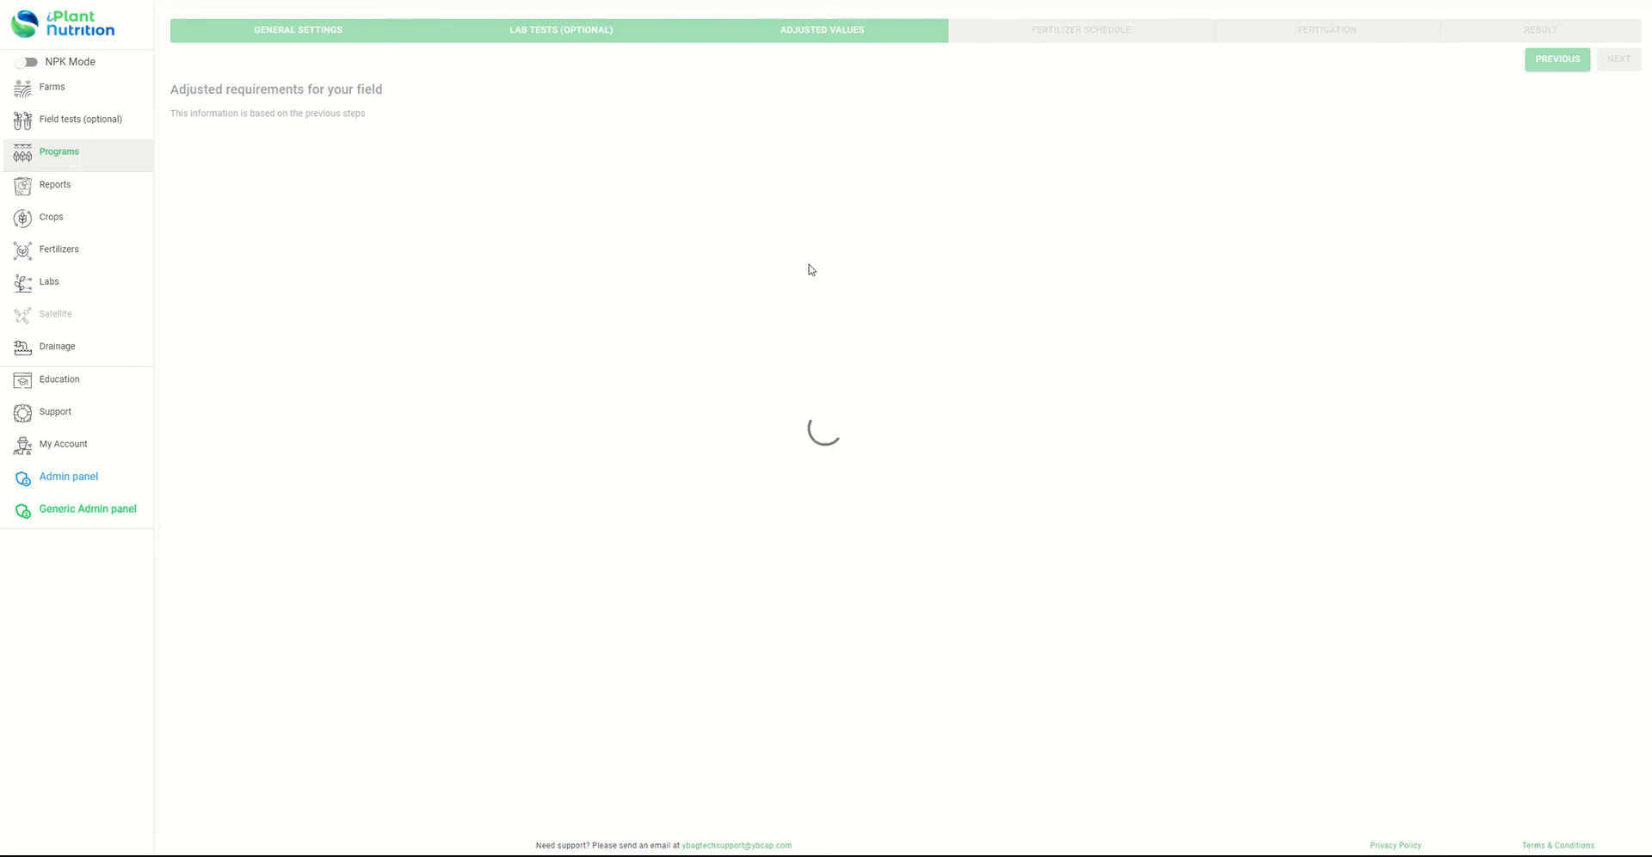
scroll(792, 307, down, 1)
scroll(792, 313, up, 1)
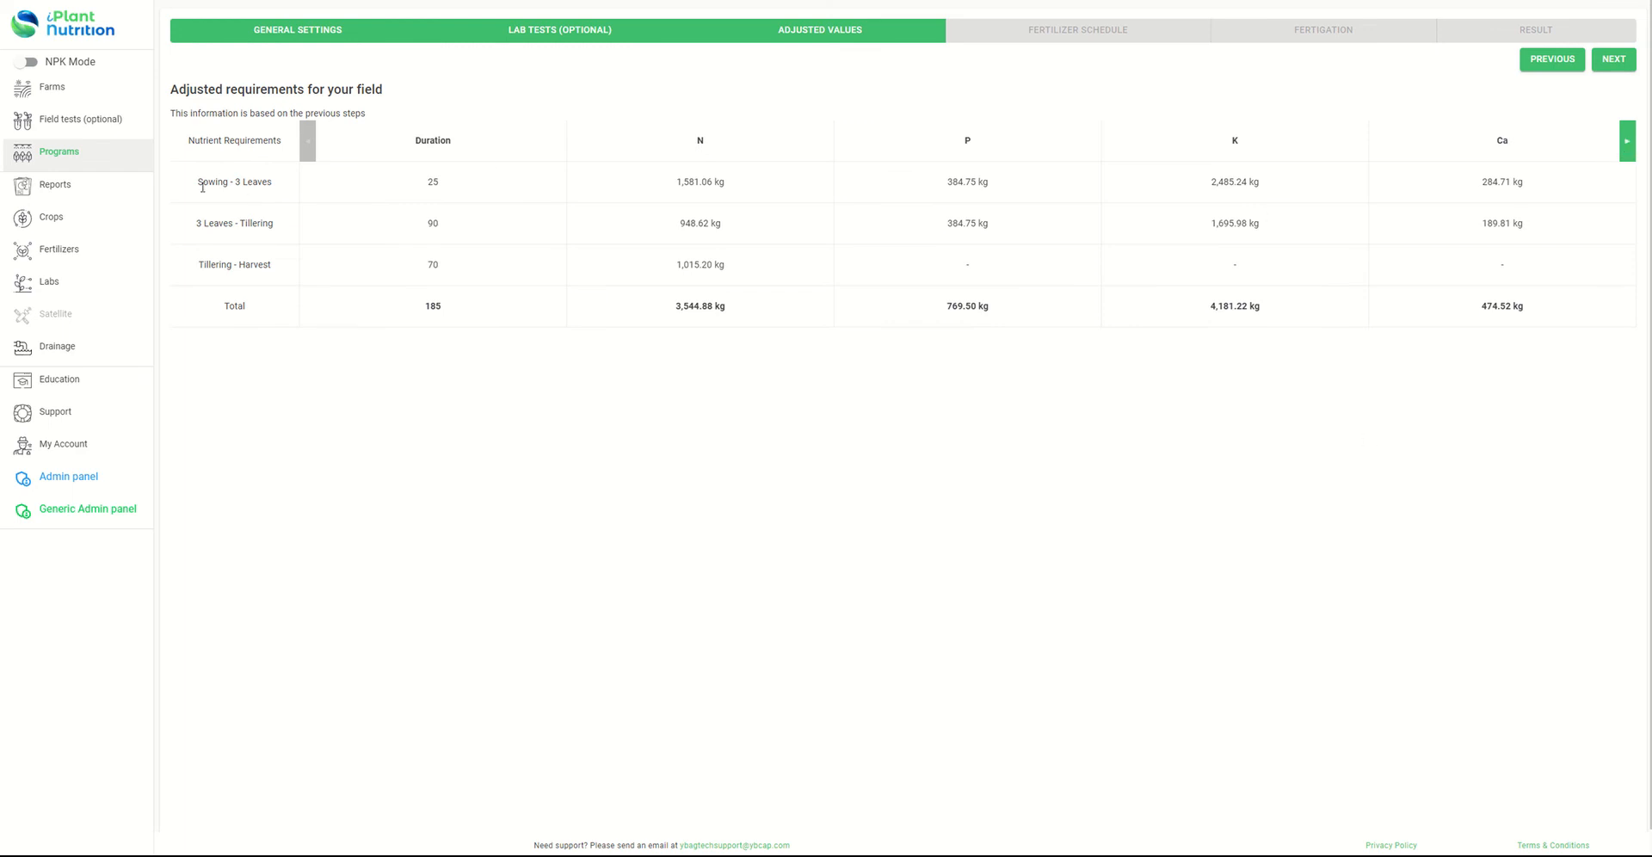
drag(223, 182, 287, 190)
drag(197, 225, 275, 225)
click(226, 263)
click(1627, 151)
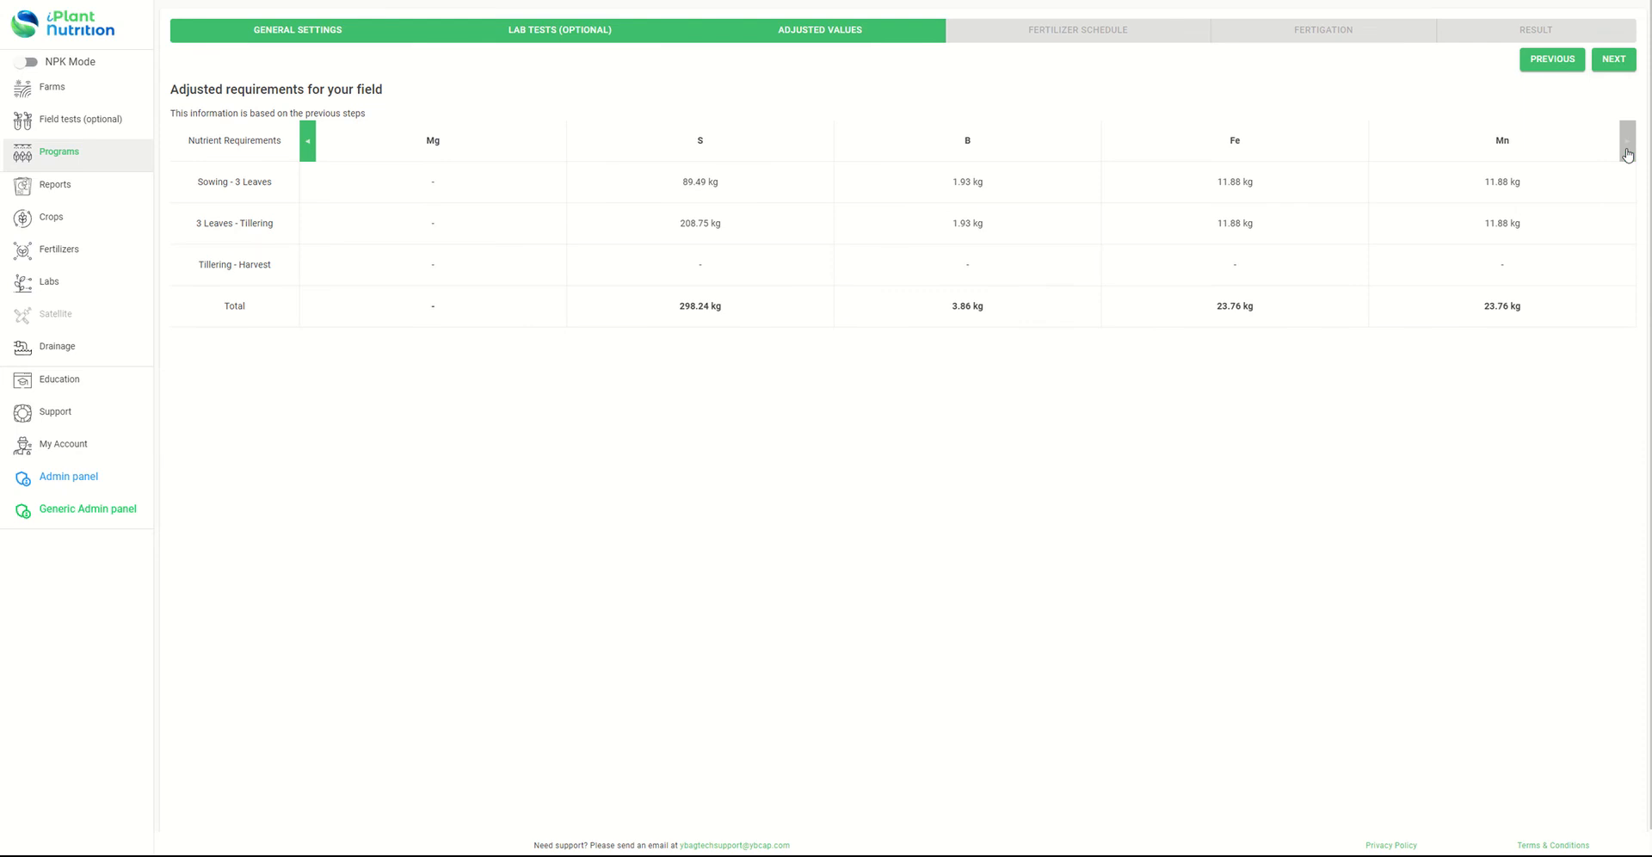
click(1627, 151)
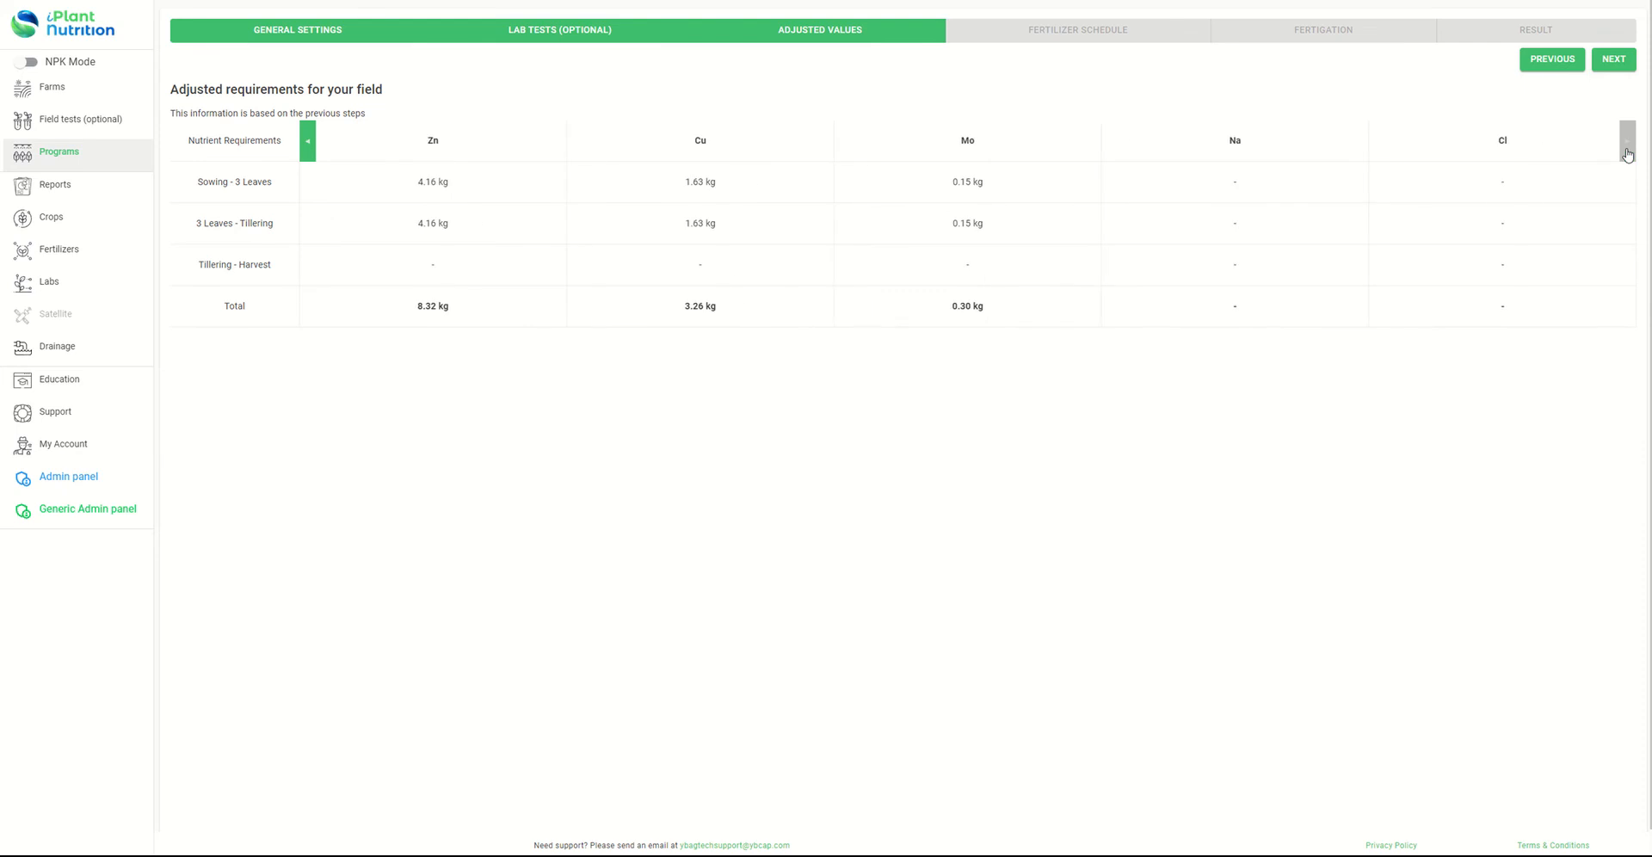
Step: Re-examine the adjusted requirements for the macronutrients, sulphur and micronutrients across the barley growth stages
click(308, 144)
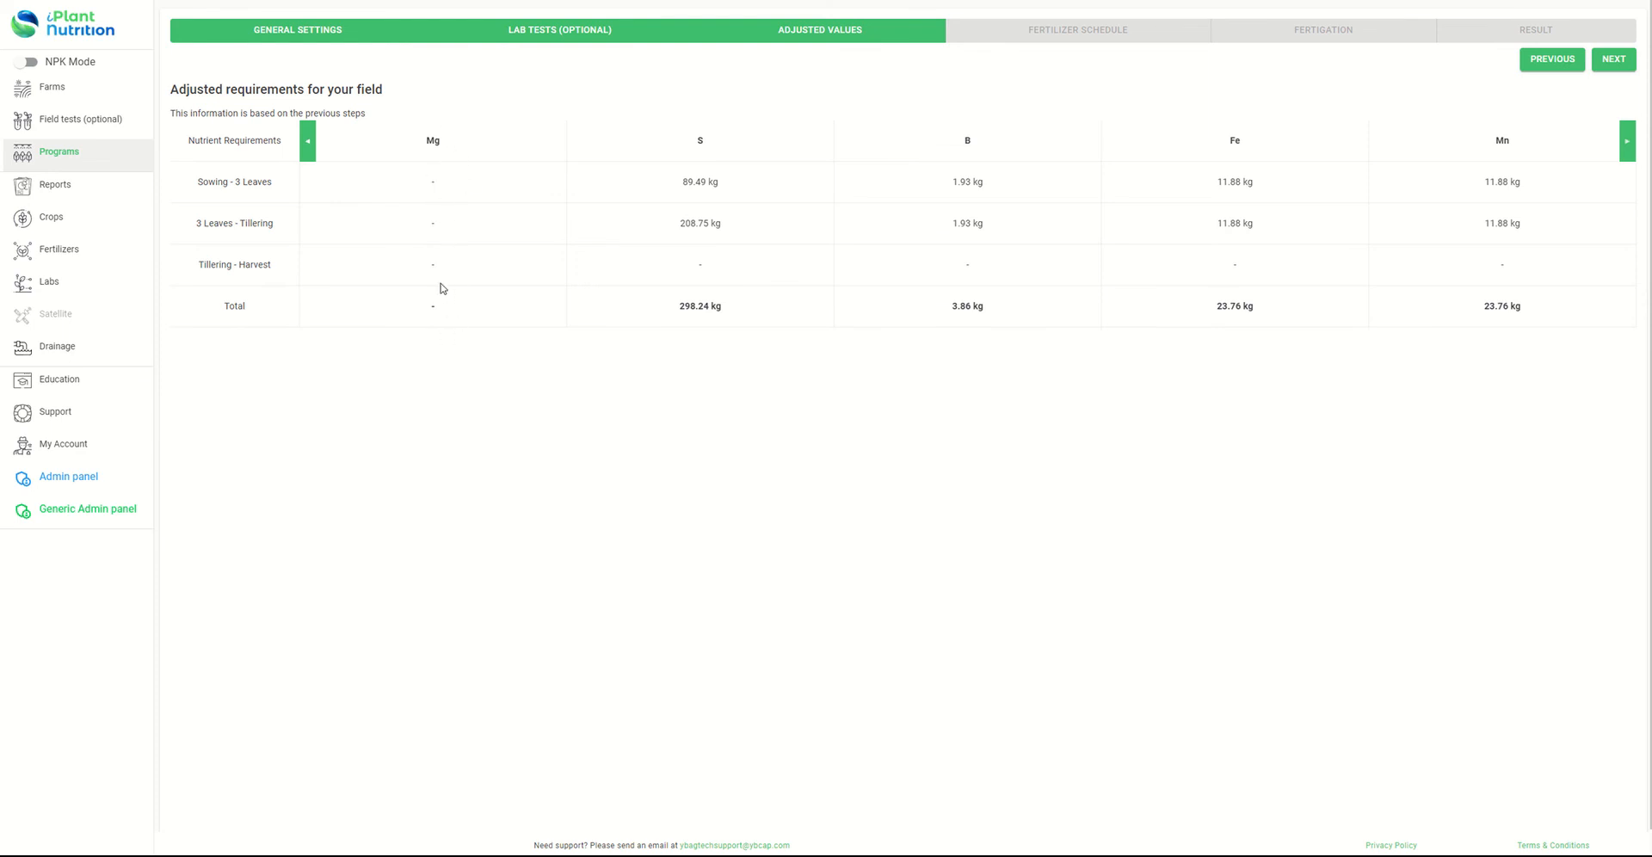
click(308, 148)
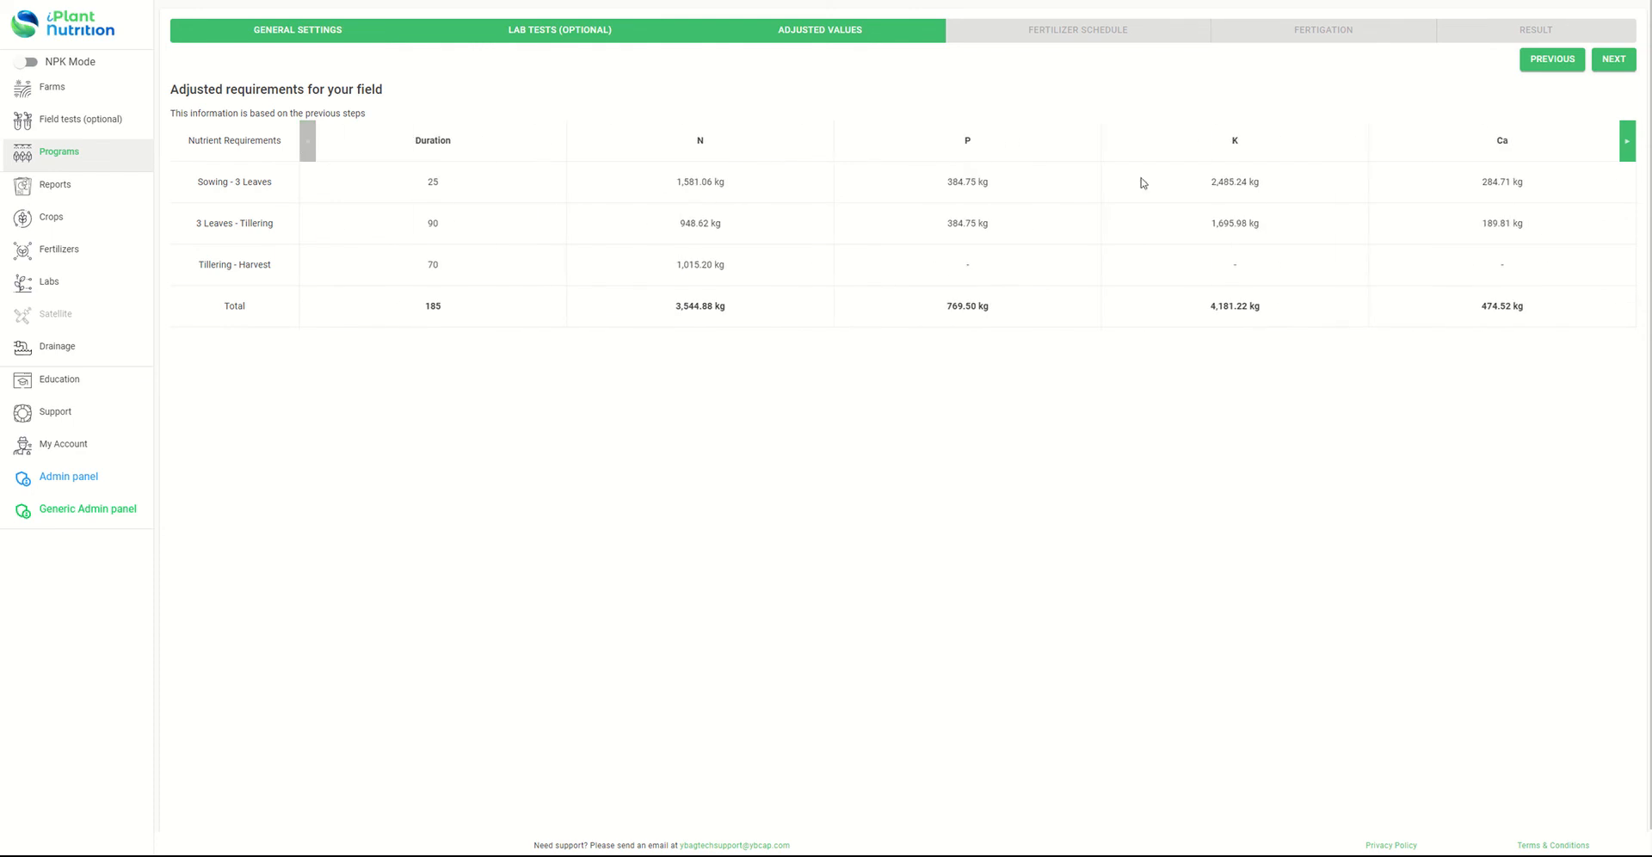
click(1623, 146)
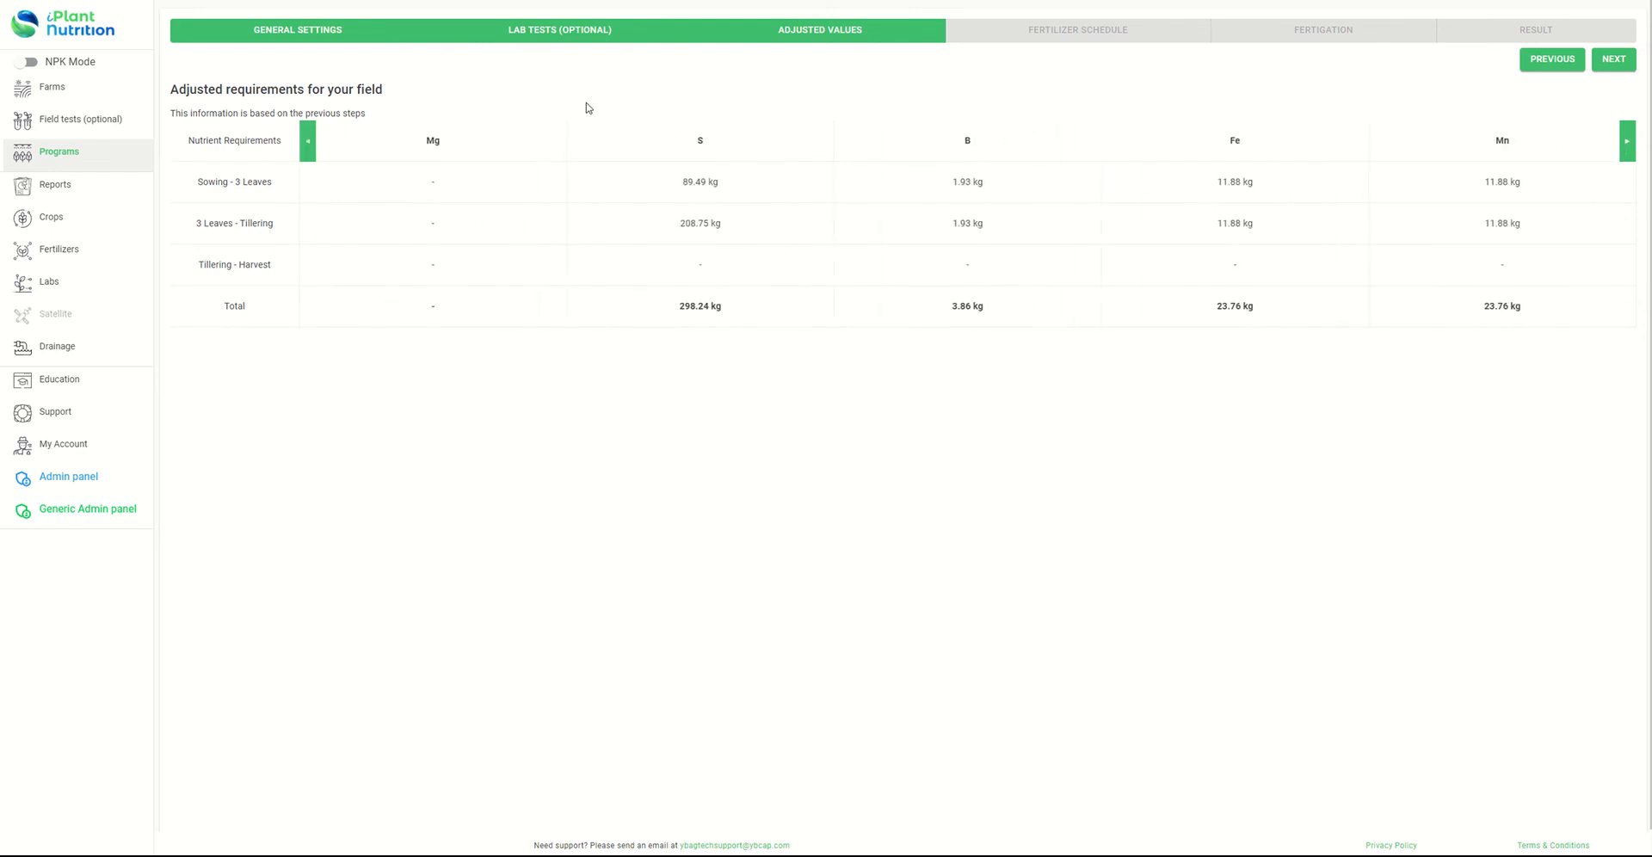
click(307, 148)
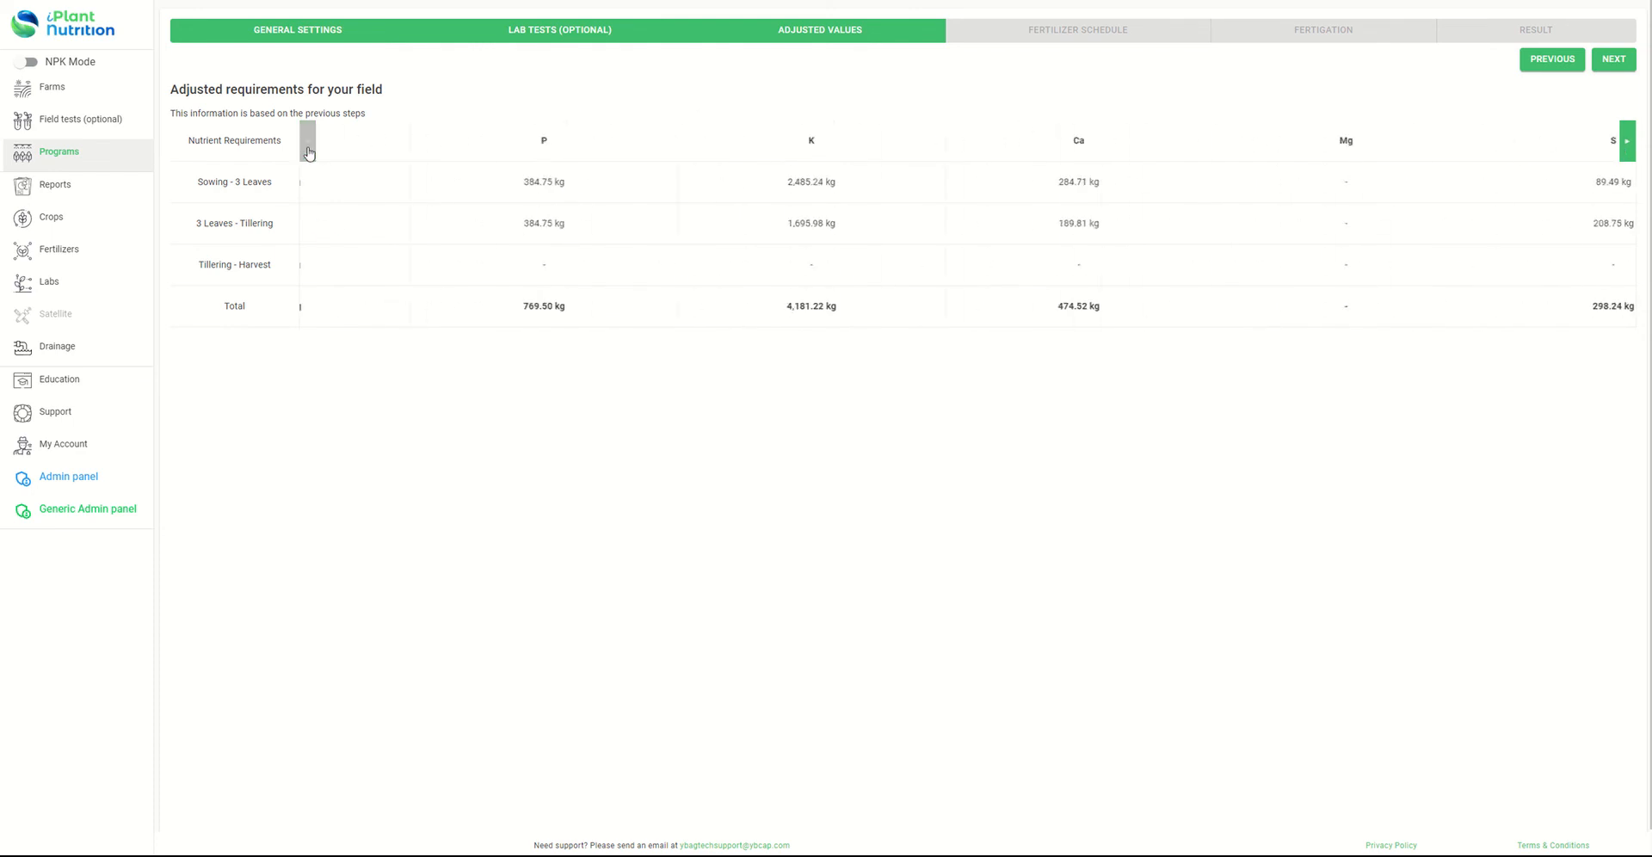
Step: Proceed to the fertilizer schedule, open the fertilizer selection and browse the favorite fertilizers
click(1614, 62)
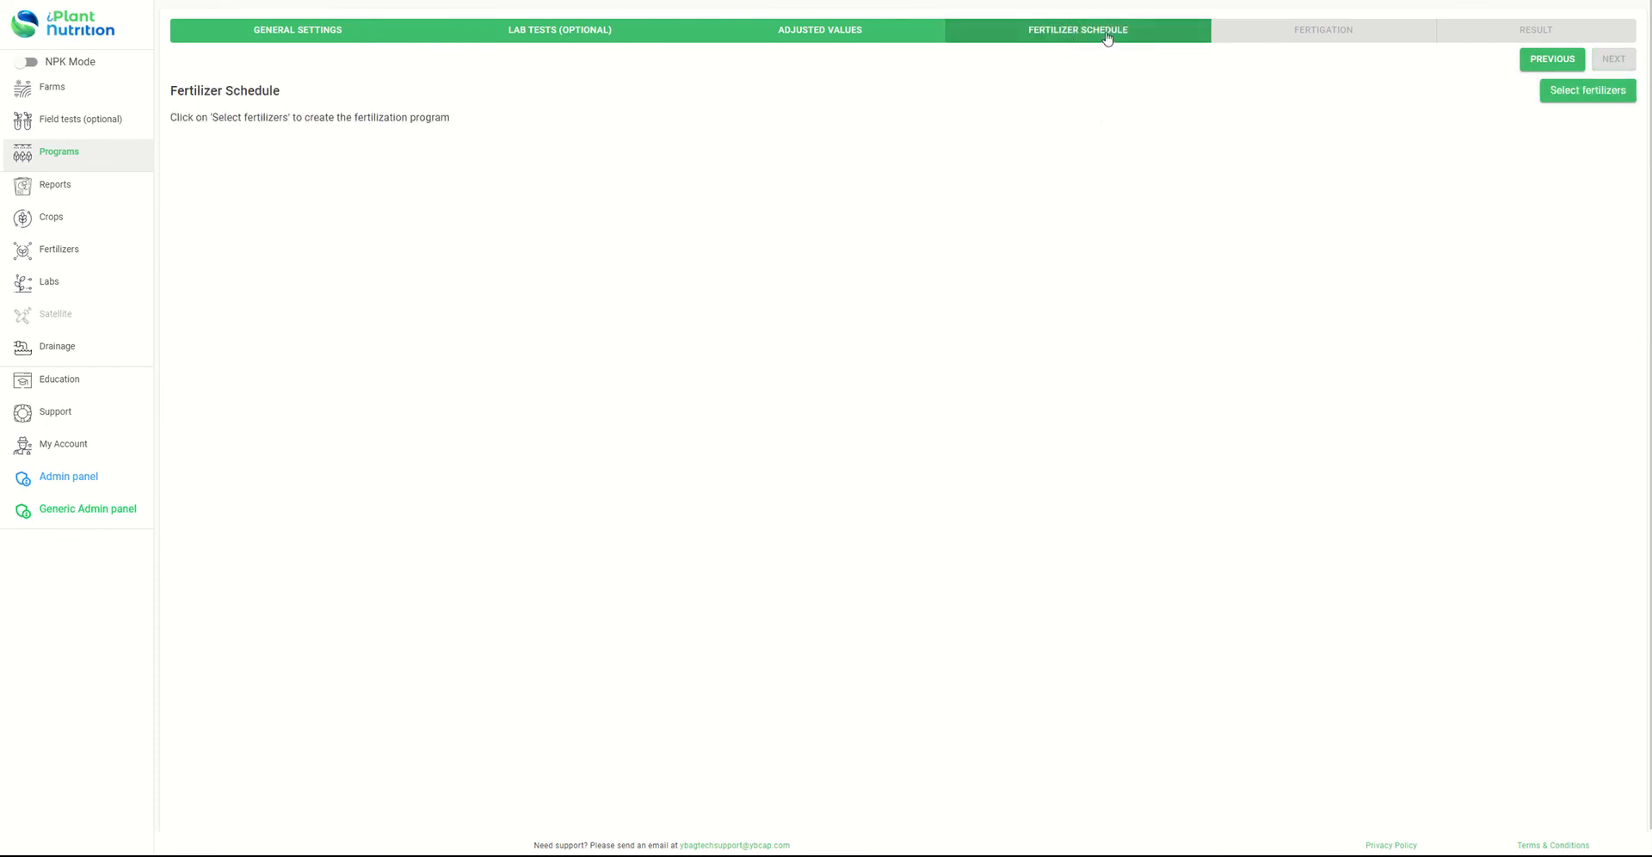
click(1563, 95)
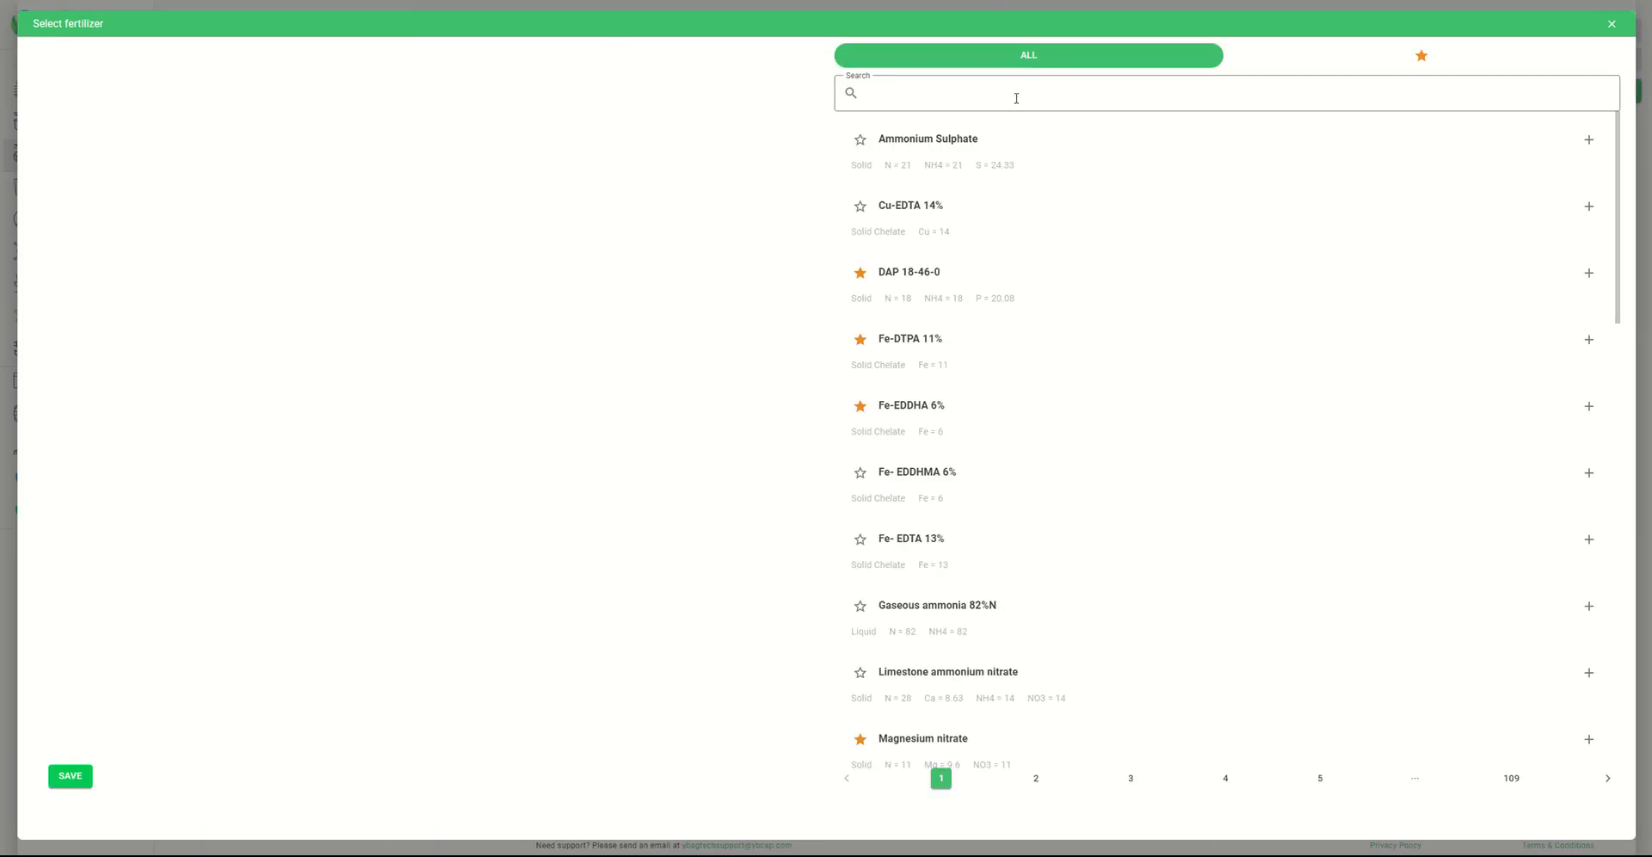
click(1015, 97)
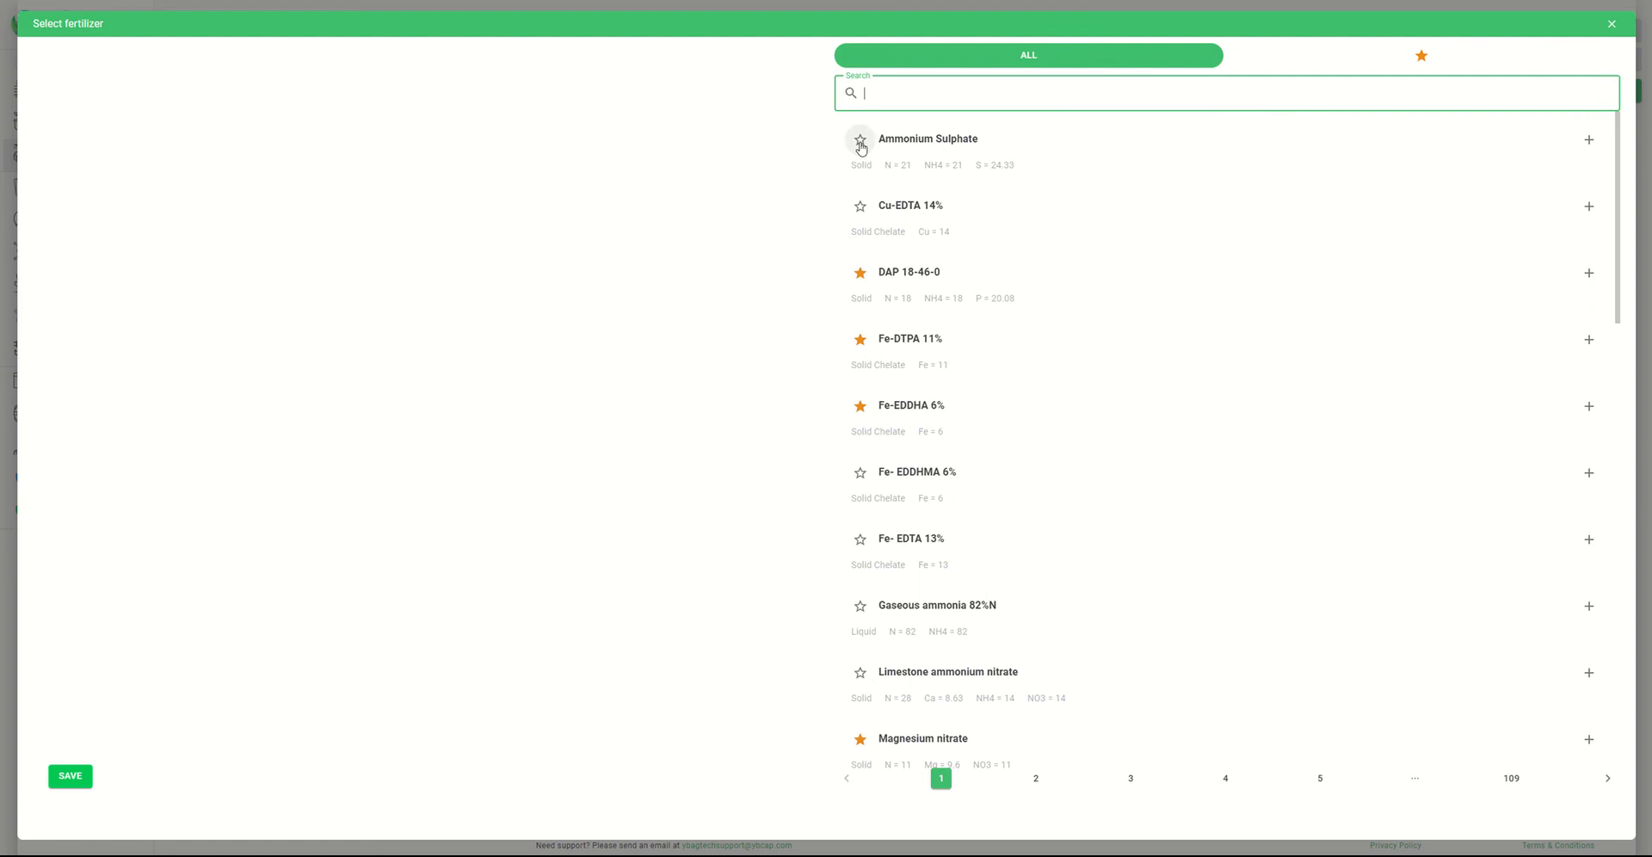
click(1346, 62)
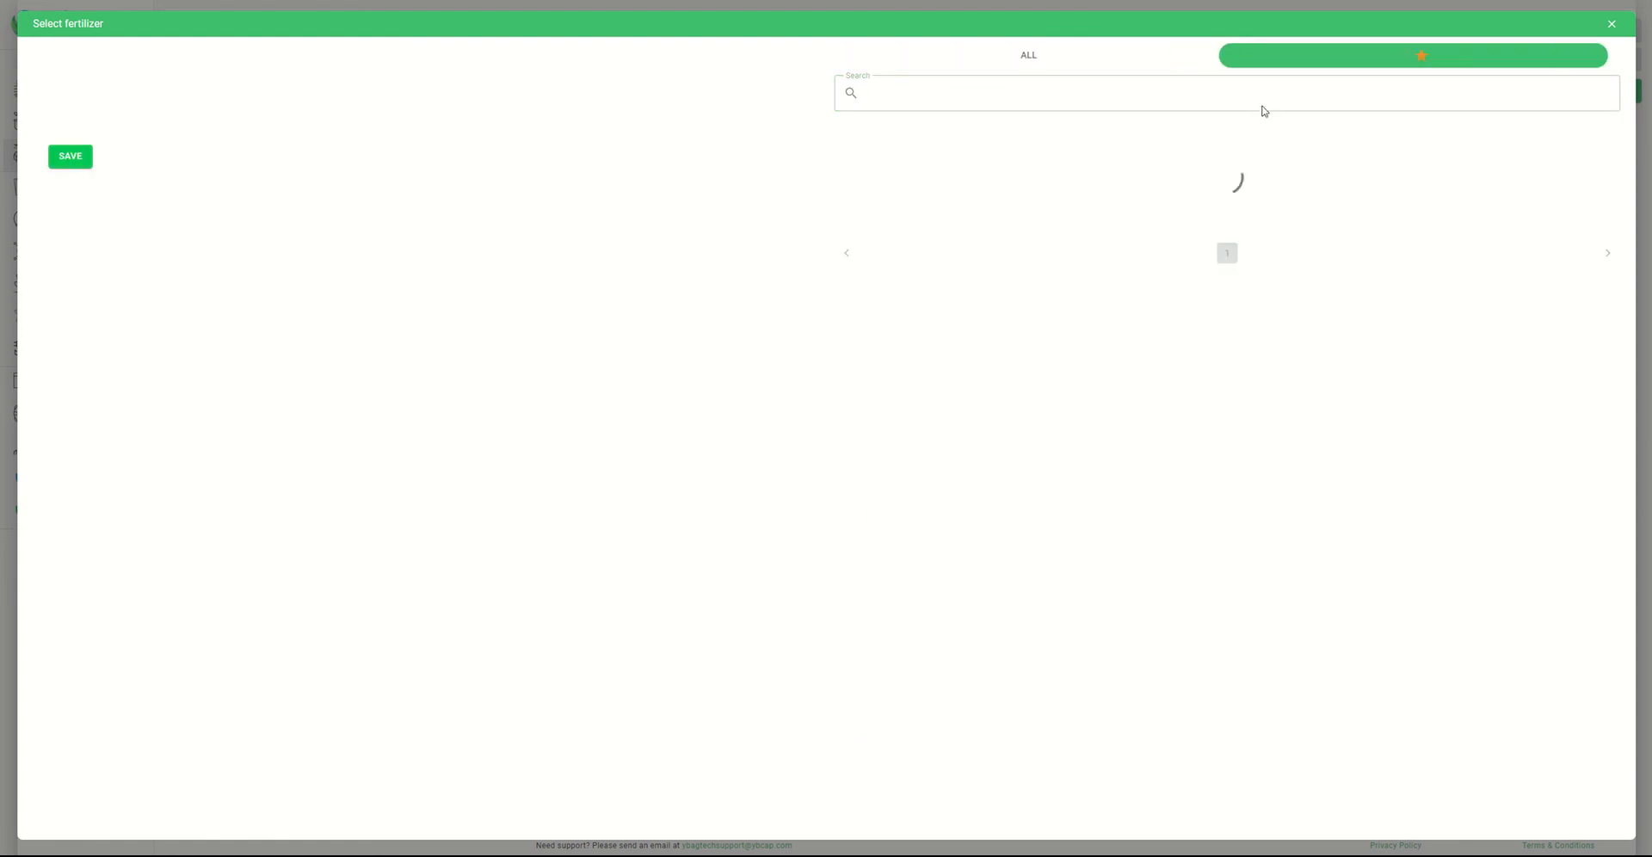
scroll(1164, 373, down, 3)
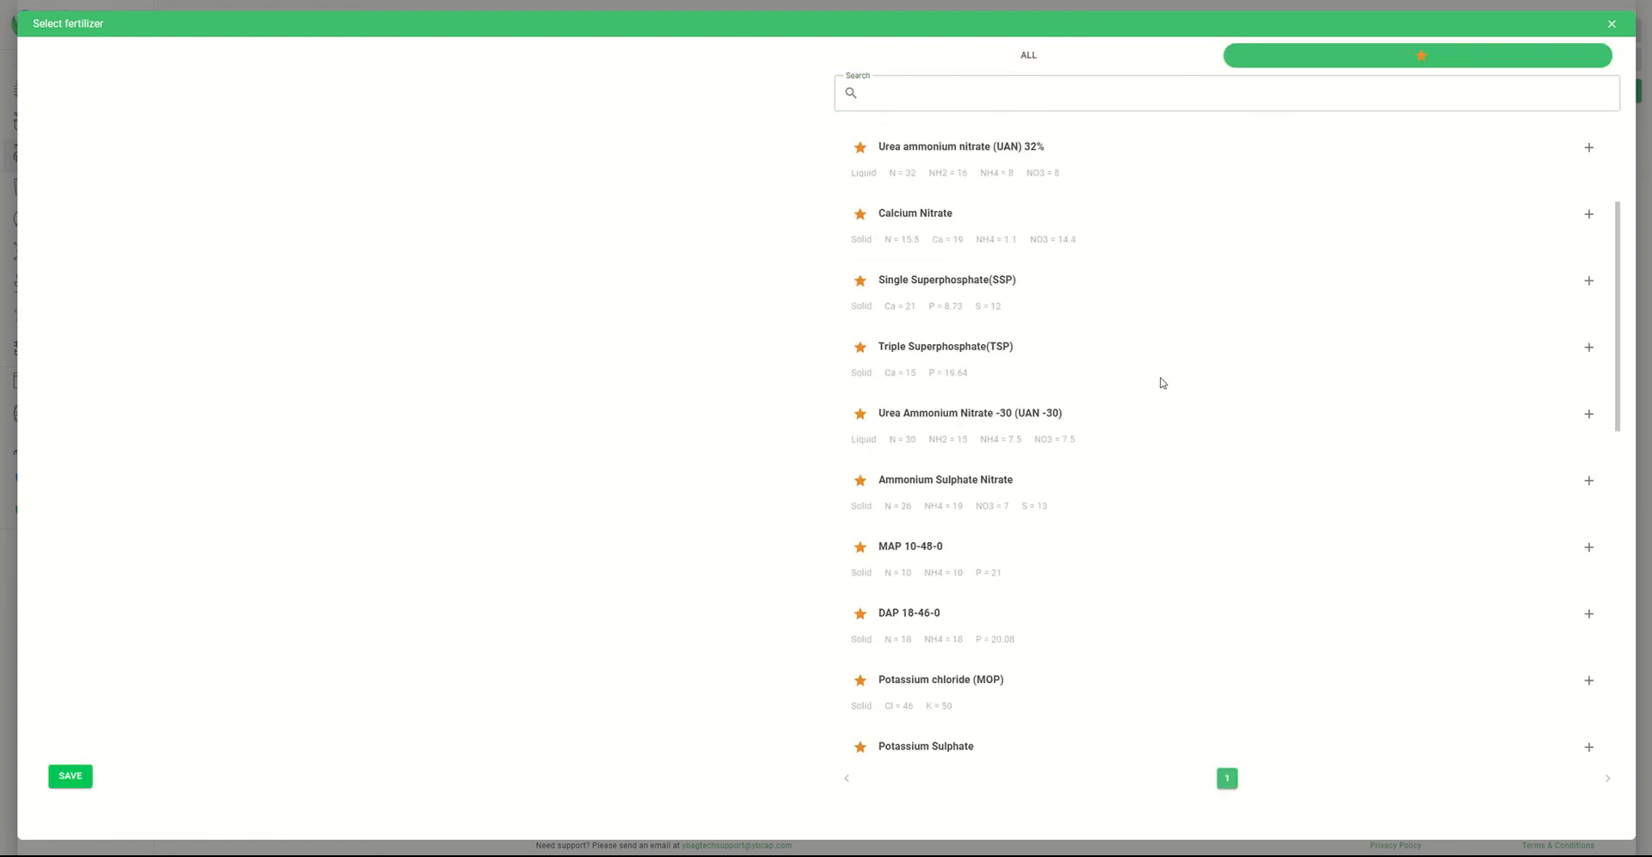
scroll(1162, 376, up, 3)
scroll(1162, 377, down, 5)
scroll(1161, 376, up, 5)
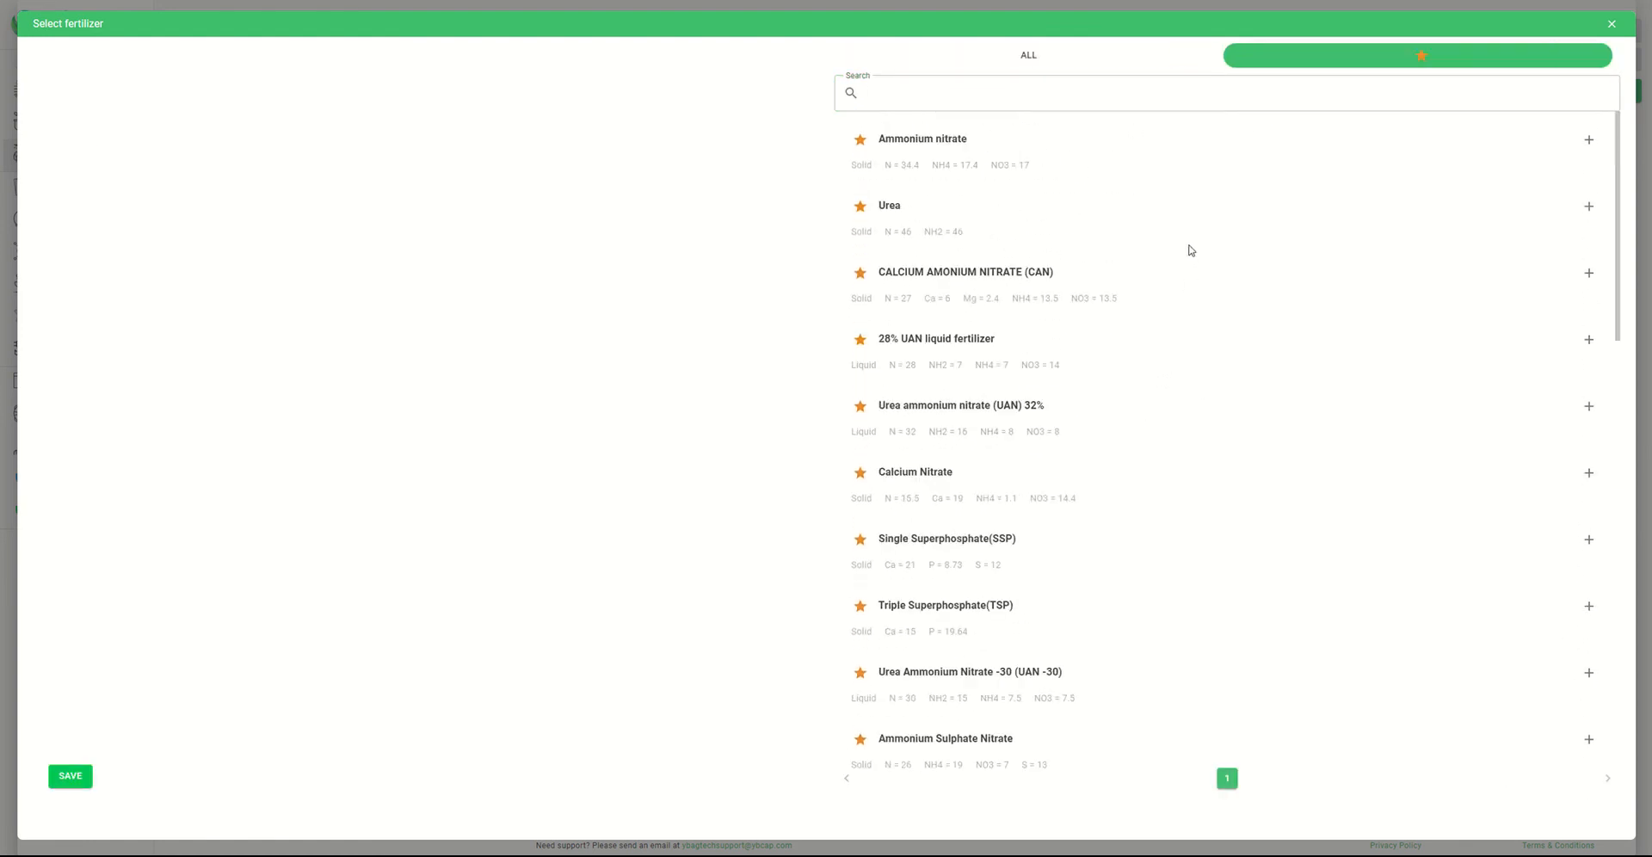
Step: Add Ammonium nitrate, Urea, Calcium Ammonium Nitrate (CAN), Calcium Nitrate and Single Superphosphate (SSP) to the selected fertilizers
click(1589, 140)
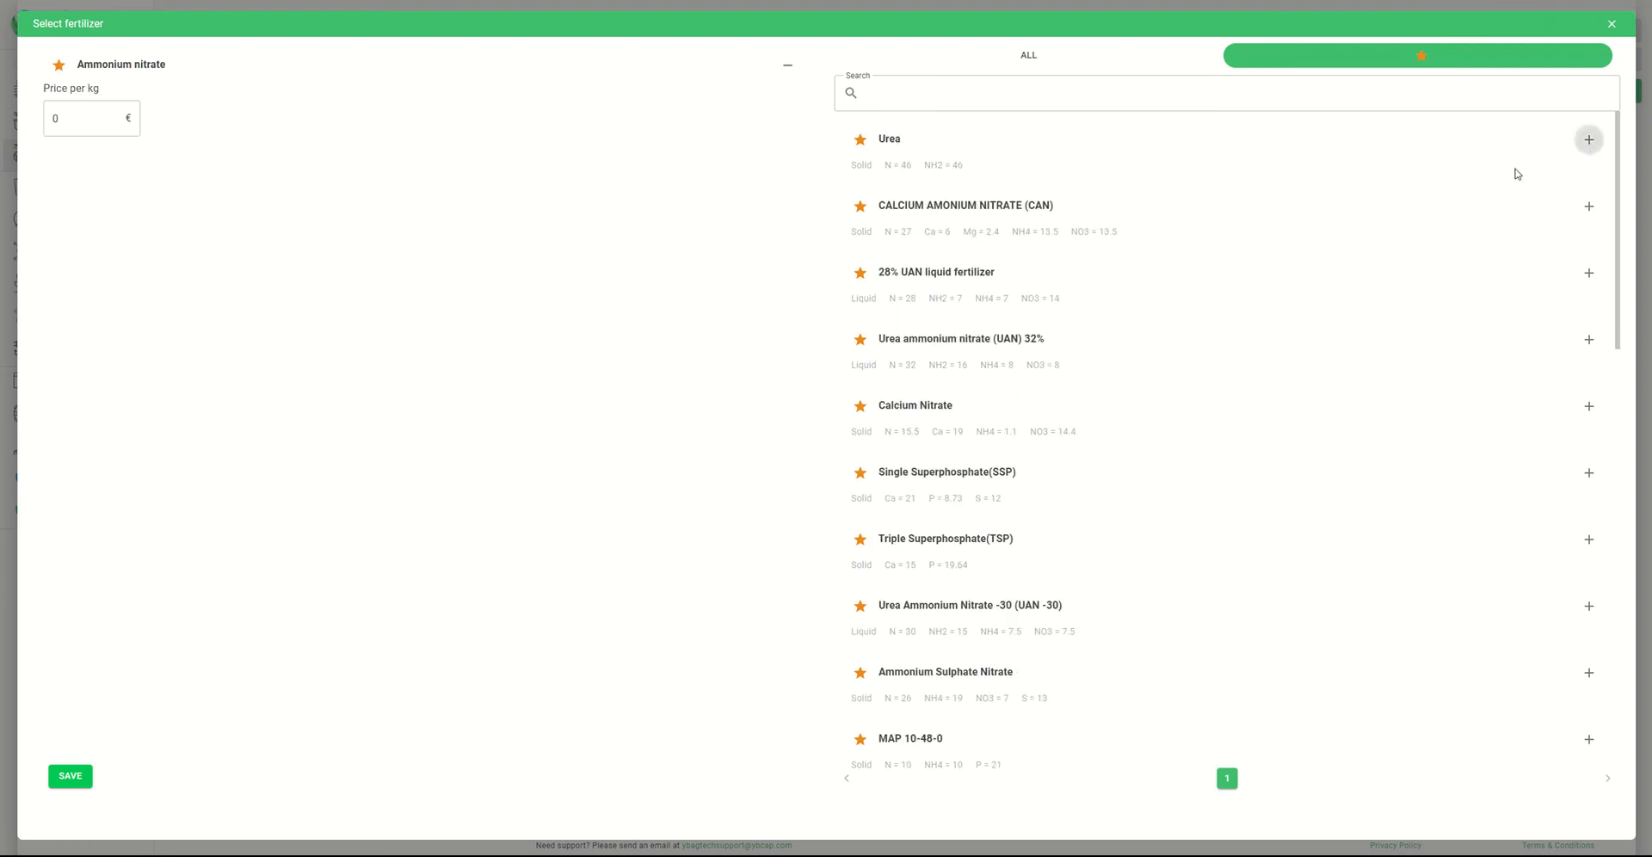
click(1589, 141)
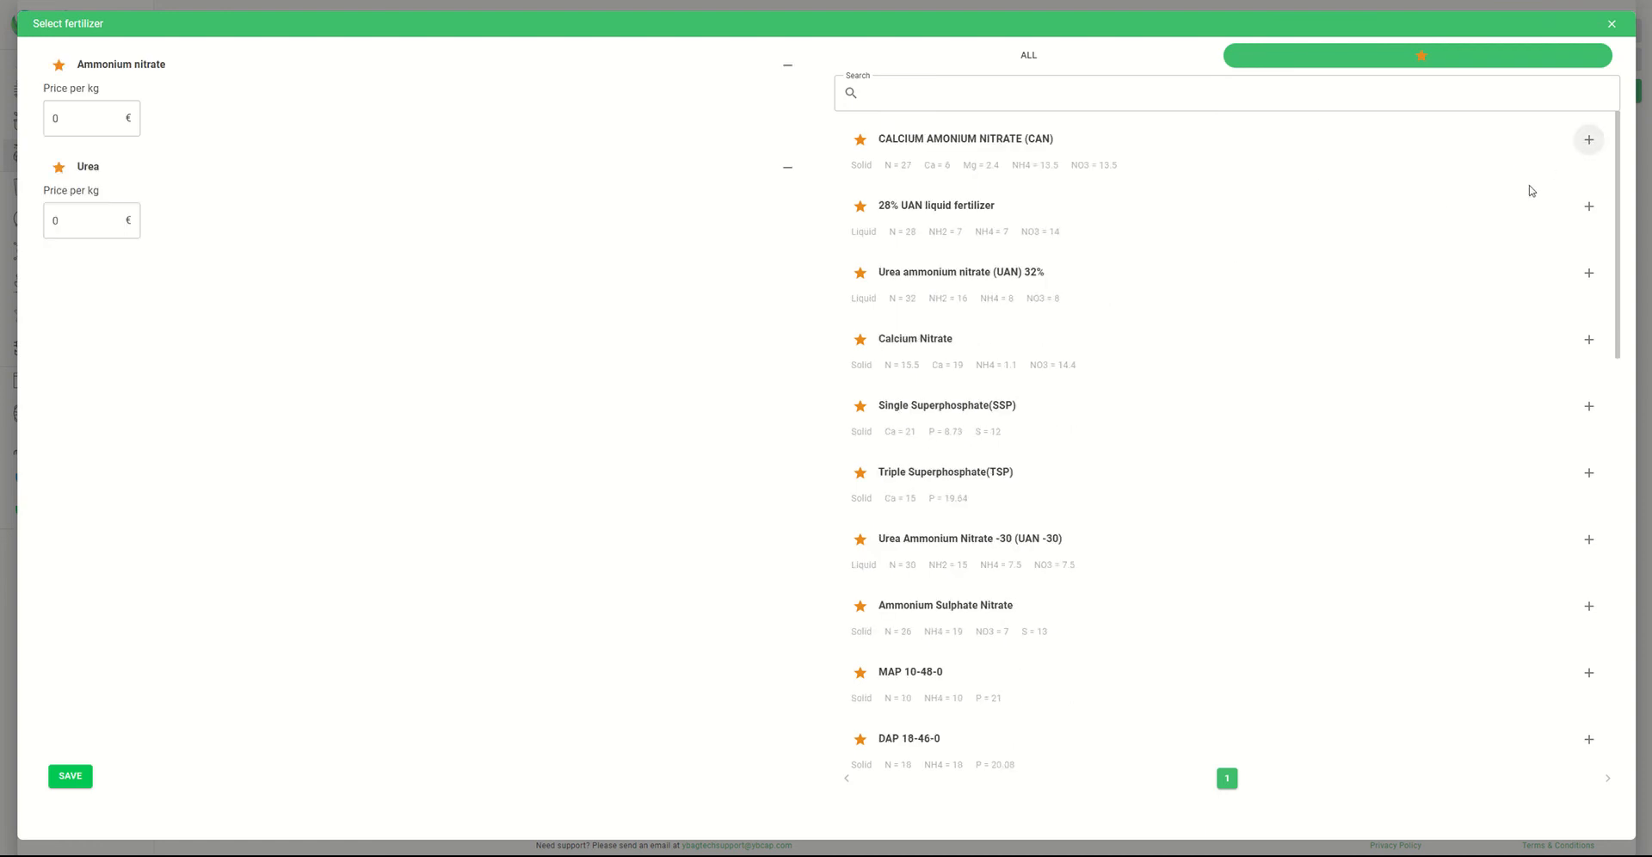
click(1589, 140)
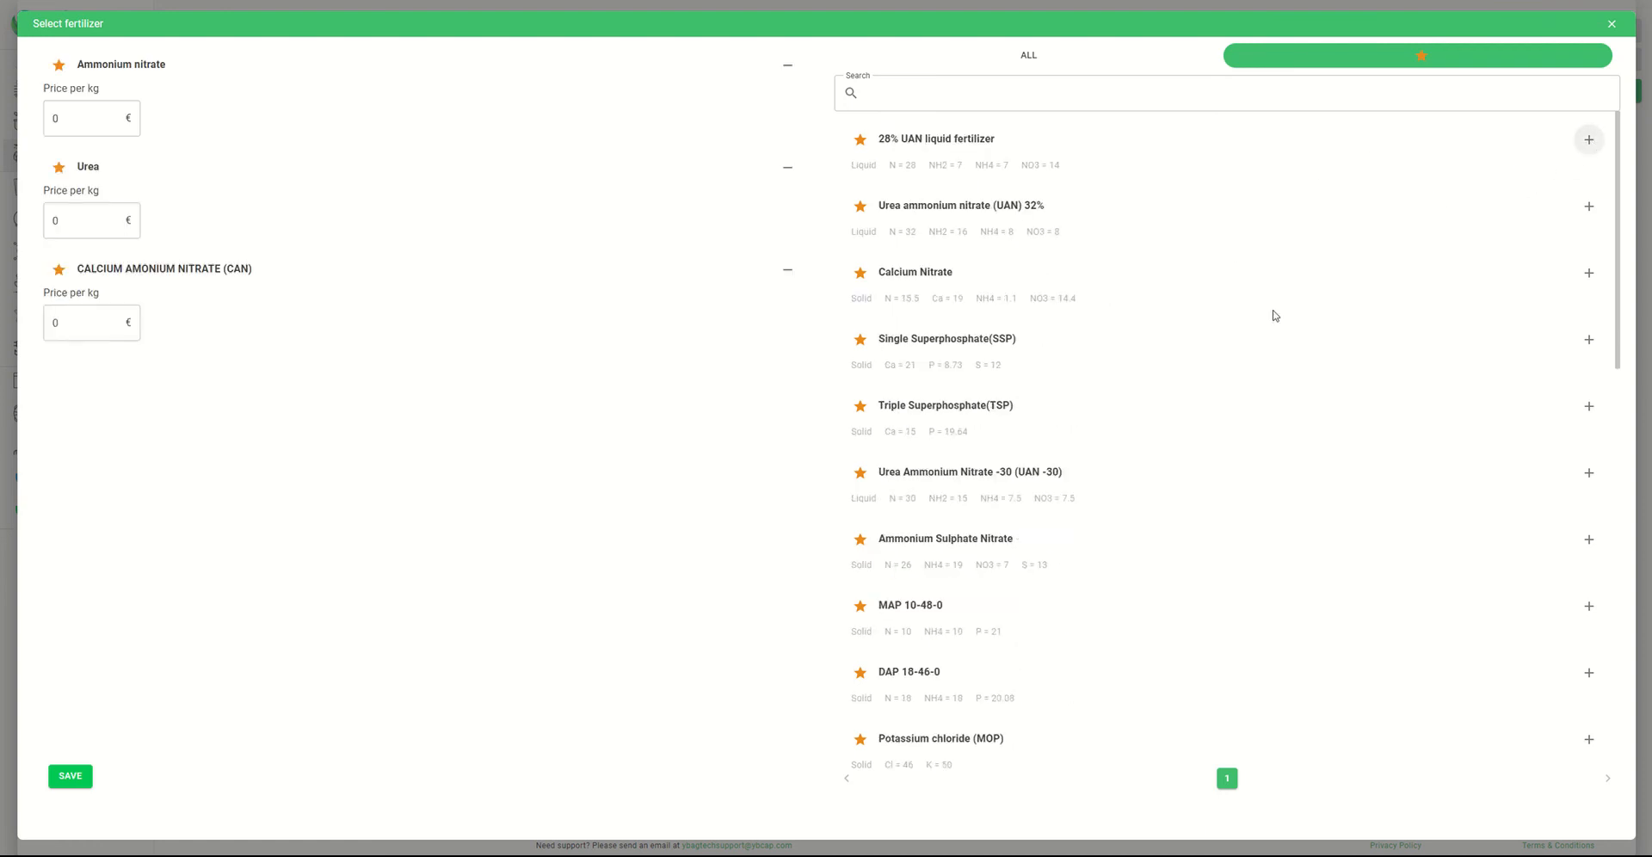
click(1589, 273)
click(1590, 273)
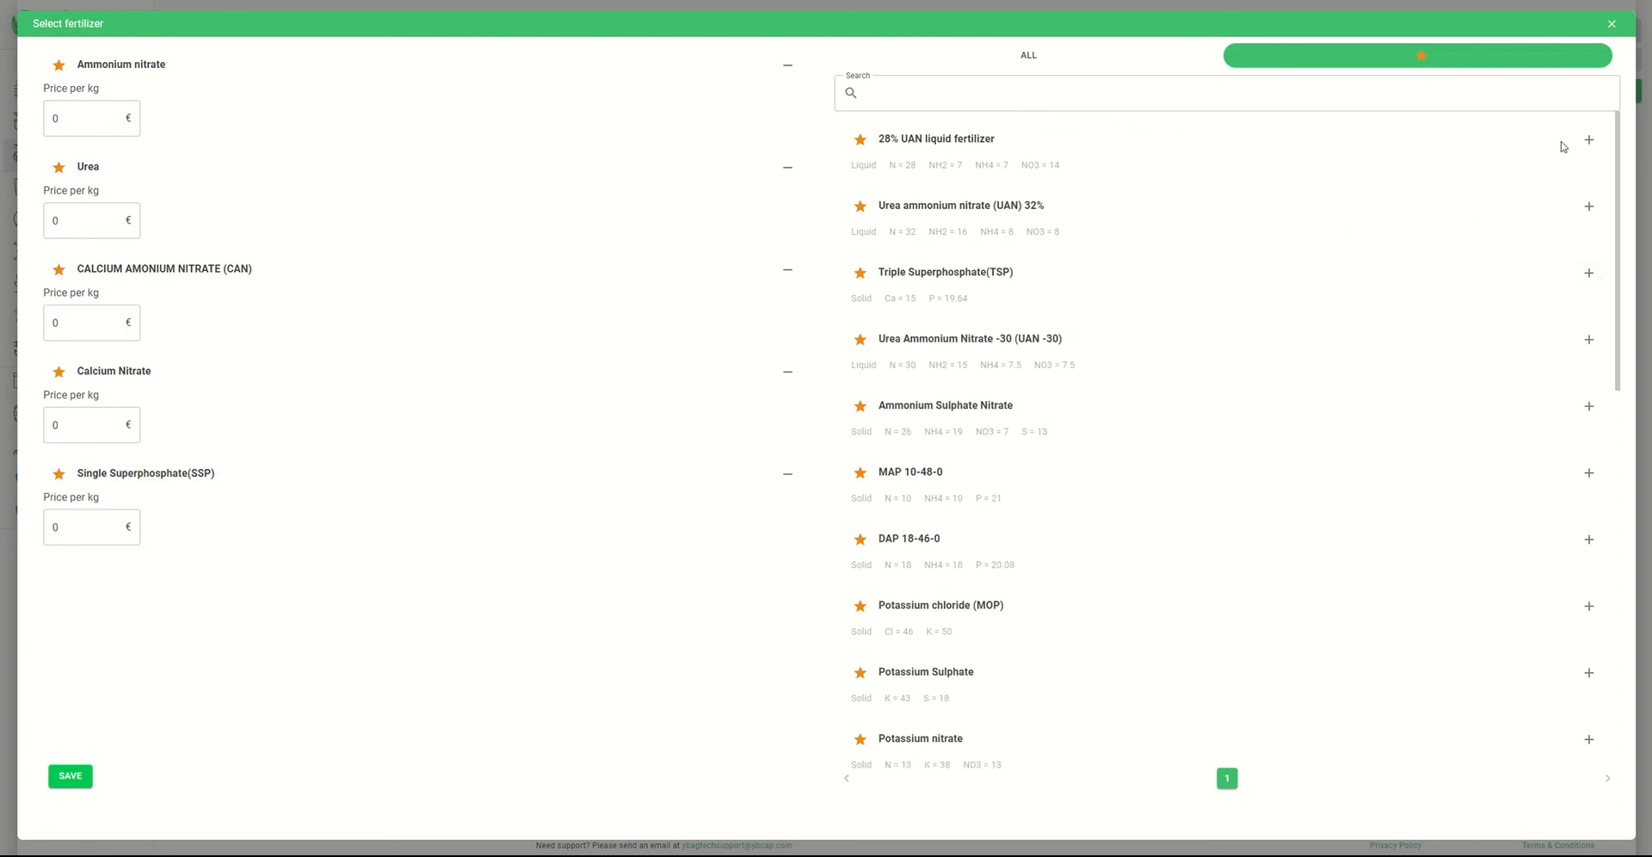
Step: Add all remaining favorite fertilizers, from 28% UAN liquid fertilizer through Borax, and save the selection
click(1589, 140)
click(1589, 140)
click(1589, 140)
click(1589, 140)
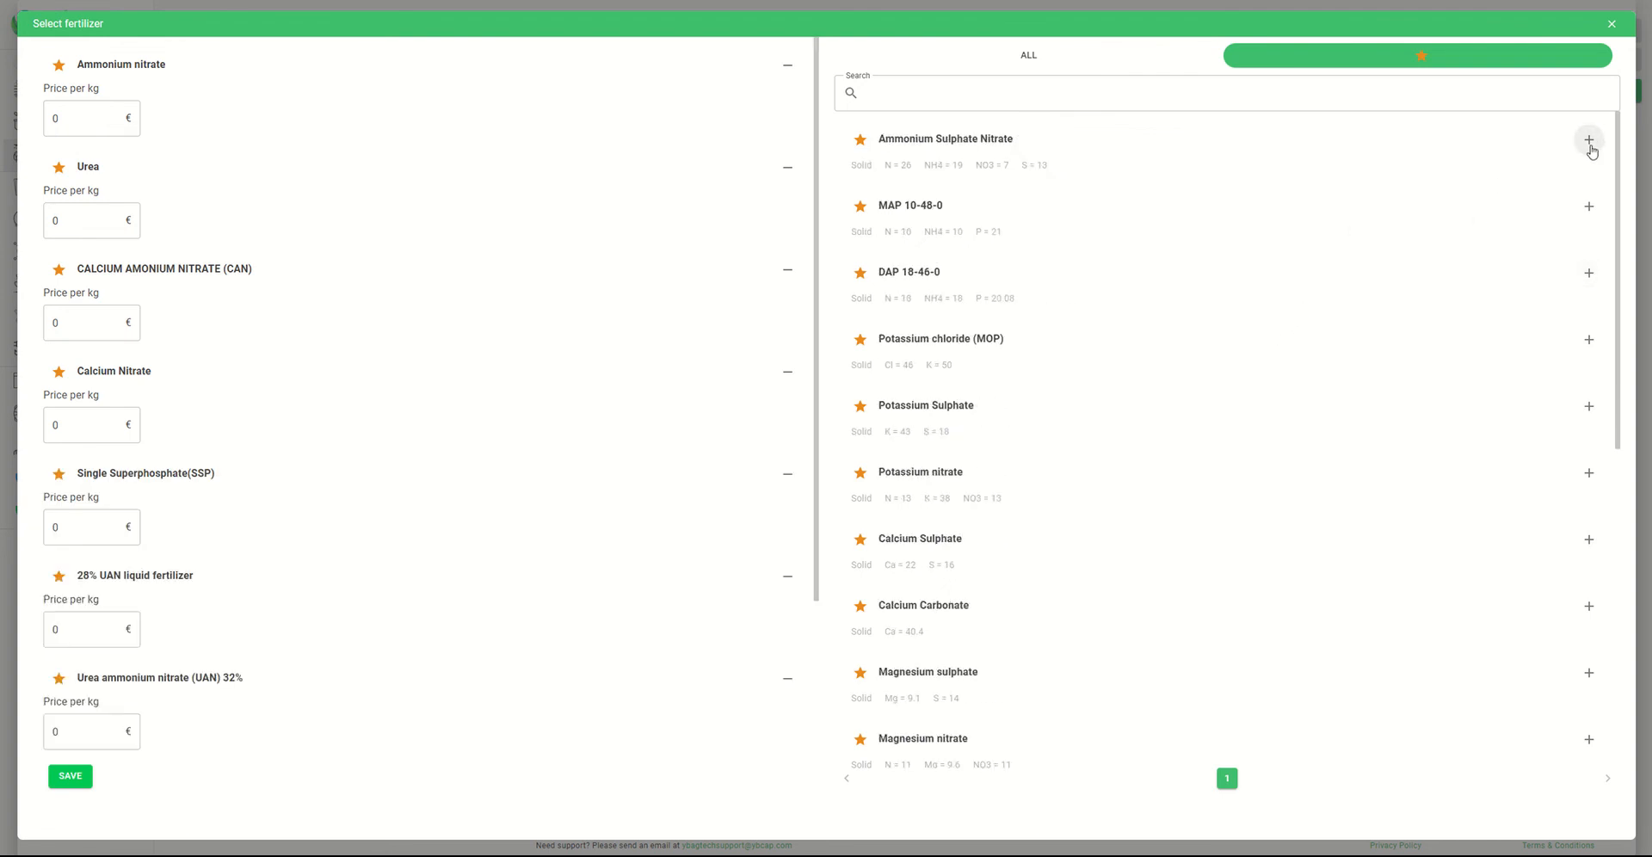
double_click(1589, 140)
double_click(1589, 141)
triple_click(1589, 140)
triple_click(1589, 140)
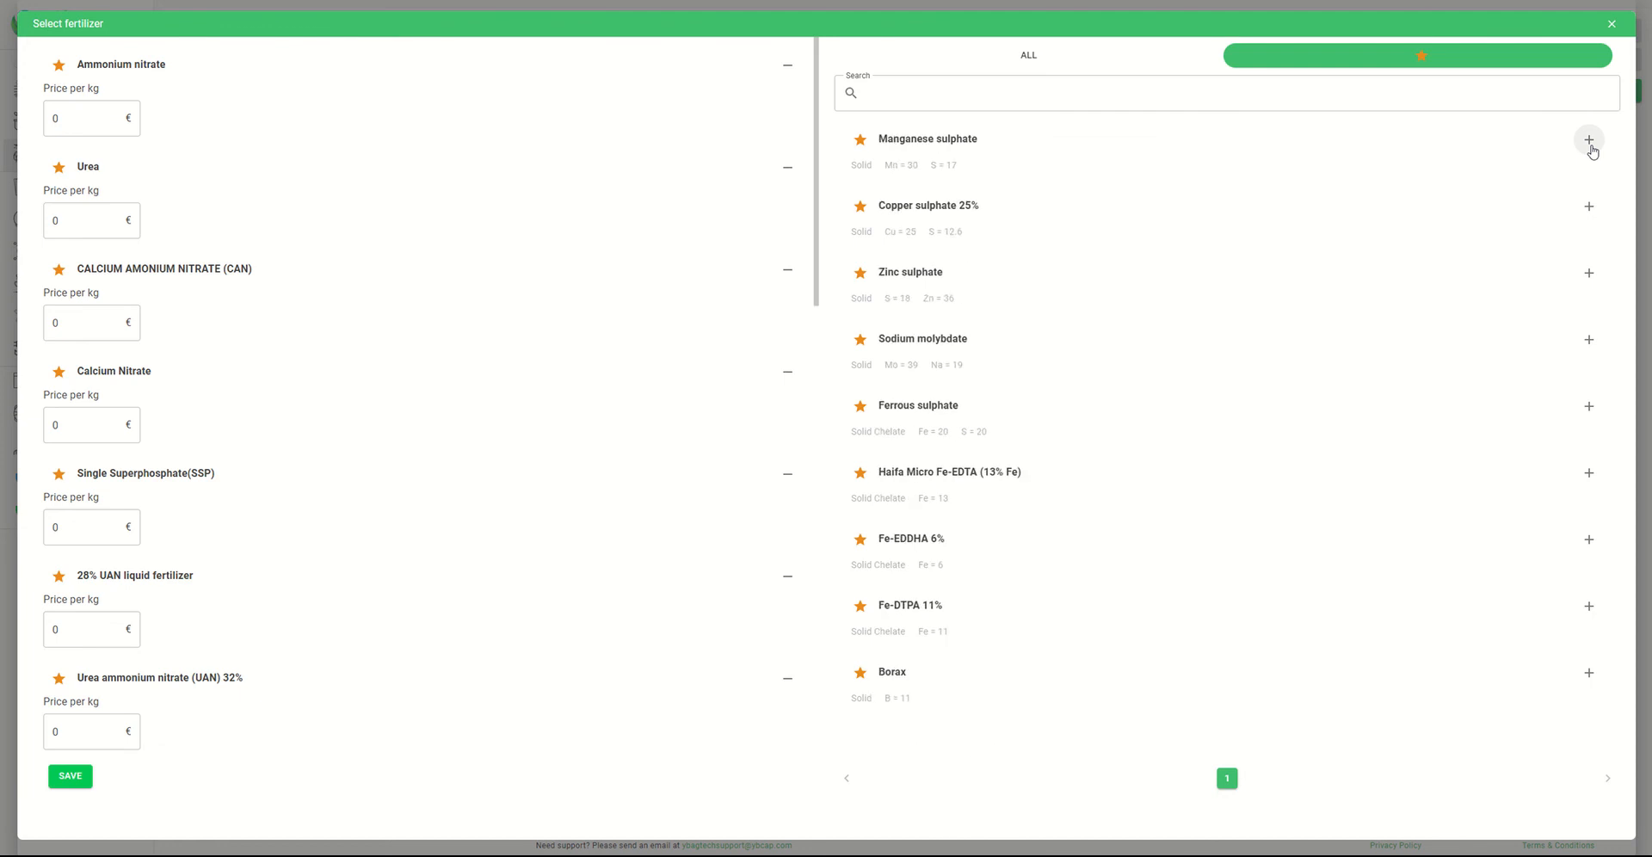
triple_click(1589, 140)
click(1589, 140)
triple_click(1589, 141)
click(1589, 140)
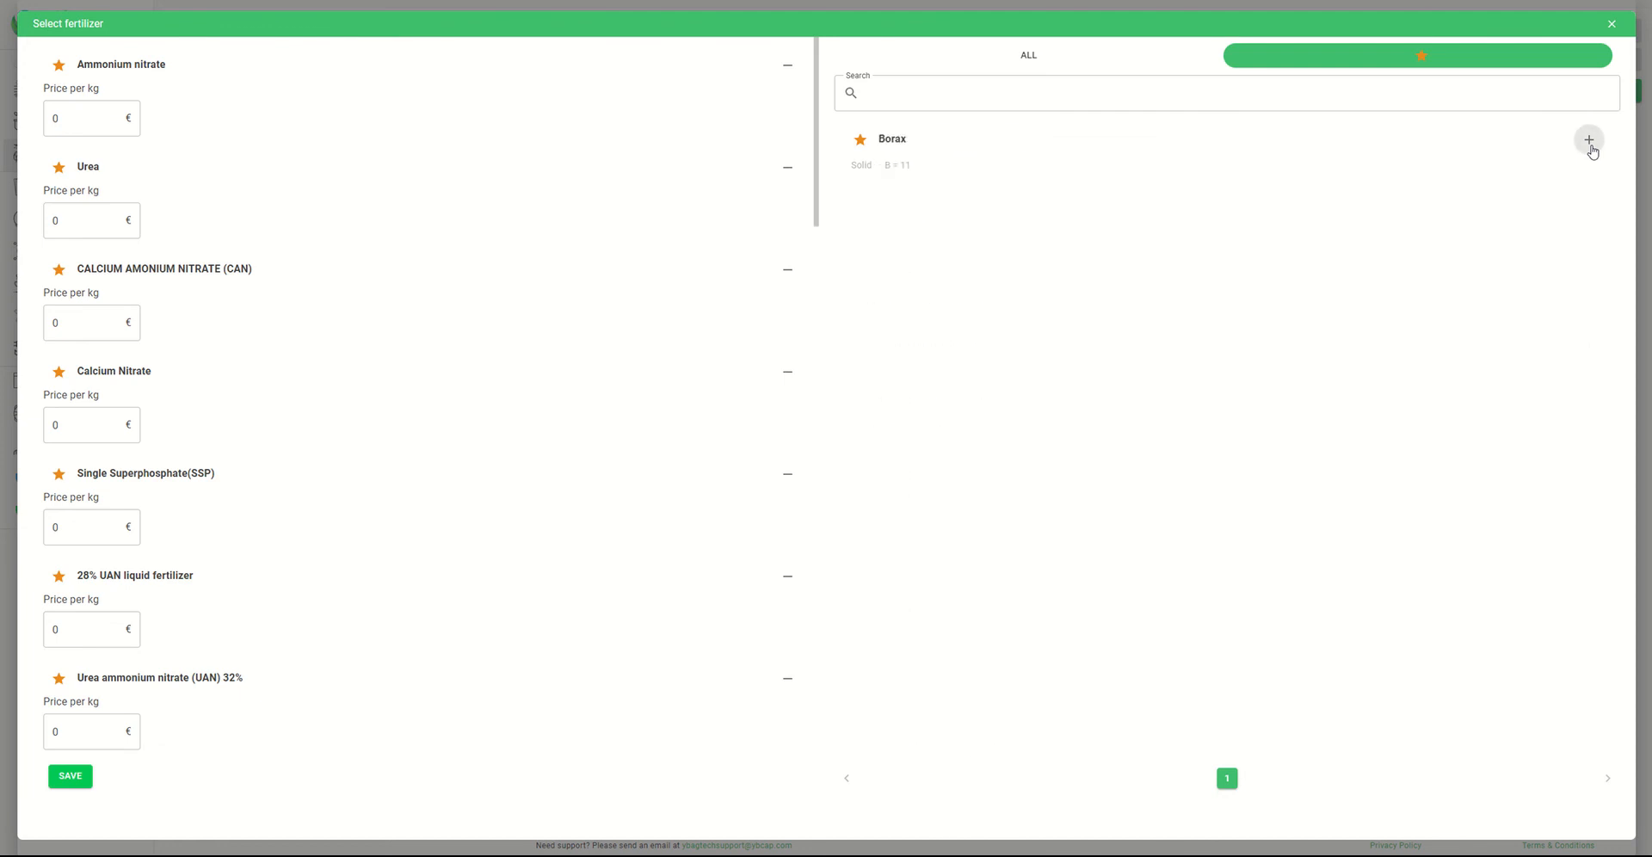
click(1590, 144)
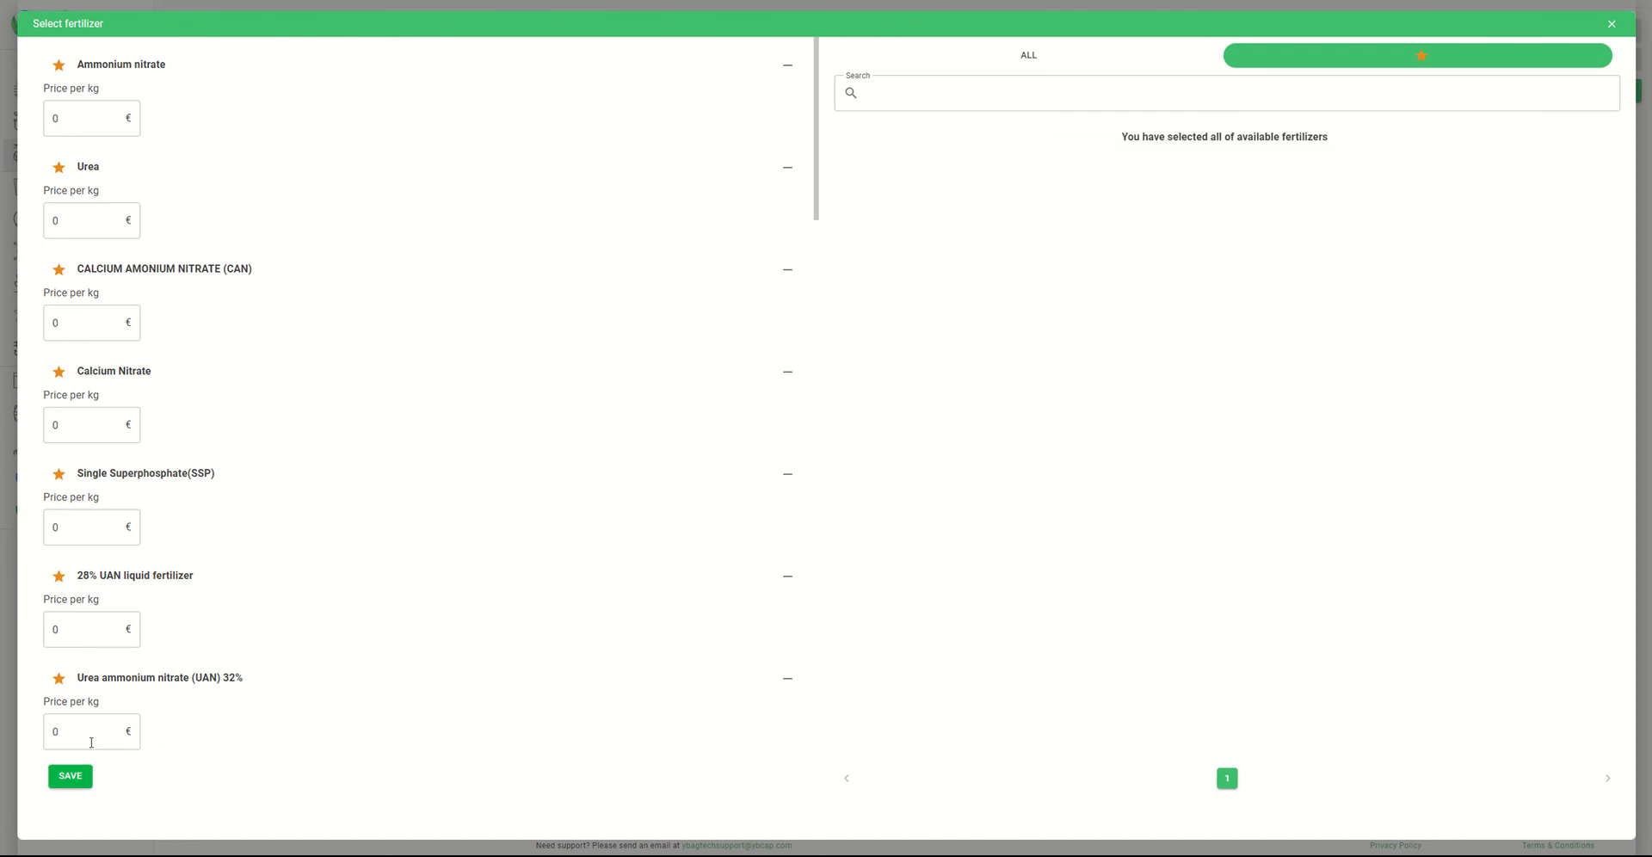
drag(242, 680, 224, 679)
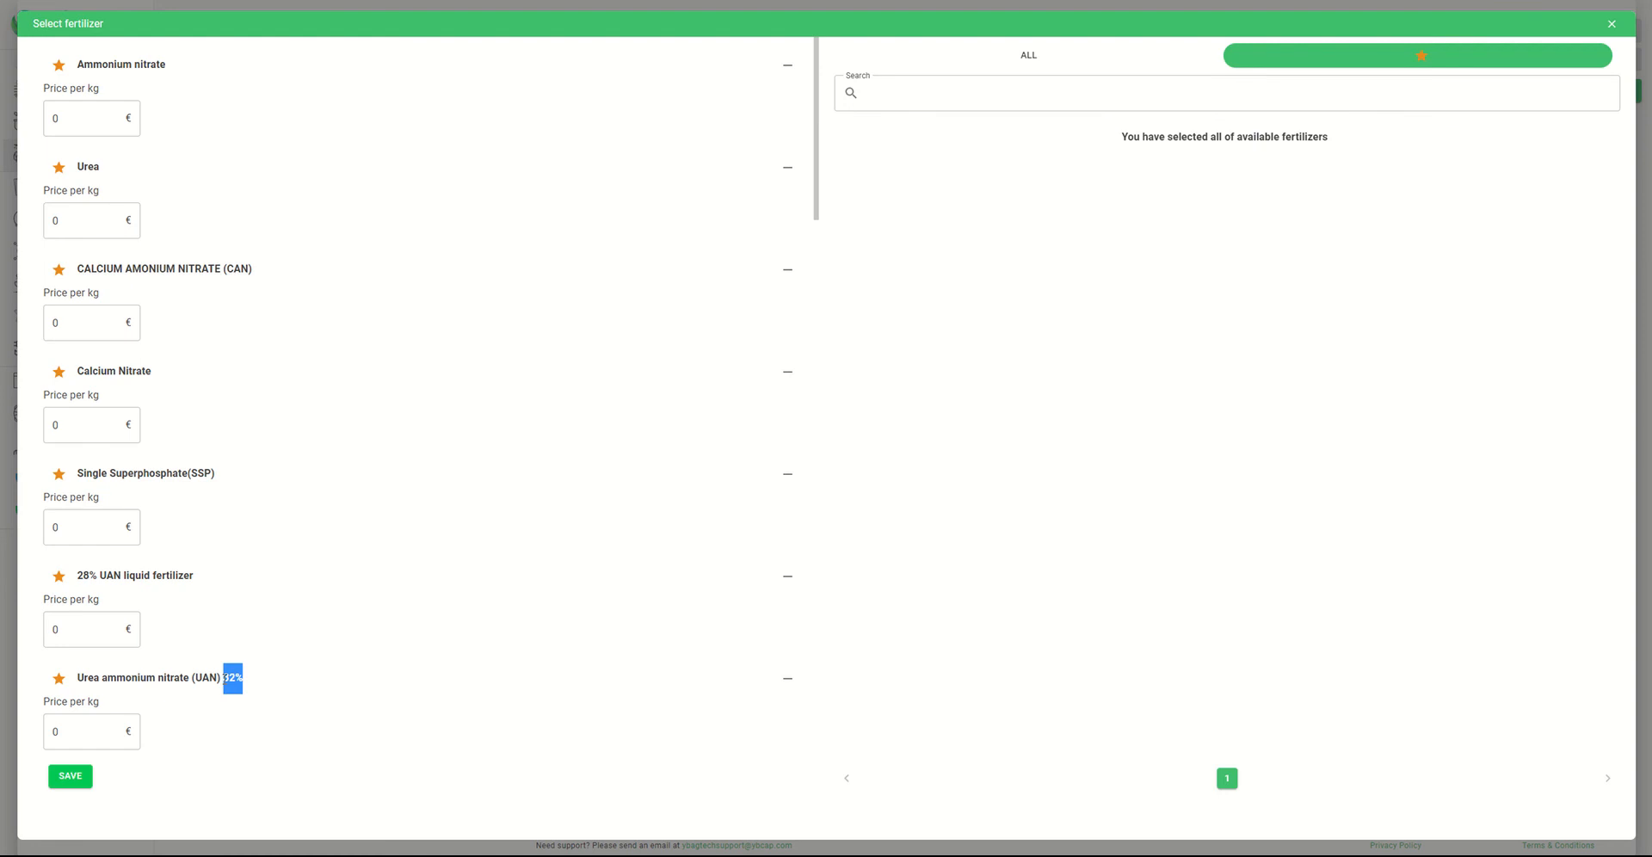
click(250, 672)
click(71, 777)
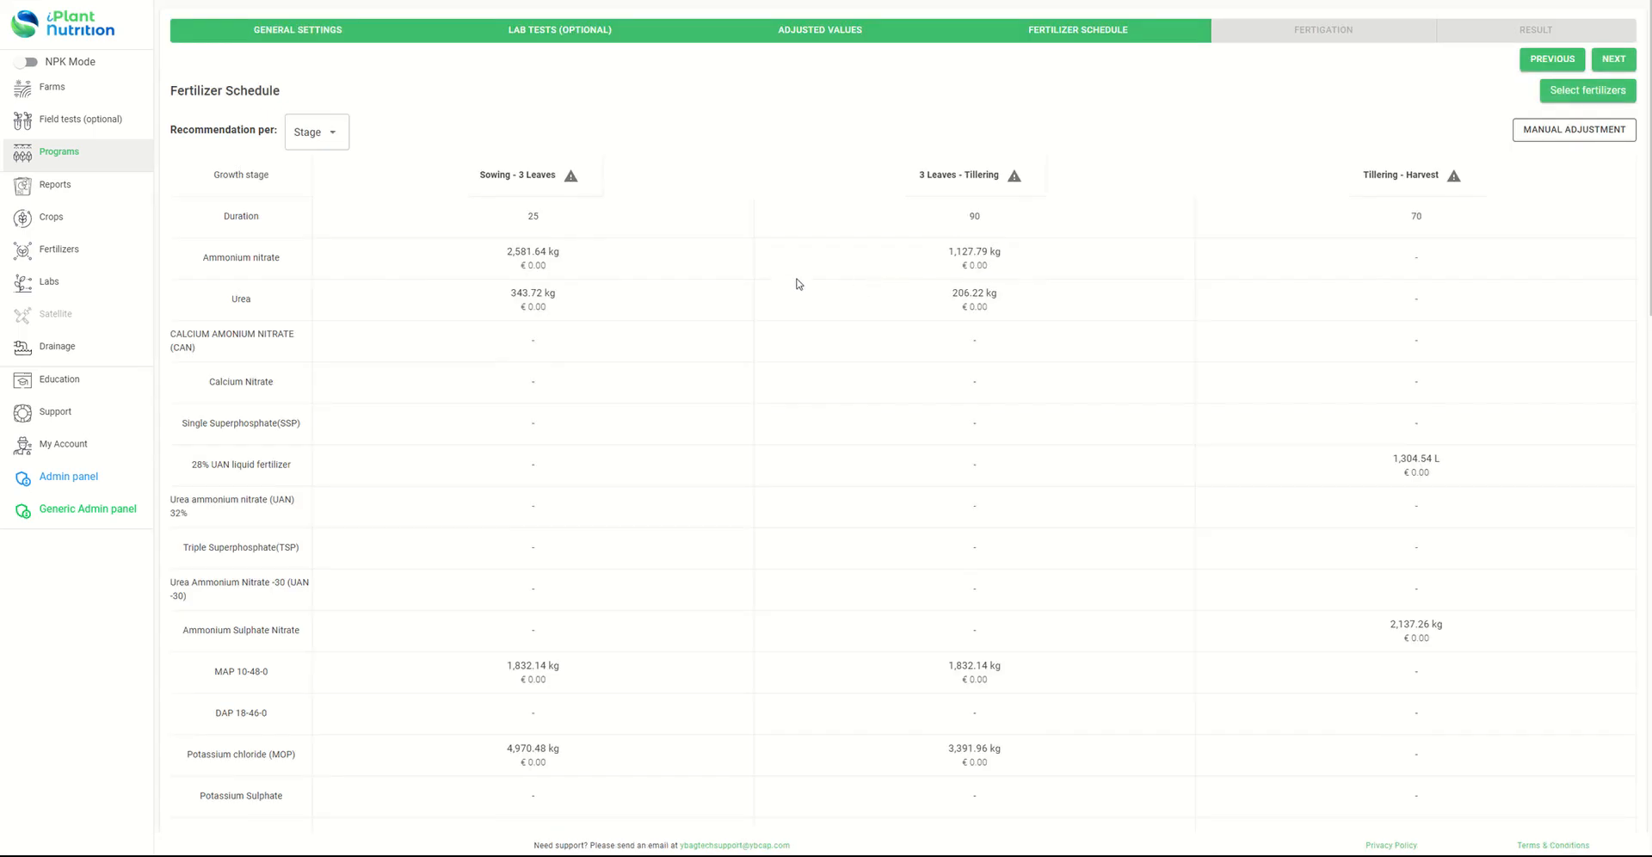
Step: Manually adjust the schedule by setting Sodium molybdate for the Sowing - 3 Leaves stage to 0, and save the adjustment
scroll(745, 291, down, 10)
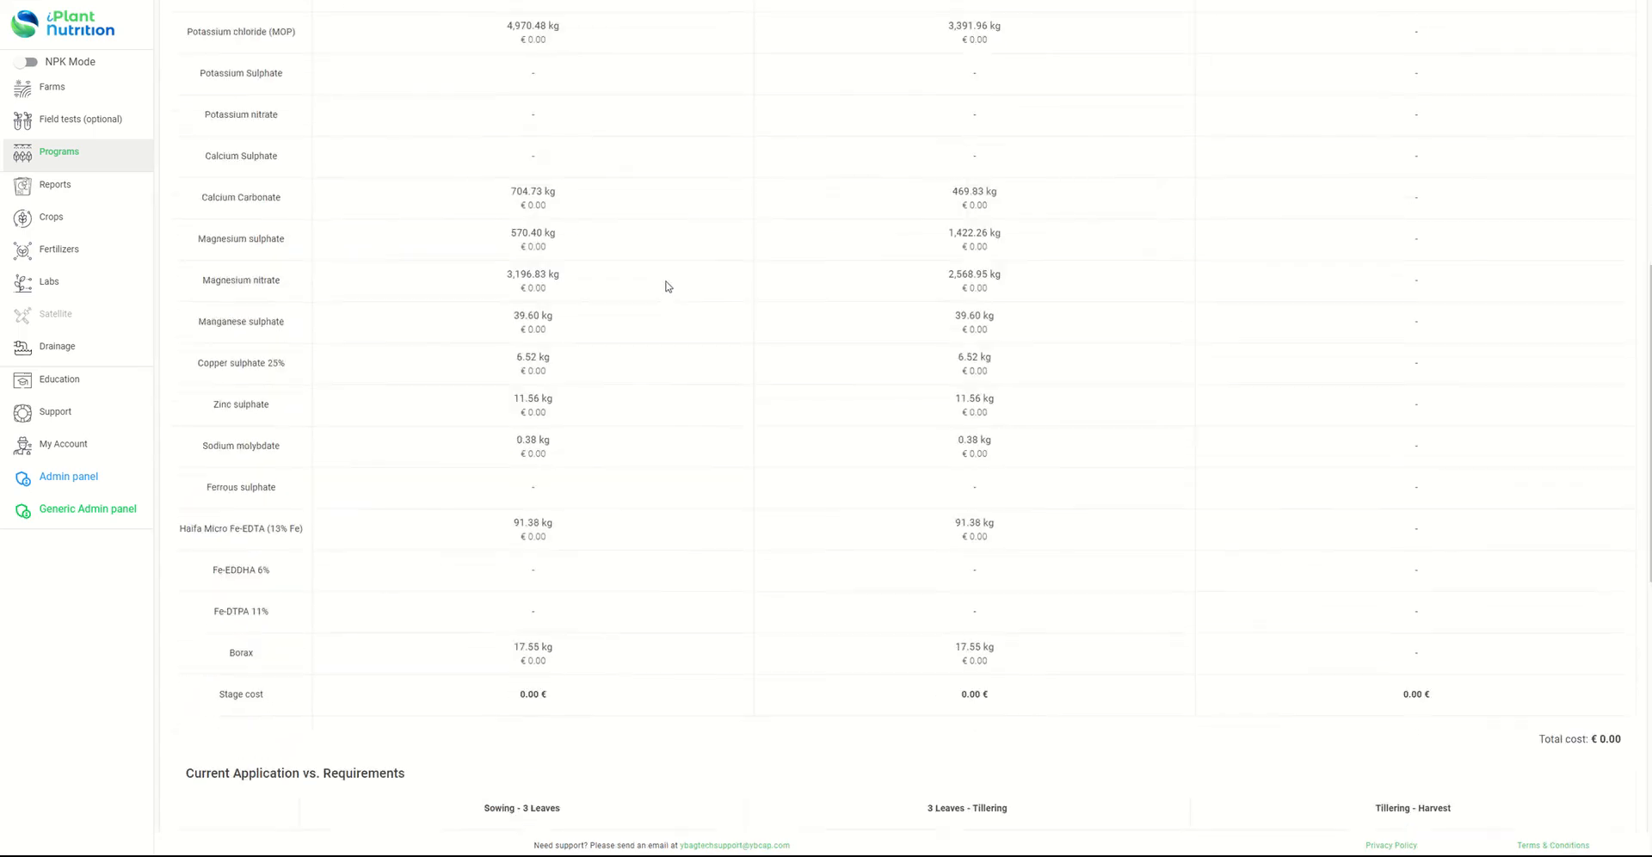
scroll(632, 245, up, 5)
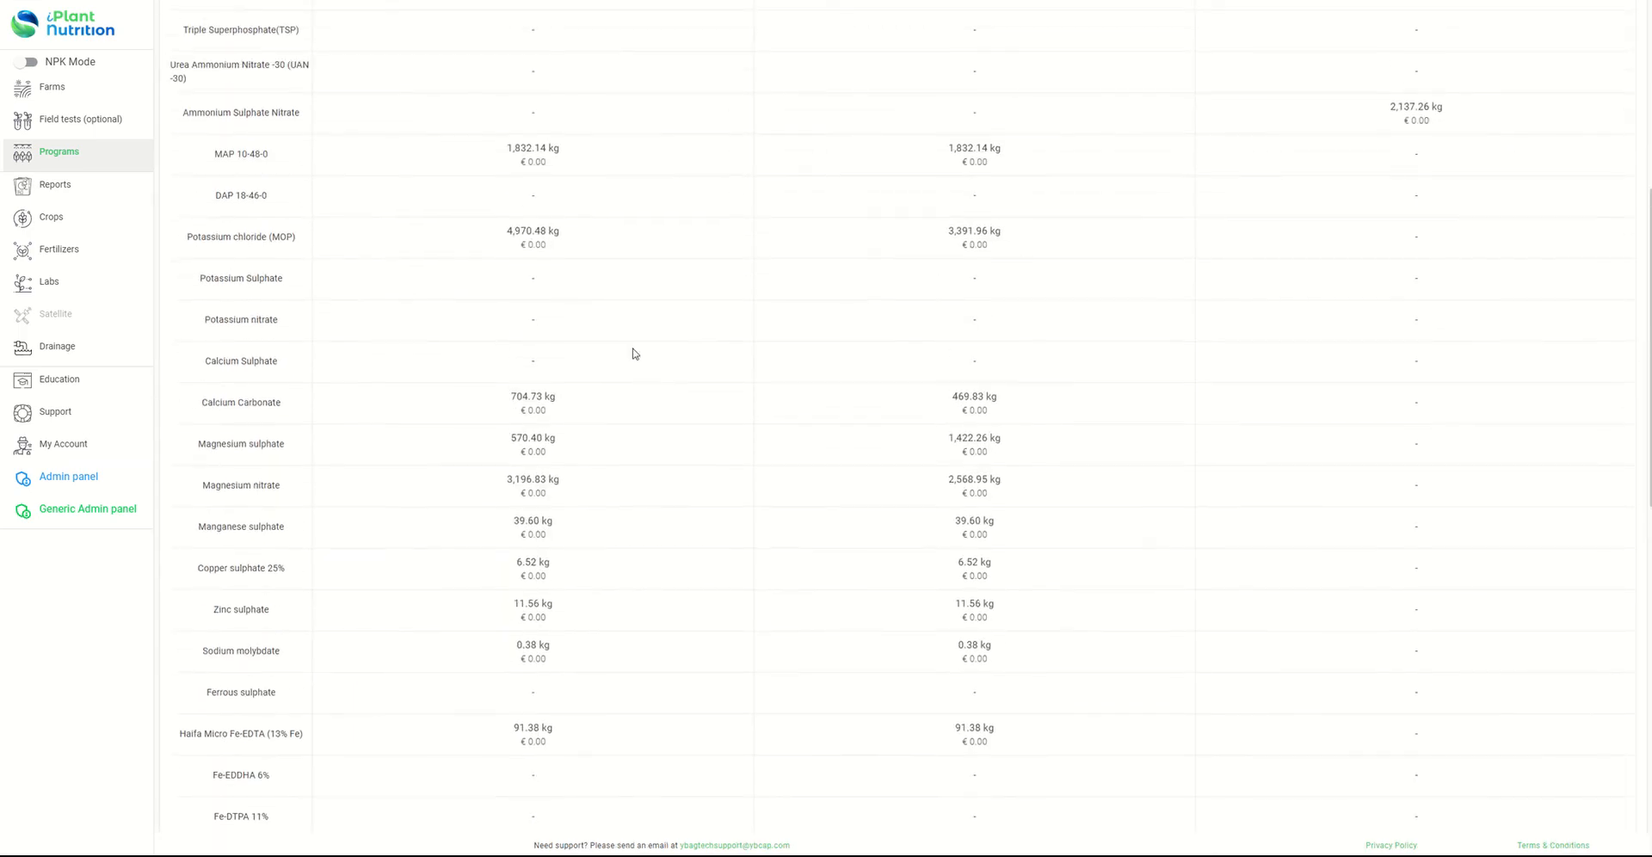
scroll(636, 351, up, 4)
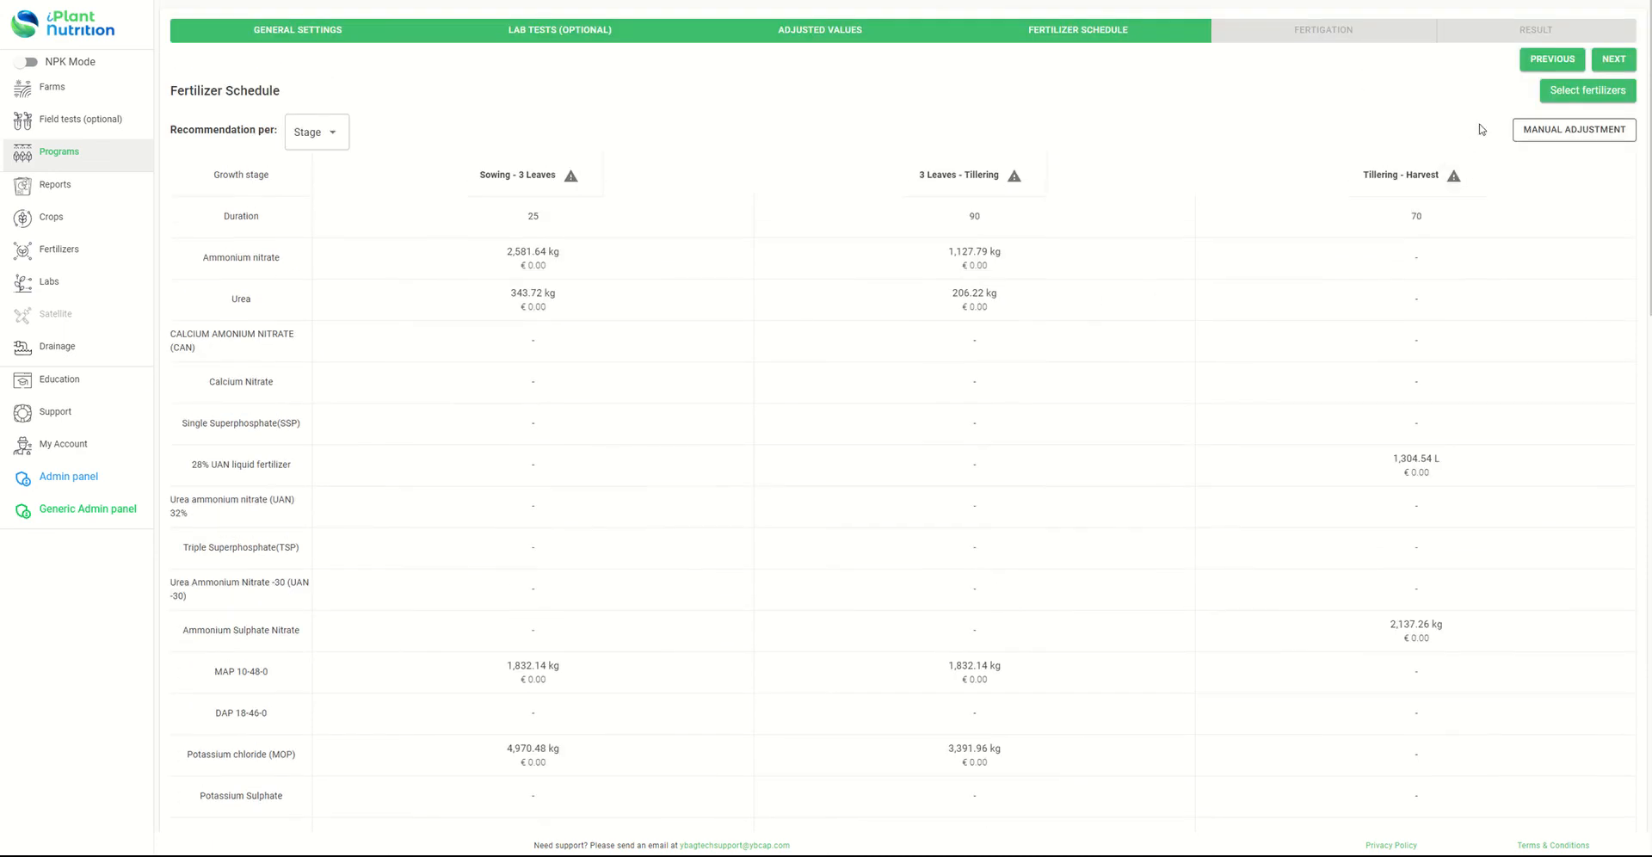
click(1531, 131)
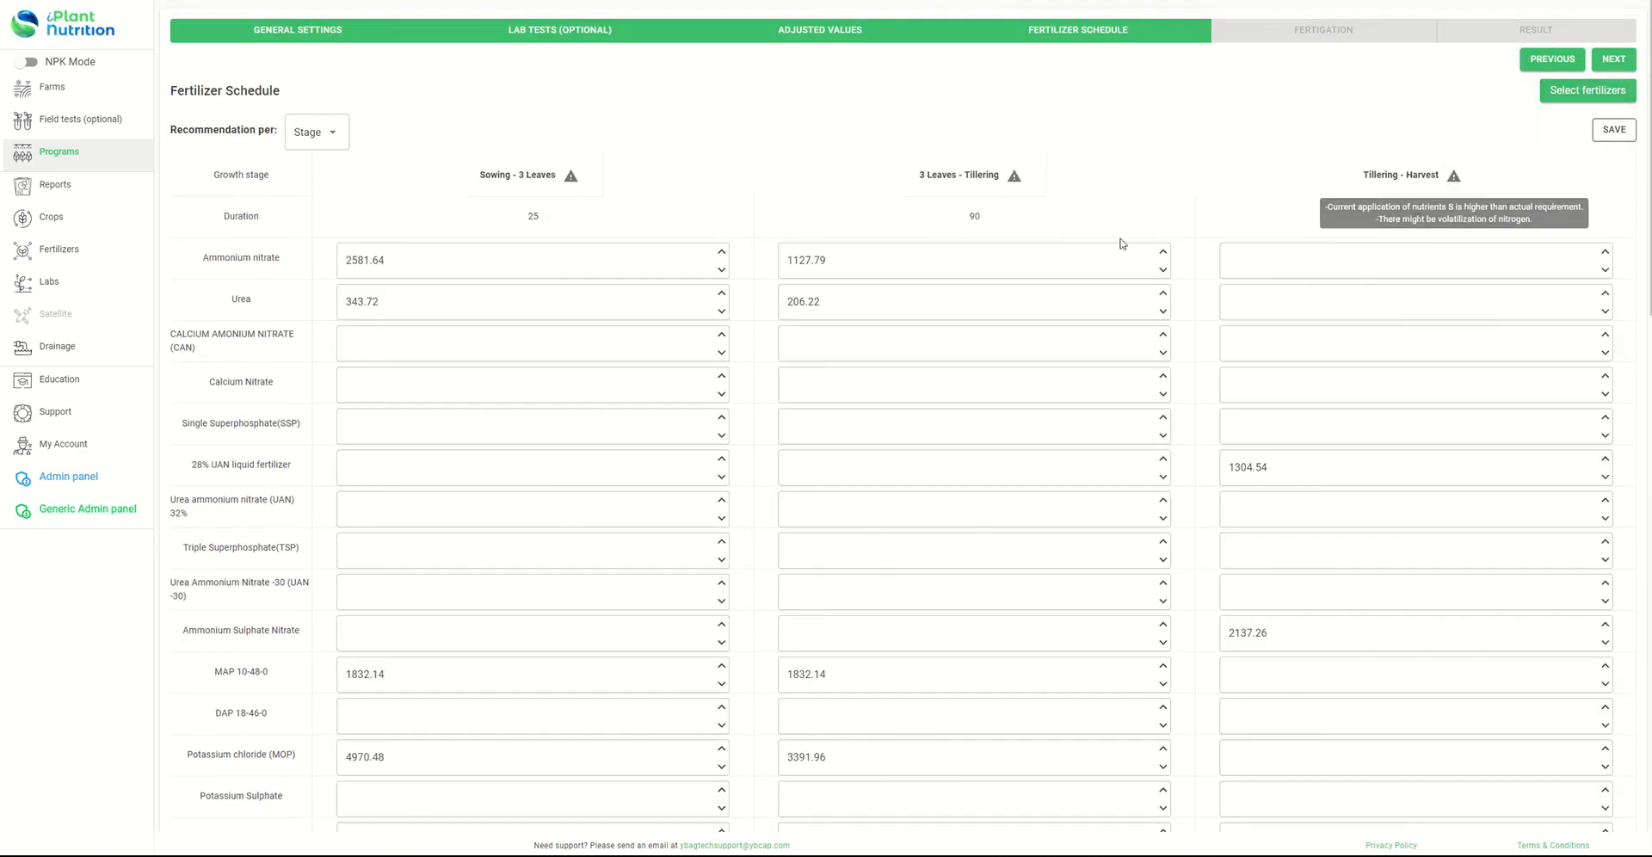
scroll(623, 260, down, 9)
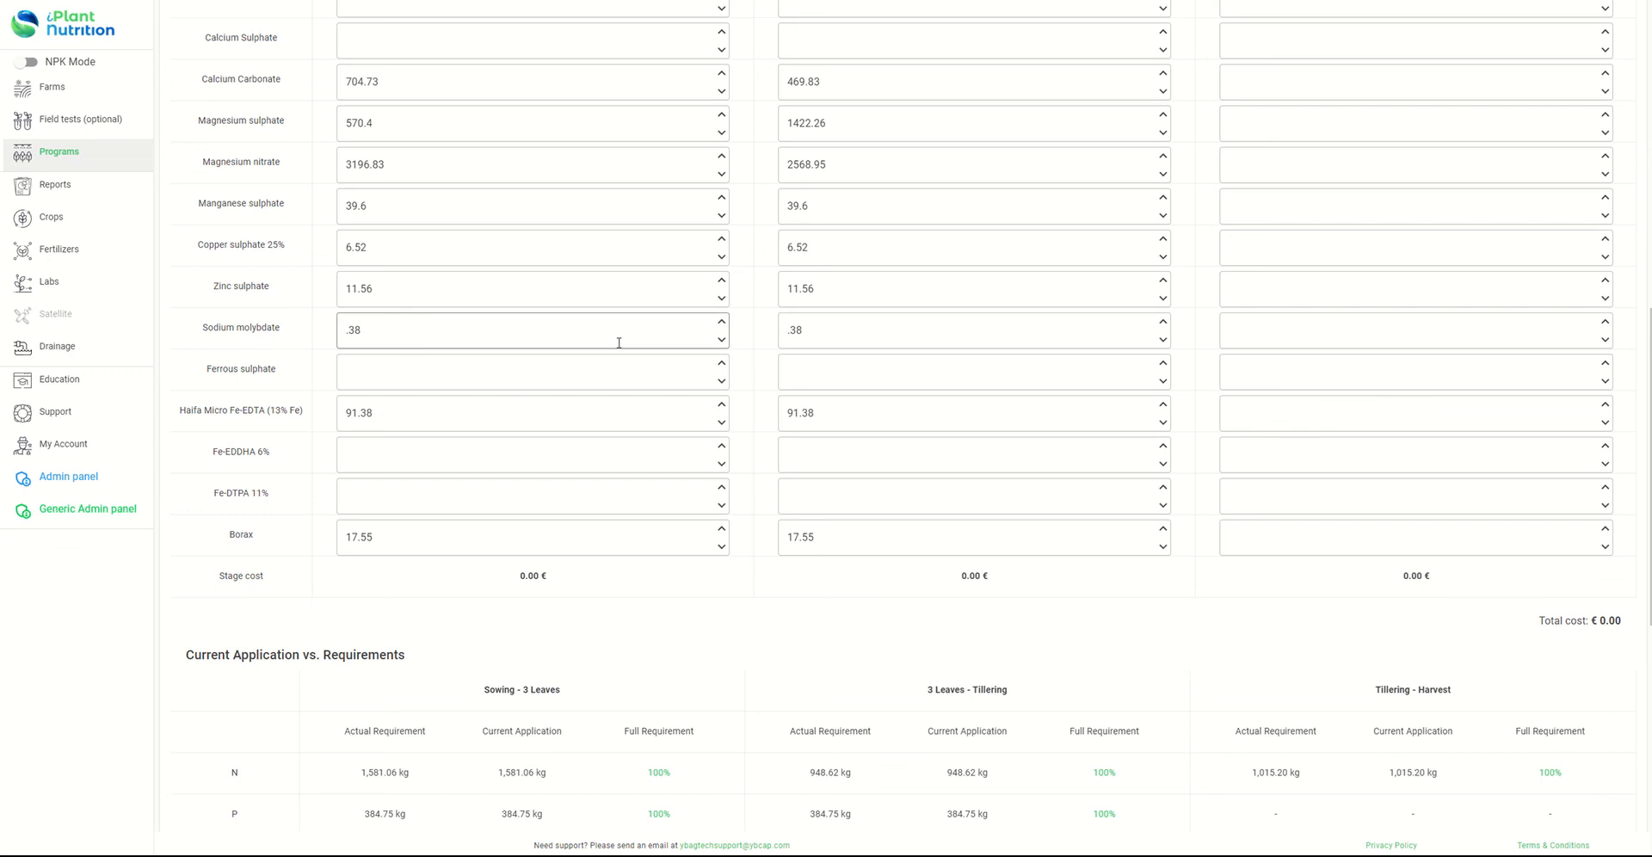
click(721, 341)
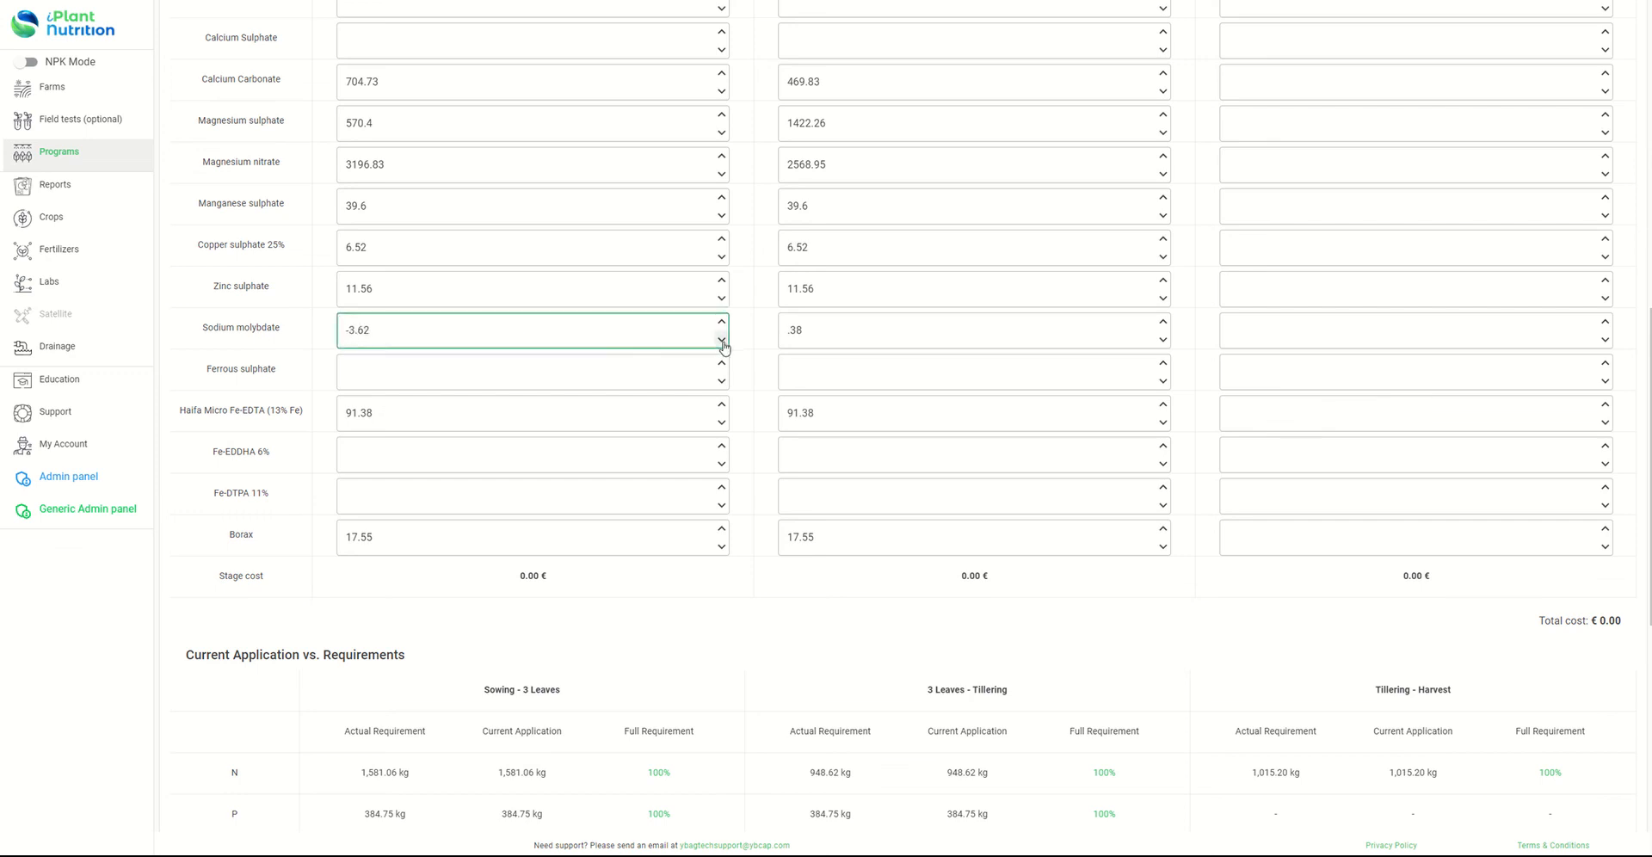
click(721, 324)
click(722, 324)
key(ctrl+a)
text(0)
scroll(704, 599, up, 15)
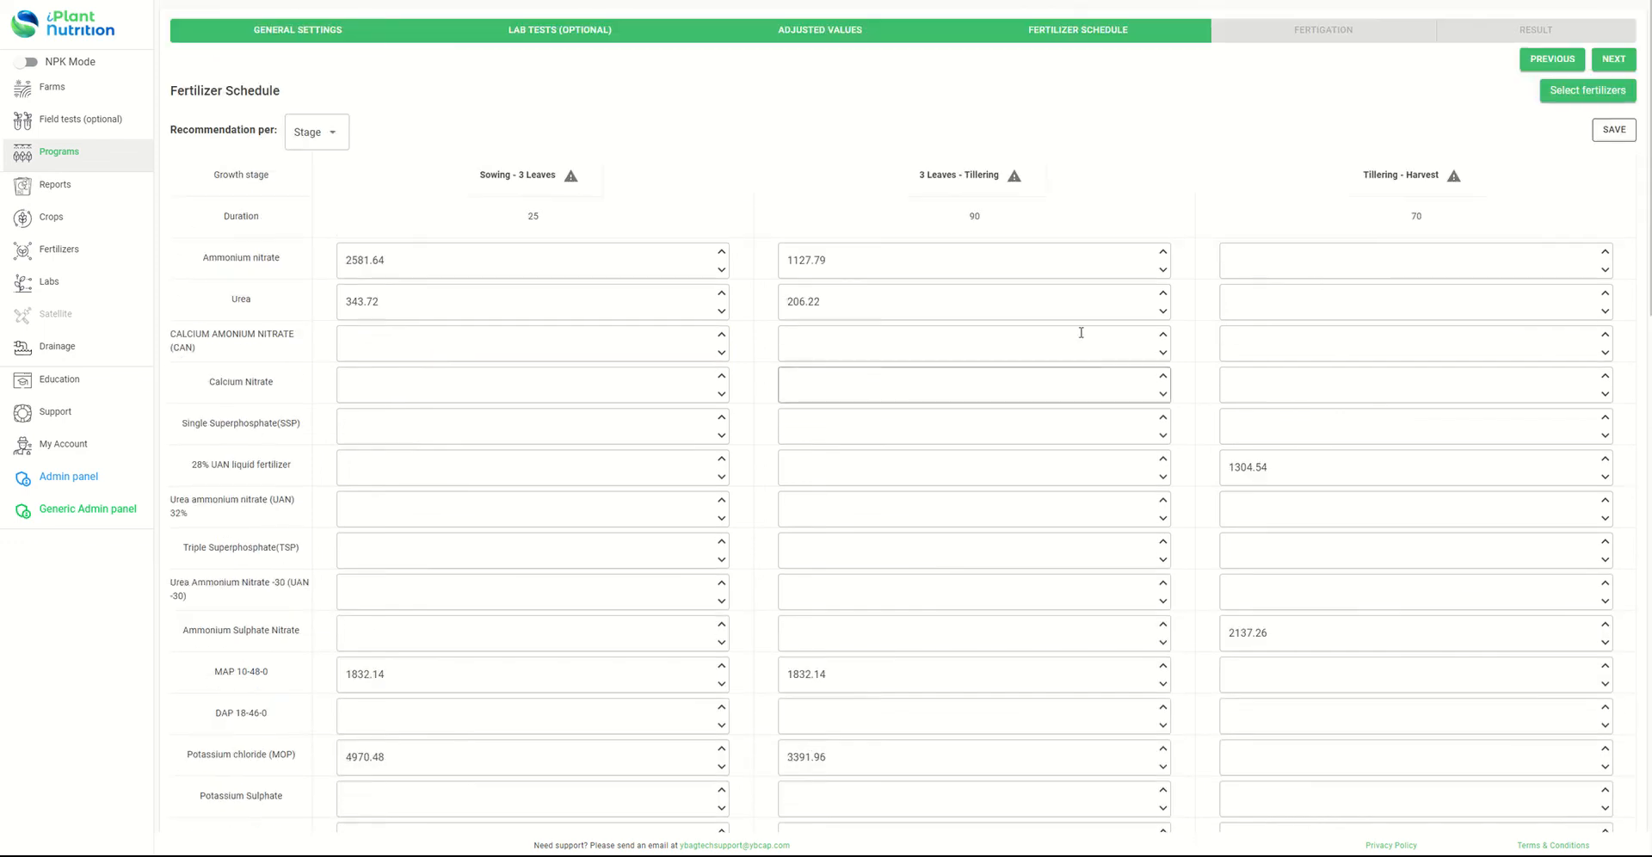
click(1614, 130)
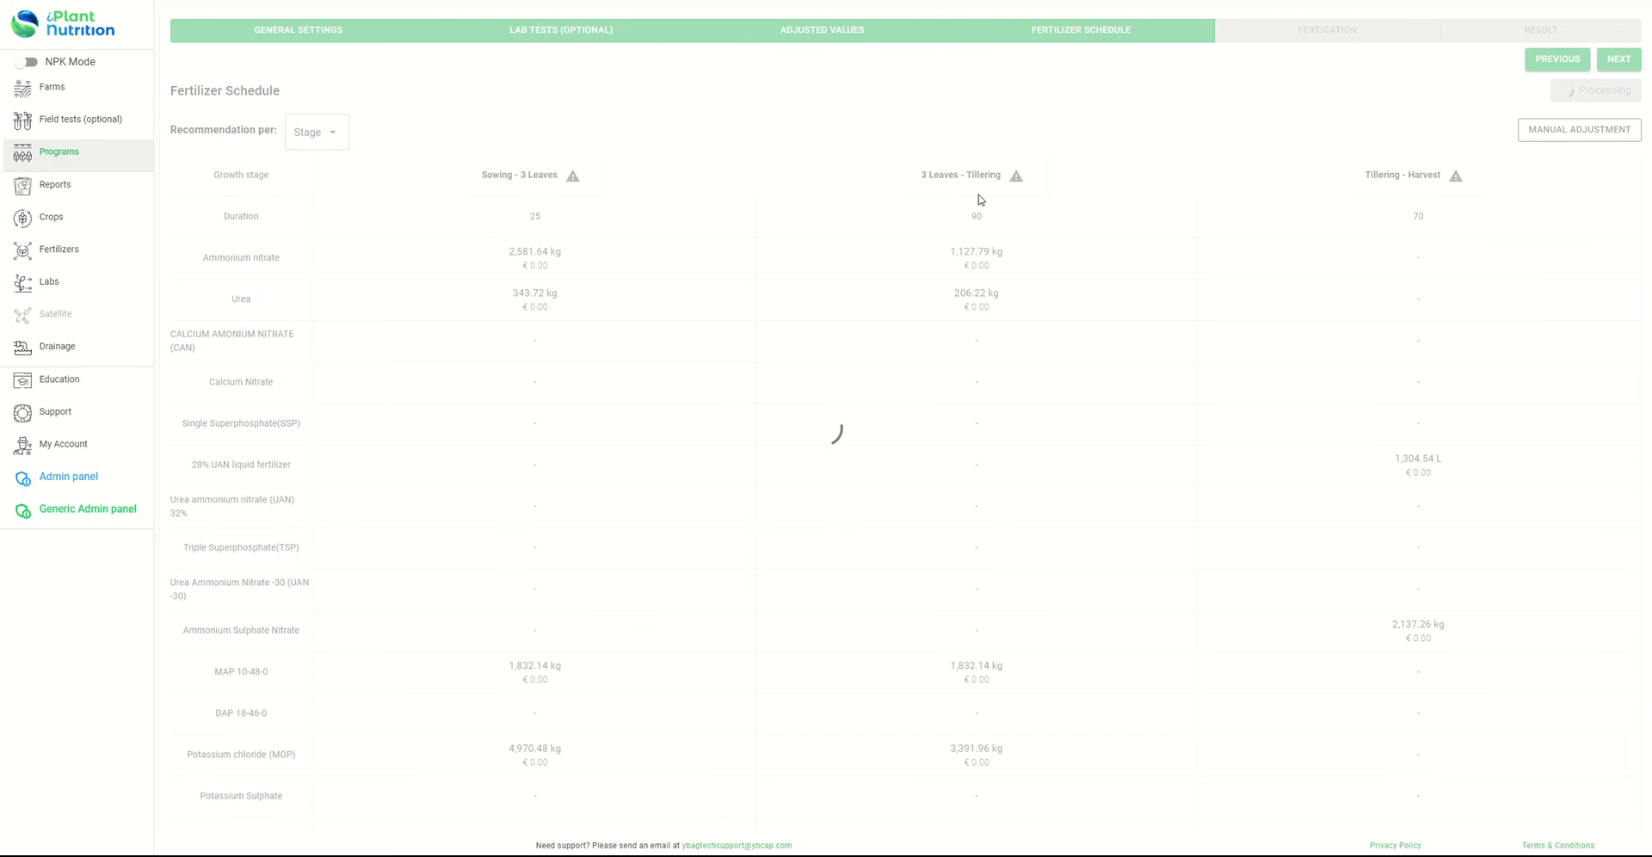
Step: Examine the current application versus requirements for every nutrient and growth stage, and proceed to the fertigation settings
scroll(778, 226, down, 7)
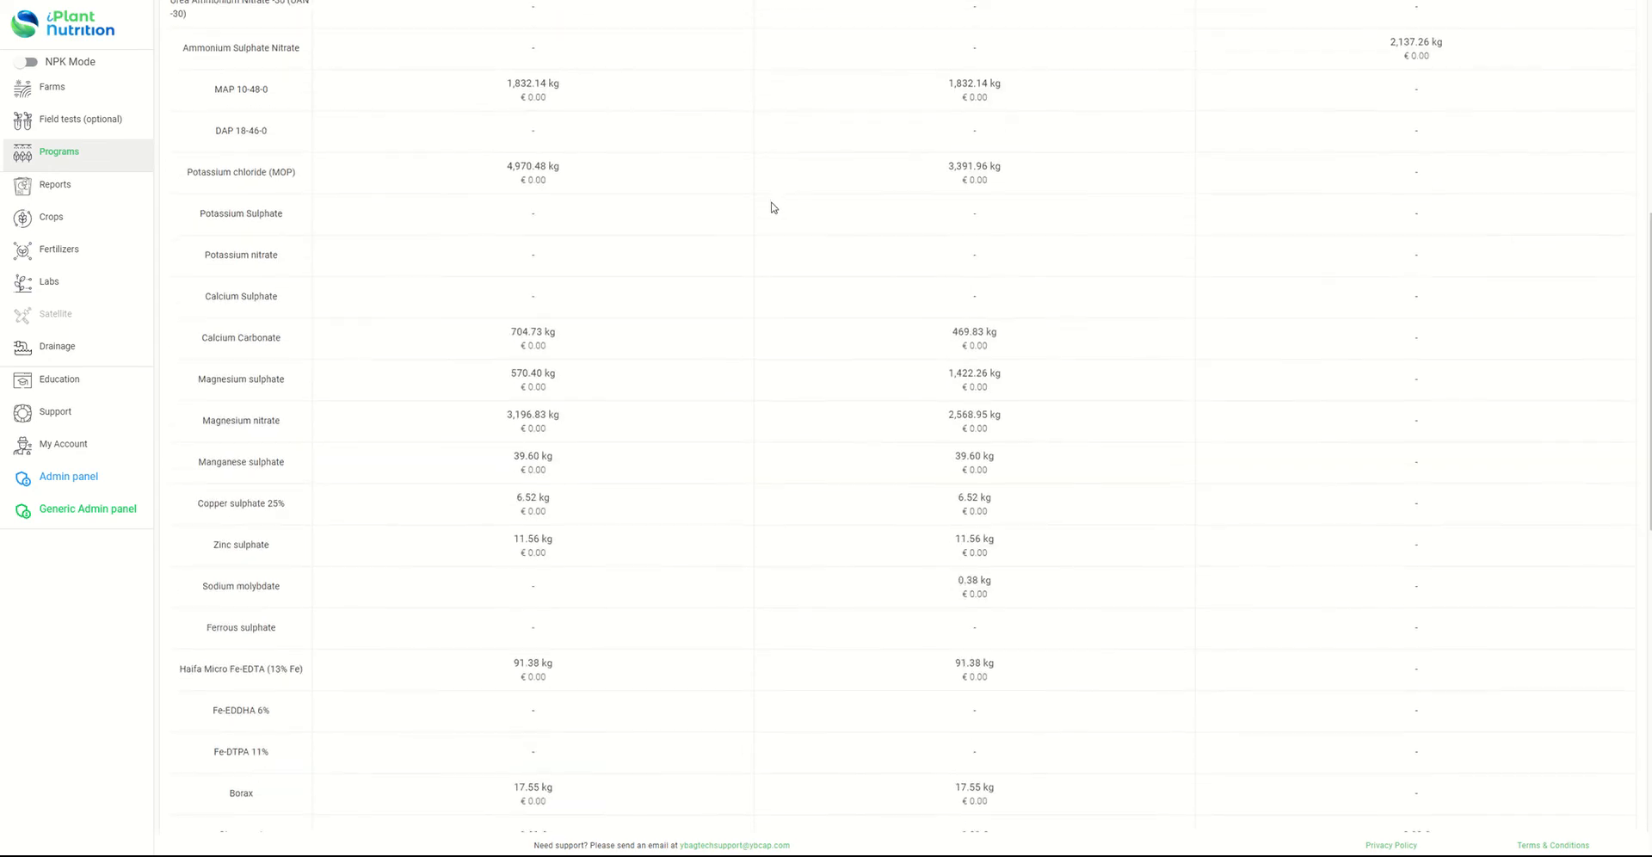
scroll(772, 208, down, 8)
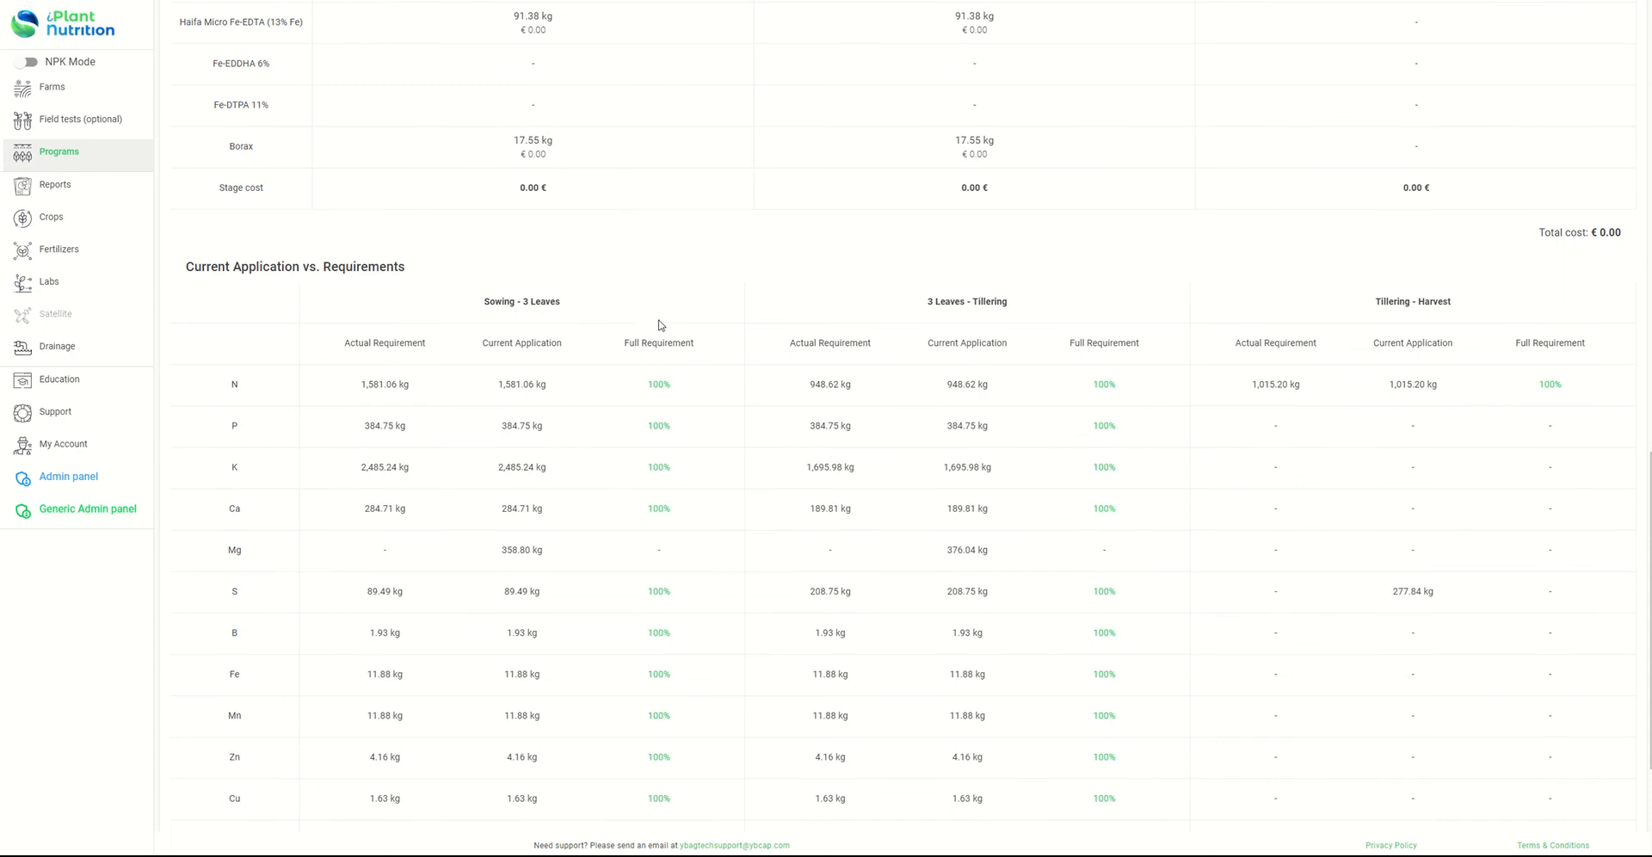
scroll(660, 324, up, 5)
scroll(730, 362, down, 6)
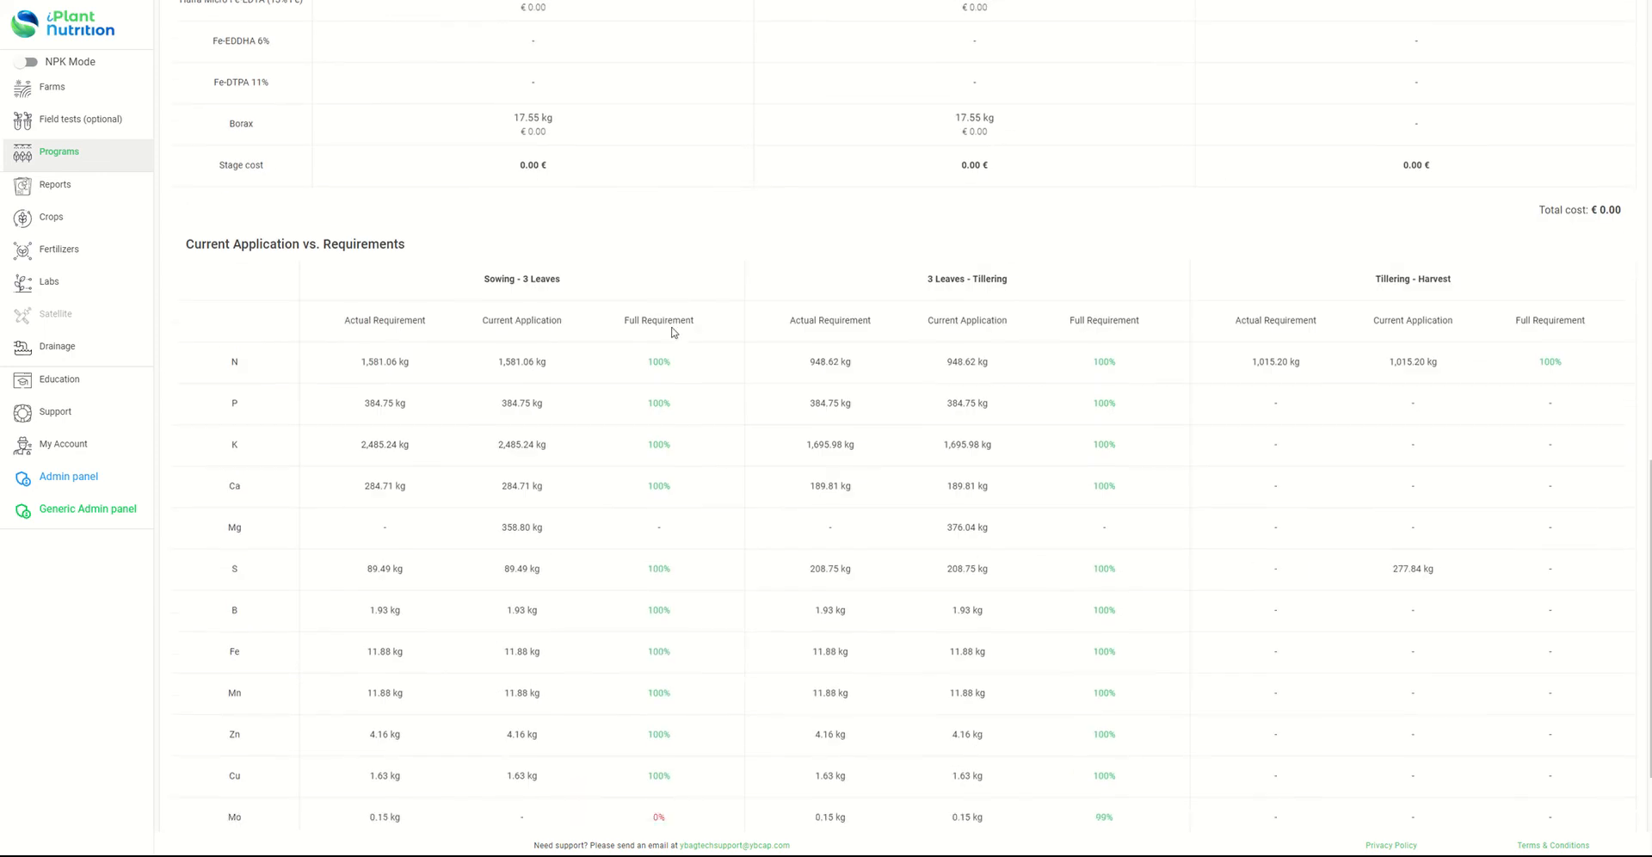
scroll(680, 258, down, 3)
scroll(684, 151, up, 1)
scroll(684, 168, down, 1)
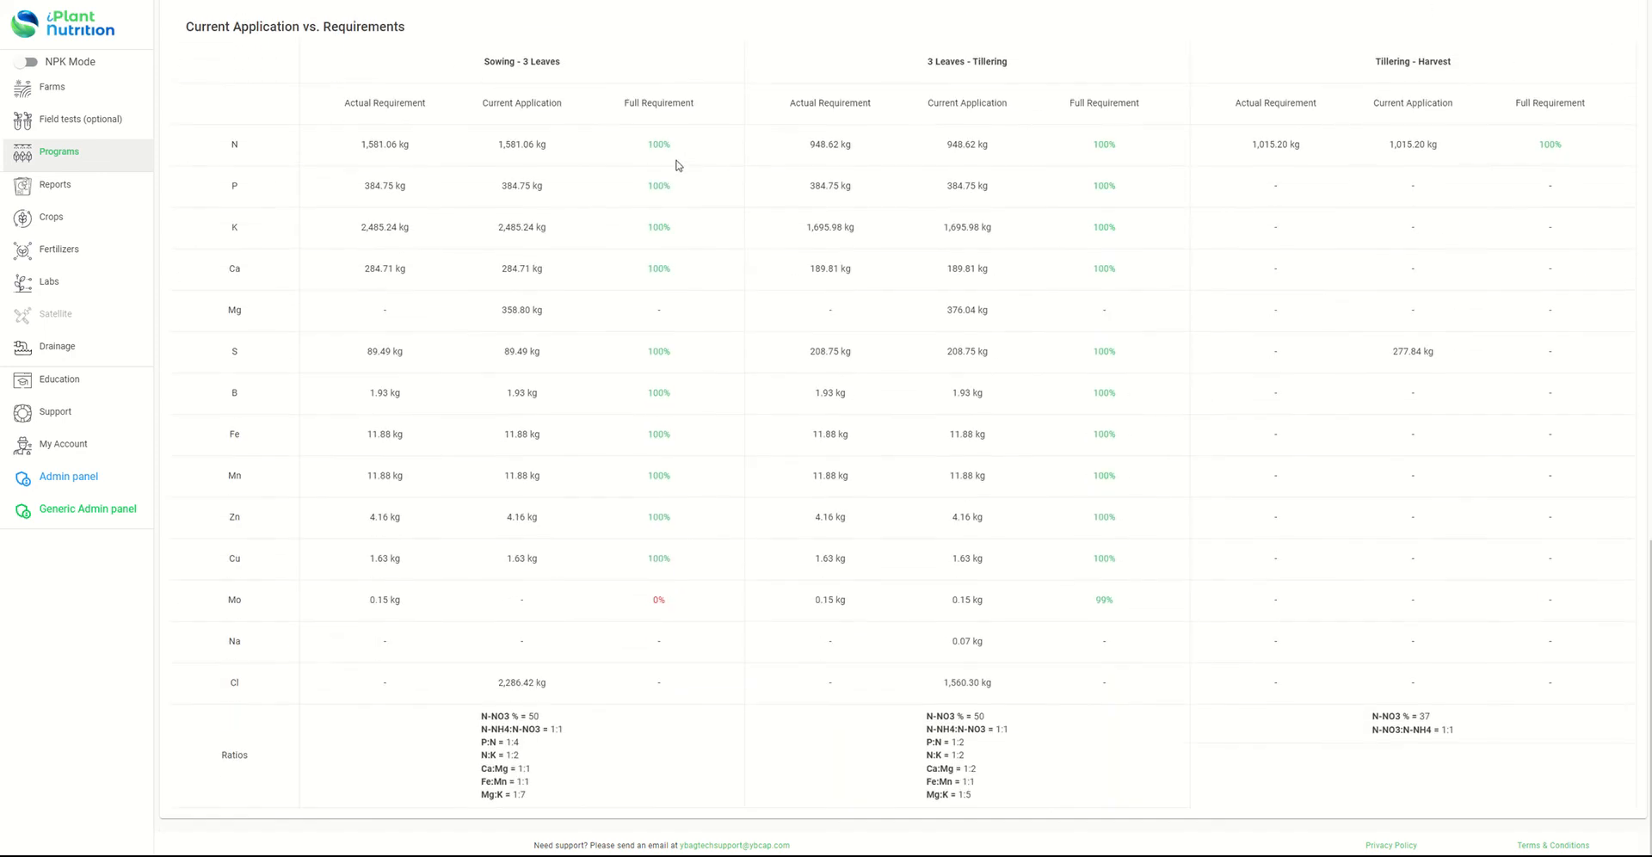
scroll(671, 190, up, 1)
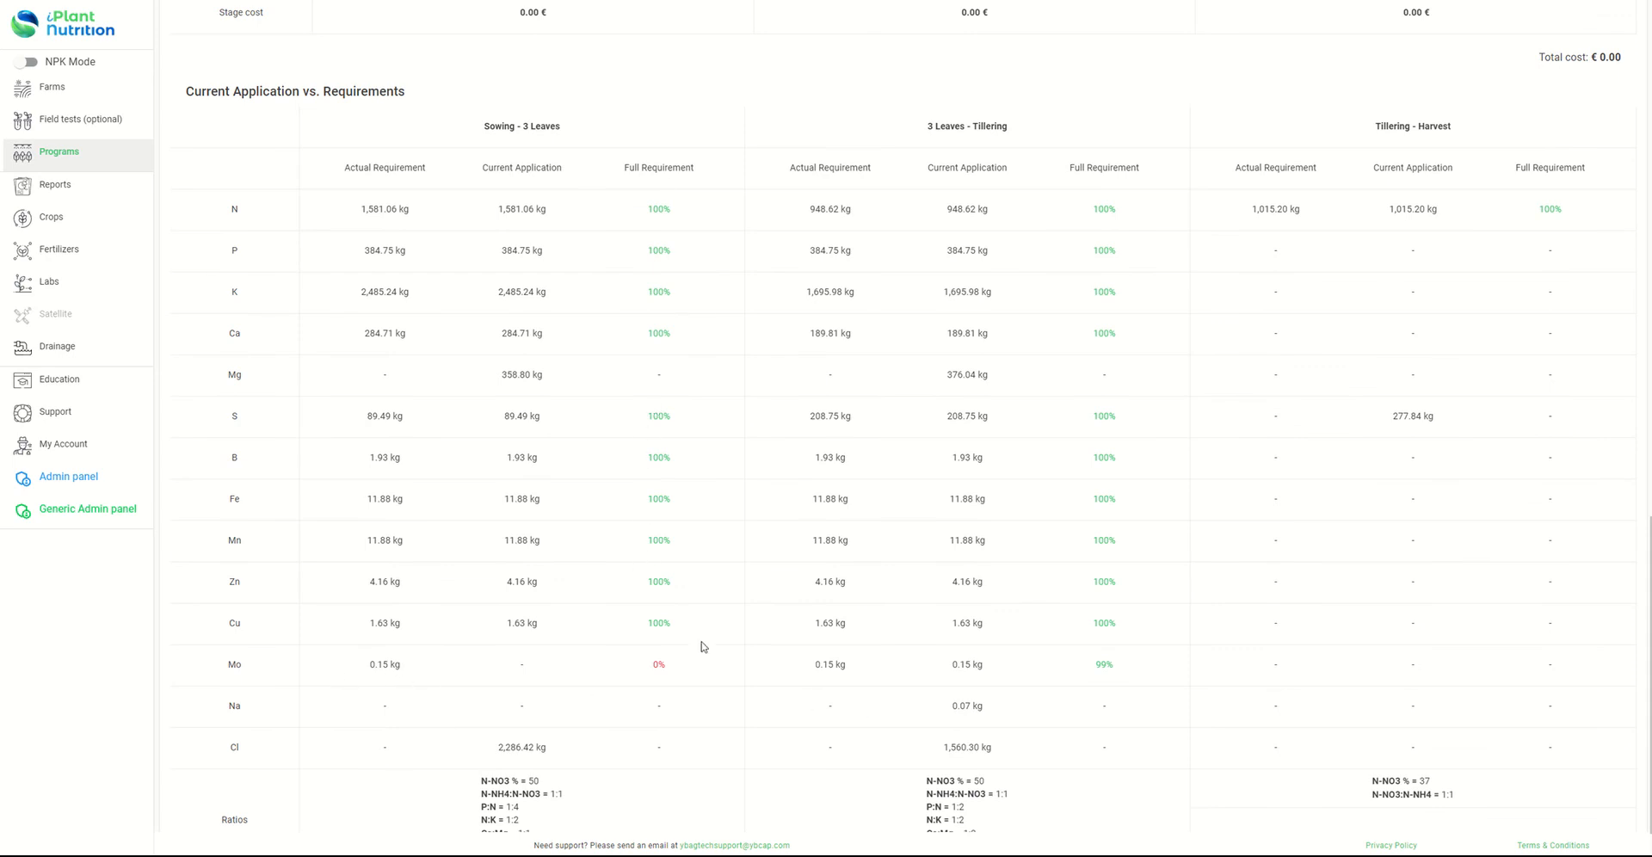
scroll(688, 624, up, 15)
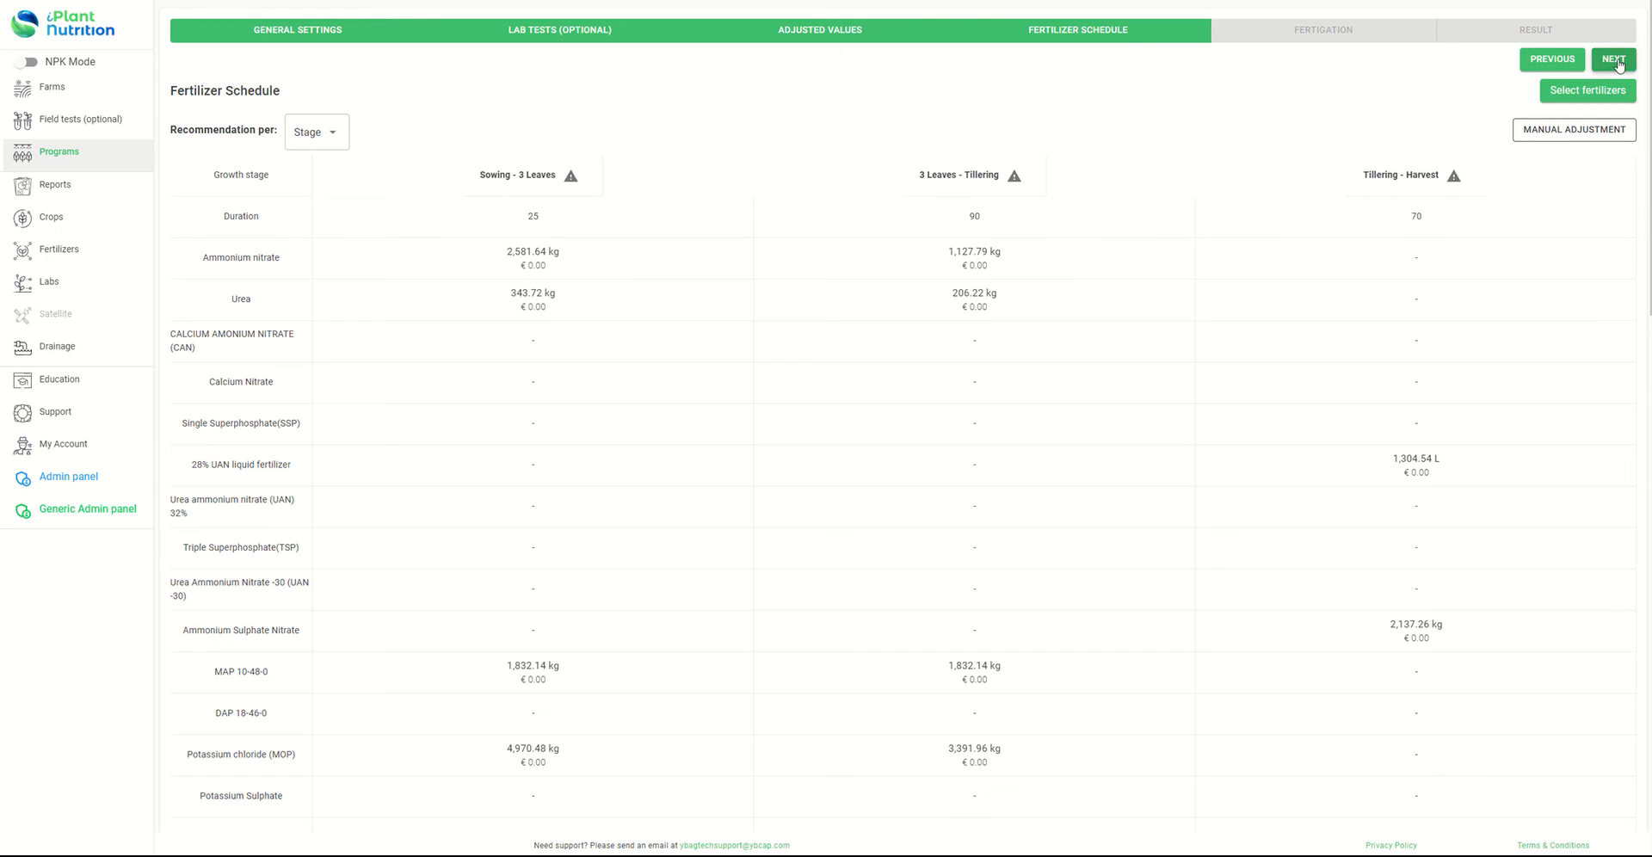
click(1614, 60)
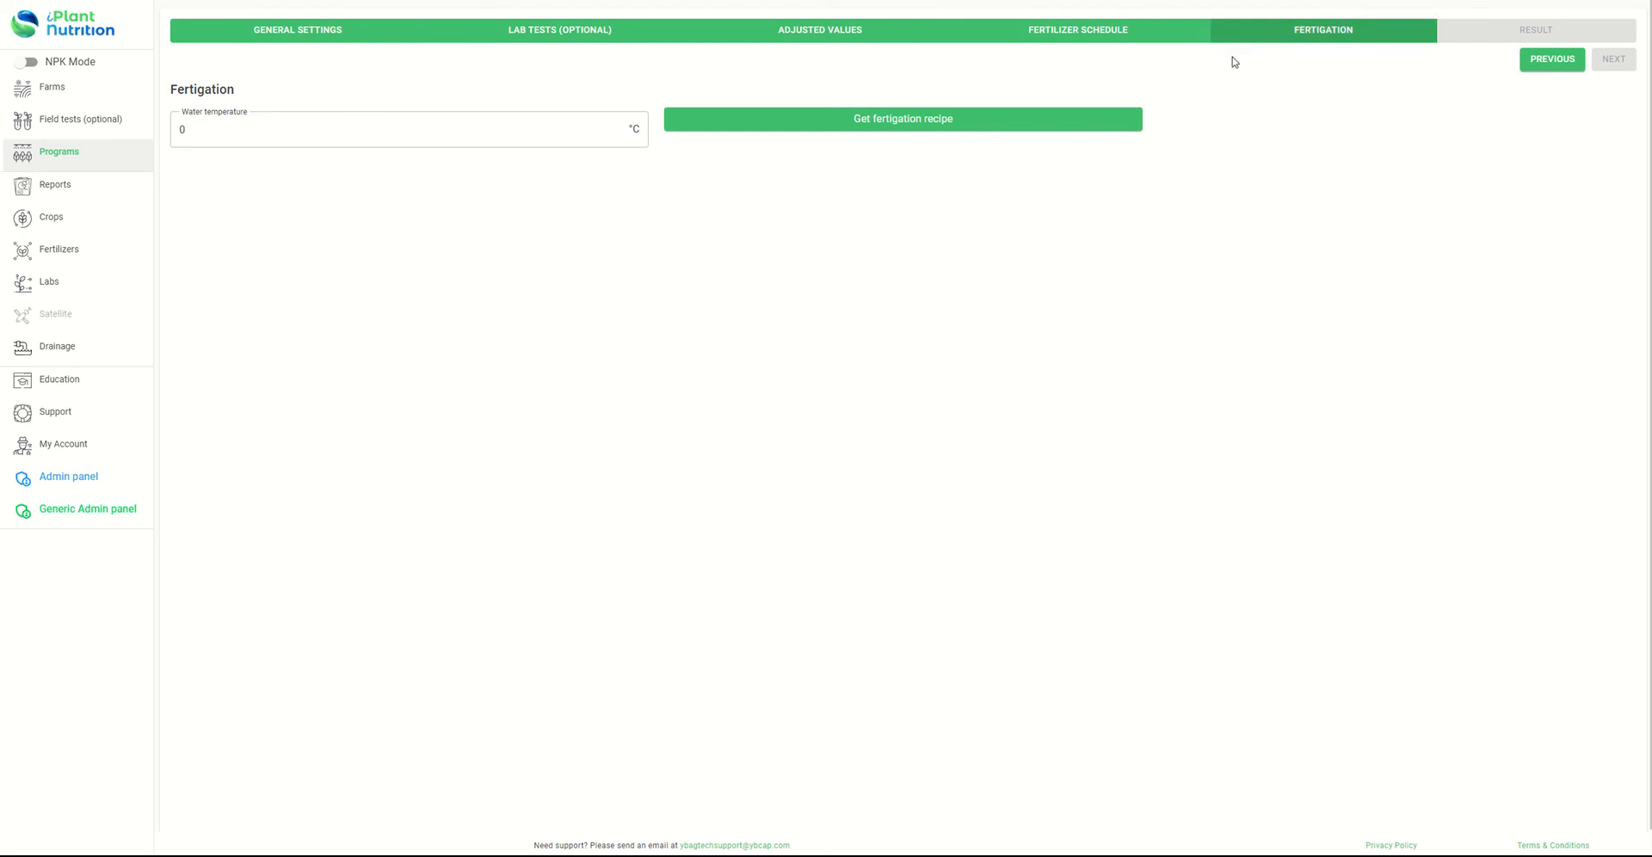
Step: Generate the fertigation recipe for a water temperature of 20 °C and compare the tank distributions of the first two growth stages
click(332, 136)
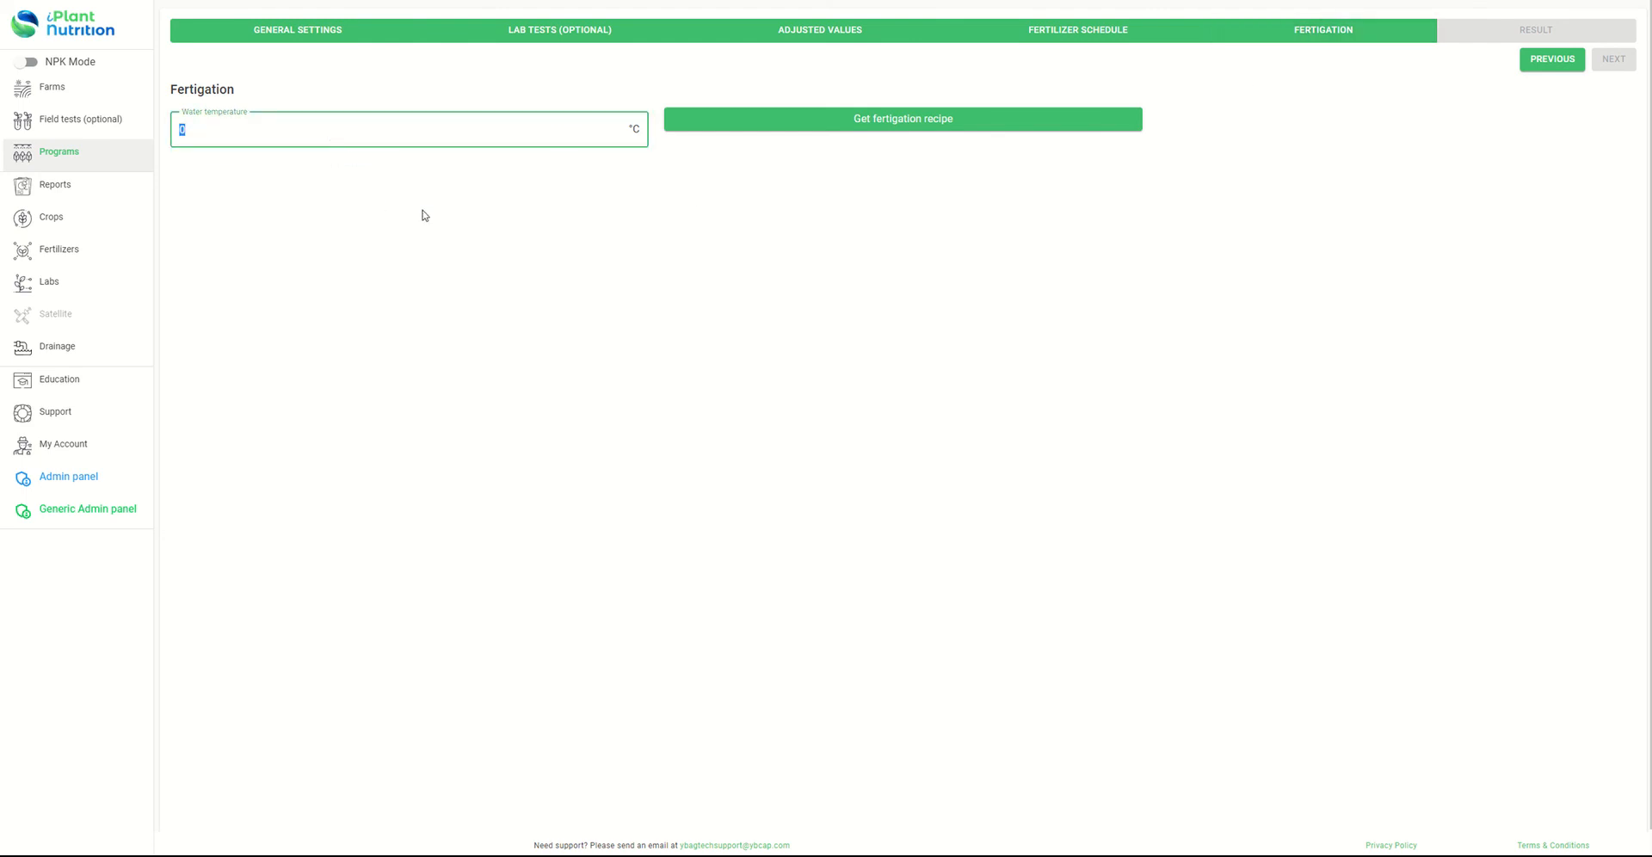
click(837, 123)
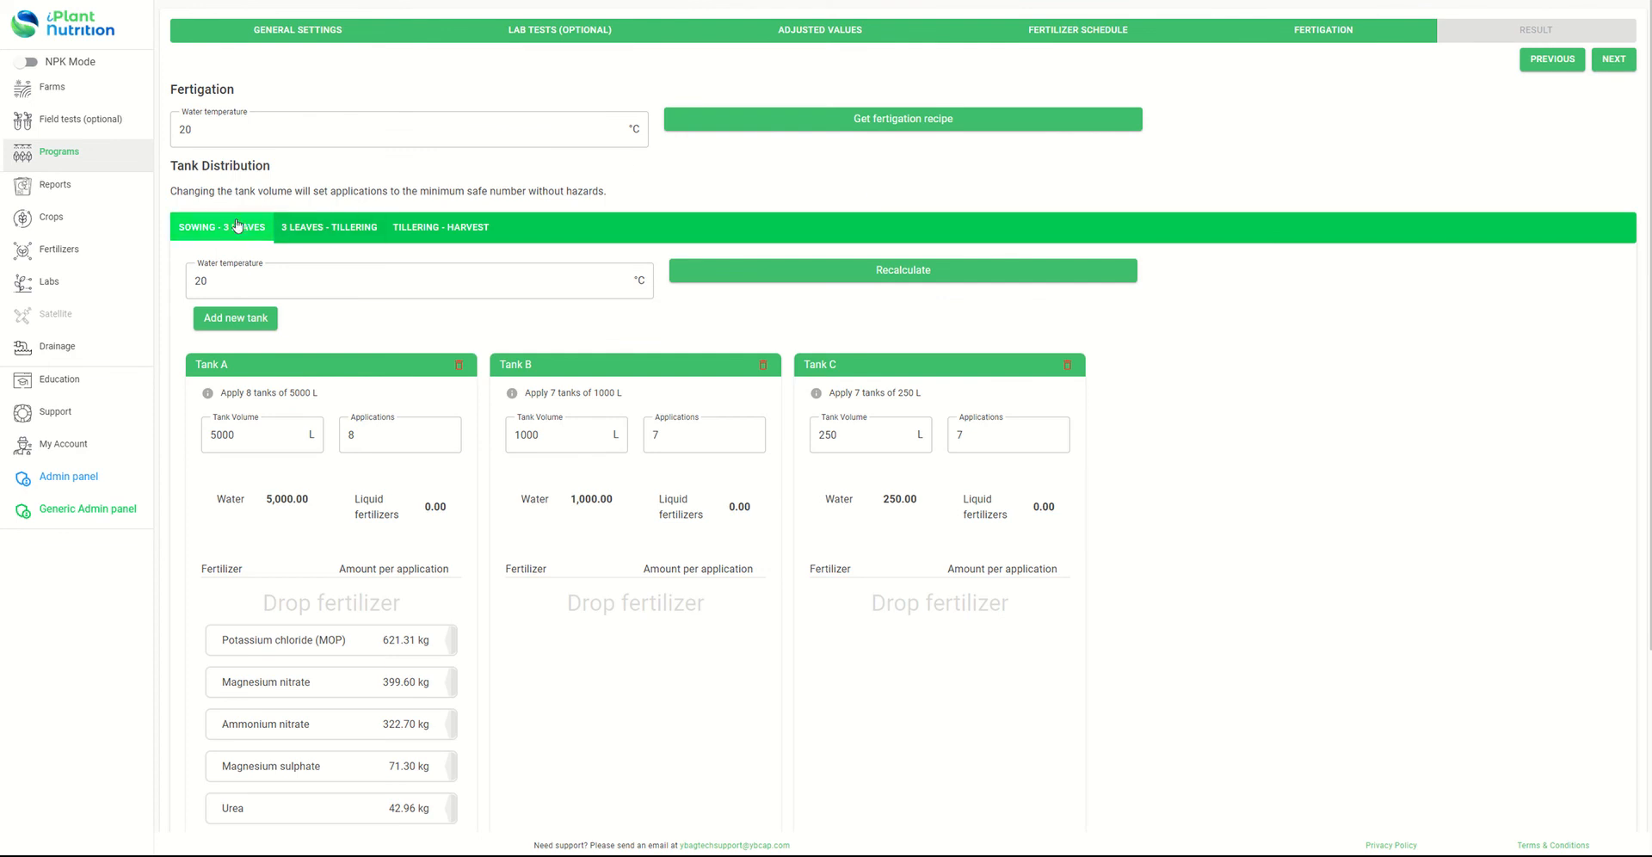
click(292, 230)
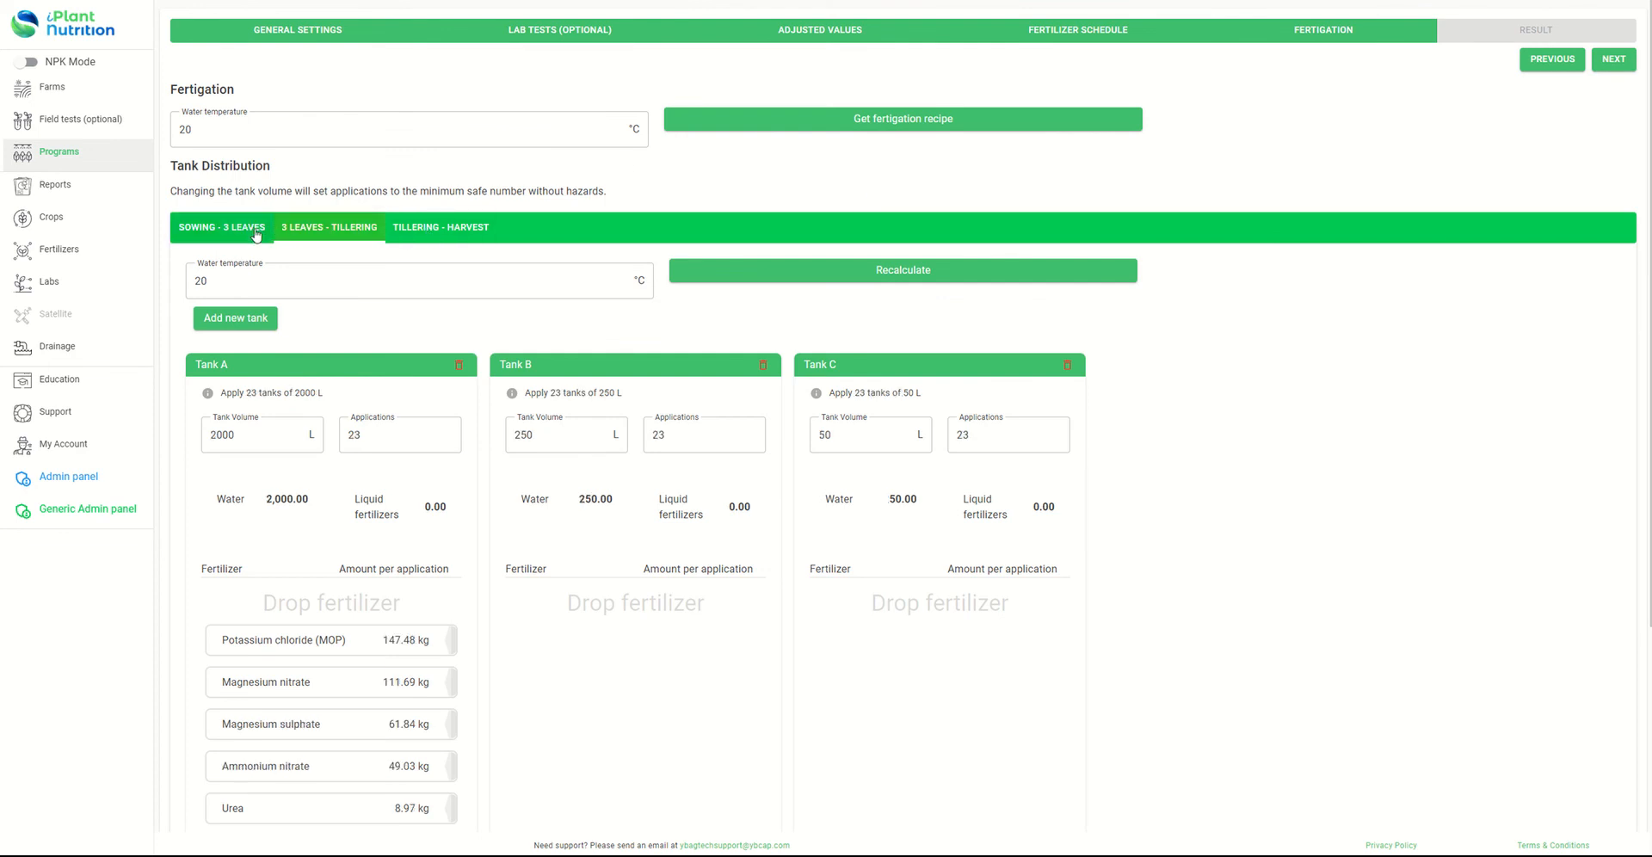
click(253, 230)
Step: Set the Tank C volume to 1000 L for the Sowing - 3 Leaves stage
scroll(490, 250, down, 3)
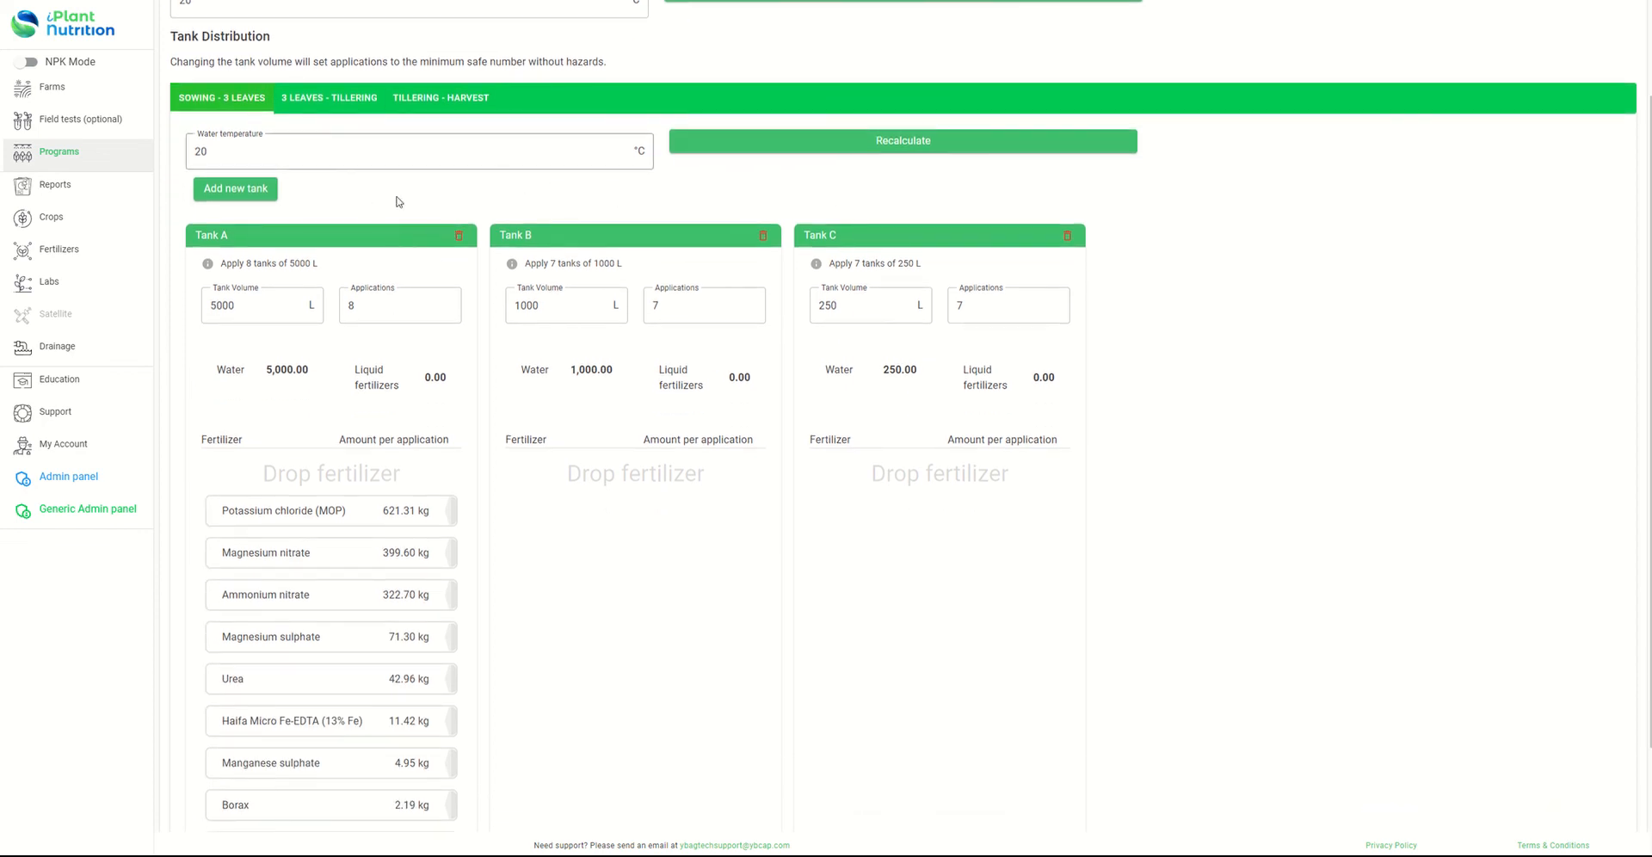
double_click(270, 300)
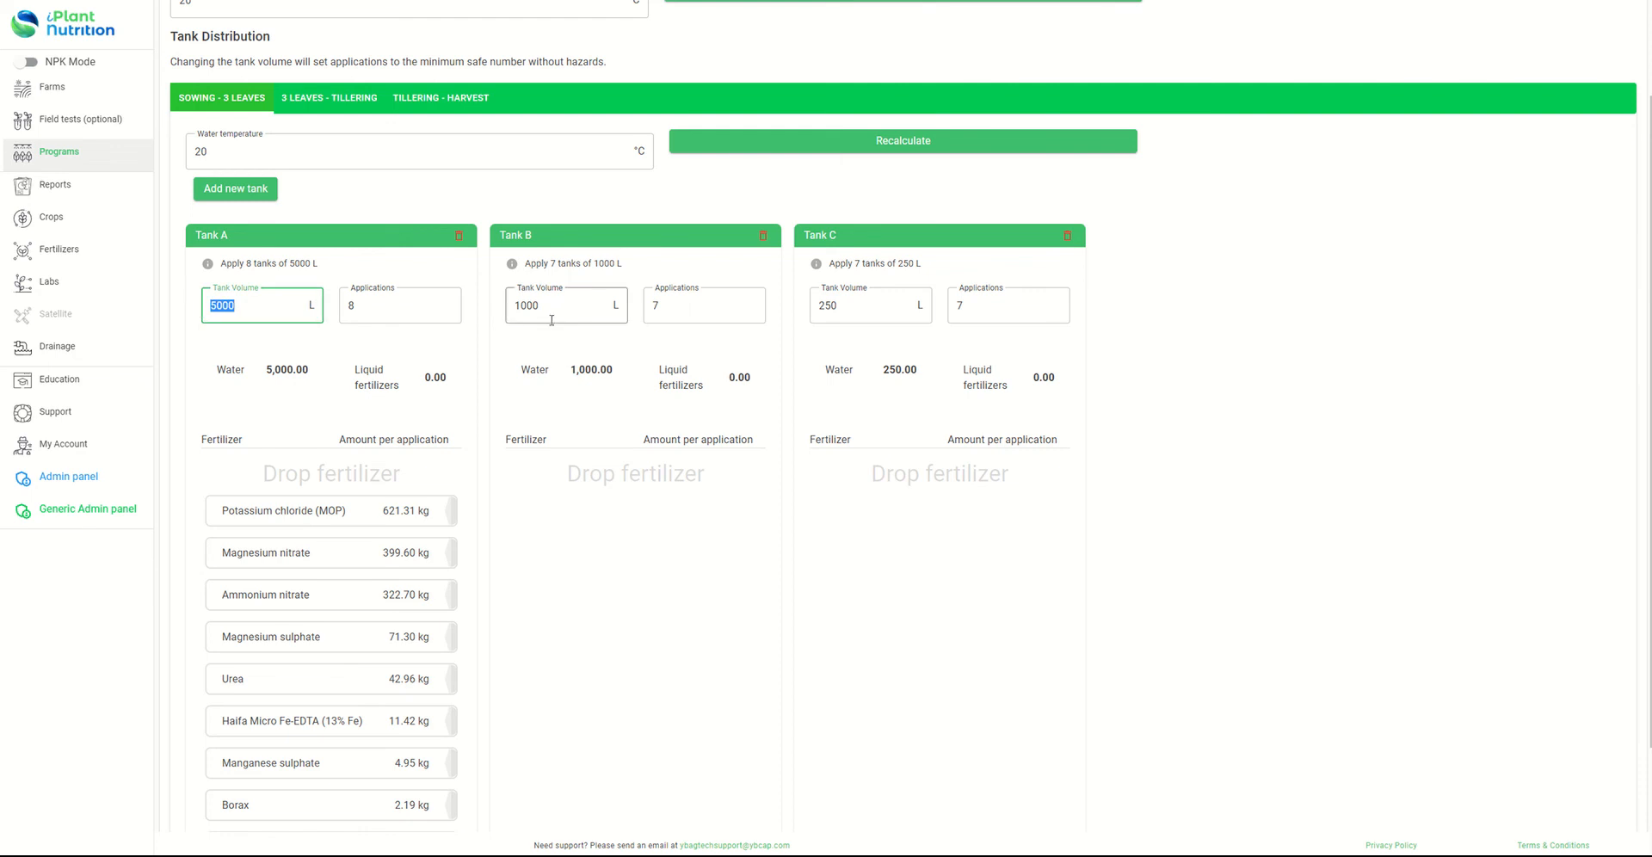
scroll(533, 412, down, 1)
click(691, 515)
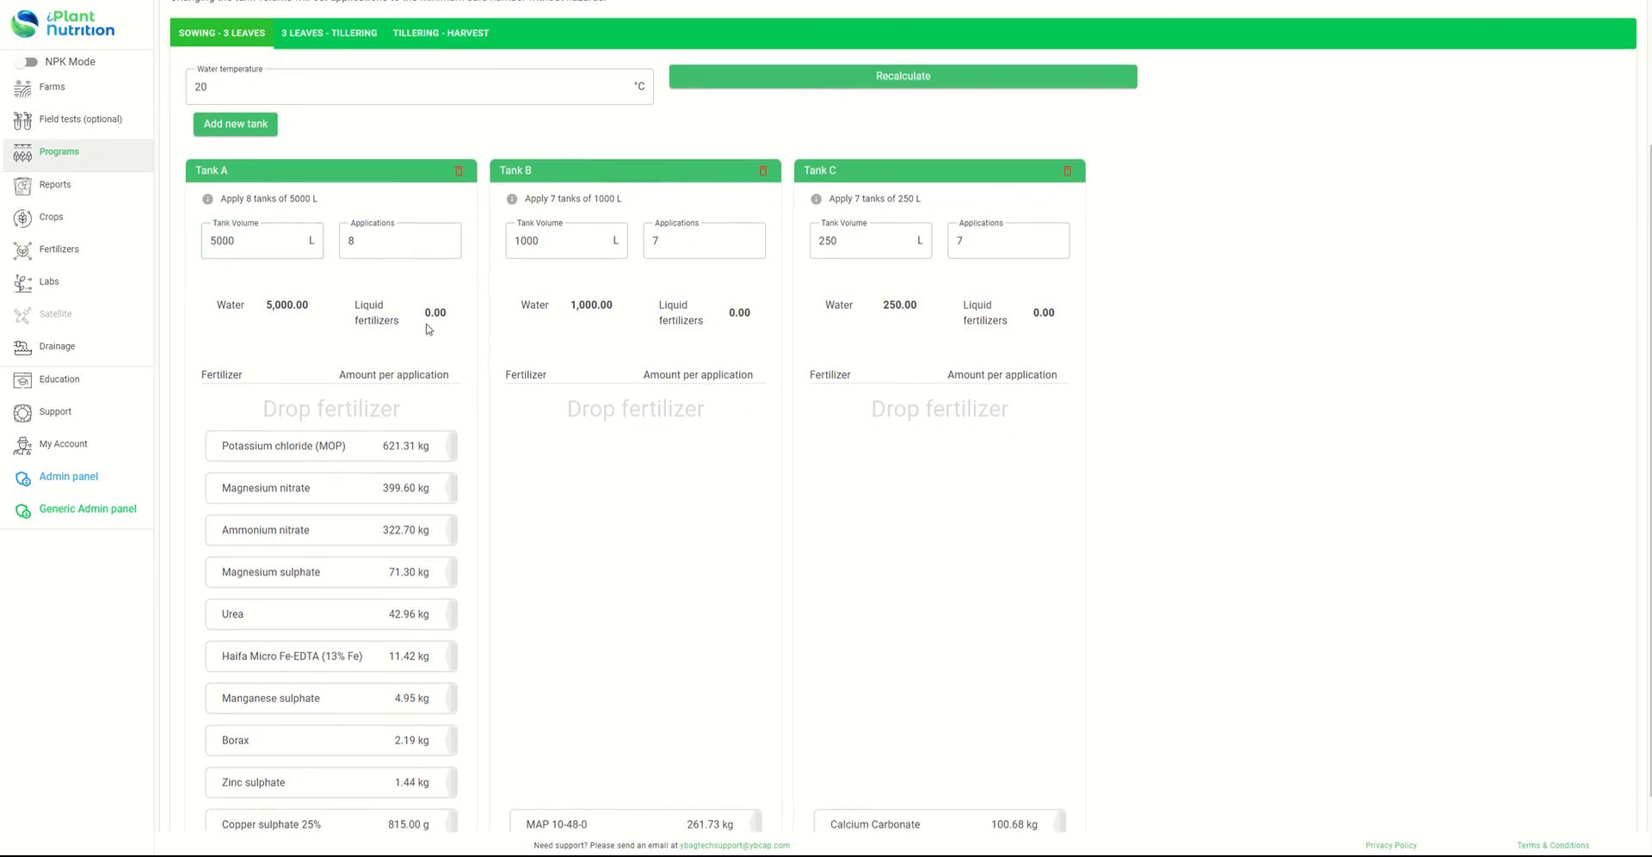
scroll(428, 329, down, 1)
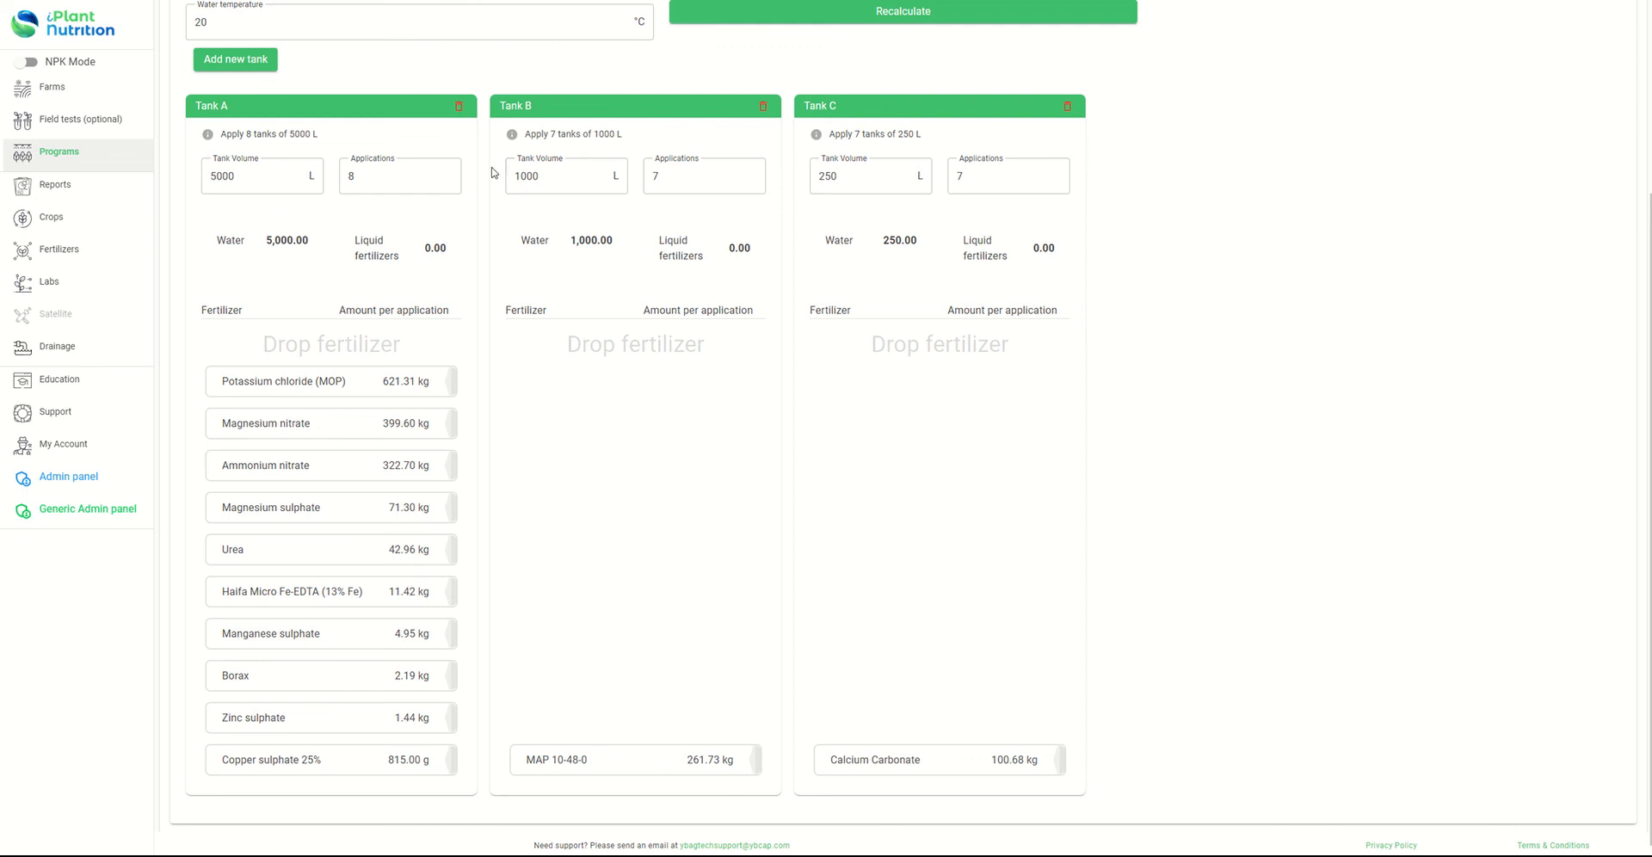
double_click(870, 174)
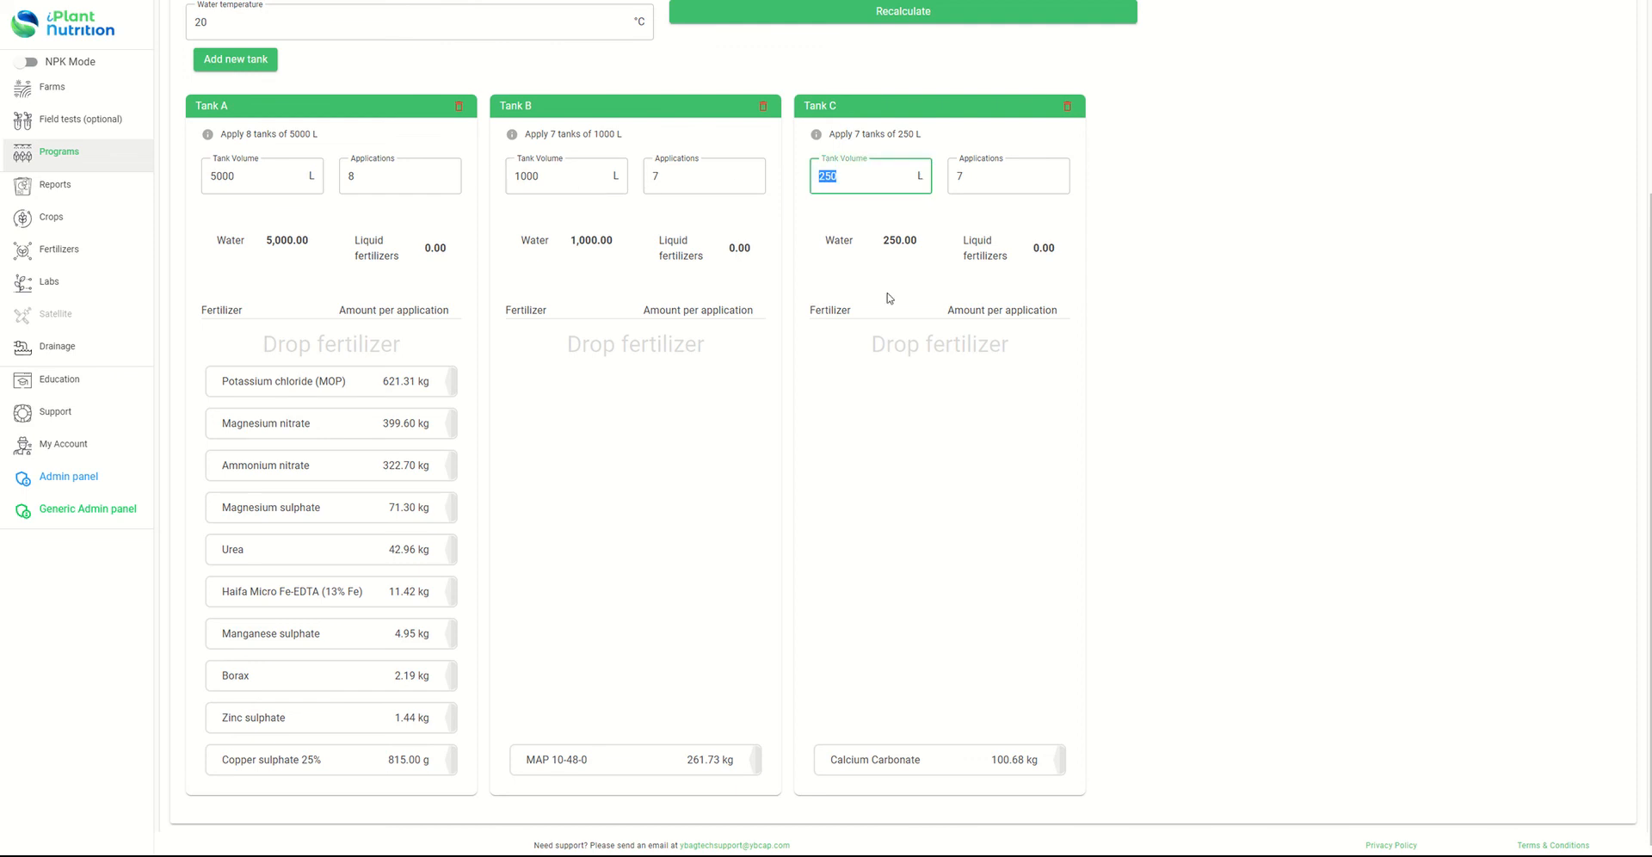
text(1000)
click(1345, 428)
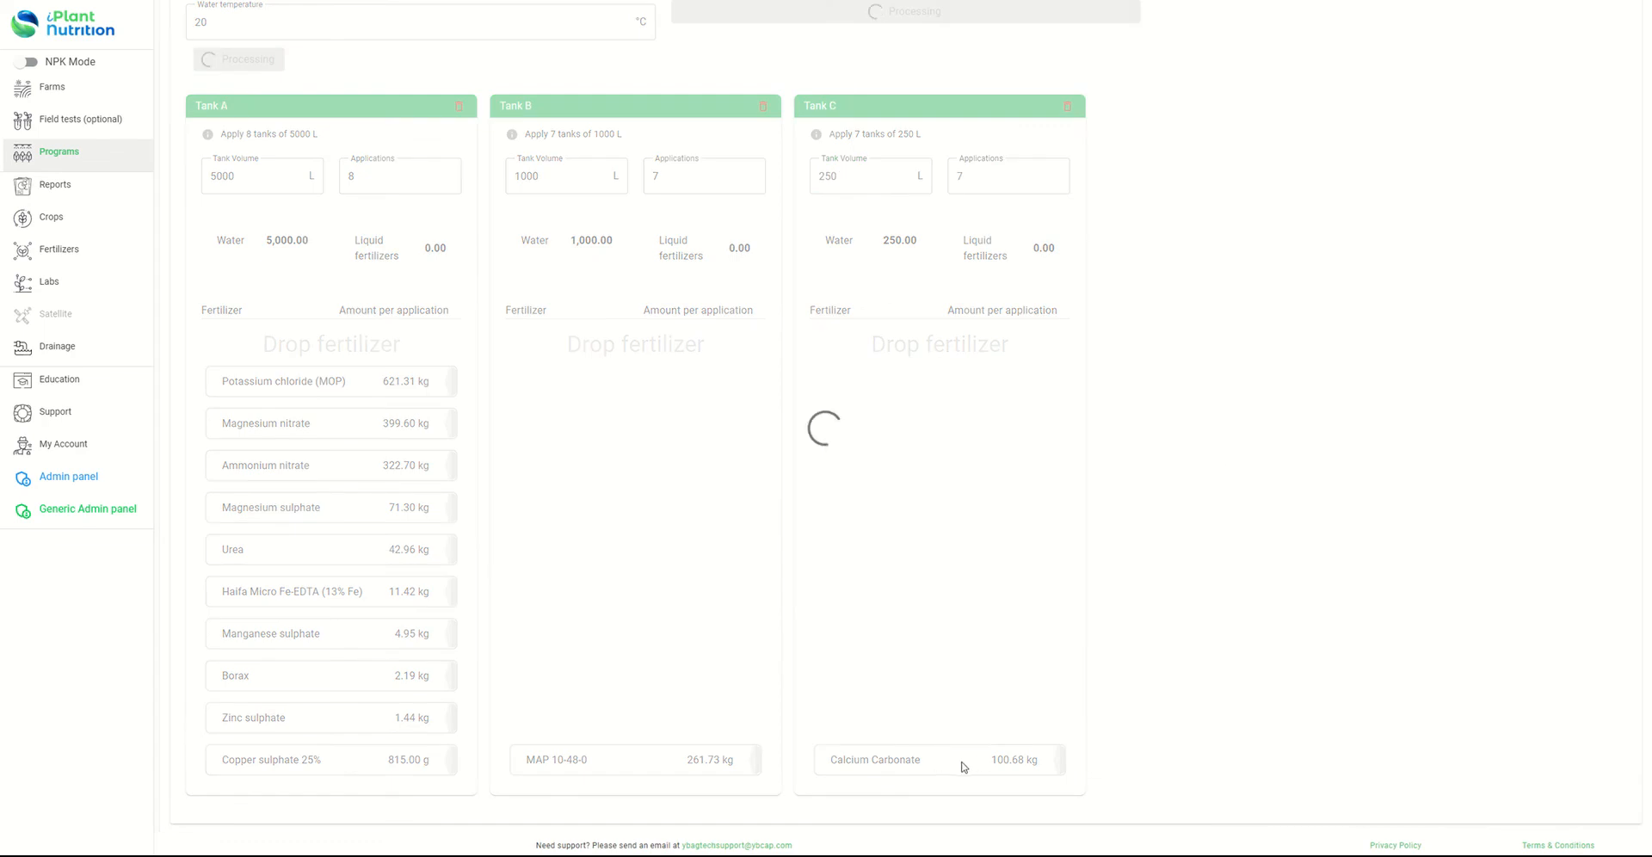
drag(757, 764, 708, 775)
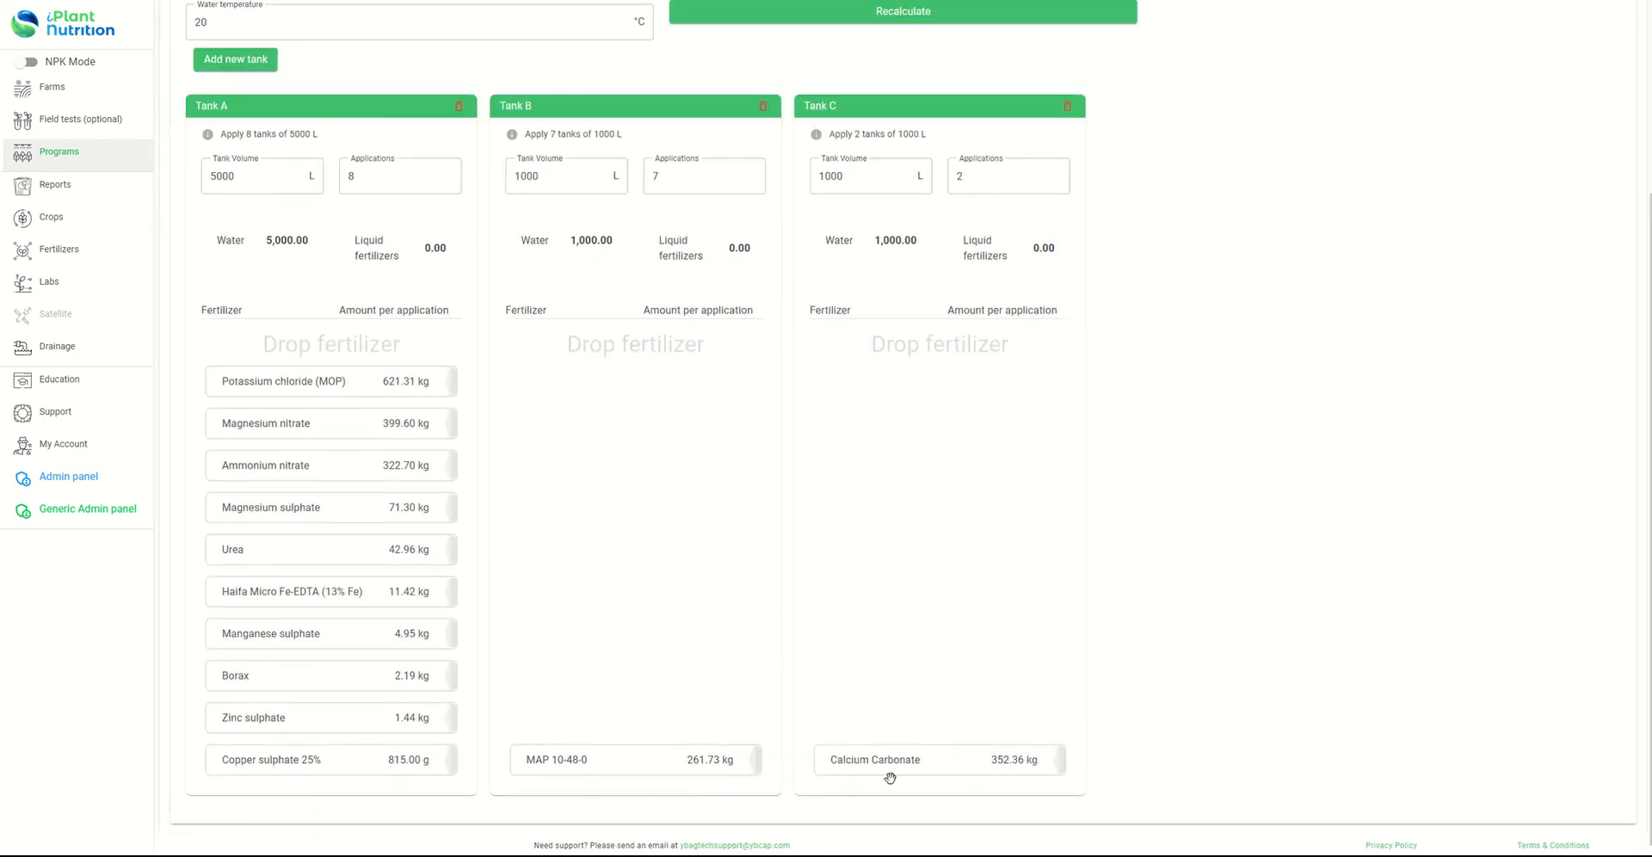
click(988, 173)
drag(970, 749, 904, 766)
drag(710, 764, 706, 764)
click(245, 176)
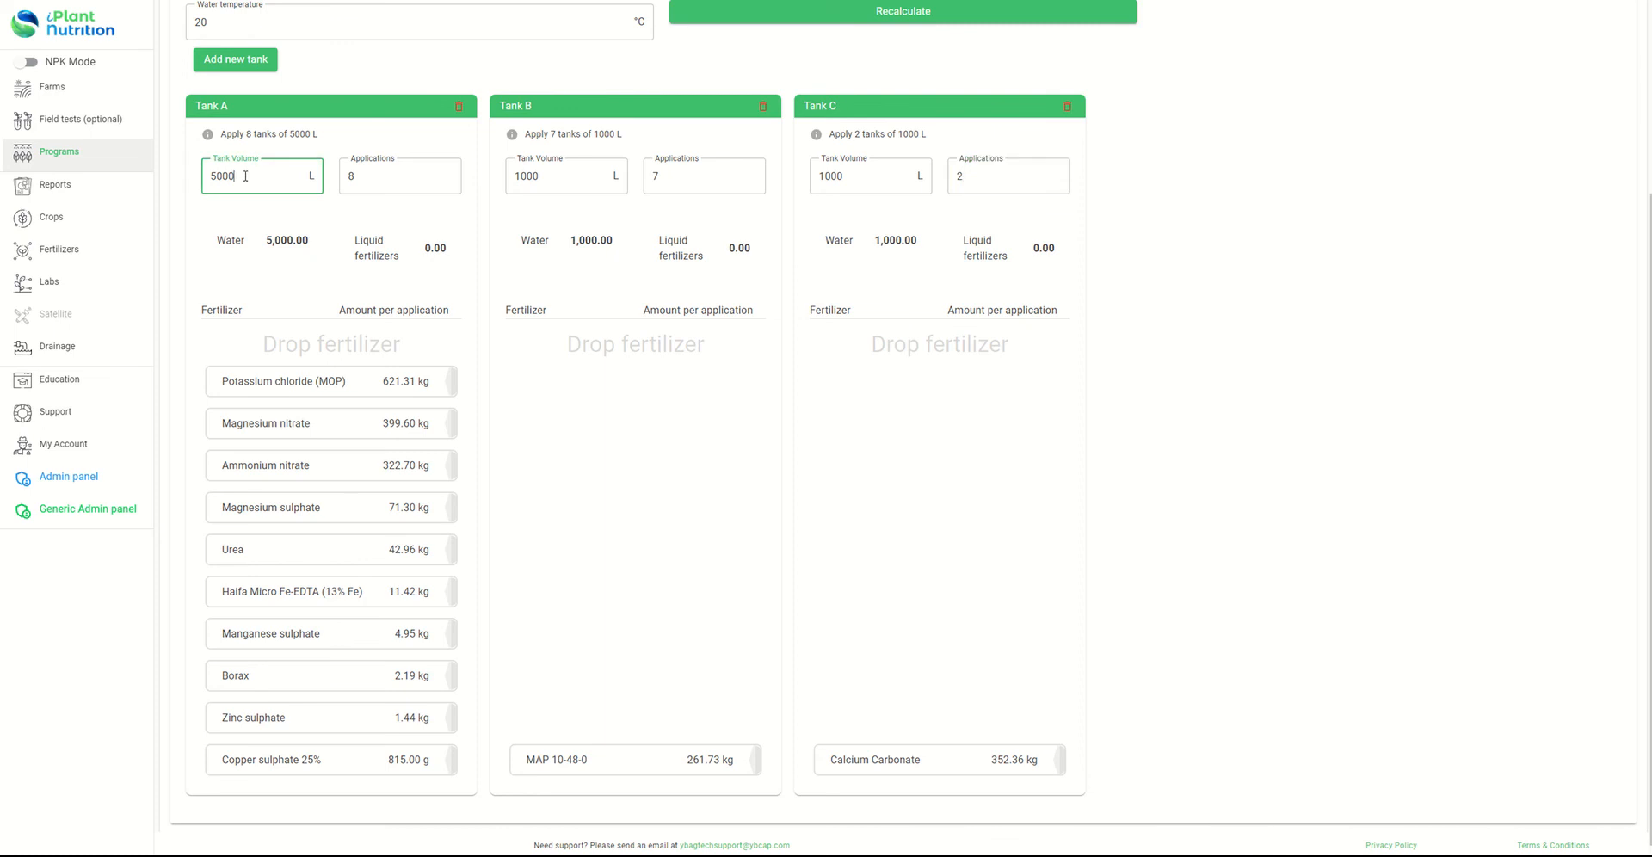
Step: Set the Tank B volume to 2000 L for the Sowing - 3 Leaves stage
double_click(617, 182)
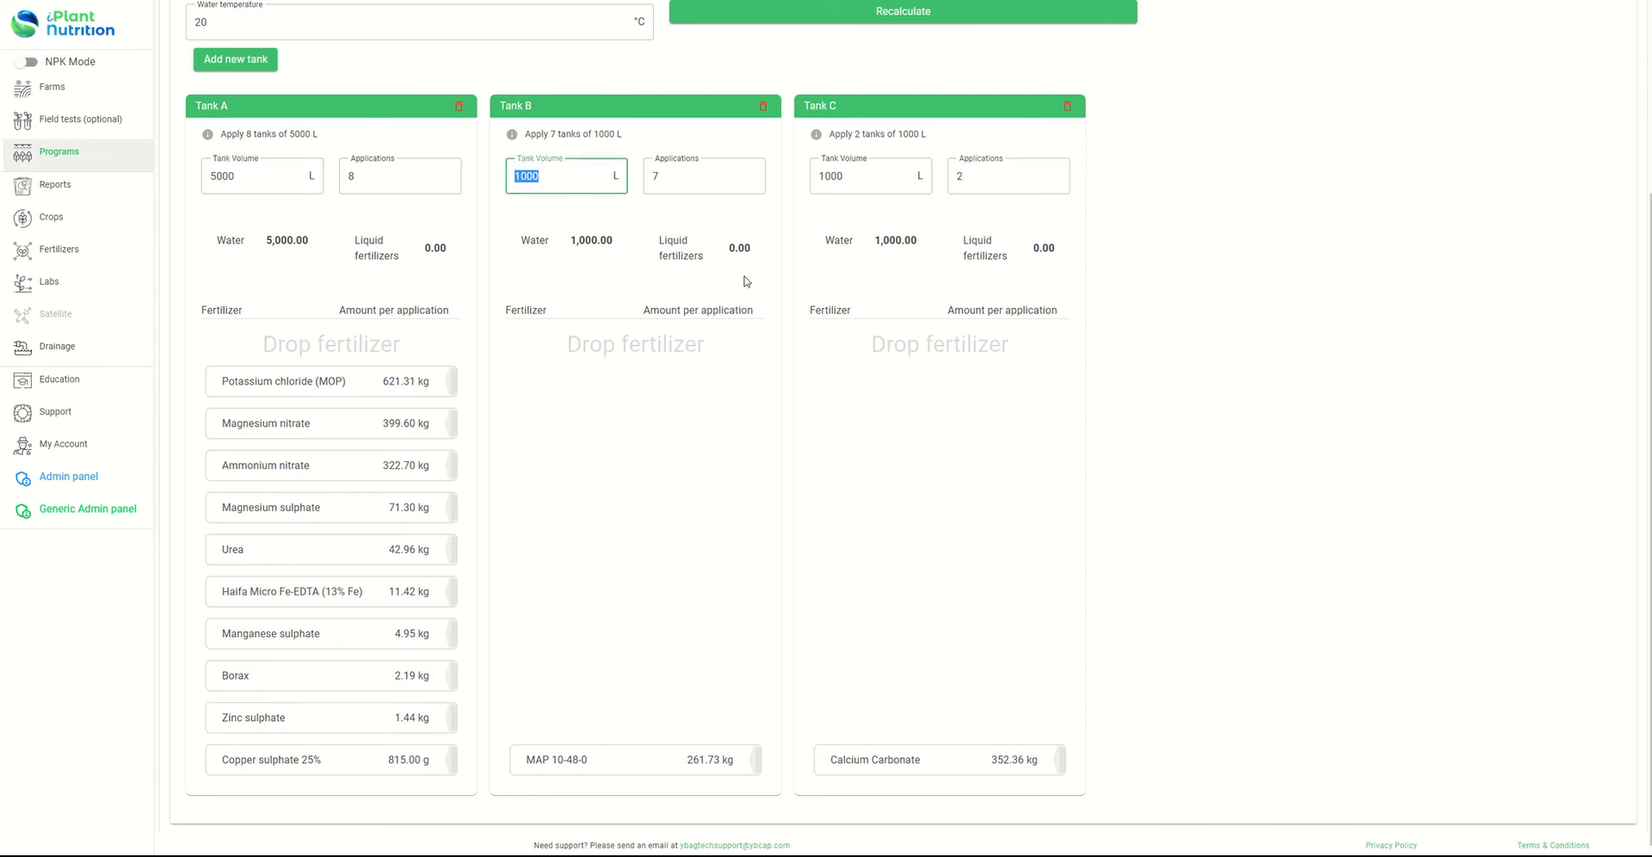
text(2)
click(1306, 279)
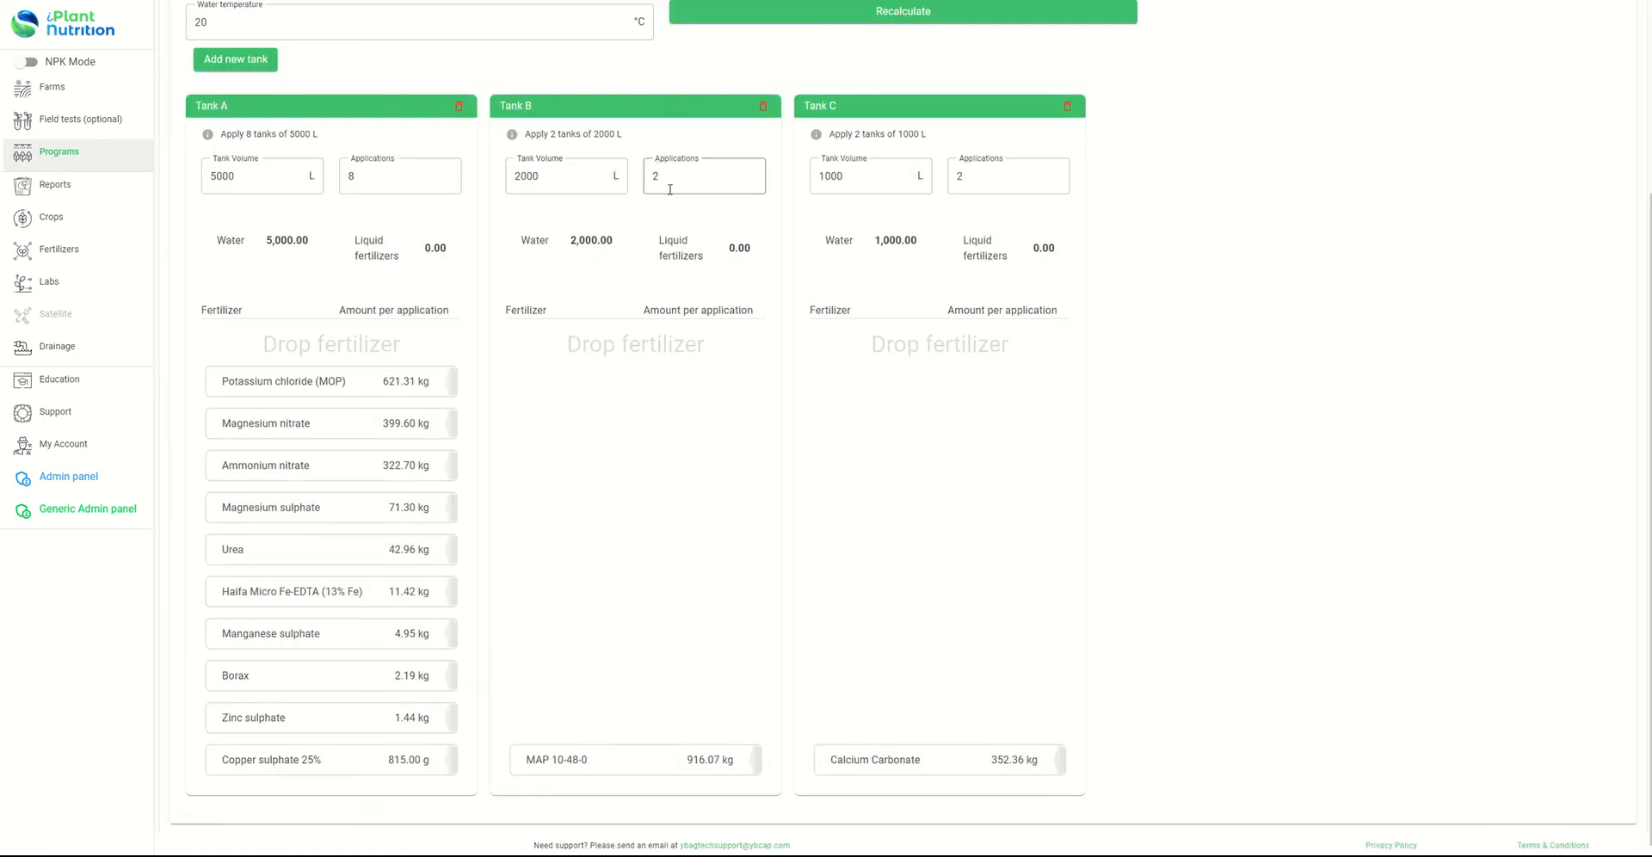
Step: Move Potassium chloride (MOP) from Tank A to Tank B in the Sowing - 3 Leaves stage
drag(295, 372, 637, 416)
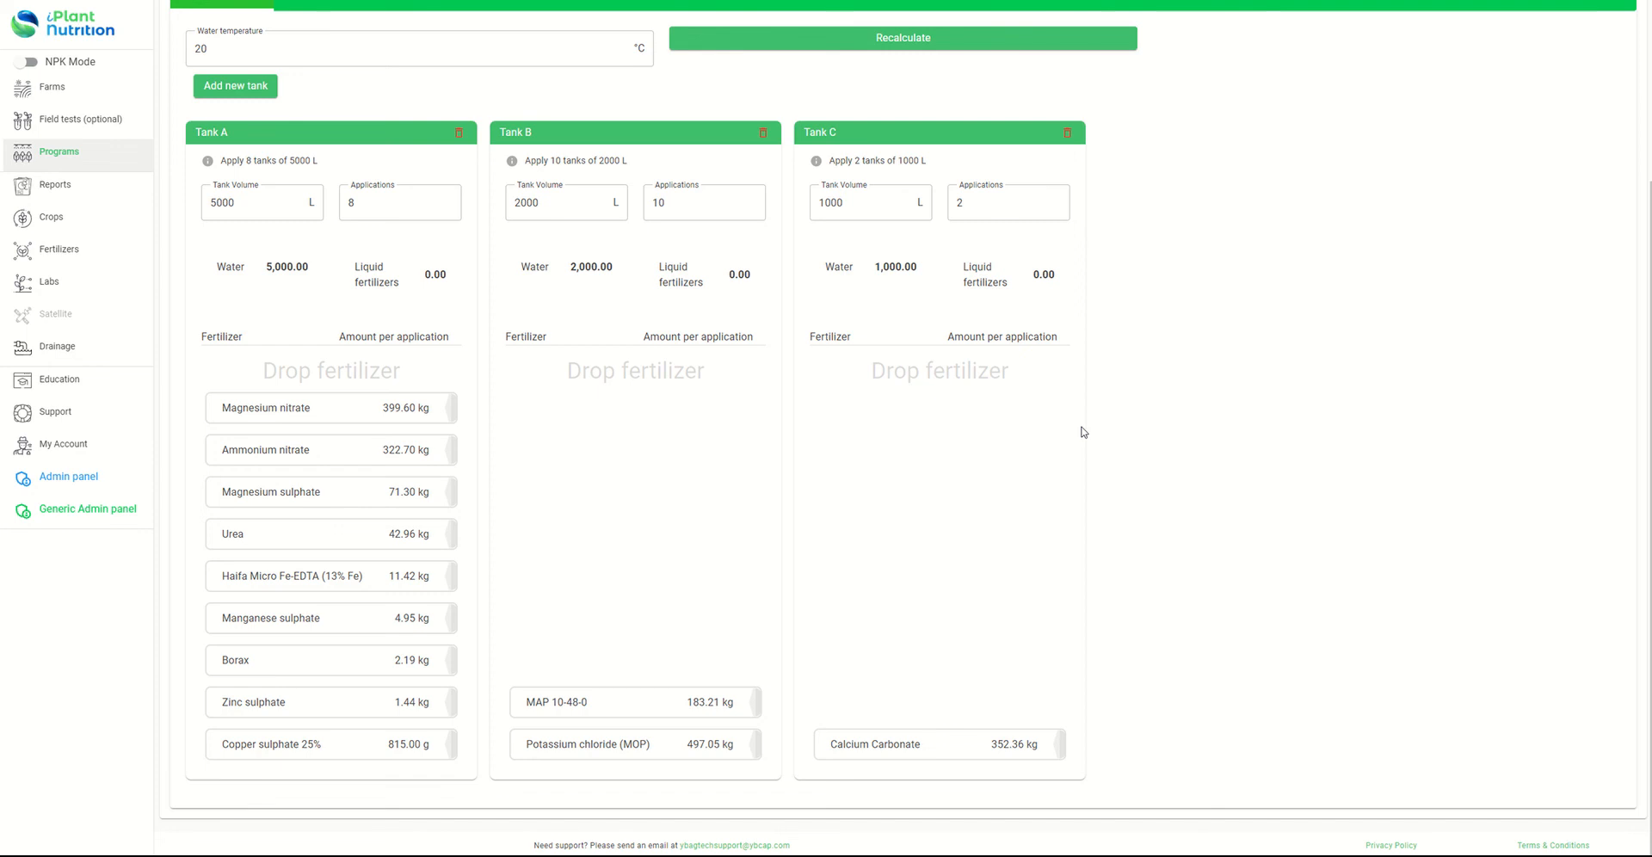
scroll(1017, 396, up, 3)
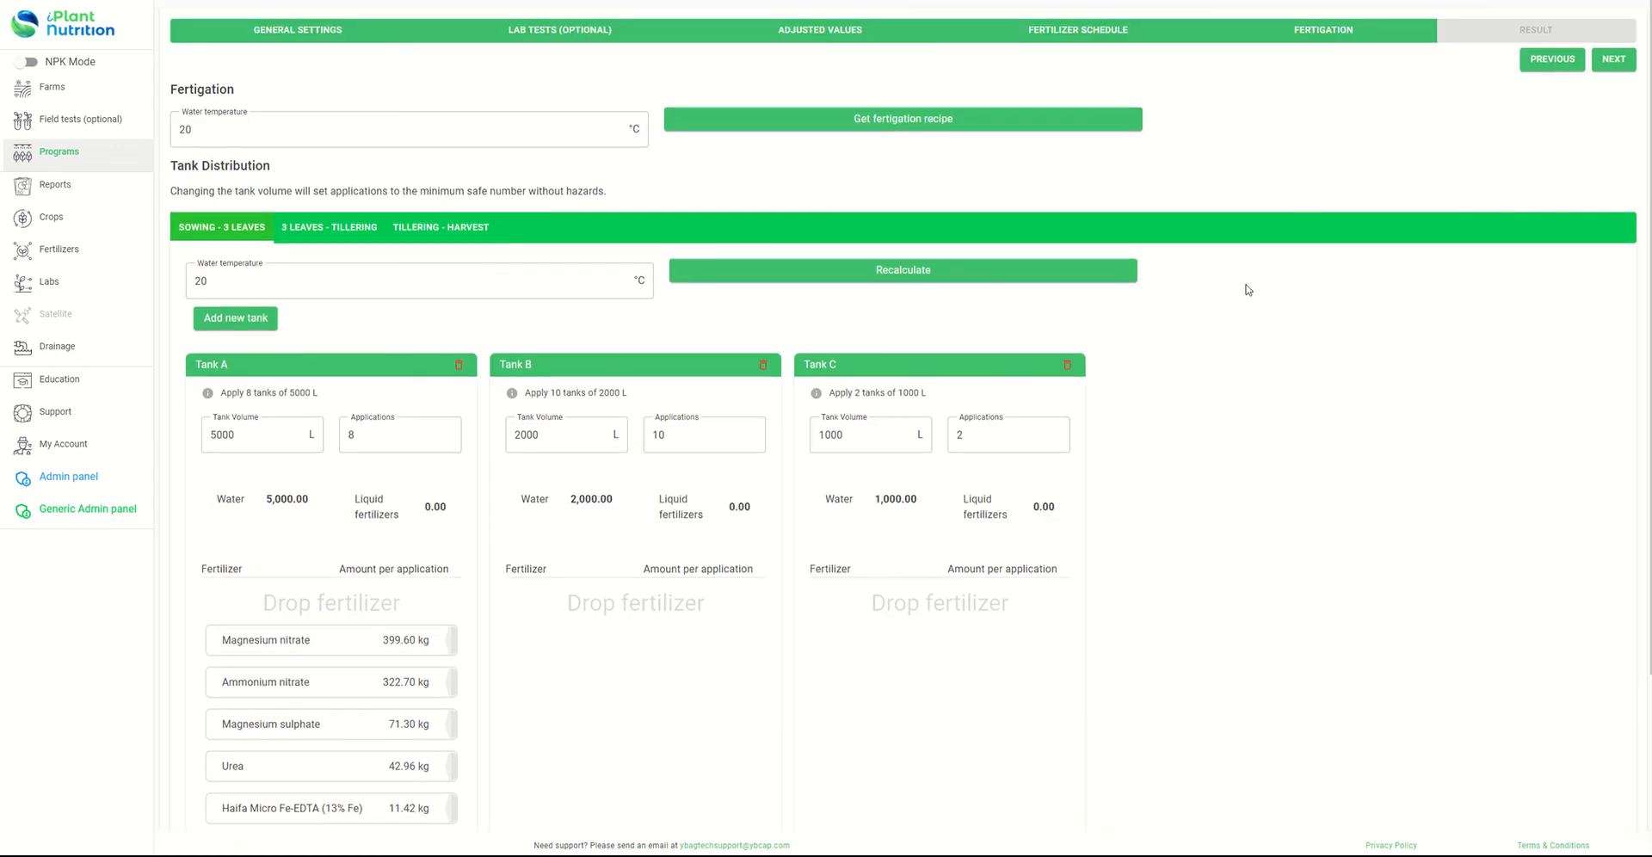
scroll(1243, 284, down, 3)
scroll(1242, 284, up, 3)
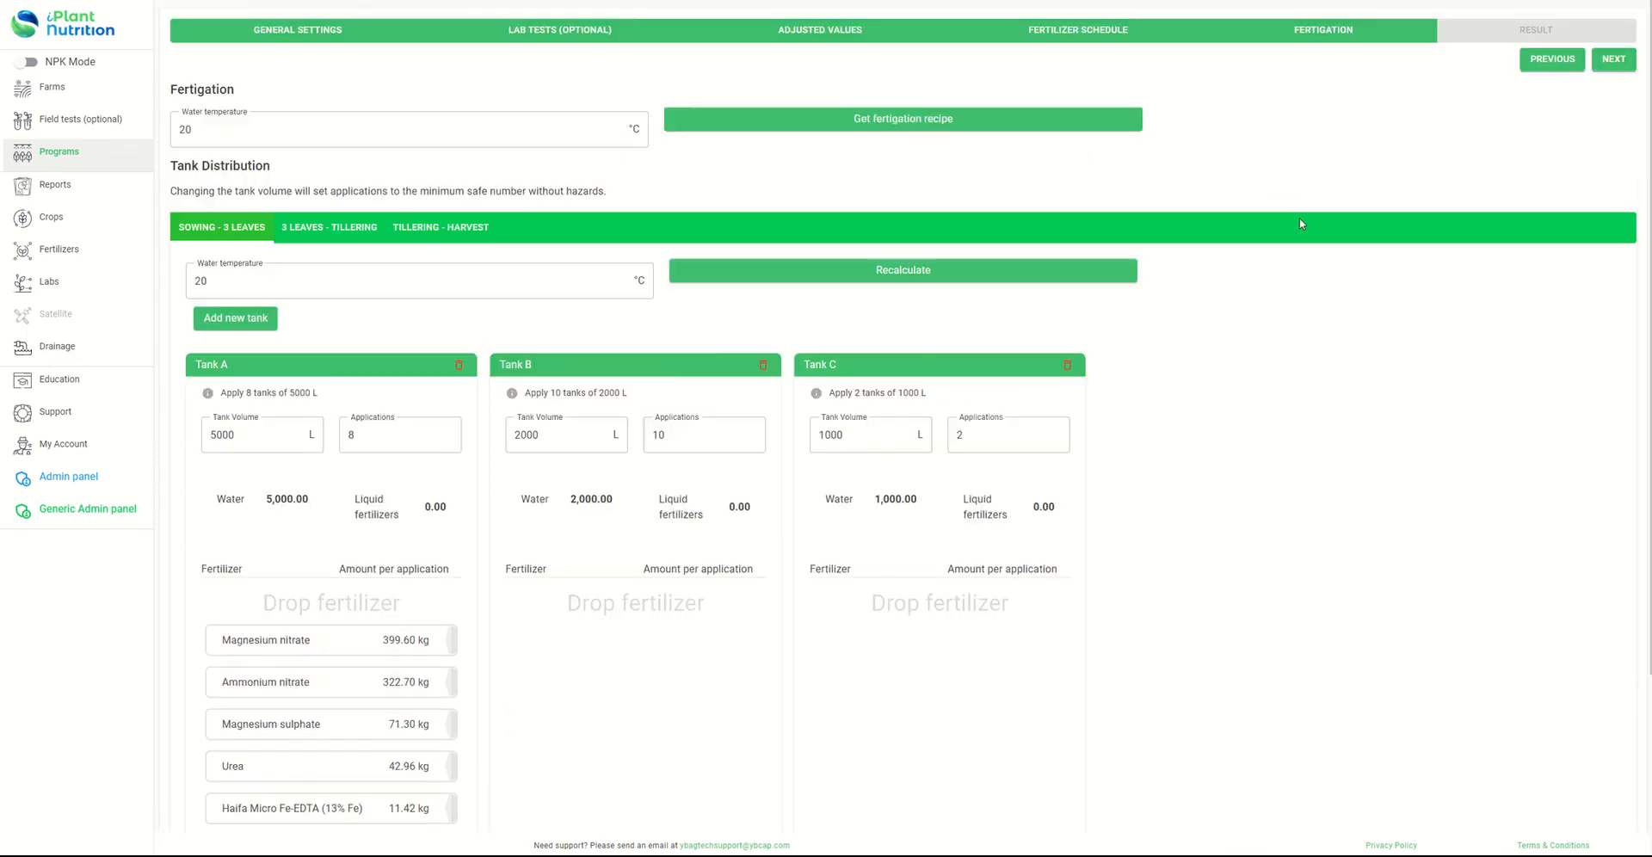
Step: Proceed to the program result and finish the new barley program
click(1613, 59)
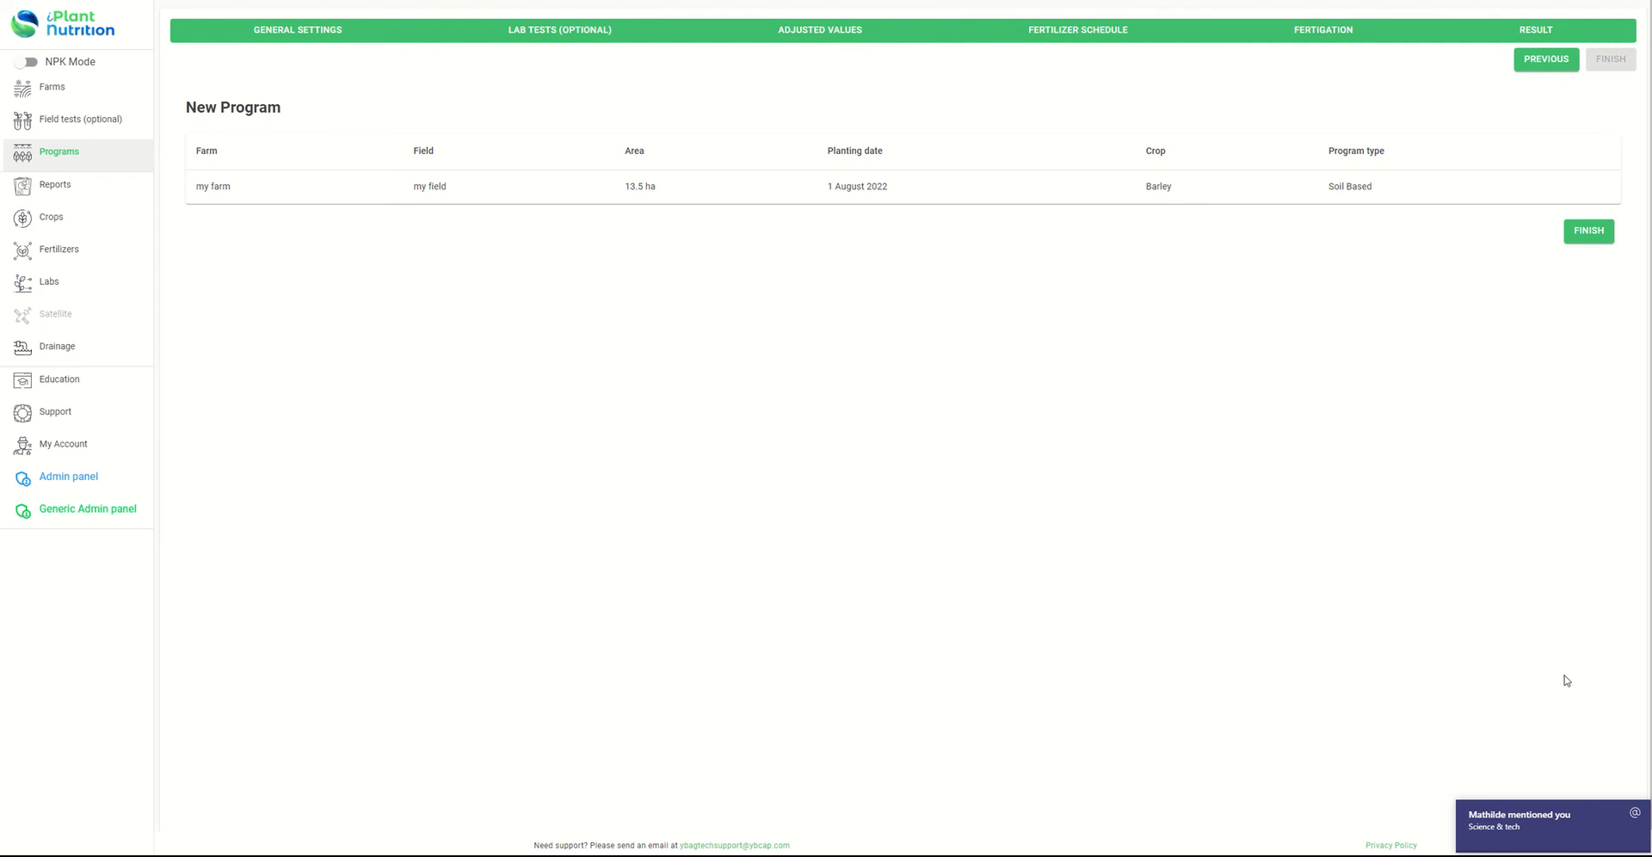
click(1635, 815)
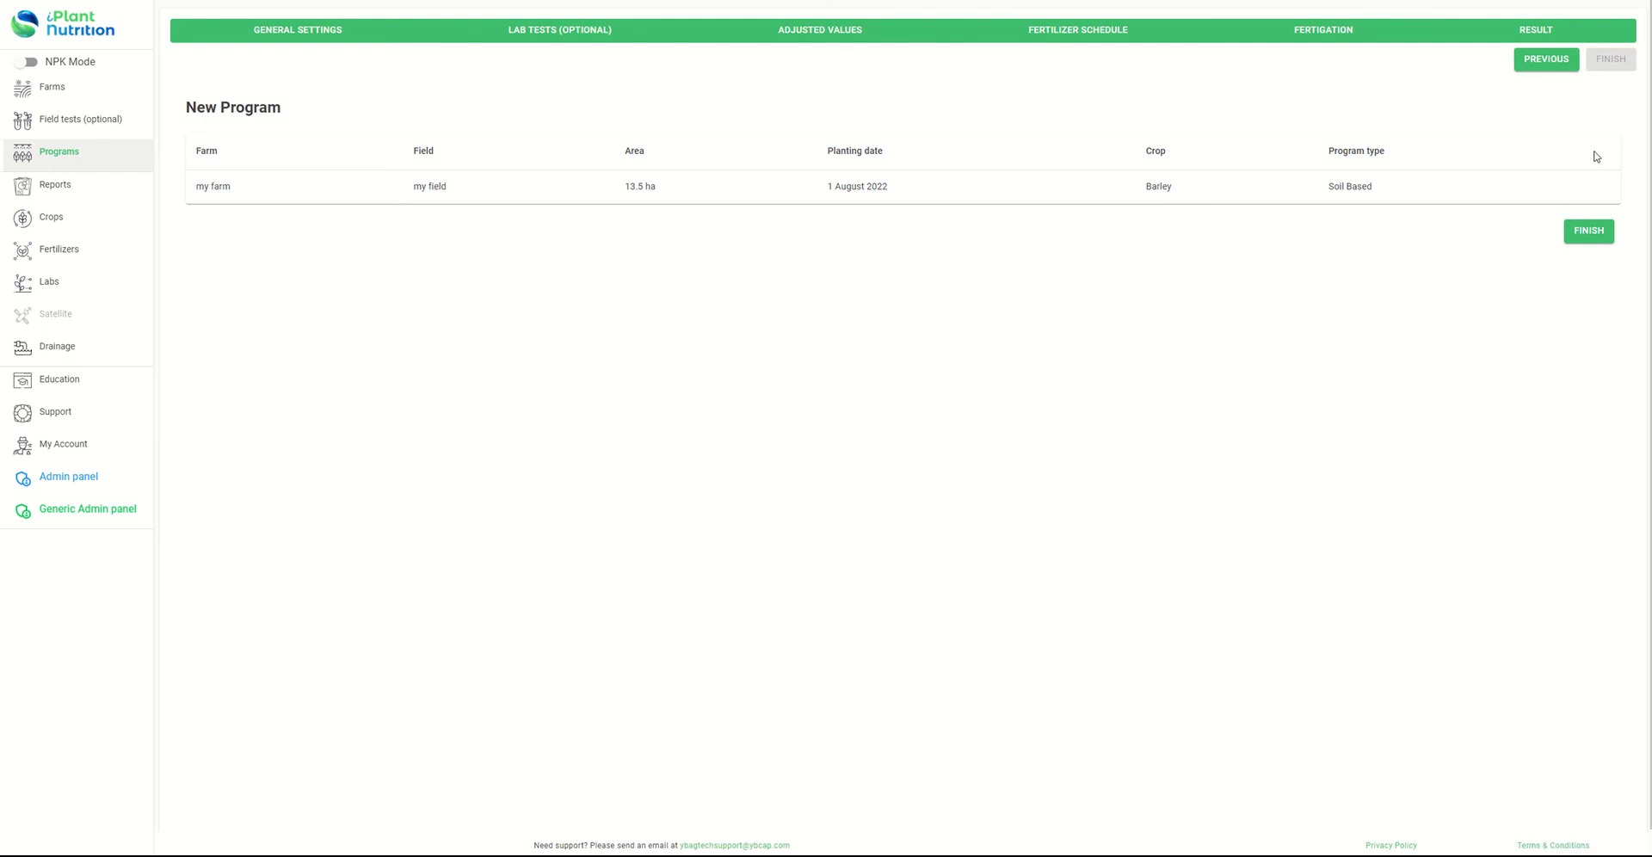
click(1589, 231)
click(929, 465)
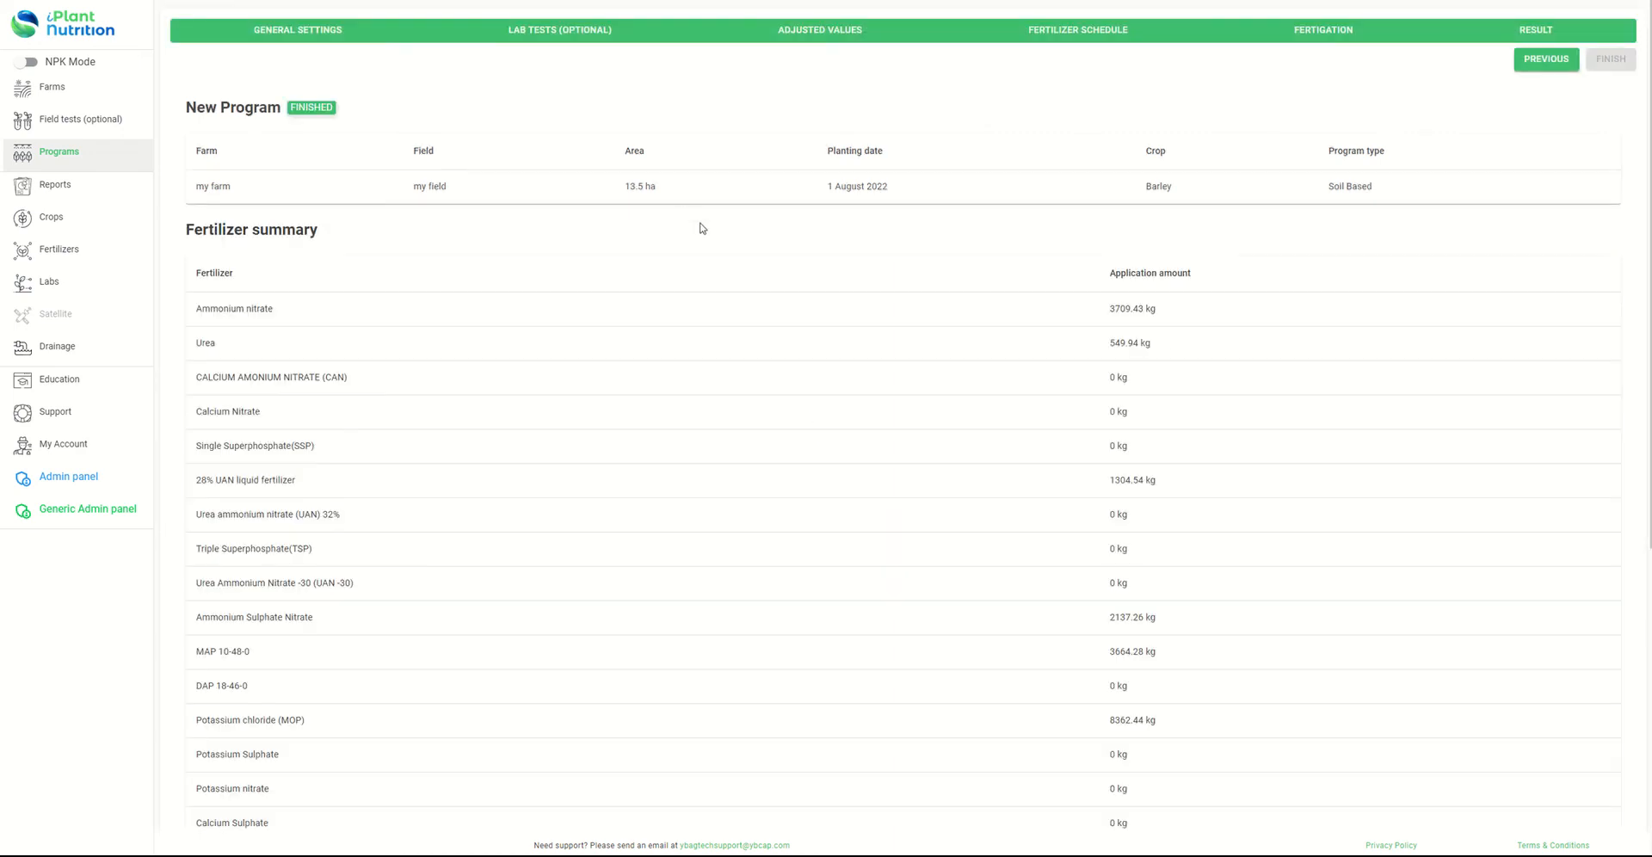
Step: Review the fertilizer summary and generate the full report with soil test, adjusted values, fertilizer schedule, fertilizer summary and fertigation
scroll(688, 318, down, 4)
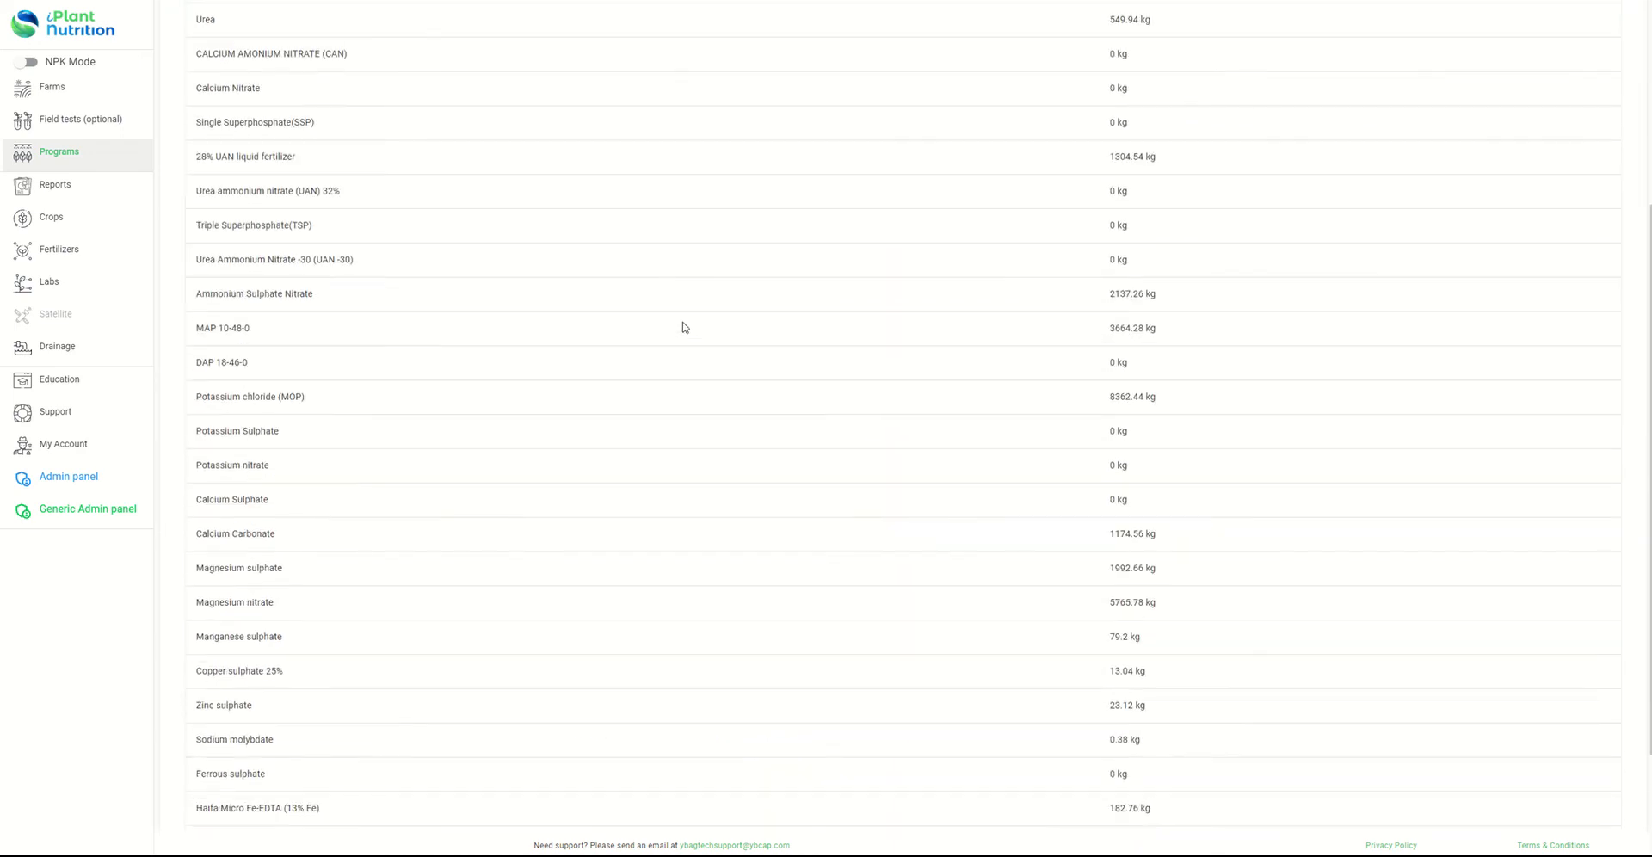
scroll(685, 327, down, 2)
scroll(801, 287, up, 3)
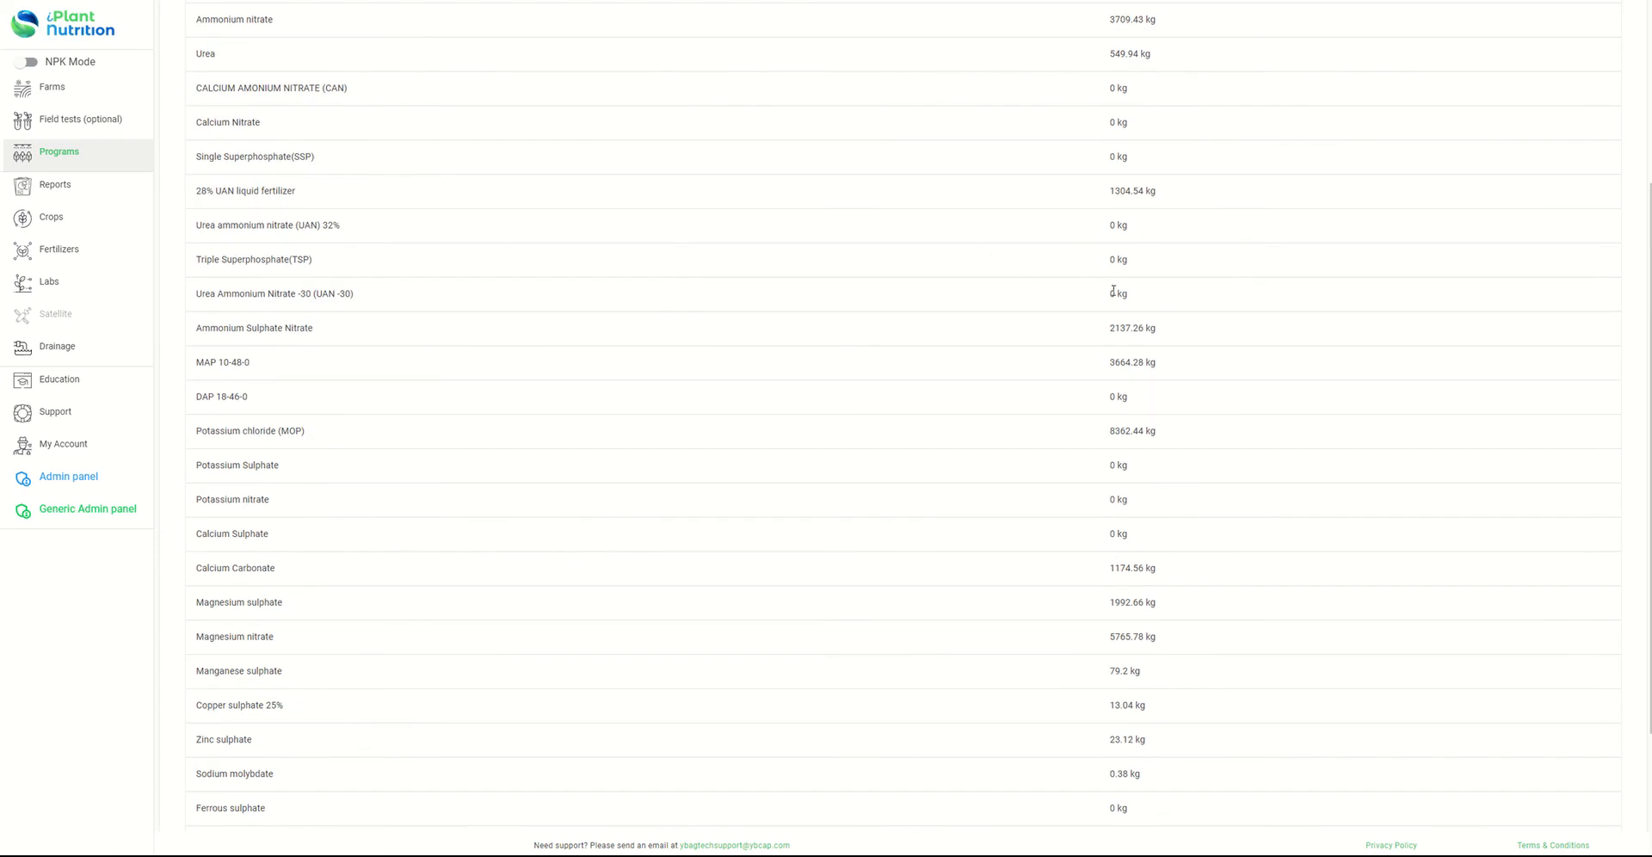
scroll(1312, 296, down, 3)
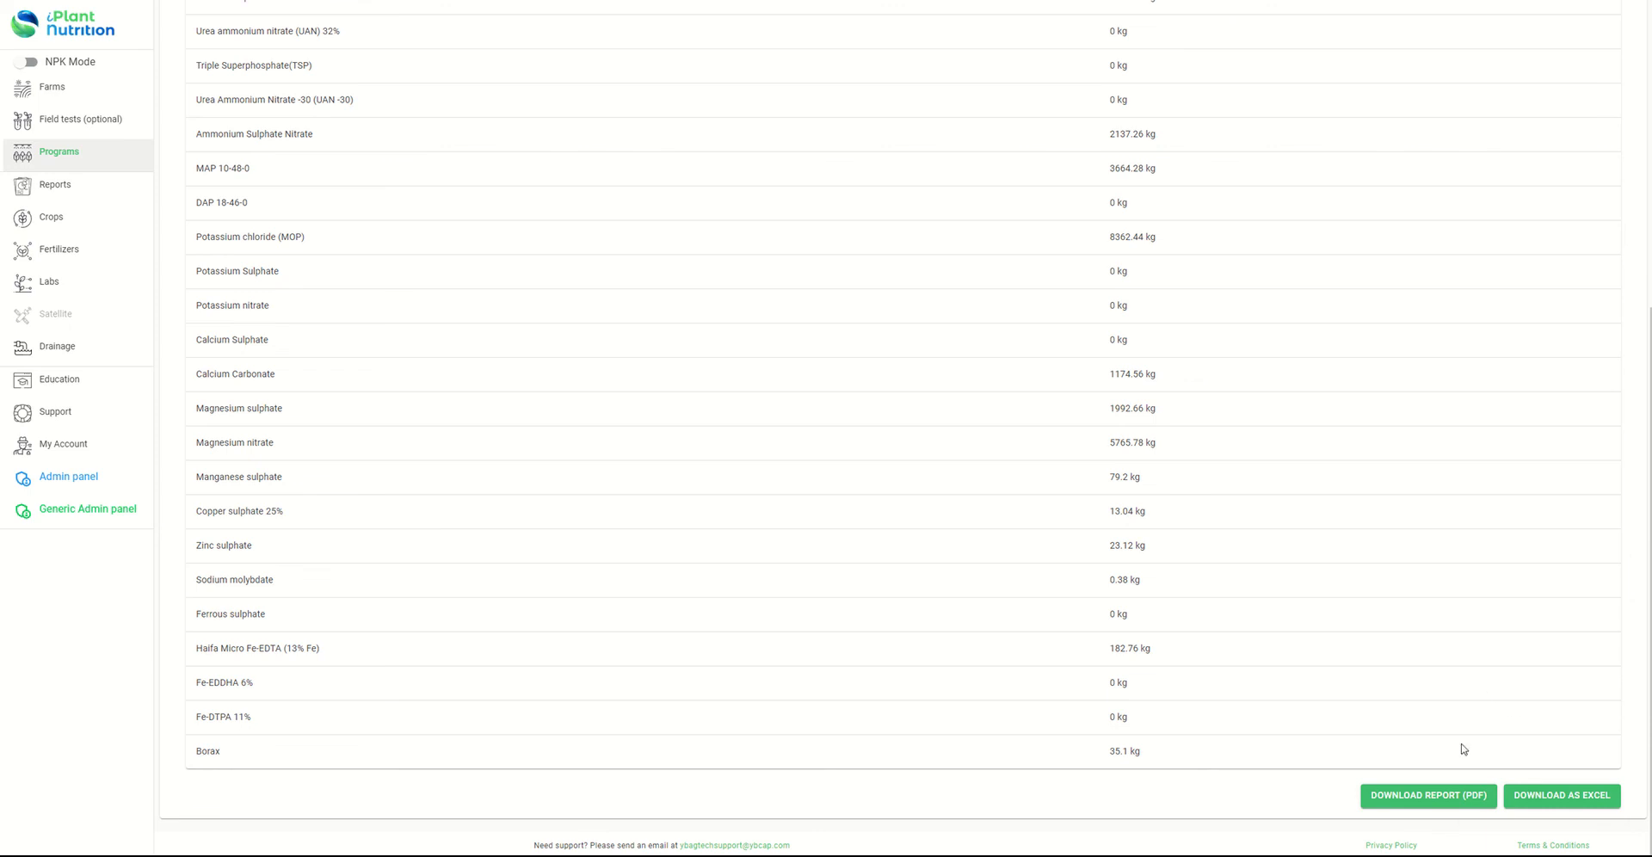
click(1429, 797)
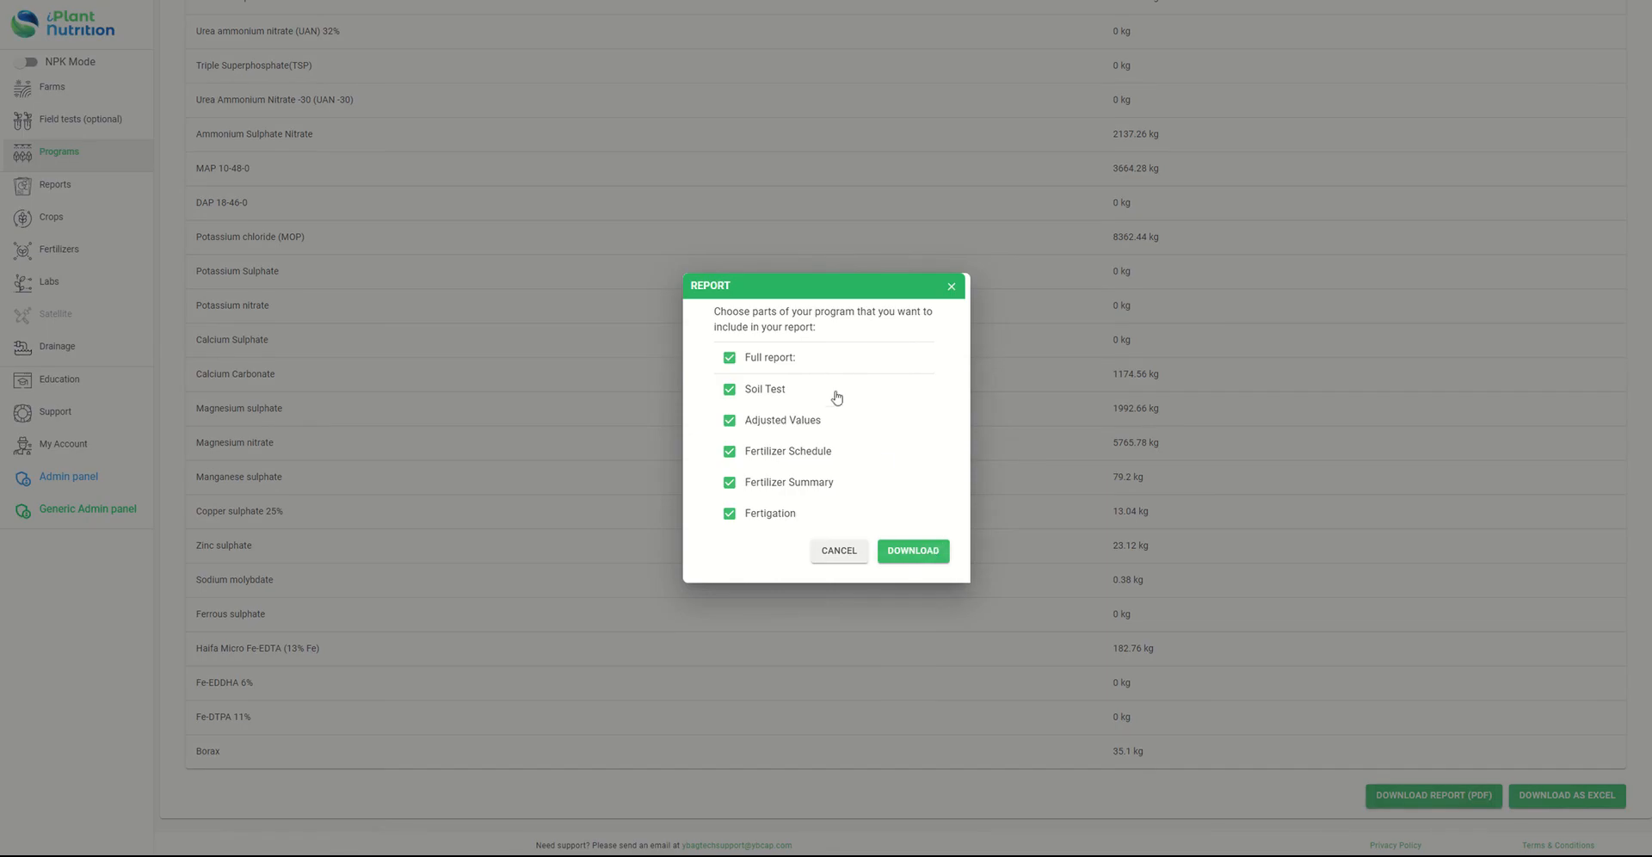
click(912, 552)
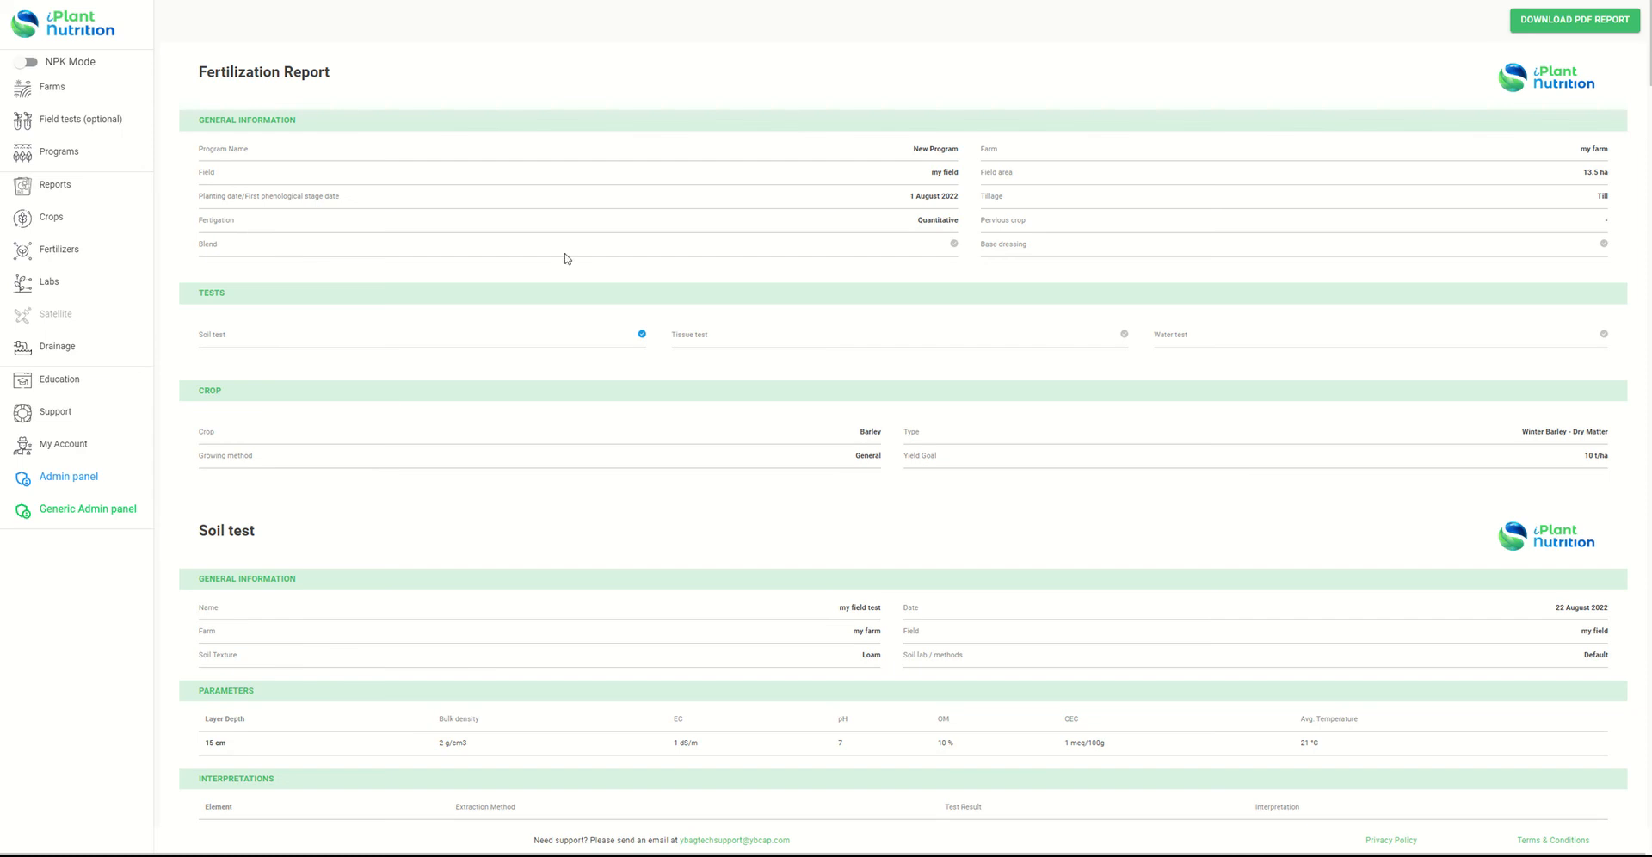
Step: Examine the fertilization report from general information and soil test through requirements, stage schedules and fertilizer summary to the fertigation tanks
scroll(840, 191, down, 5)
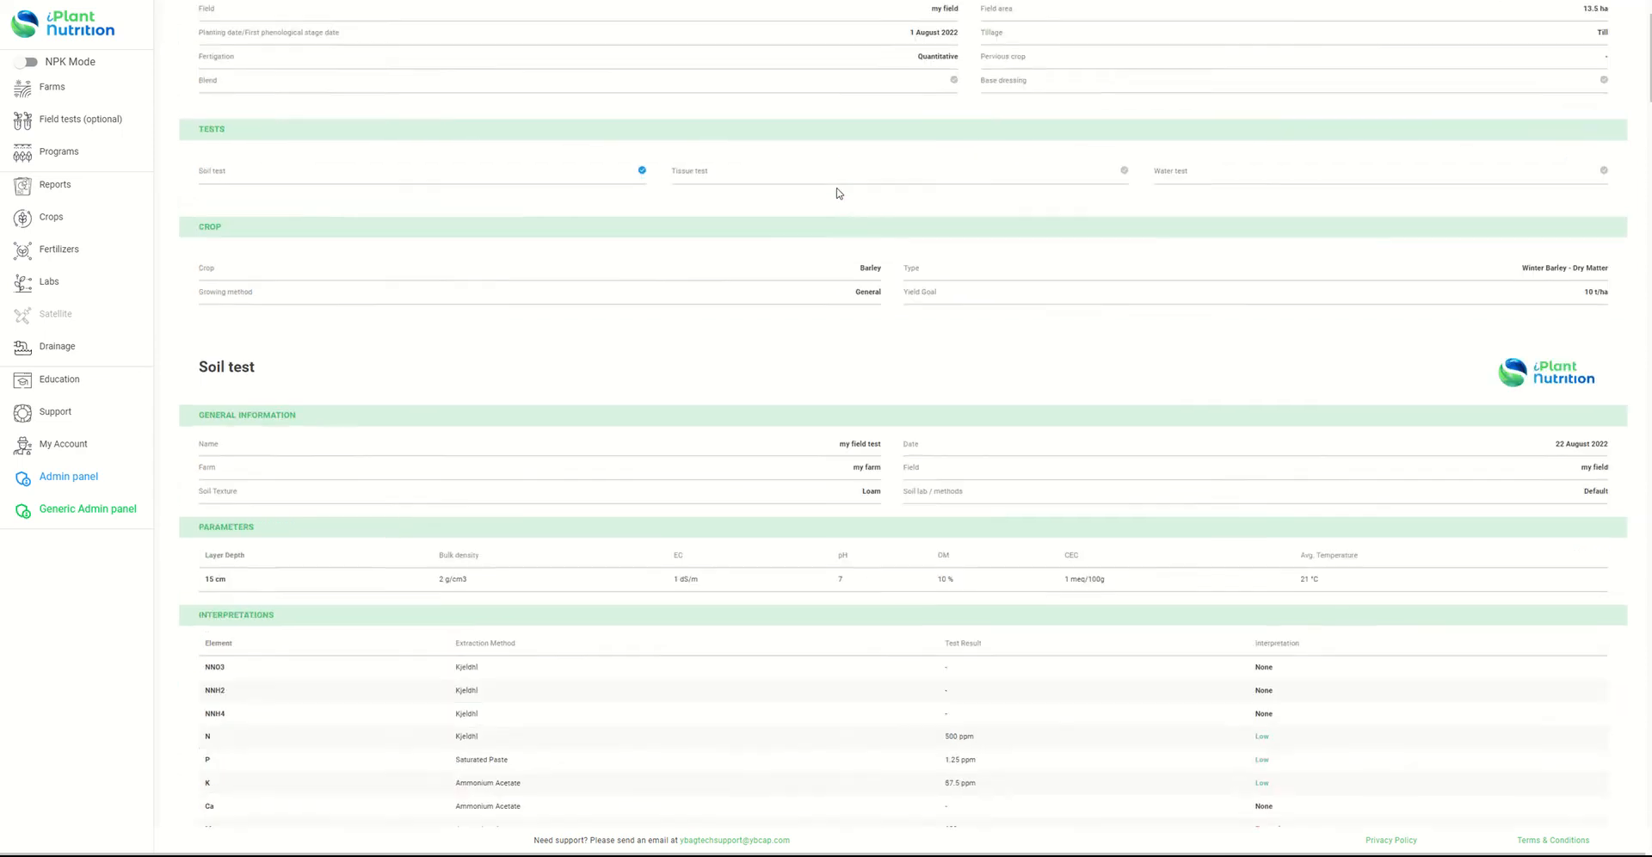
scroll(923, 158, up, 5)
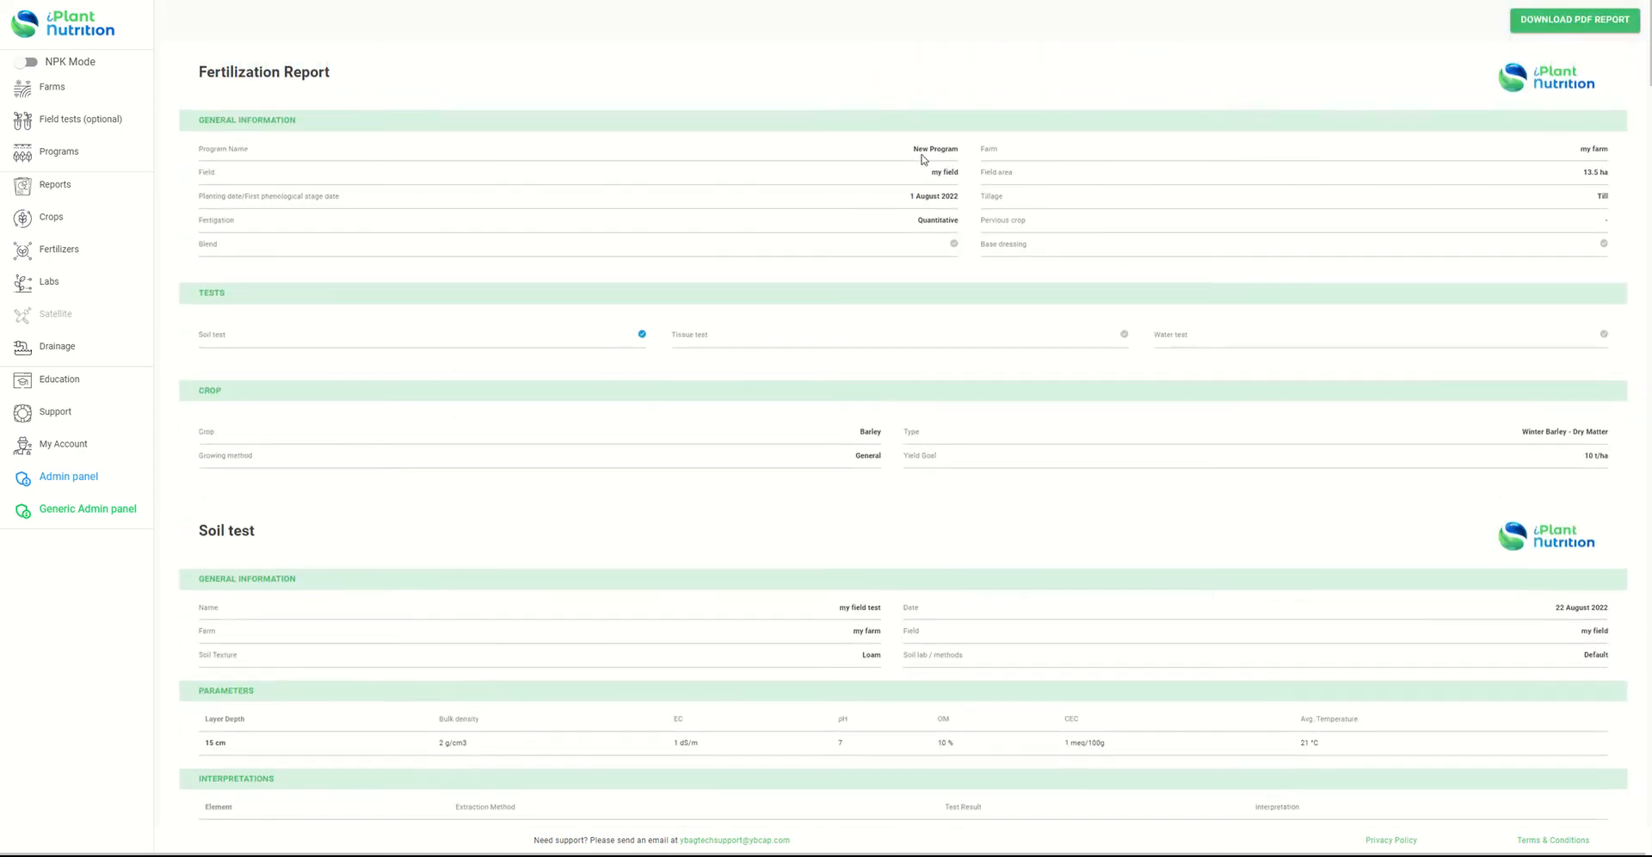
scroll(977, 148, down, 4)
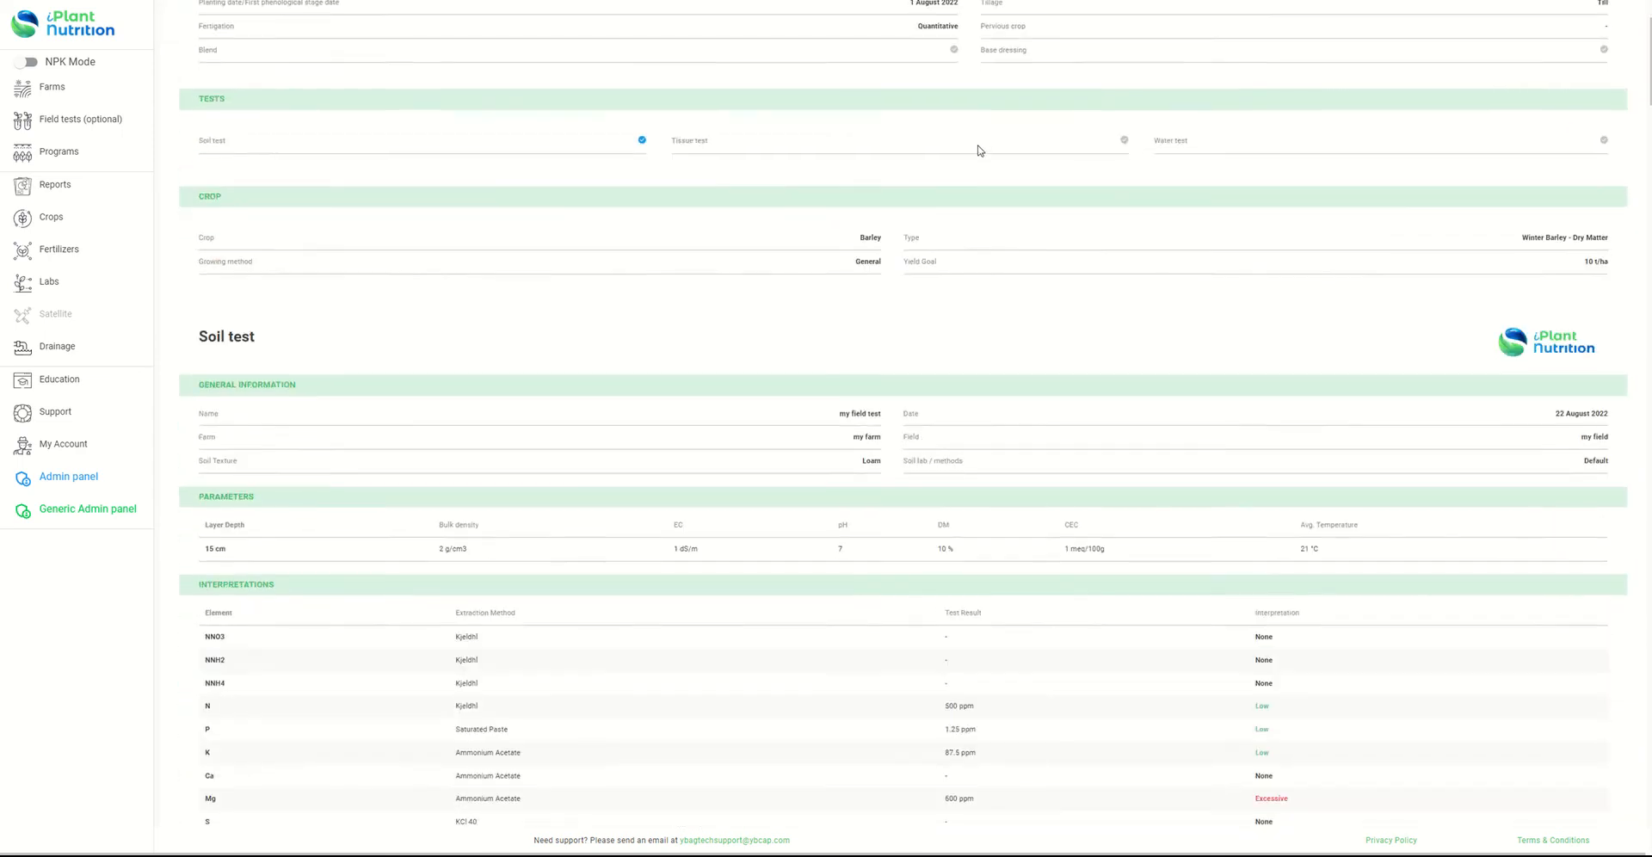
scroll(942, 142, down, 13)
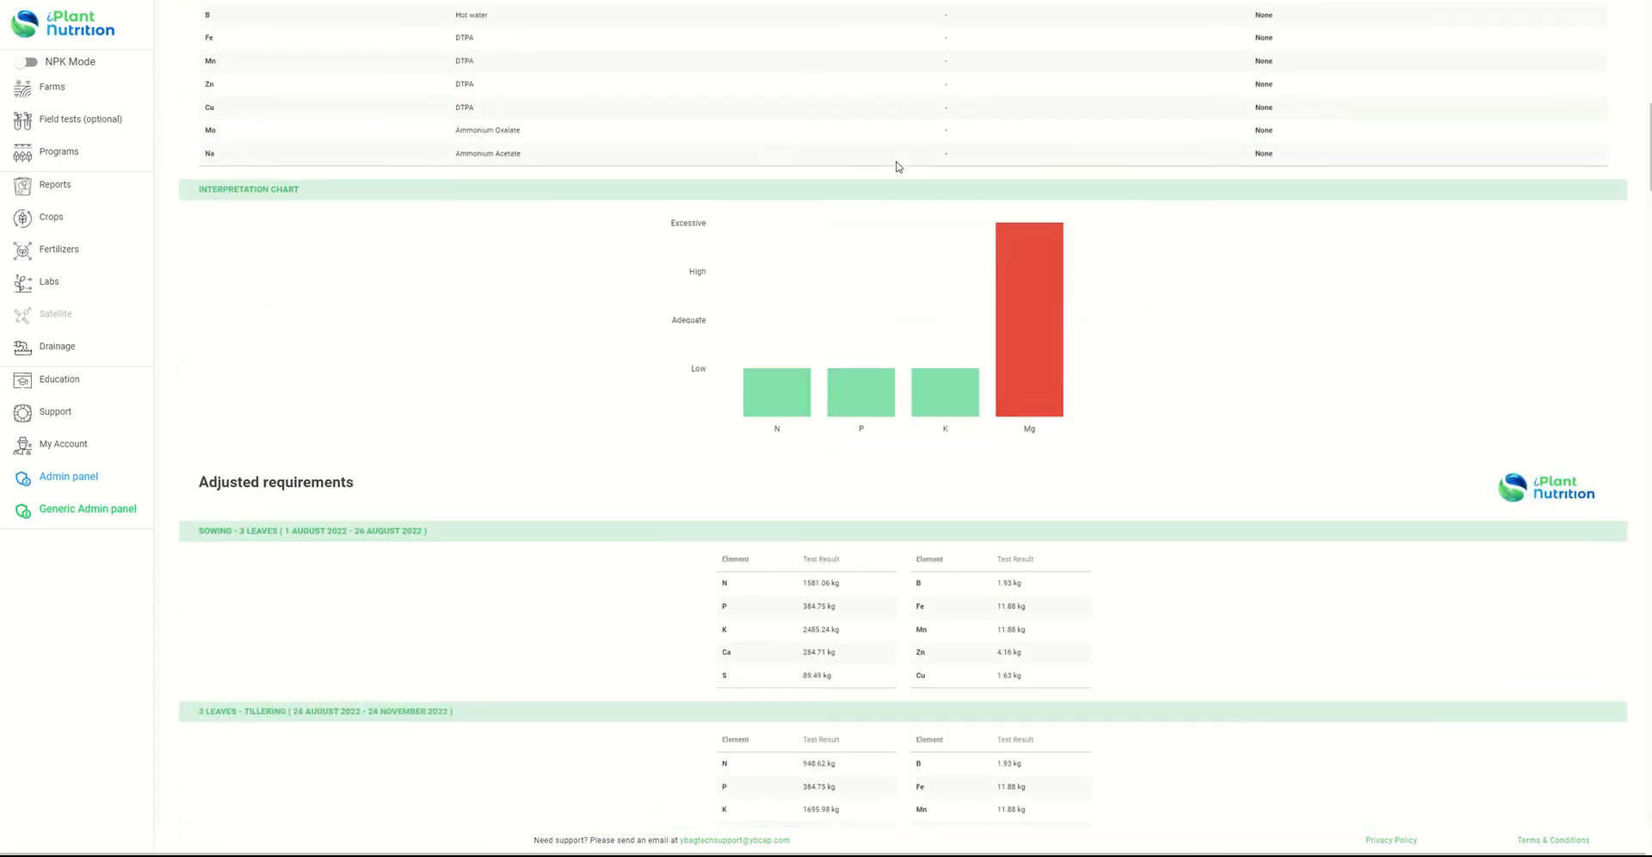
scroll(899, 166, down, 20)
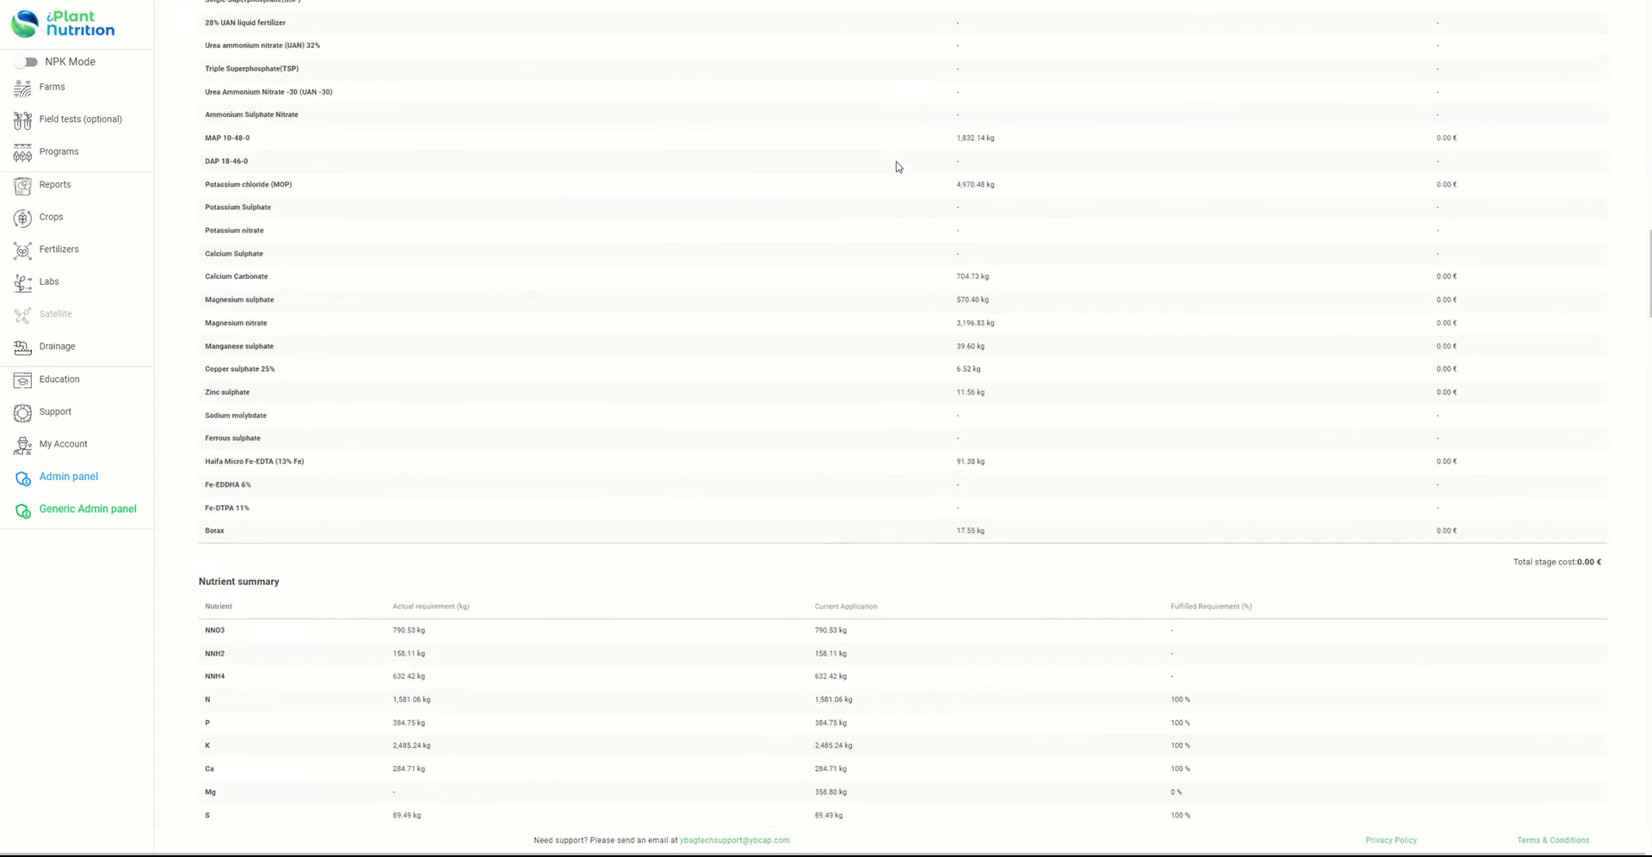
scroll(898, 166, down, 19)
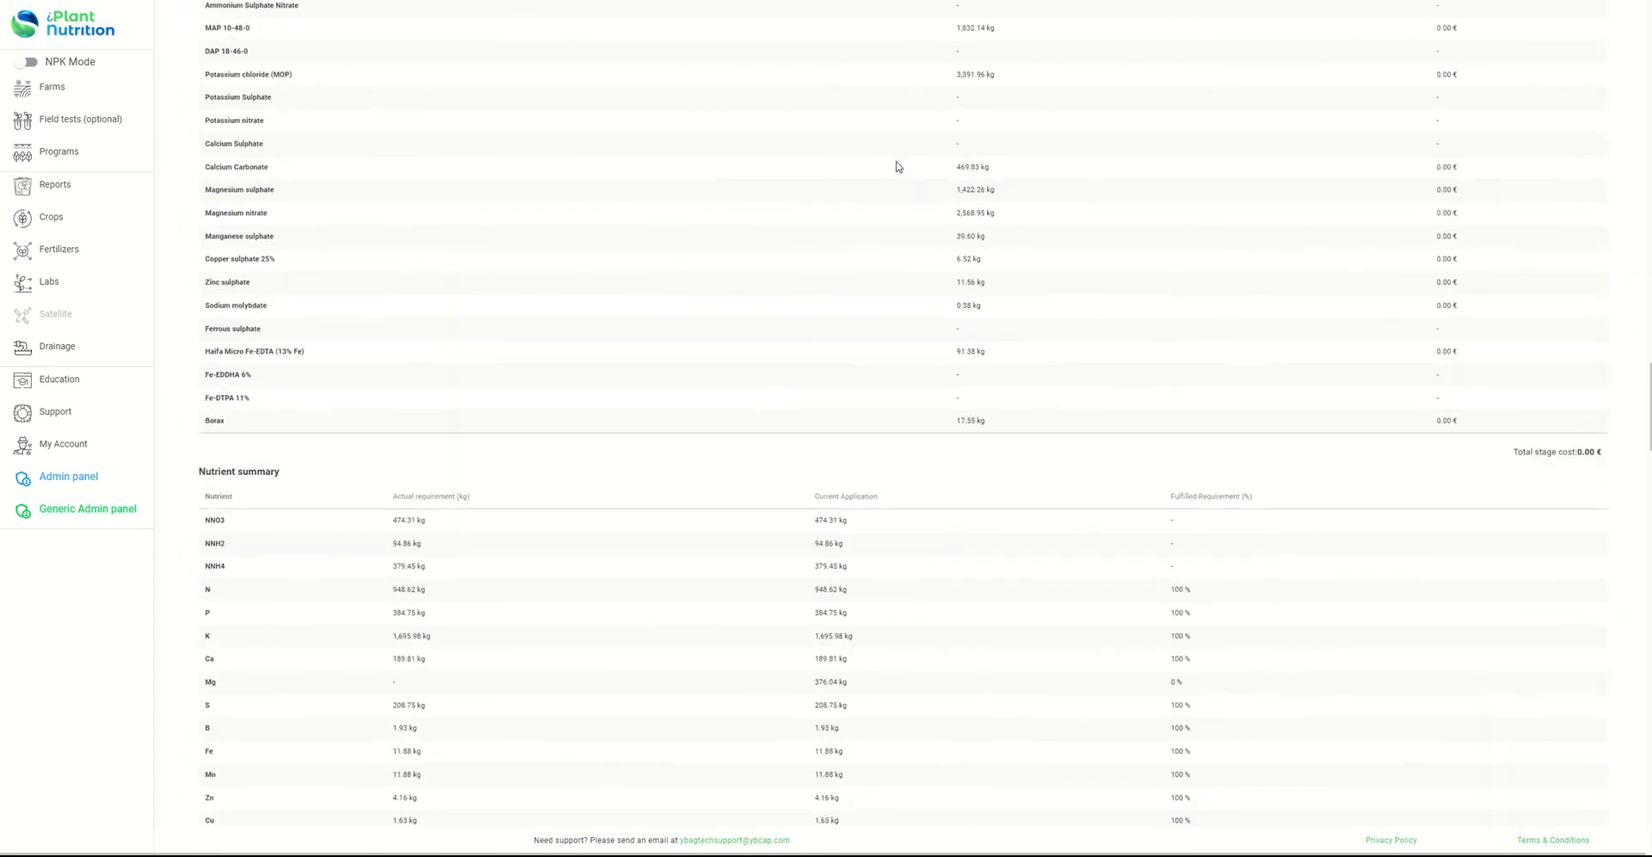
scroll(898, 166, down, 20)
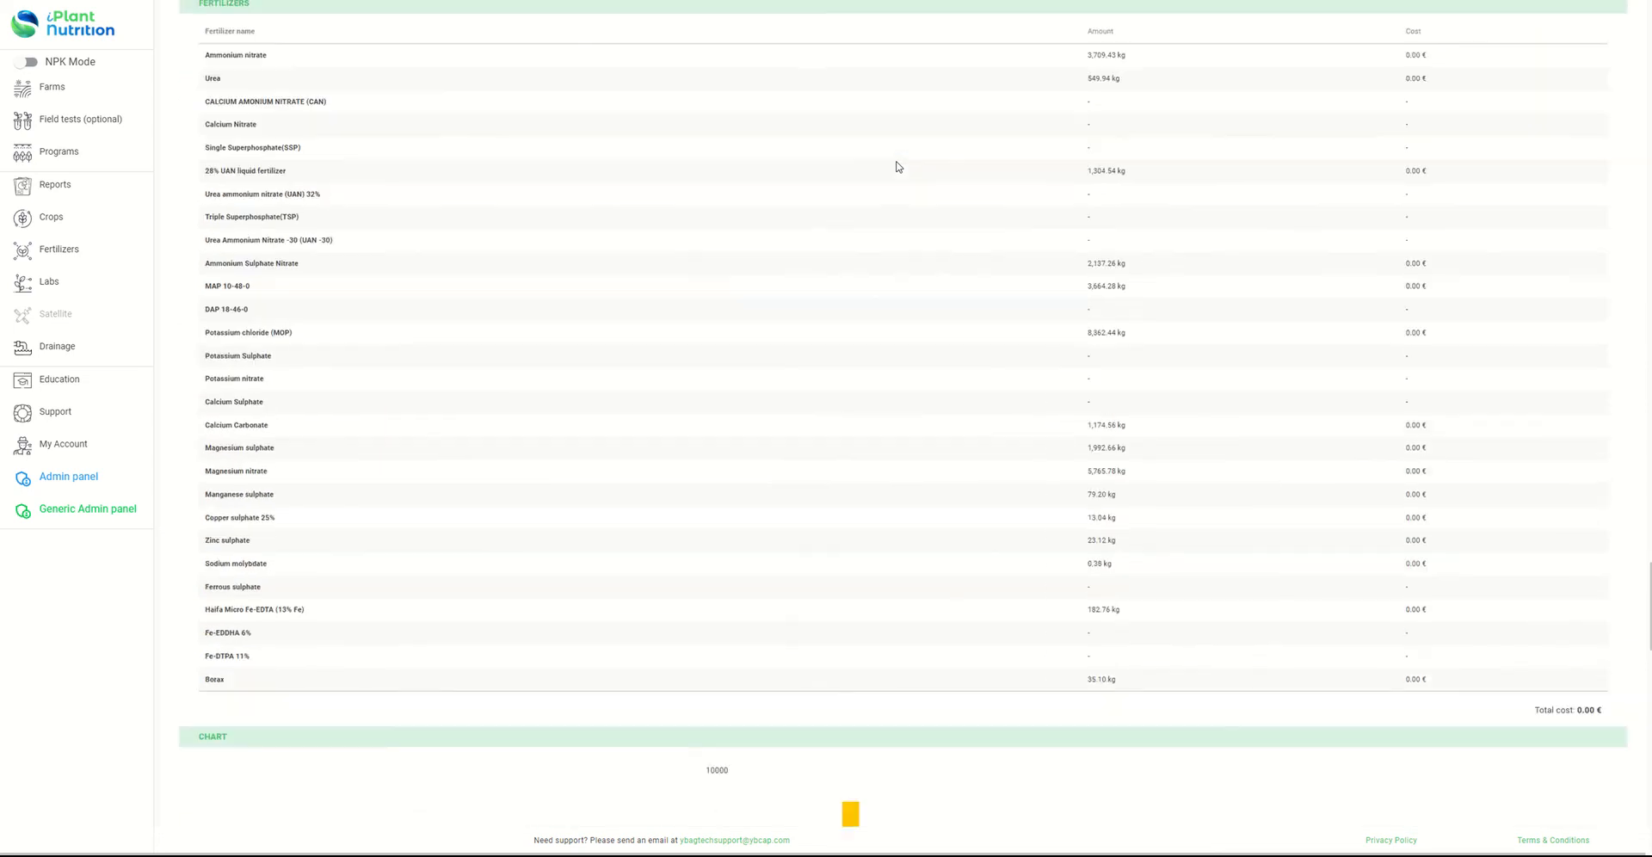
scroll(898, 166, down, 2)
scroll(1290, 344, up, 3)
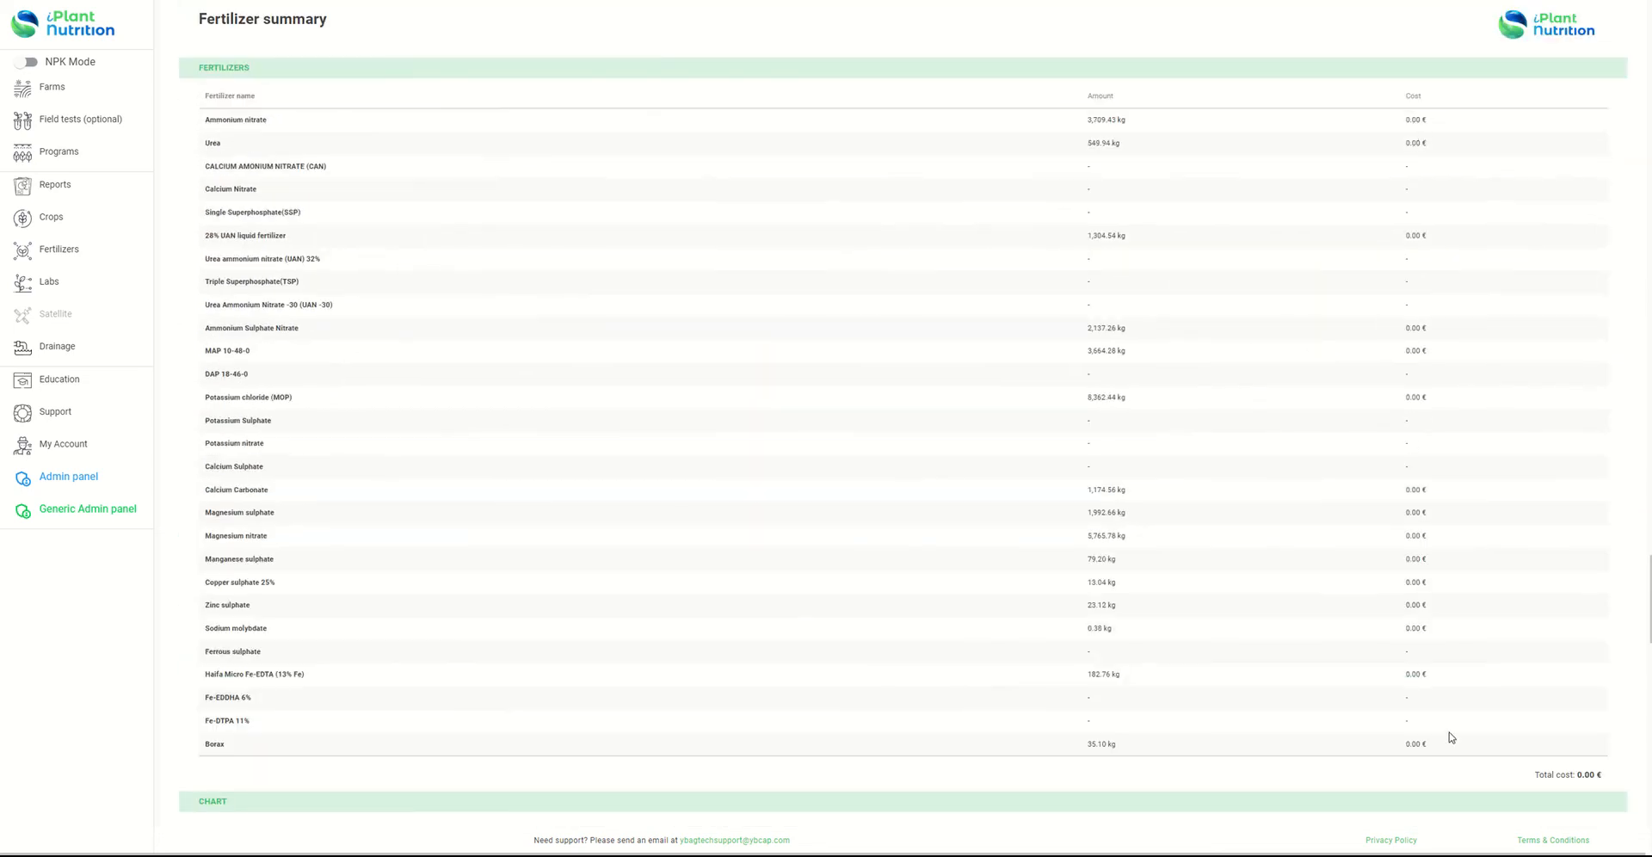
scroll(860, 465, down, 8)
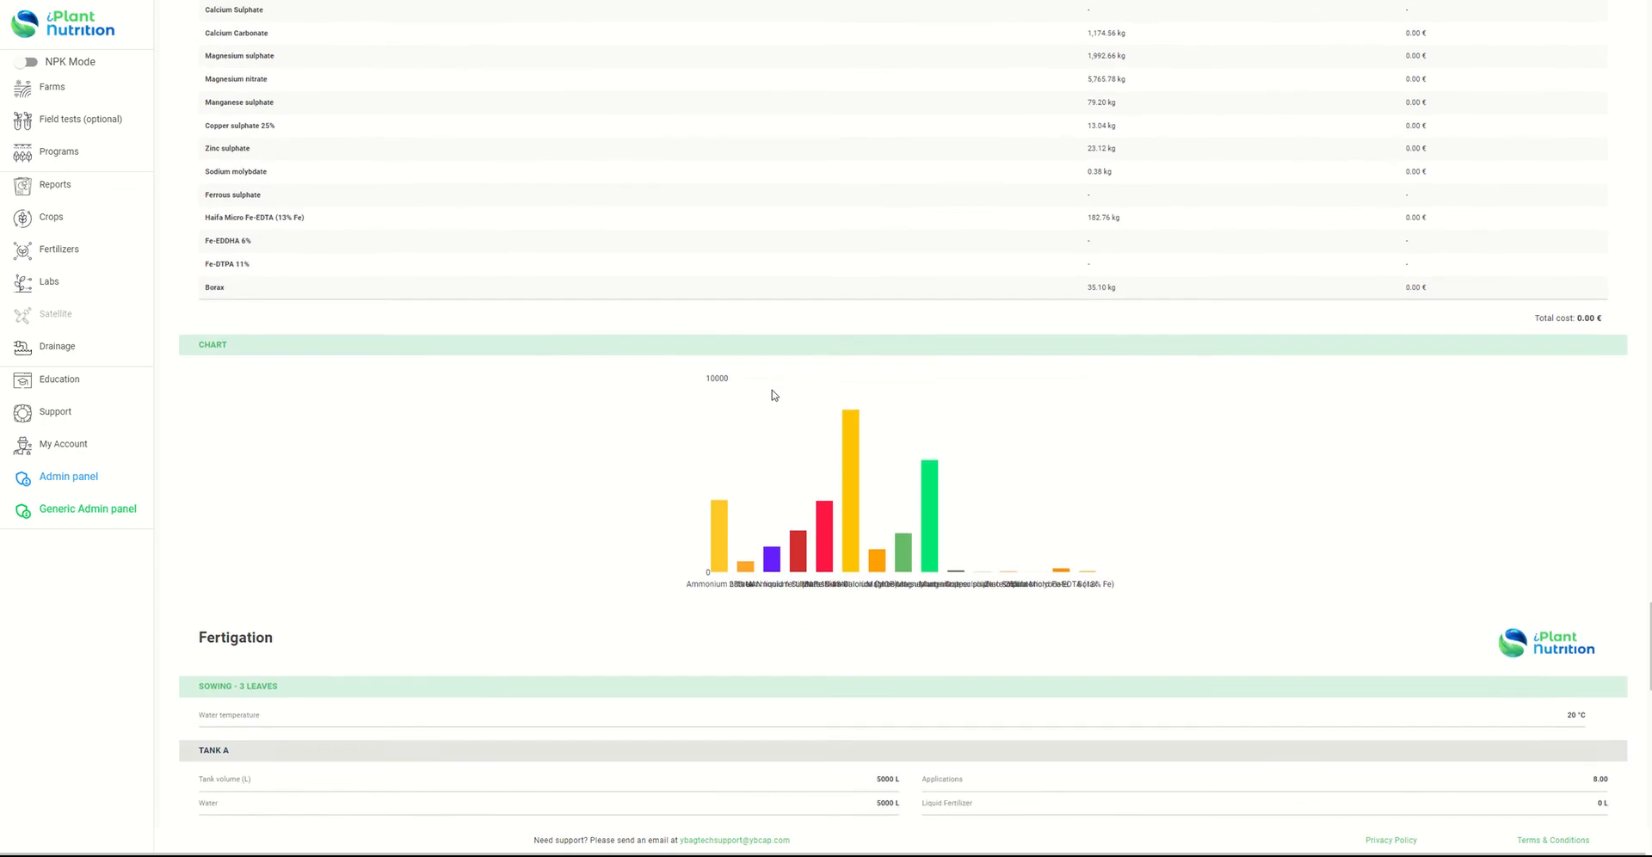
scroll(556, 353, down, 15)
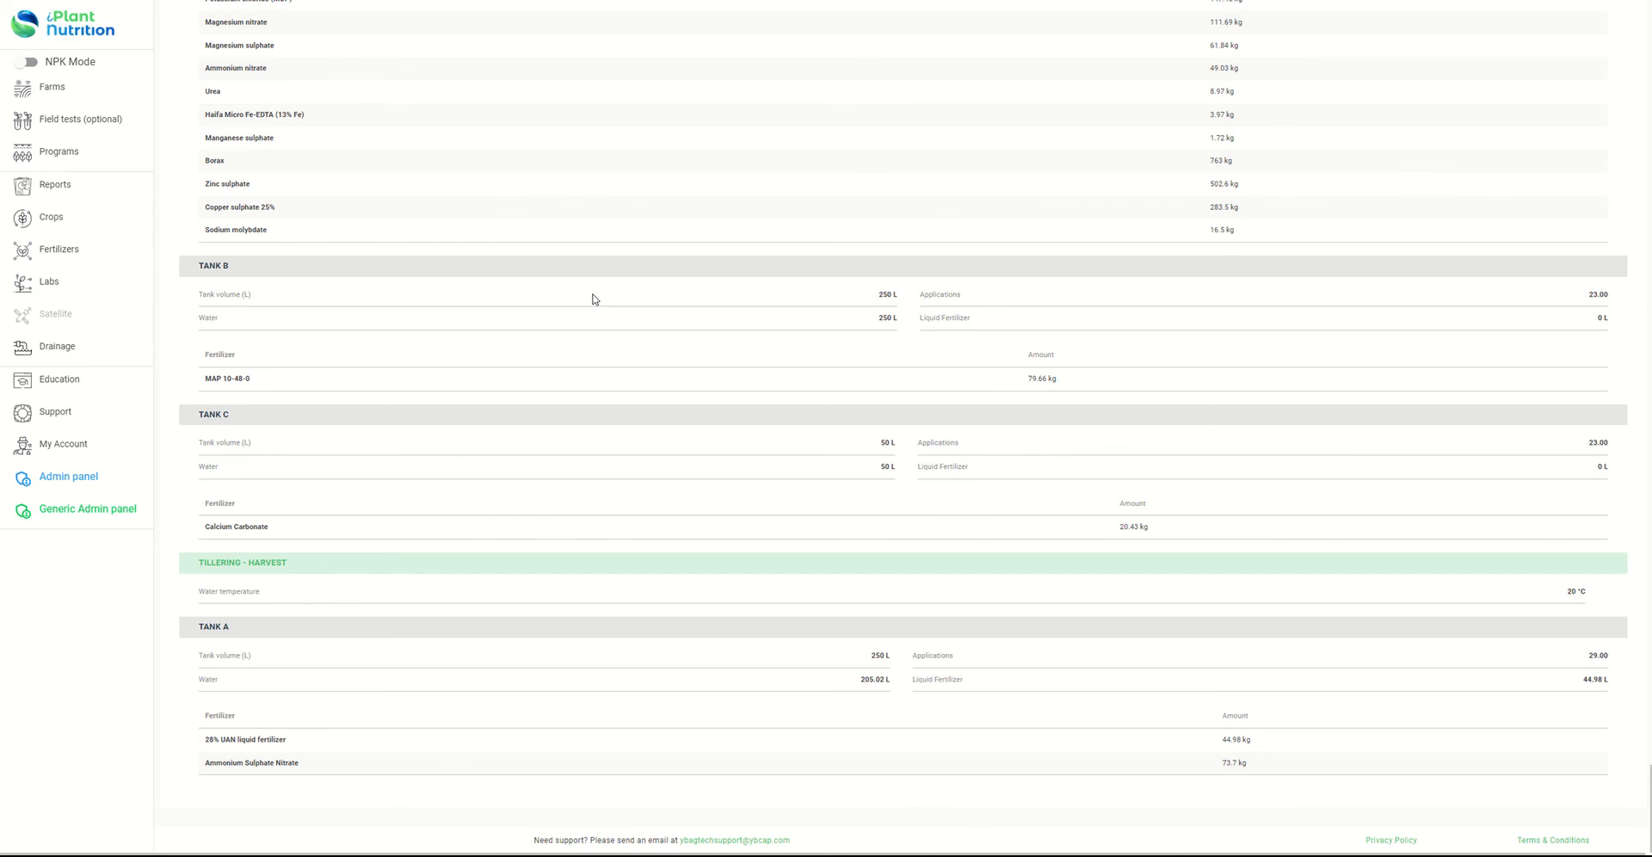
scroll(592, 299, up, 15)
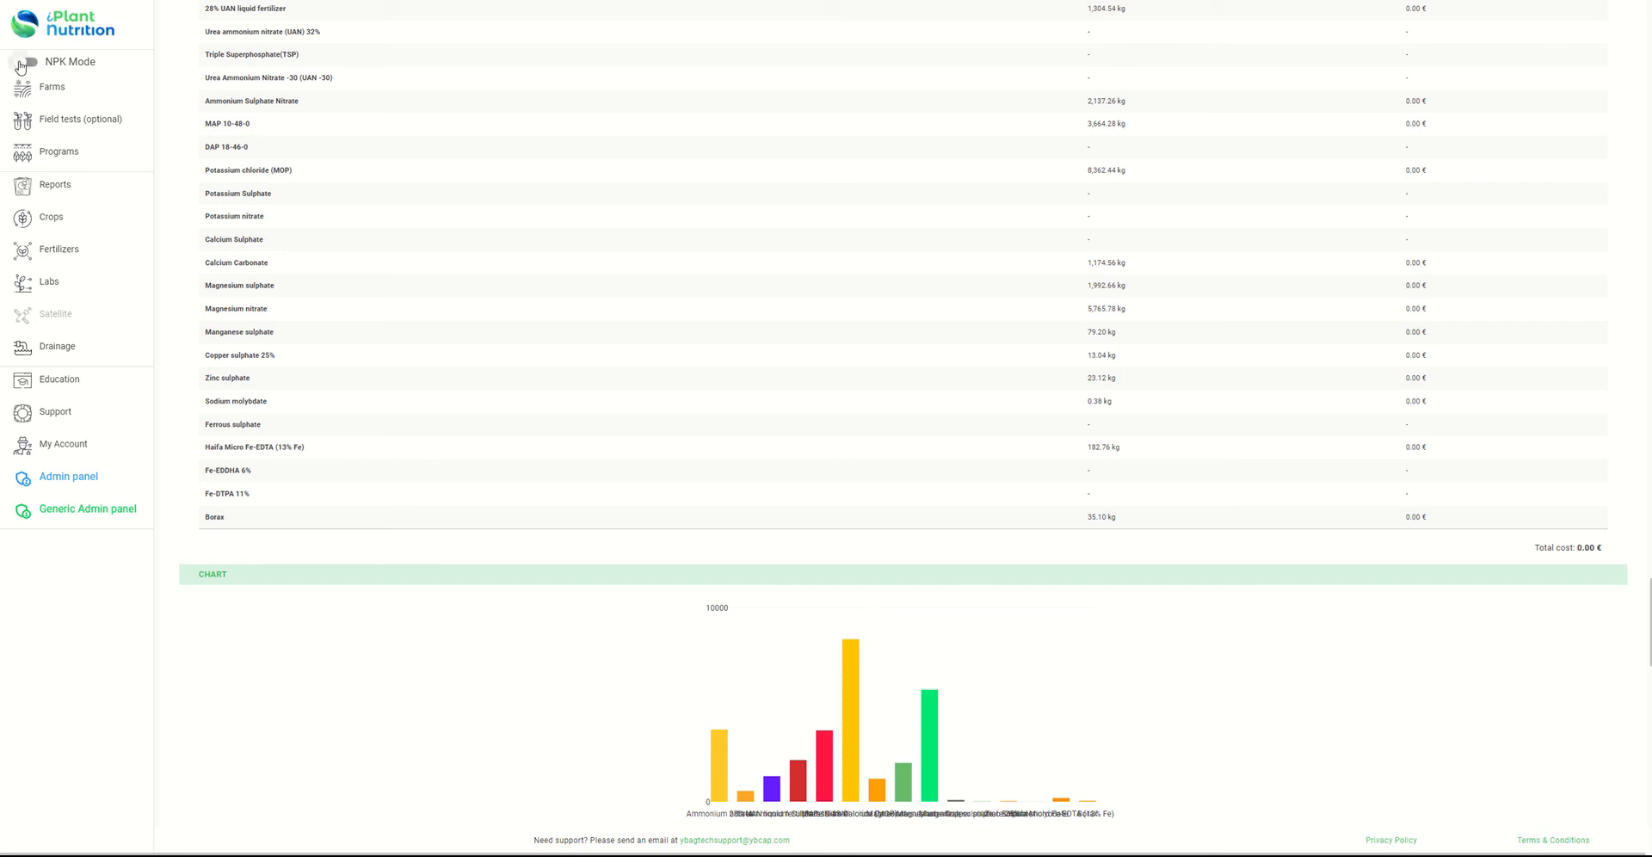
Step: Review the report backward from the fertilizer summary chart to the fertilizer table of the Tillering - Harvest stage
click(22, 65)
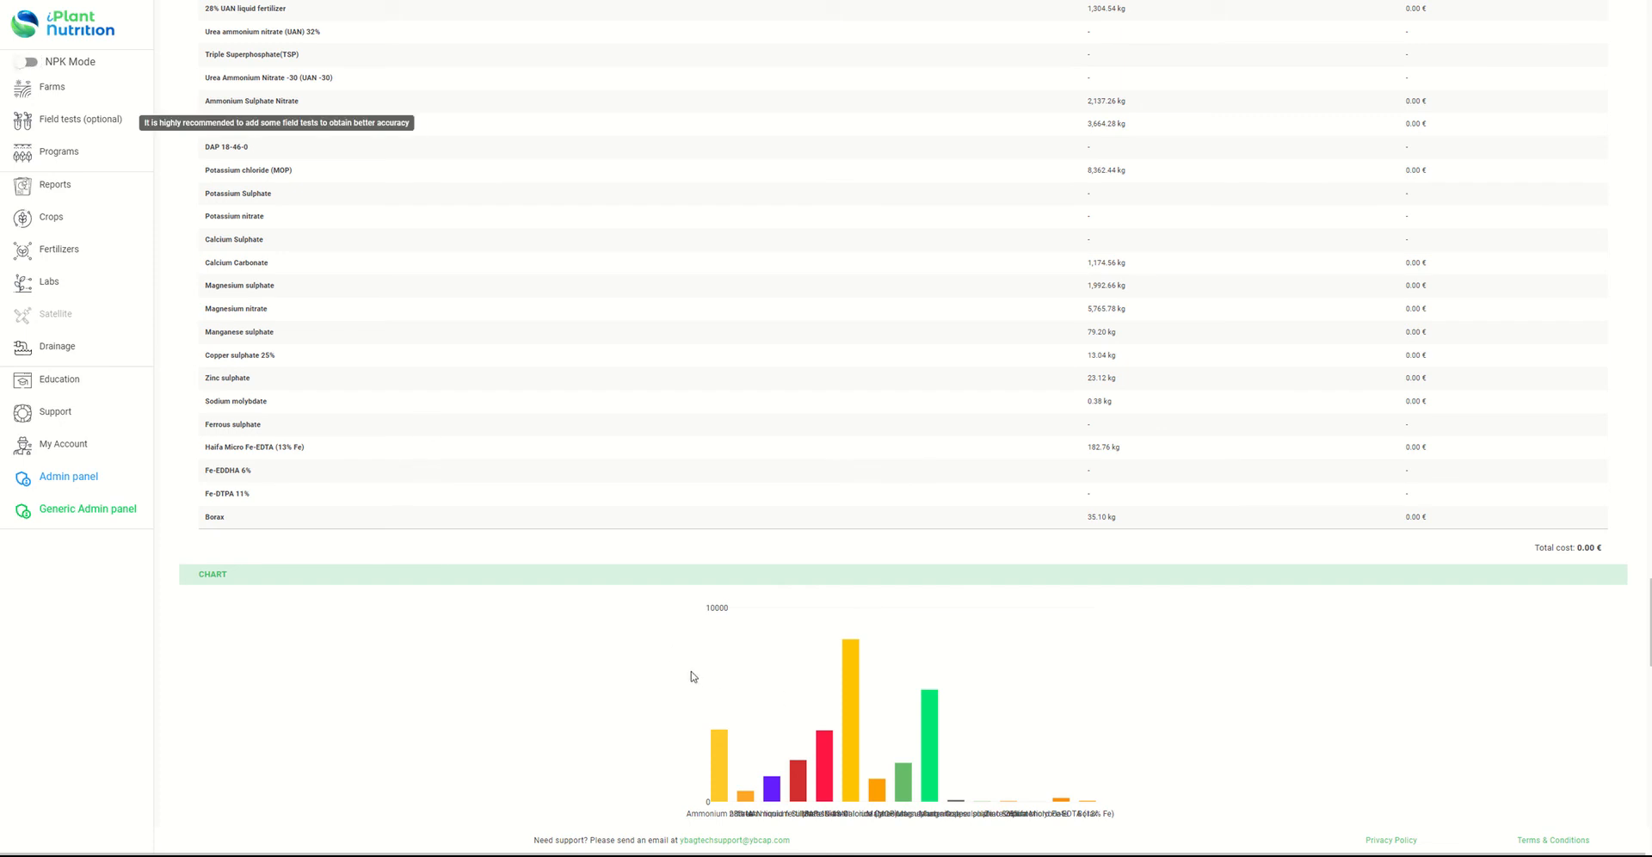
scroll(680, 654, up, 2)
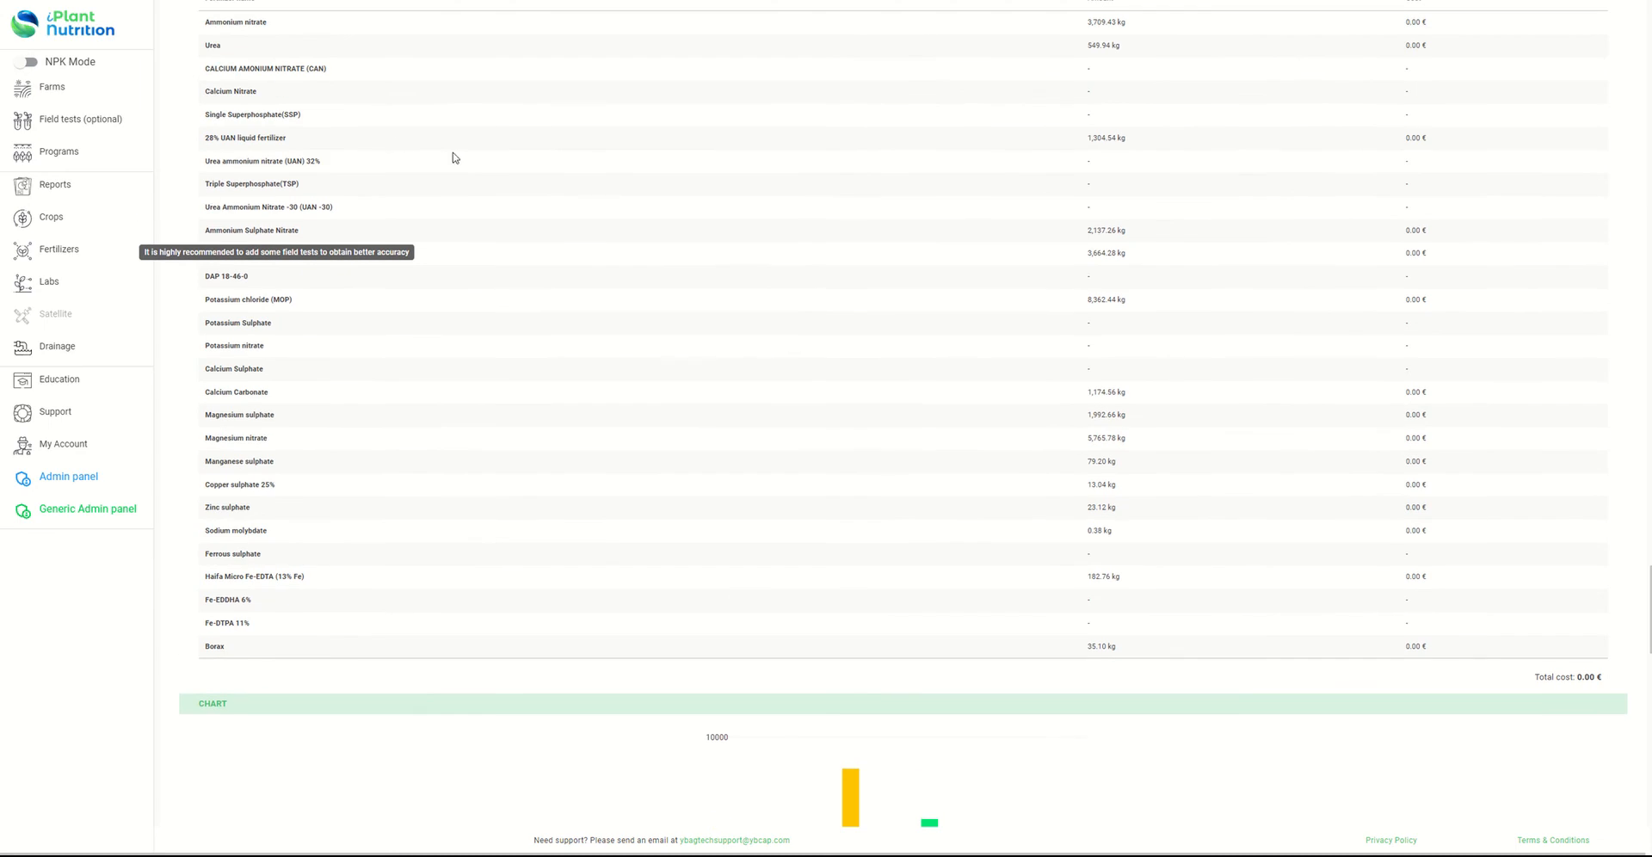
scroll(450, 164, up, 5)
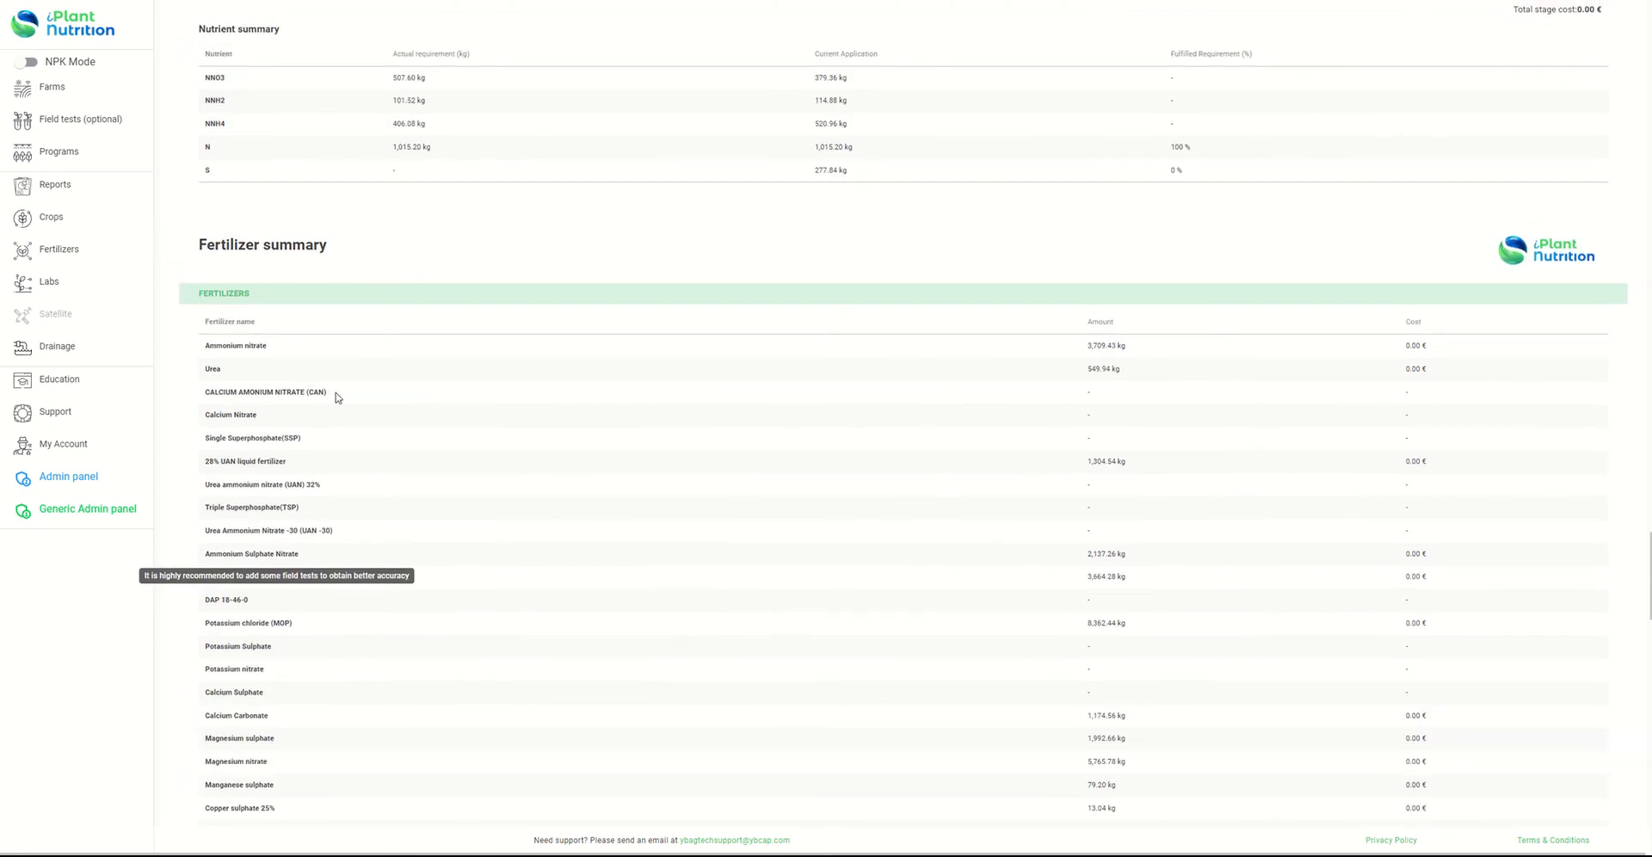
scroll(447, 275, up, 6)
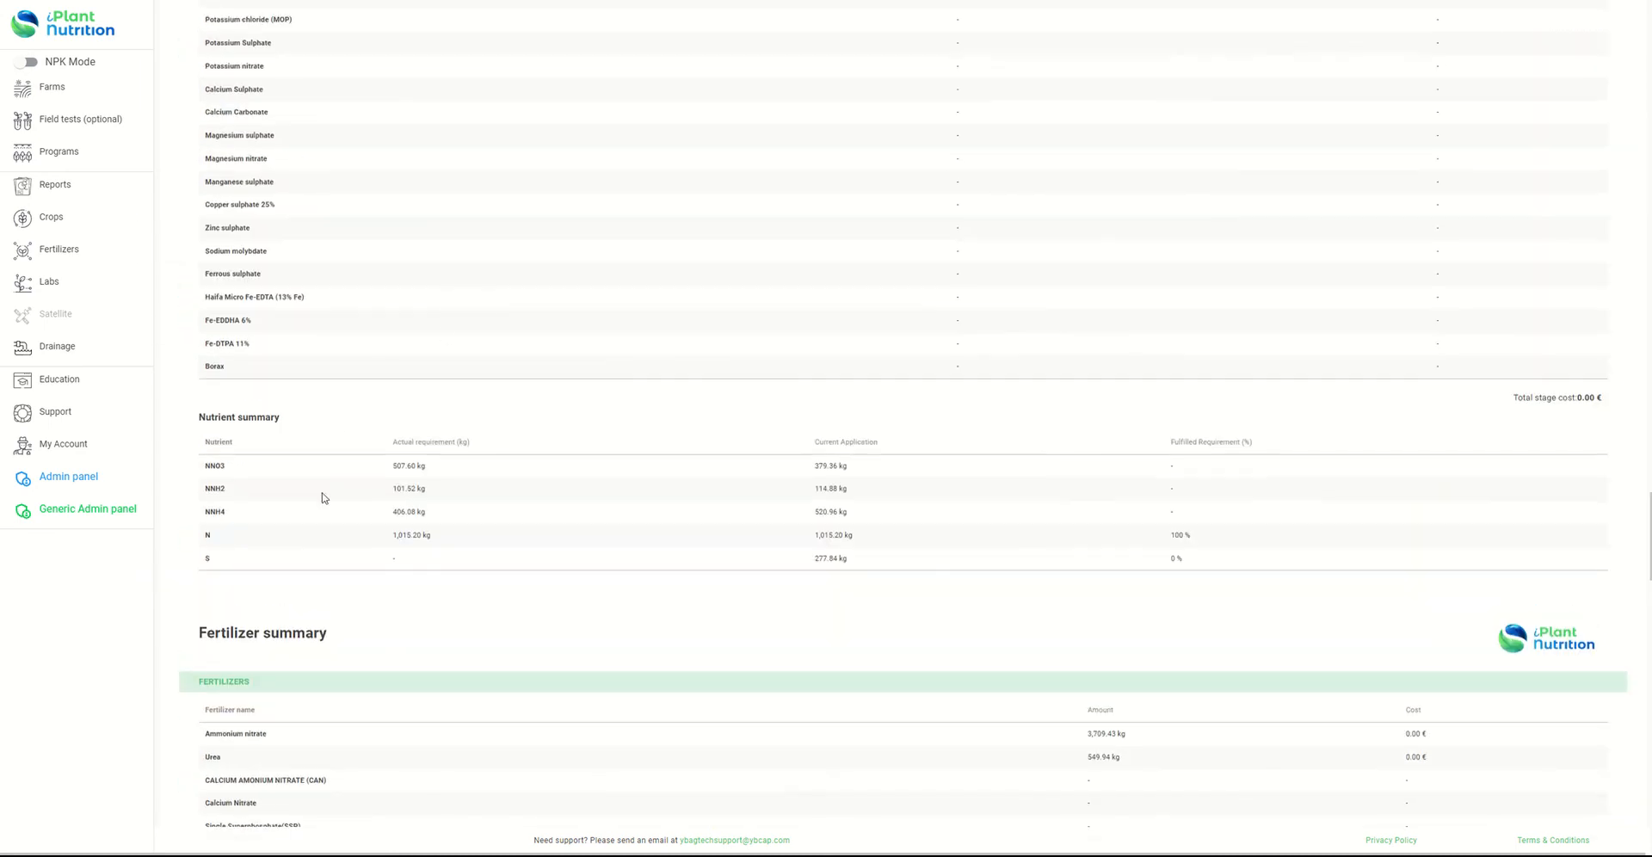
scroll(379, 550, up, 4)
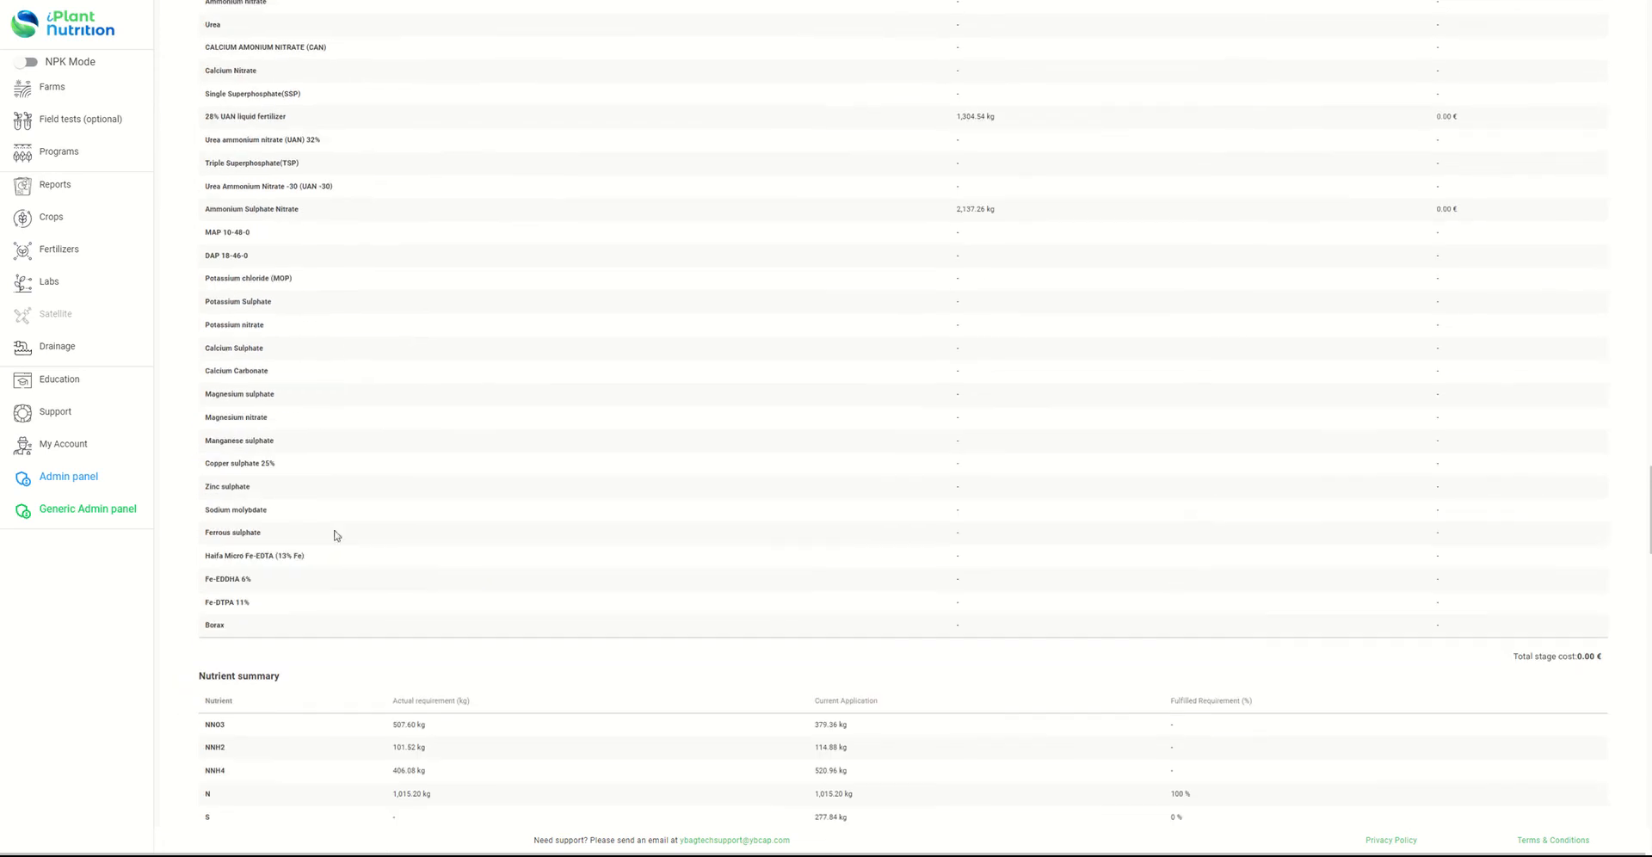
scroll(335, 566, up, 3)
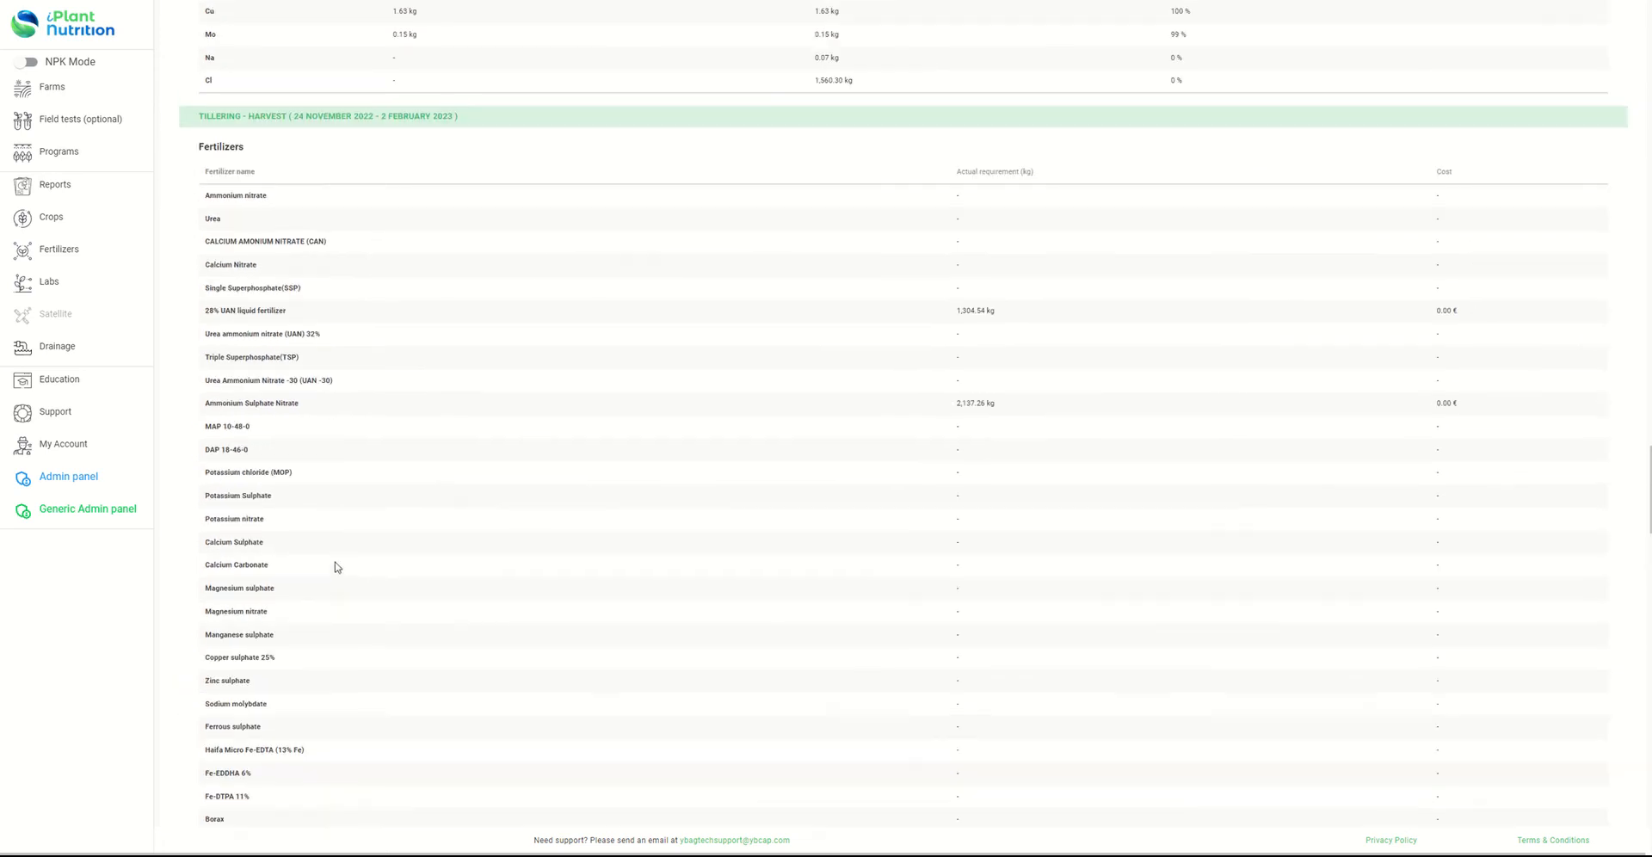